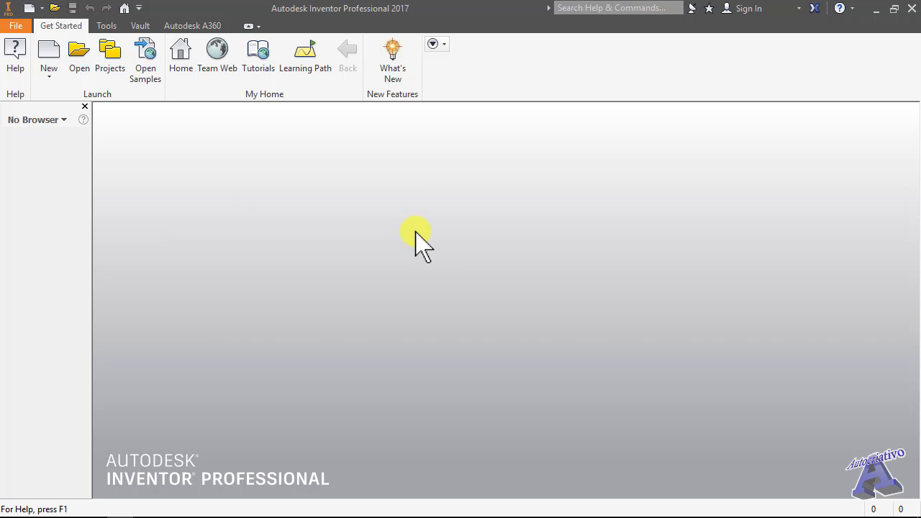
Start a new single-user project and name it Tripe.
click(47, 58)
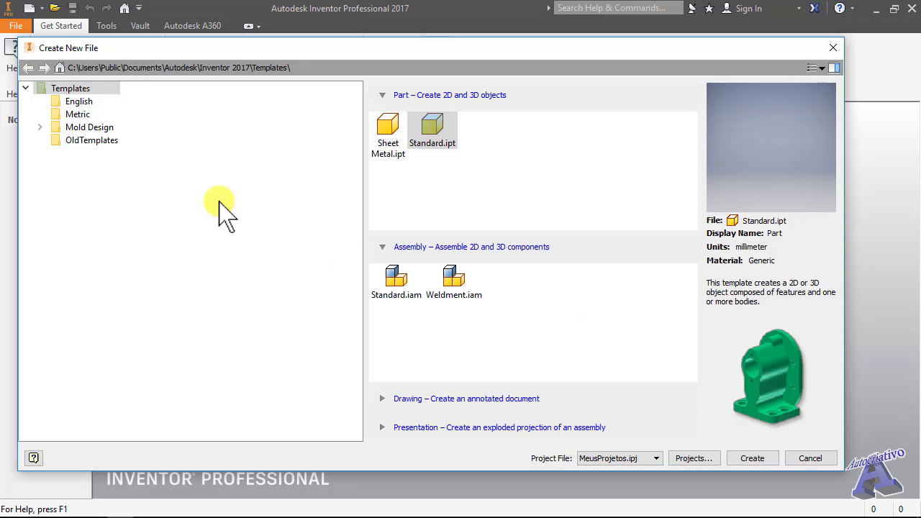
click(72, 114)
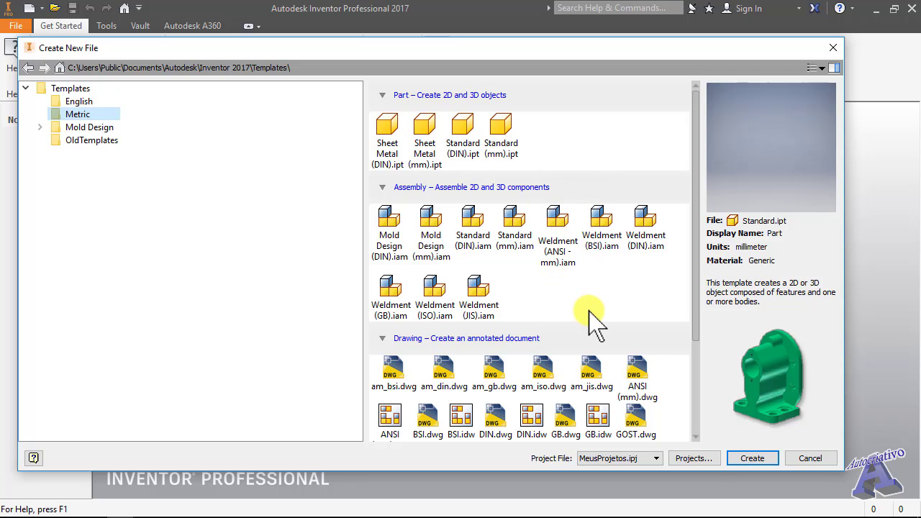
click(694, 458)
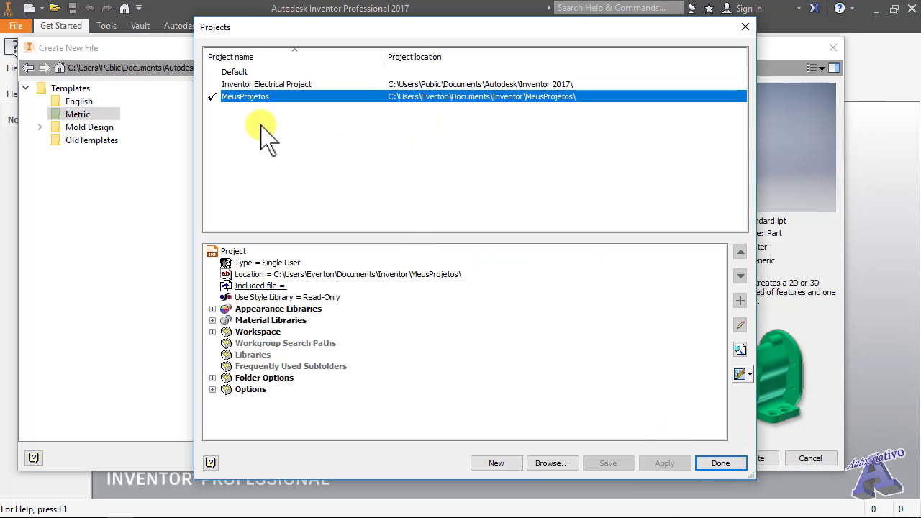
click(501, 464)
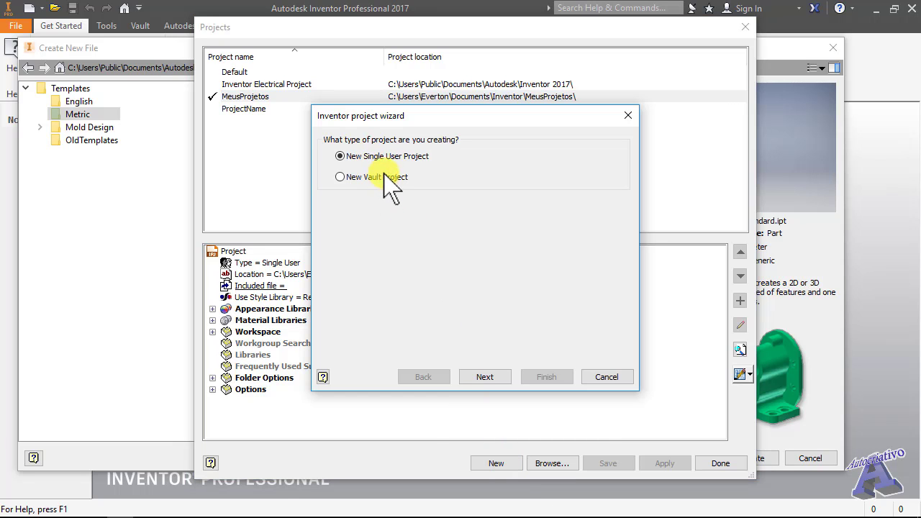
click(481, 377)
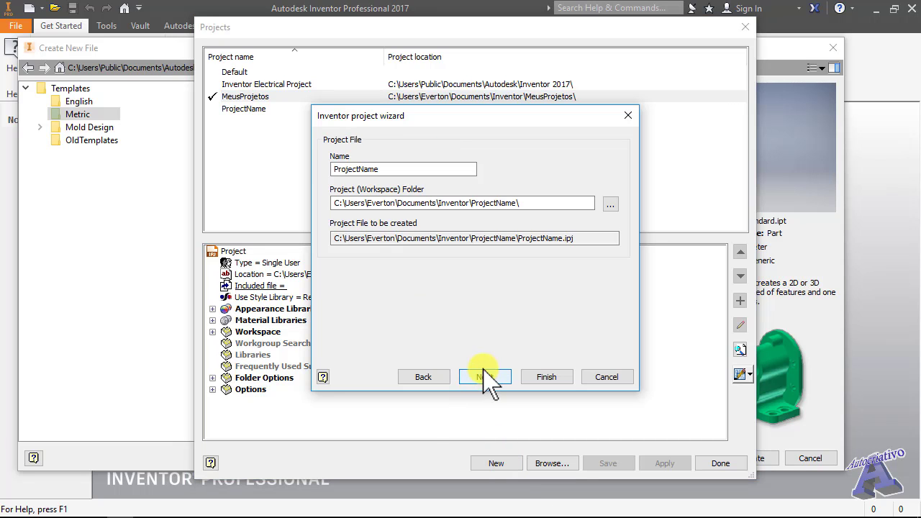
drag(403, 167, 249, 175)
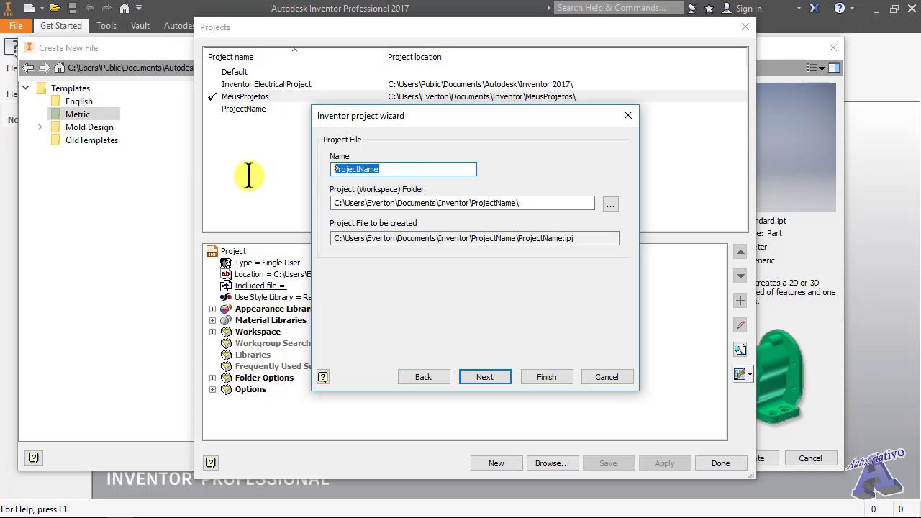
text(Tripe)
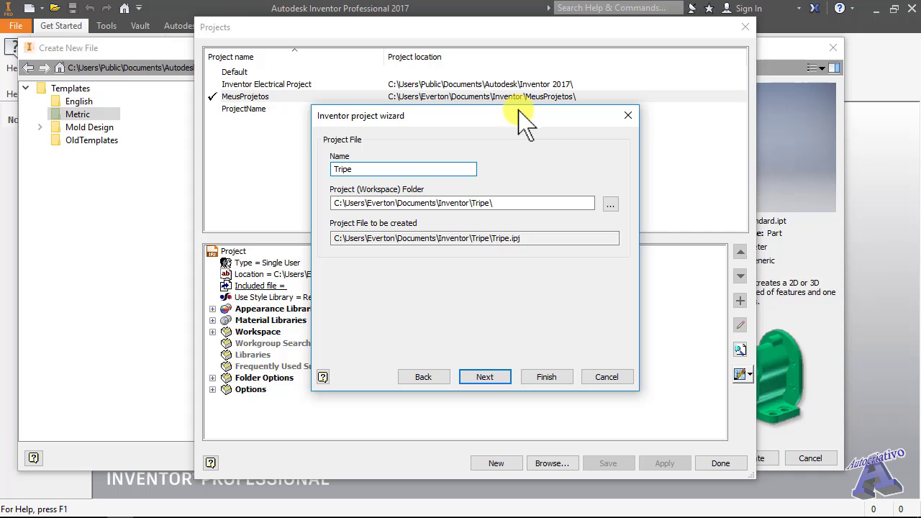
mouse_move(552, 123)
mouse_down()
mouse_move(534, 134)
mouse_move(563, 132)
mouse_up()
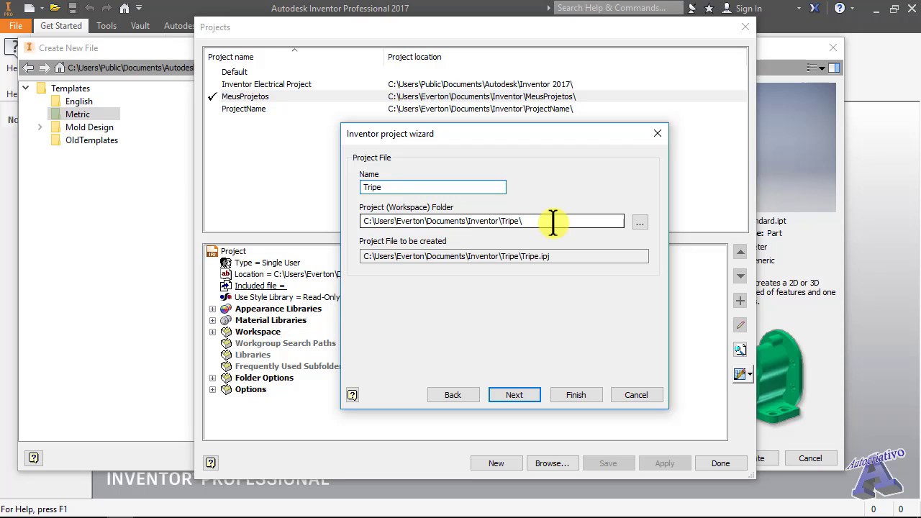
Set the project's workspace folder to Desktop\AutoCriativo Inventor2017\Inventor2017\Aula13 and finish creating the project without adding libraries.
drag(552, 222, 339, 228)
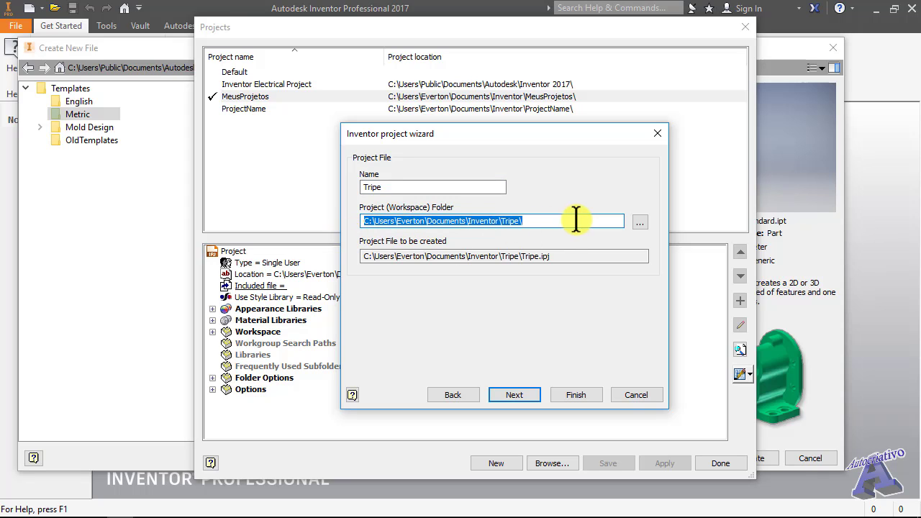
text(C:\Users\Everton\Desktop\AutoCriativo Inventor2017\Inventor2017\Aula13)
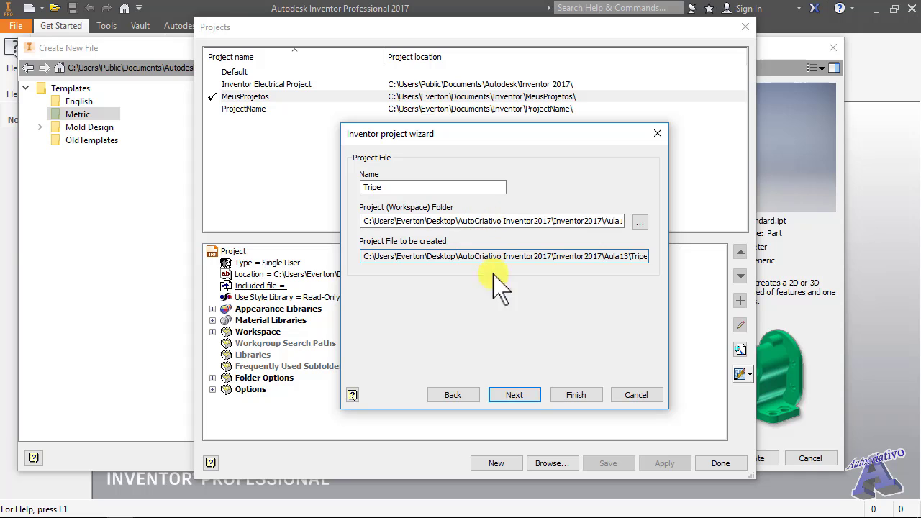
click(516, 396)
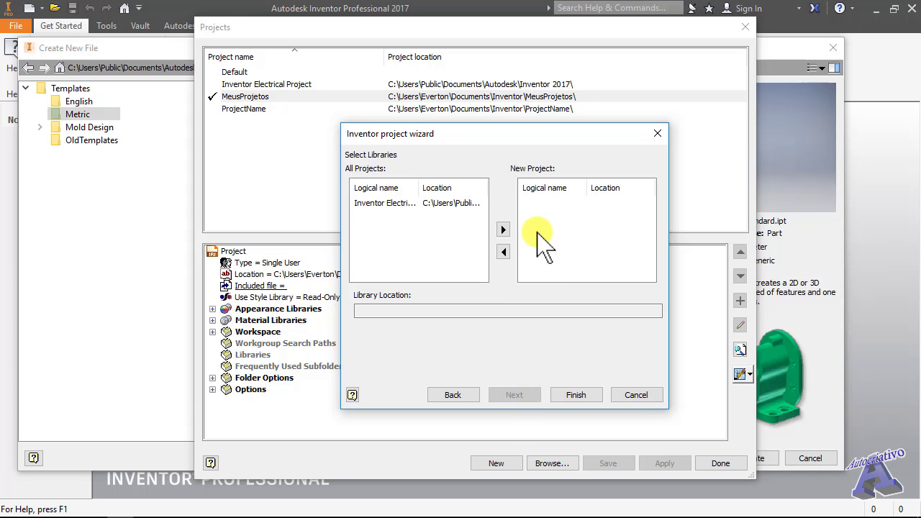
click(592, 397)
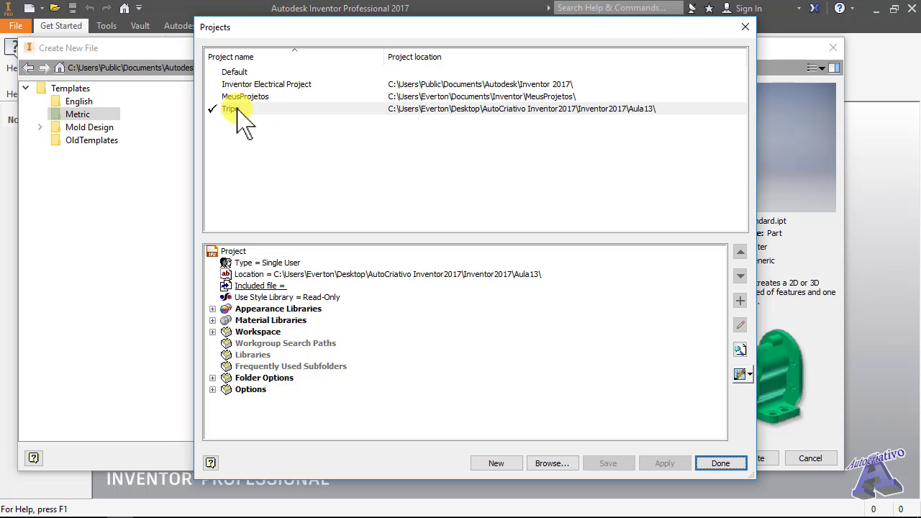
click(721, 464)
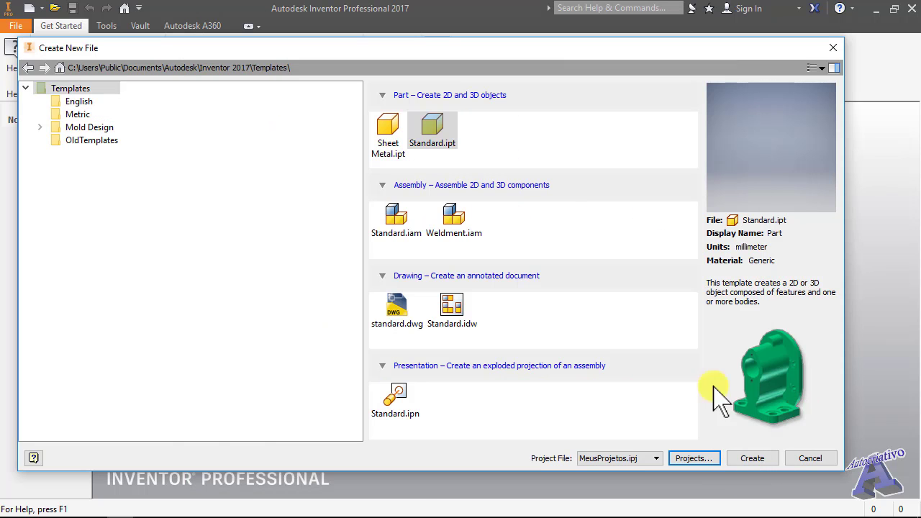
Select Tripe.ipj as the project file and create a part from the Standard.ipt template.
click(656, 459)
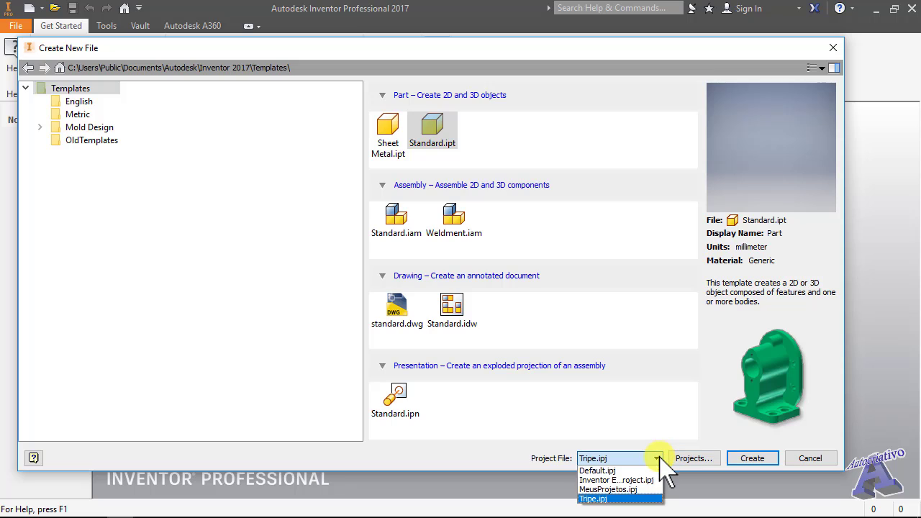
click(623, 498)
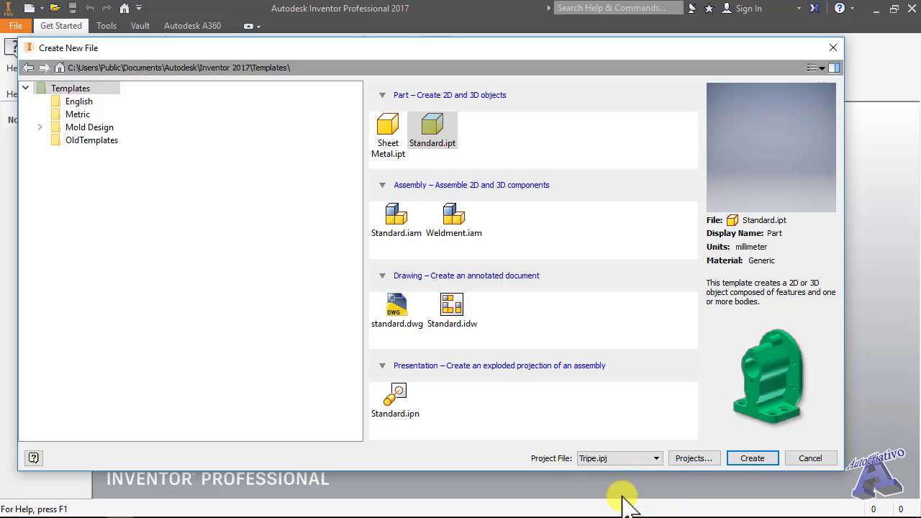
click(753, 460)
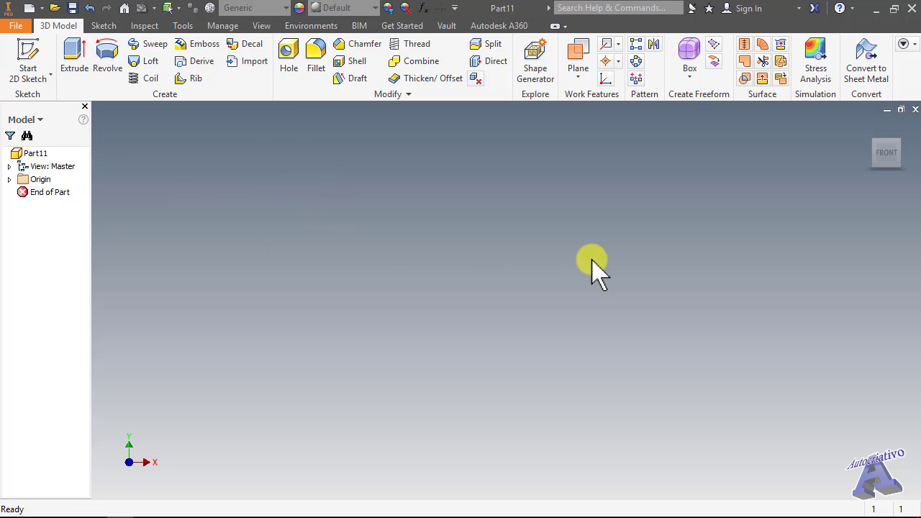
Show the empty part in the home isometric view and look at the options for setting the current view as home.
click(870, 126)
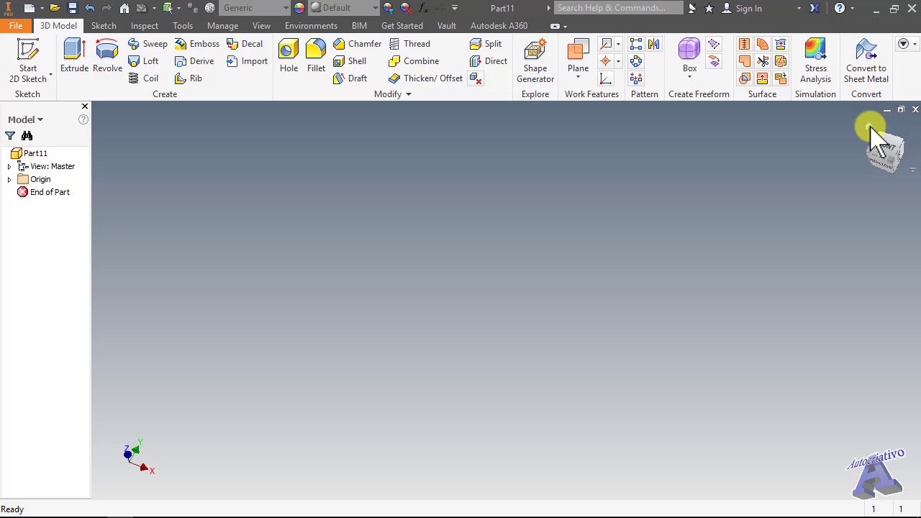
mouse_move(897, 164)
mouse_down()
mouse_move(868, 138)
mouse_move(891, 178)
mouse_move(888, 150)
mouse_move(885, 175)
mouse_move(118, 195)
mouse_move(879, 126)
mouse_move(905, 184)
mouse_move(880, 148)
mouse_move(904, 148)
mouse_move(871, 160)
mouse_move(878, 148)
mouse_move(888, 147)
mouse_move(867, 167)
mouse_move(878, 154)
mouse_move(917, 176)
mouse_up()
right_click(916, 173)
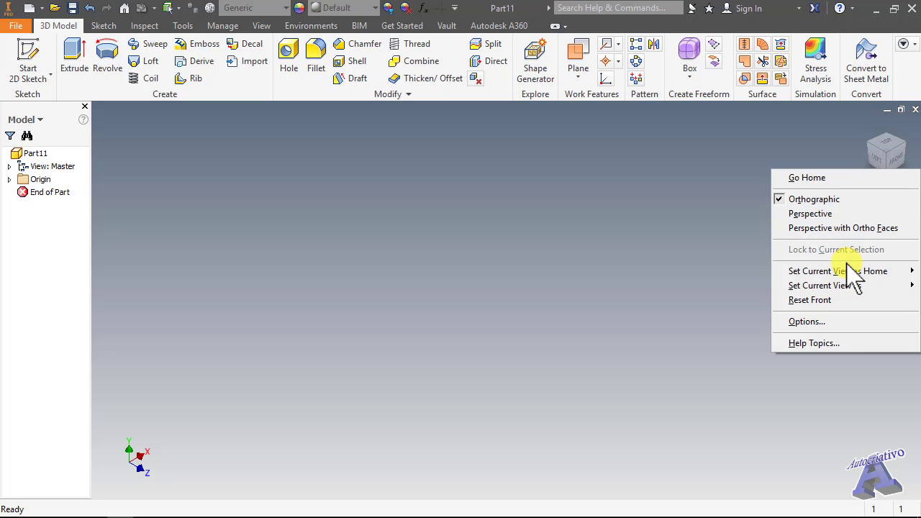
mouse_move(847, 270)
click(729, 286)
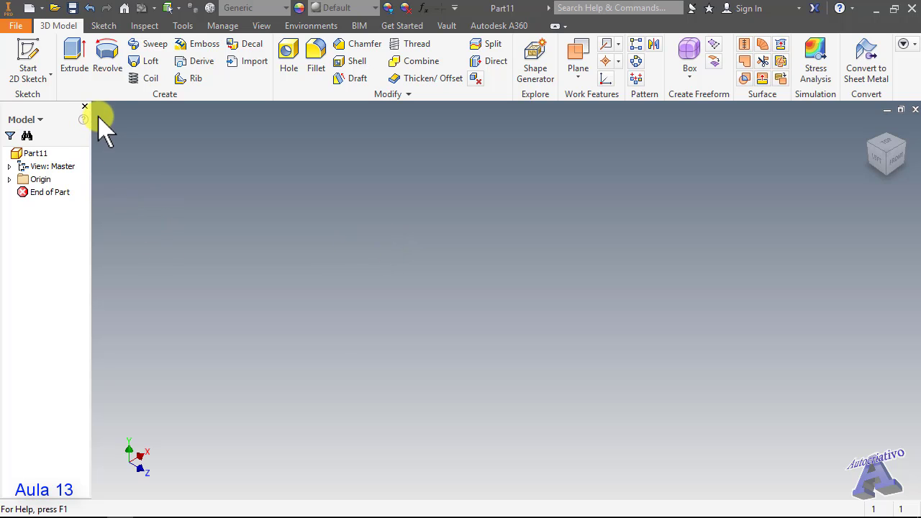
Begin a circle sketch on the part's horizontal origin plane.
click(103, 27)
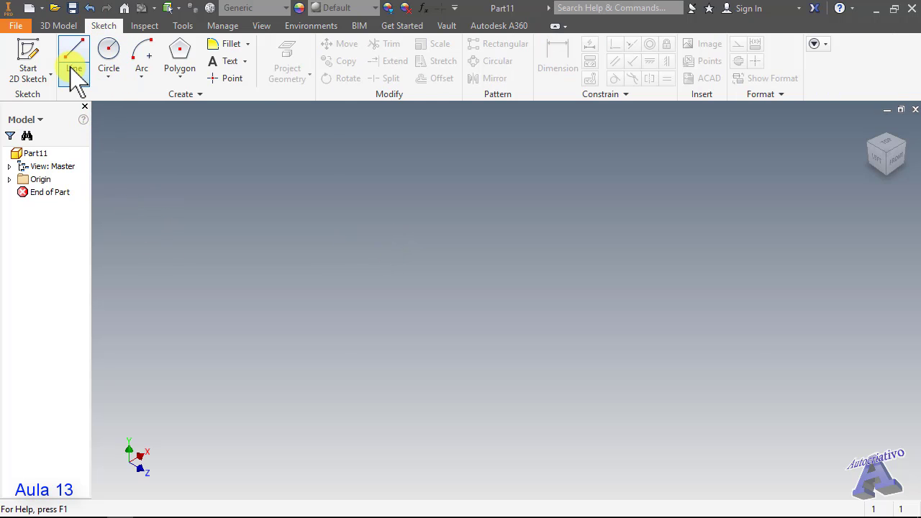
click(108, 52)
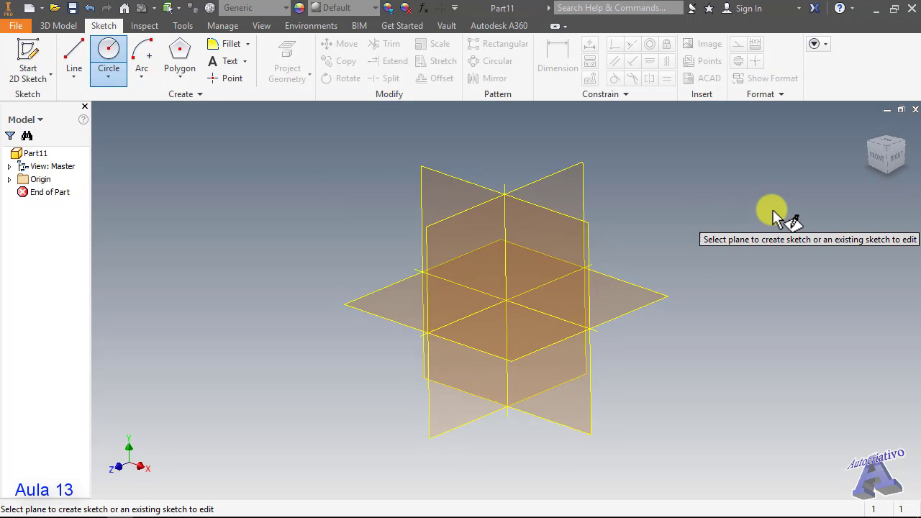
click(627, 295)
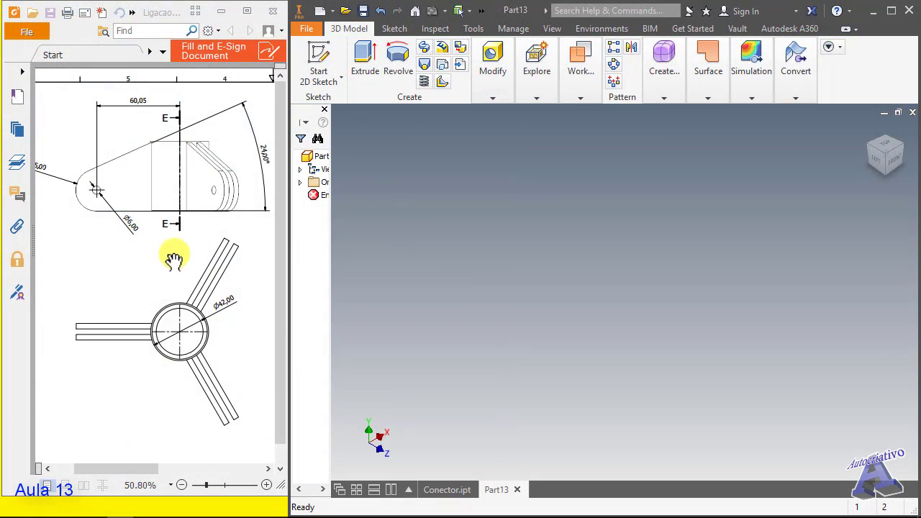
Consult the Ligacao drawing and sketch a circle about 25 mm in diameter, centred on the origin of the horizontal XZ plane.
mouse_move(126, 469)
mouse_down()
mouse_move(165, 469)
mouse_move(113, 469)
mouse_move(202, 469)
mouse_up()
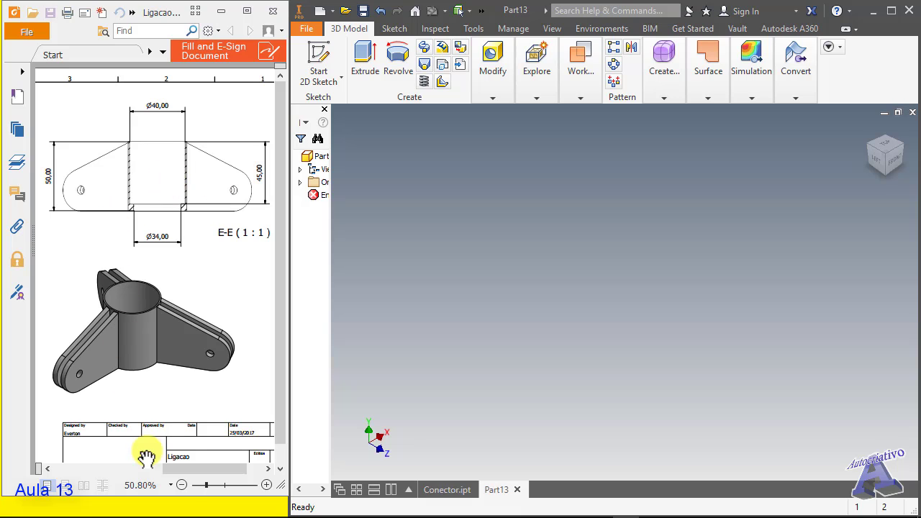
mouse_move(207, 468)
mouse_down()
mouse_move(127, 468)
mouse_move(206, 468)
mouse_up()
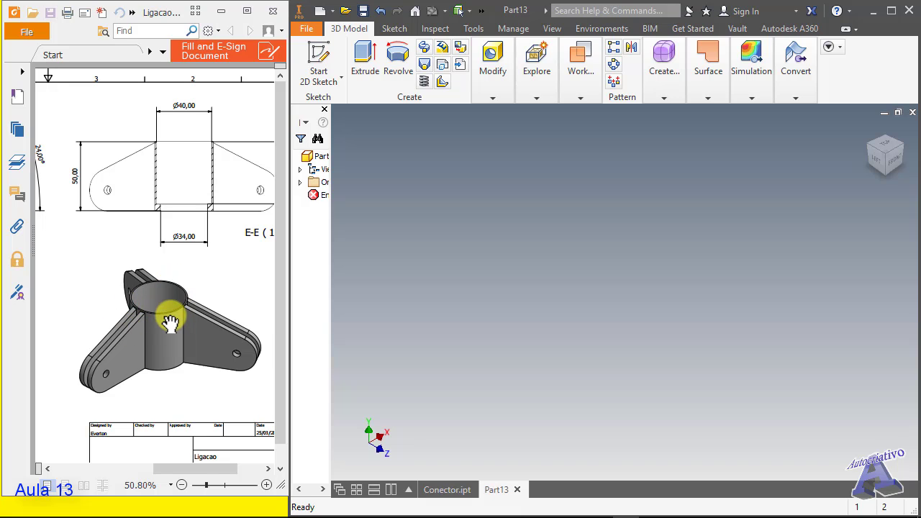
click(637, 196)
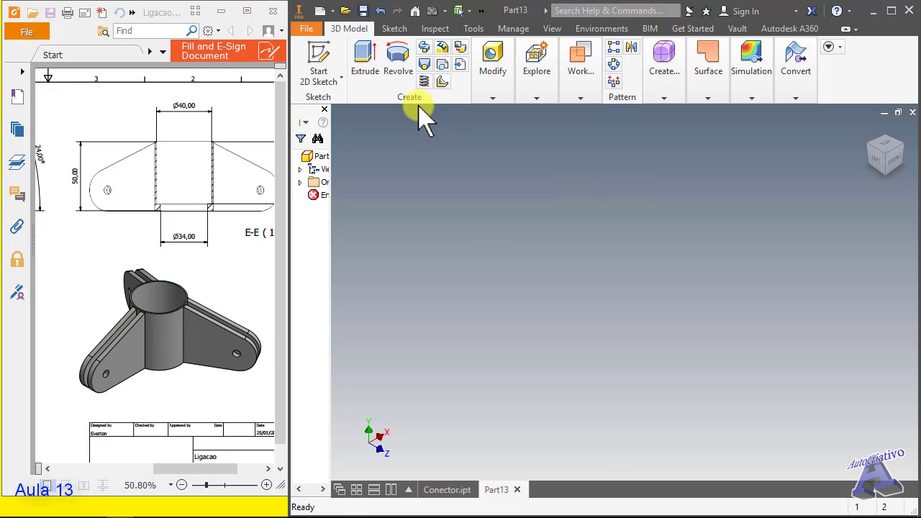
click(394, 29)
click(400, 57)
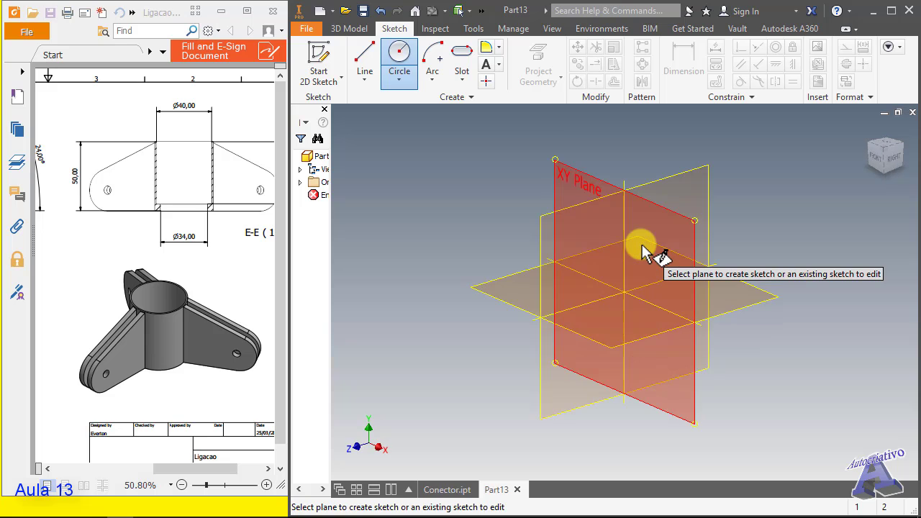
key(F6)
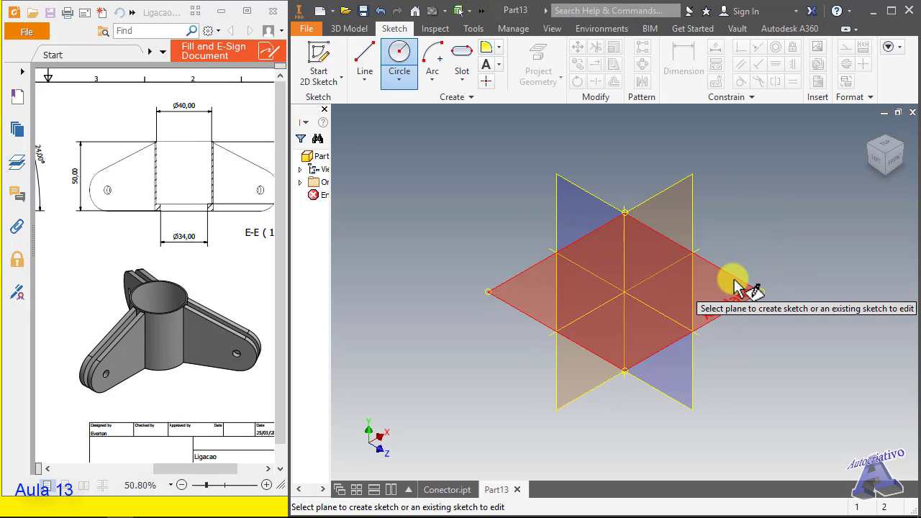
click(735, 286)
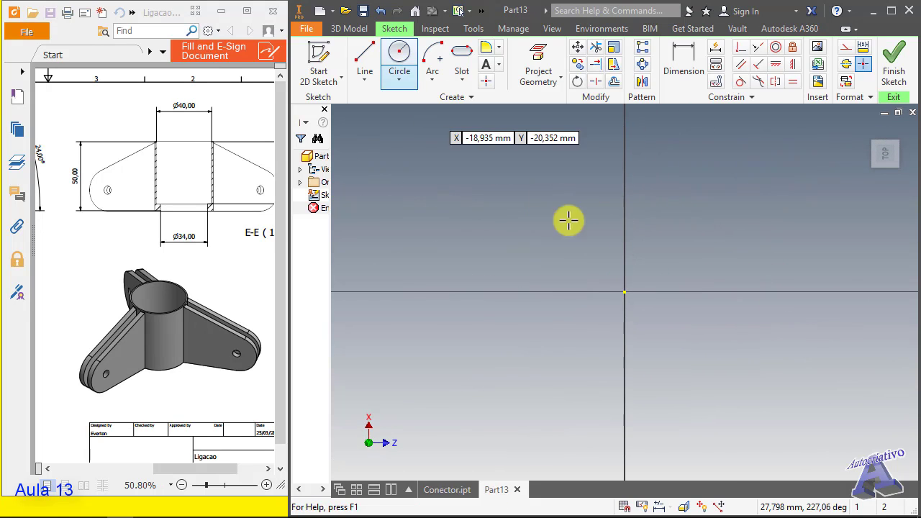
click(624, 292)
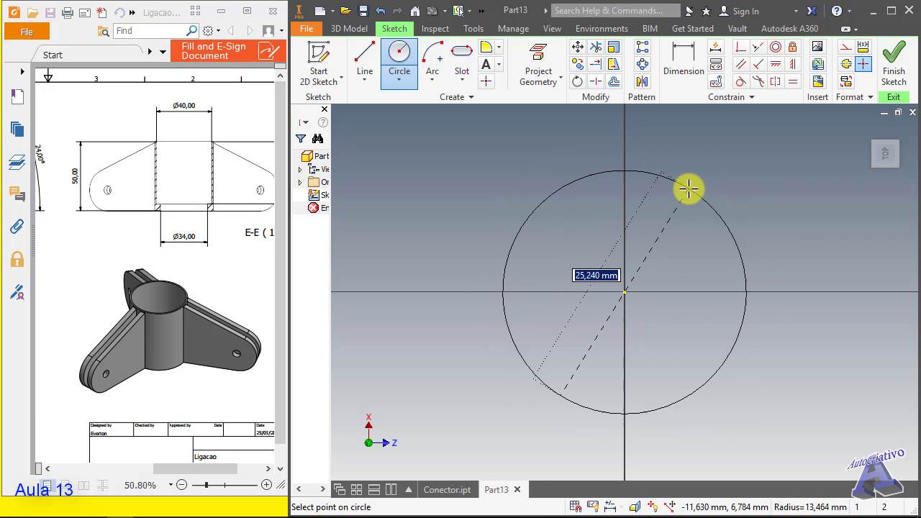
click(688, 189)
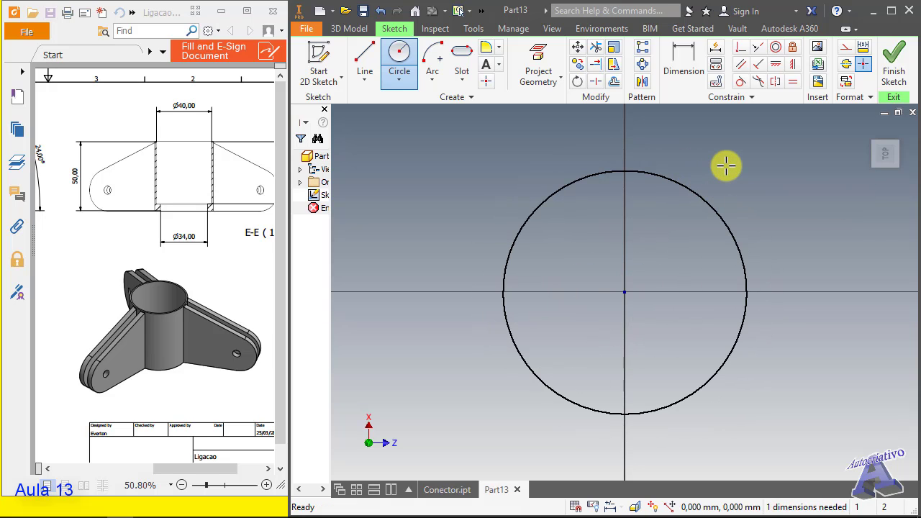
key(Escape)
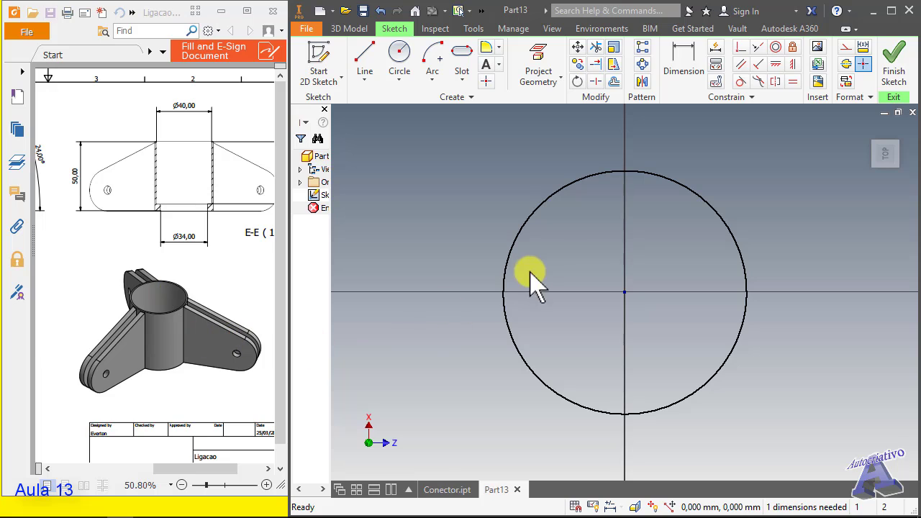
Check the outer diameter in the Ligacao drawing and dimension the sketched circle to a diameter of 42 mm.
click(683, 64)
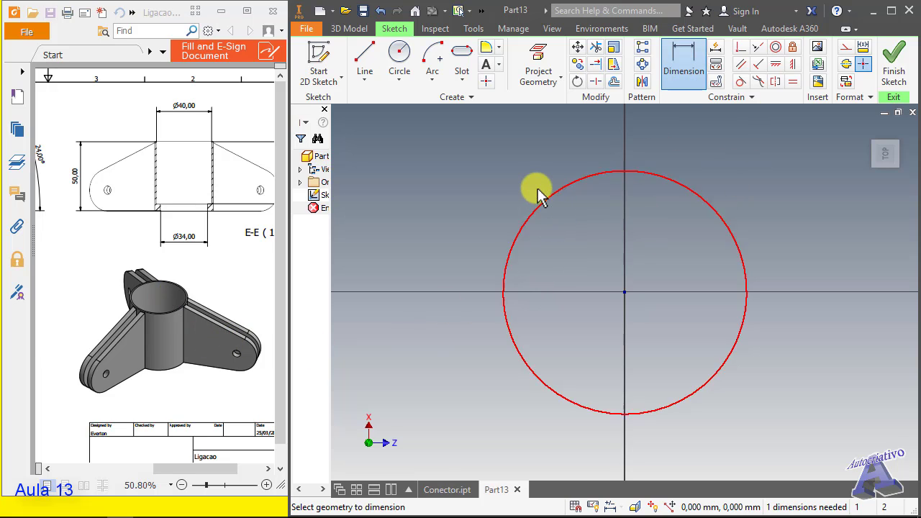
click(545, 201)
click(451, 180)
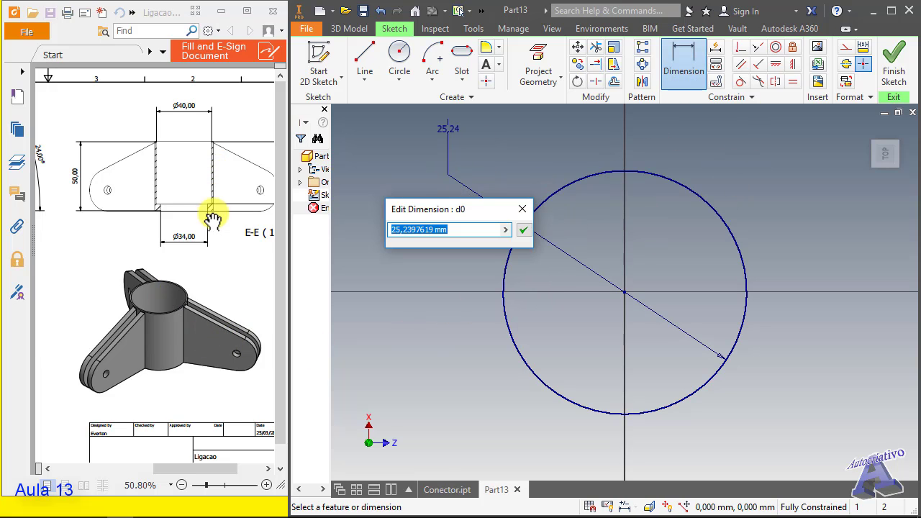
drag(193, 464, 122, 465)
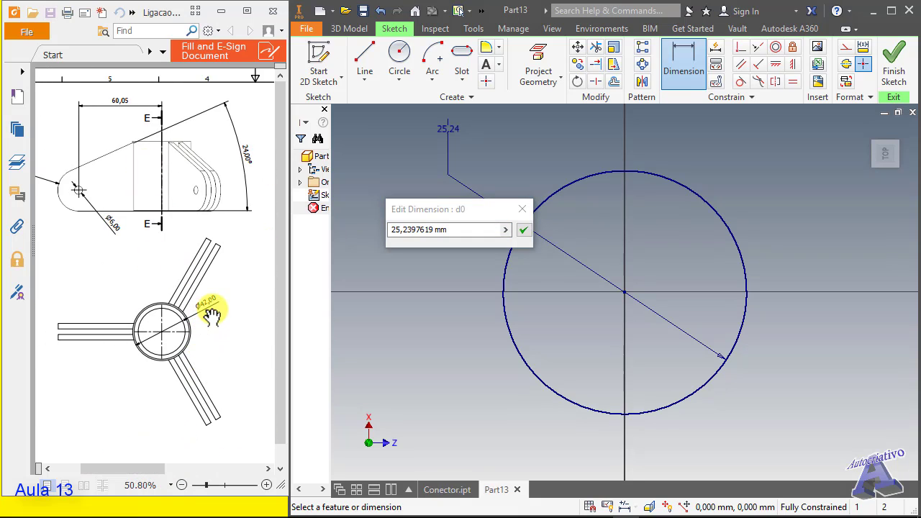
drag(139, 465, 219, 466)
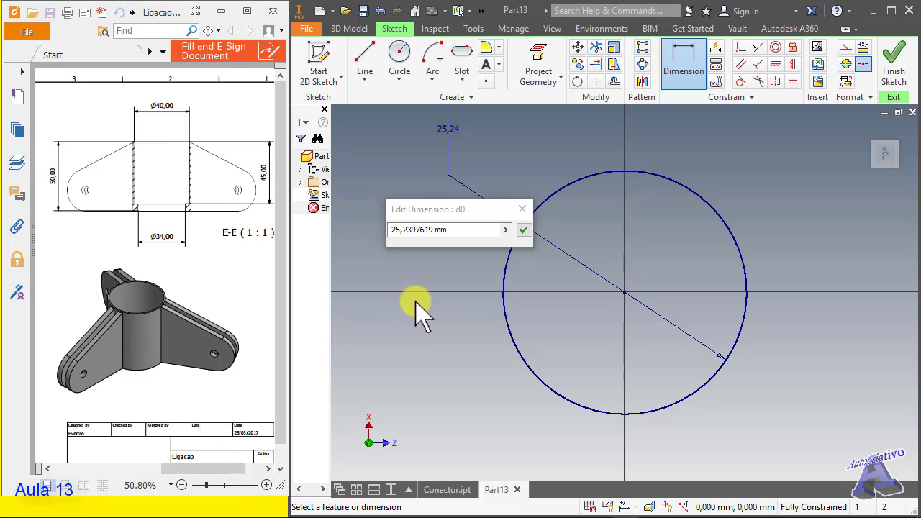
click(374, 222)
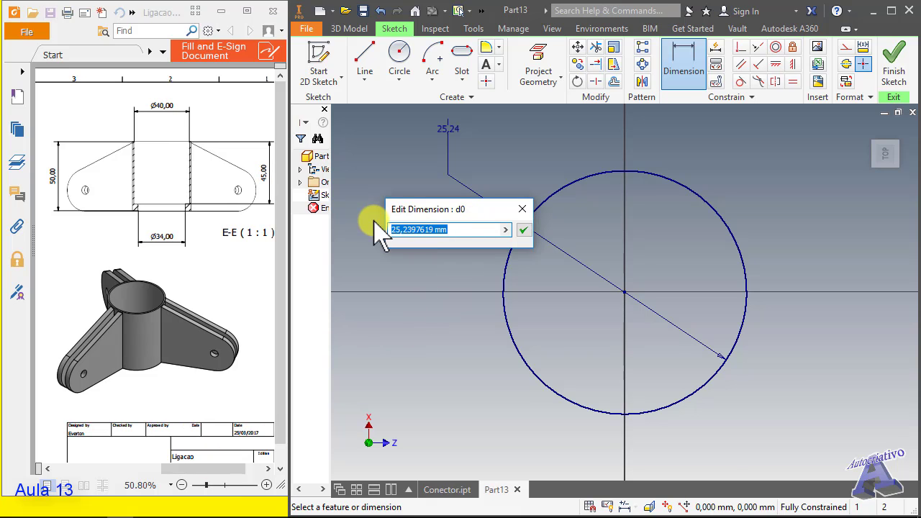
text(42)
key(Return)
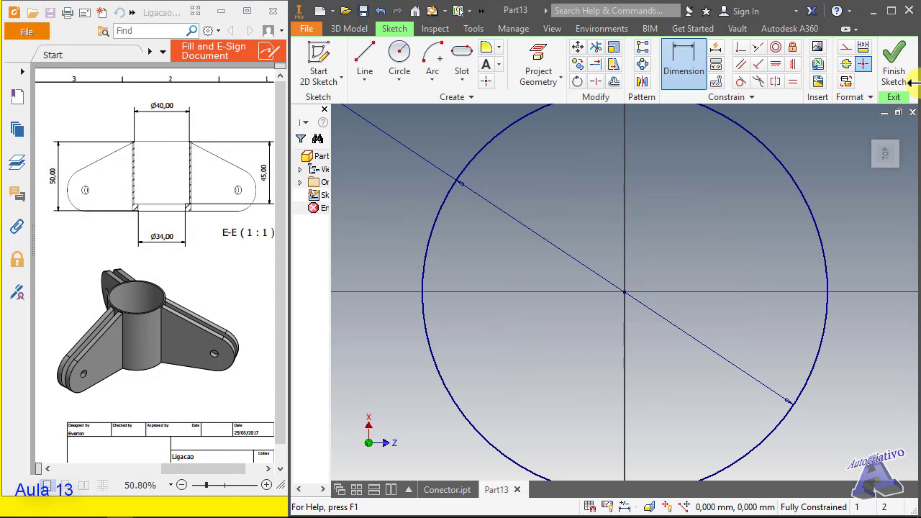
Finish the sketch and extrude the circle 50 mm upward as a solid cylinder, fully in view.
click(898, 68)
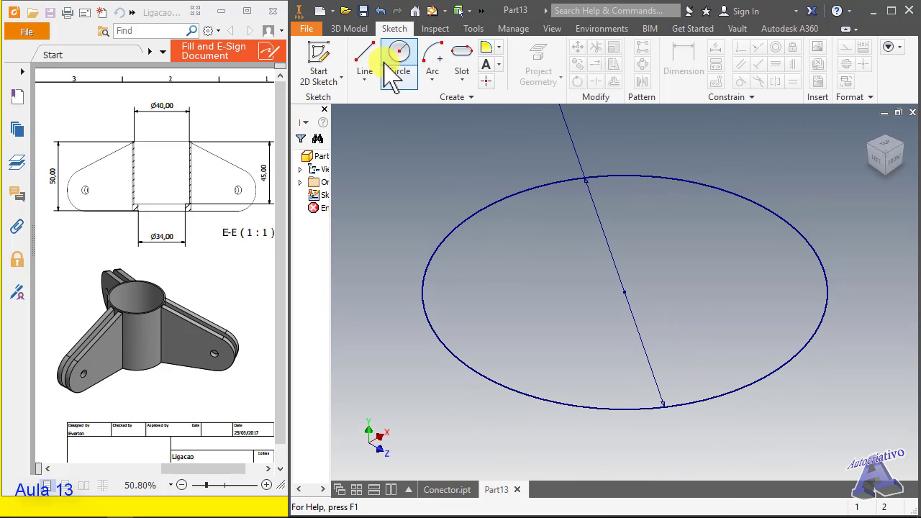
click(356, 30)
click(365, 63)
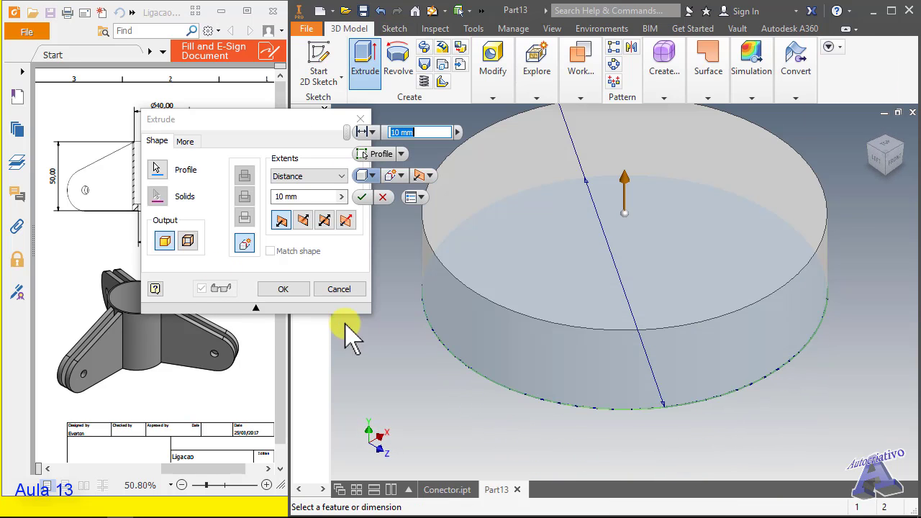
click(79, 195)
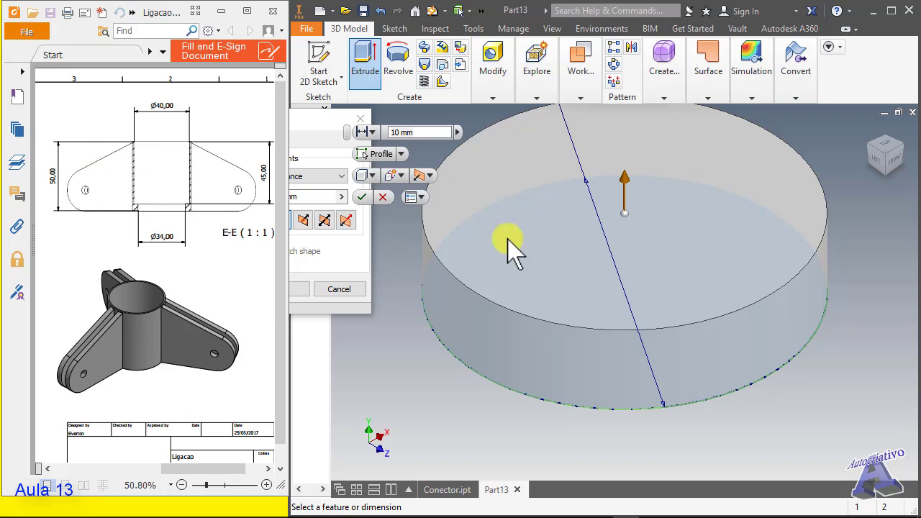
click(309, 196)
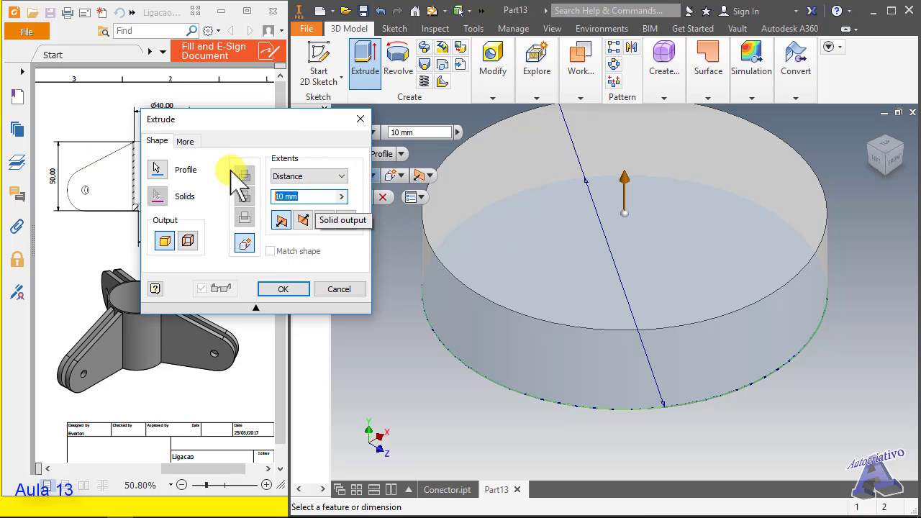
text(50)
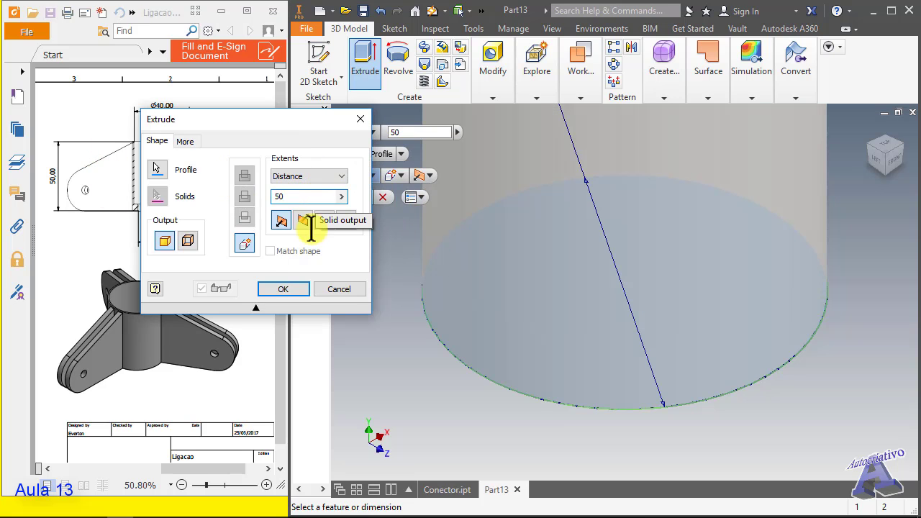
click(283, 288)
middle_click(454, 322)
middle_click(454, 321)
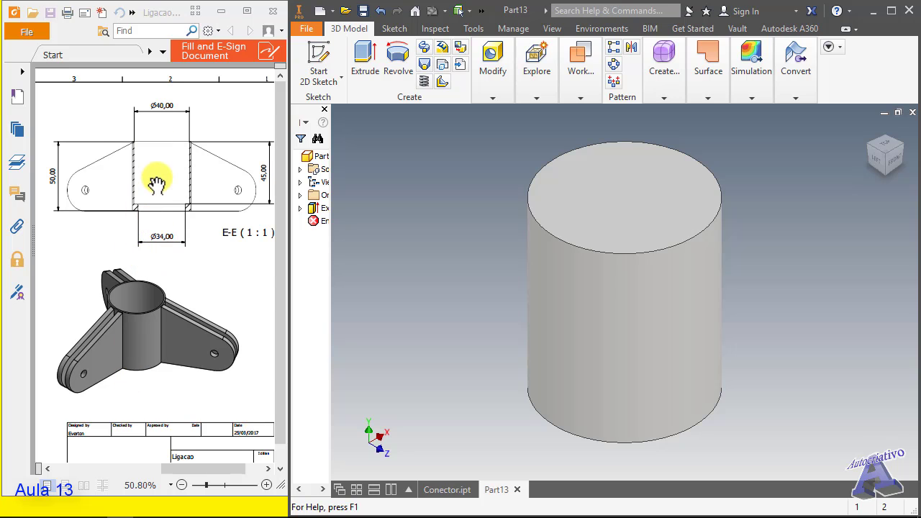
Examine the tube's bore and bottom lip in section E-E of the Ligacao drawing.
ctrl+scroll(152, 185, up, 3)
drag(150, 144, 116, 112)
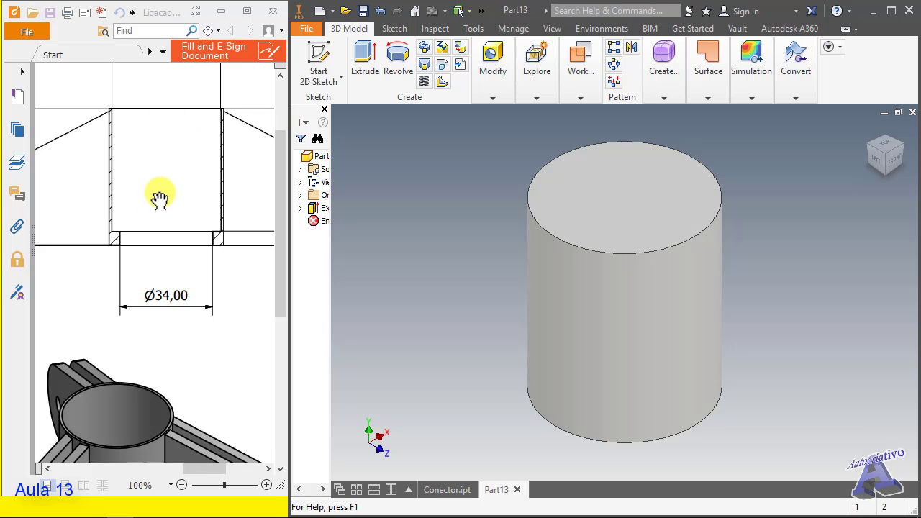
mouse_move(178, 149)
mouse_down()
mouse_move(190, 274)
mouse_move(302, 242)
mouse_move(49, 224)
mouse_move(96, 218)
mouse_move(50, 212)
mouse_move(103, 212)
mouse_move(142, 175)
mouse_up()
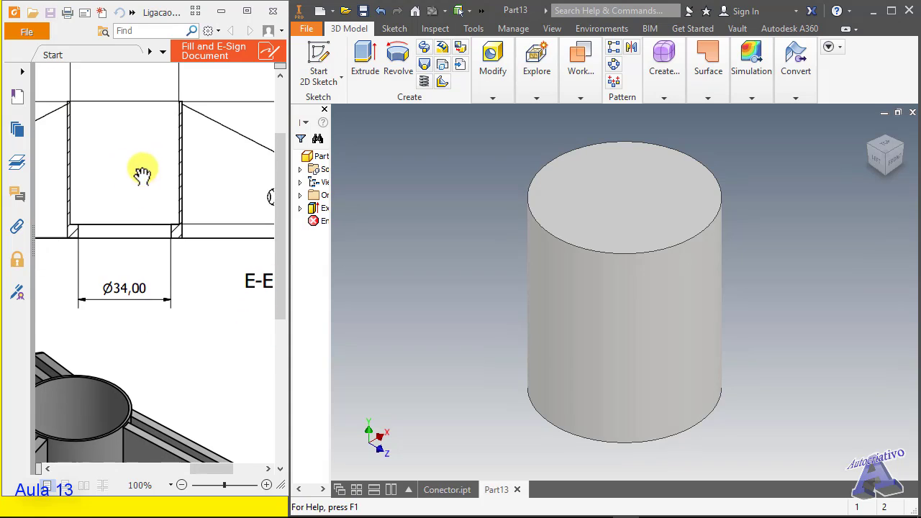
click(395, 29)
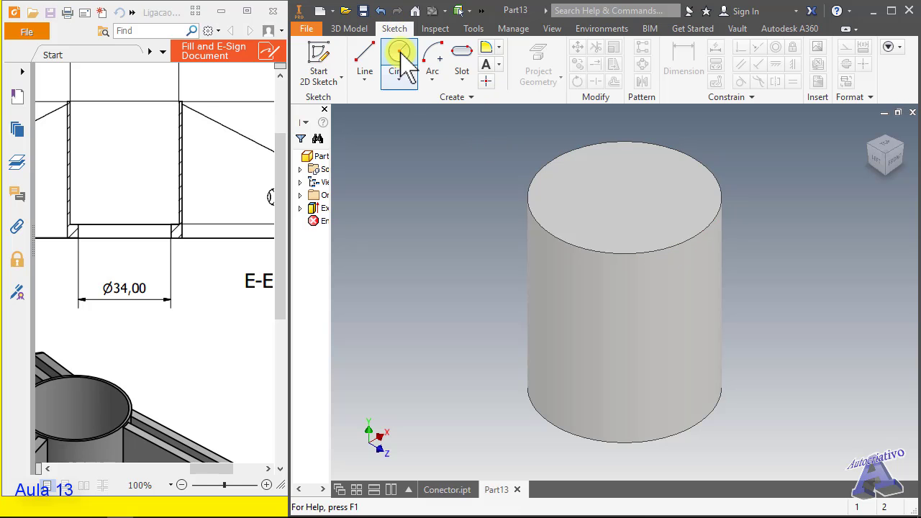
click(400, 57)
click(598, 210)
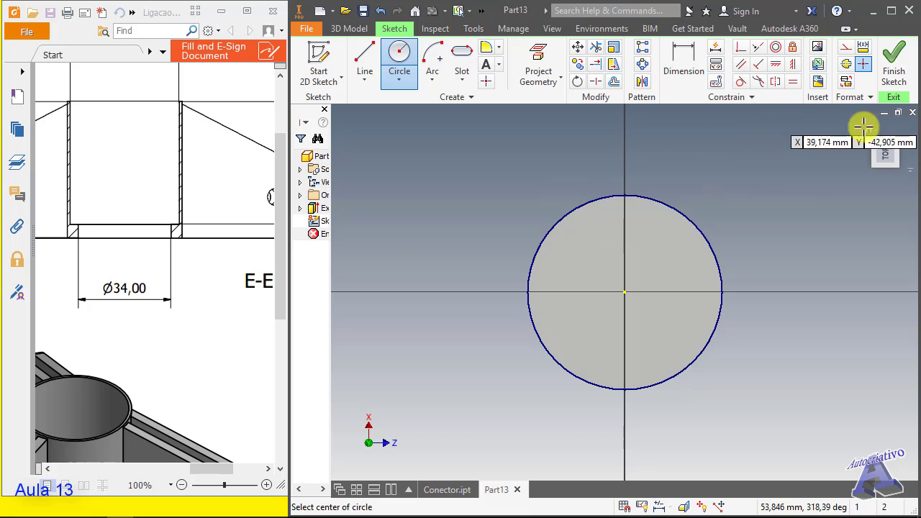
click(894, 68)
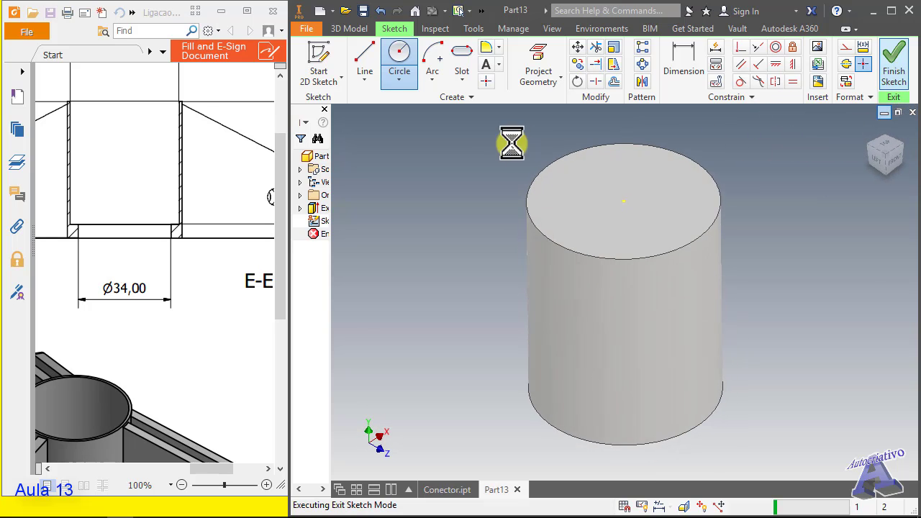
Cut a simple 34 mm diameter through-all hole in the cylinder's top face, placed concentric with its outer wall.
click(350, 29)
mouse_move(474, 77)
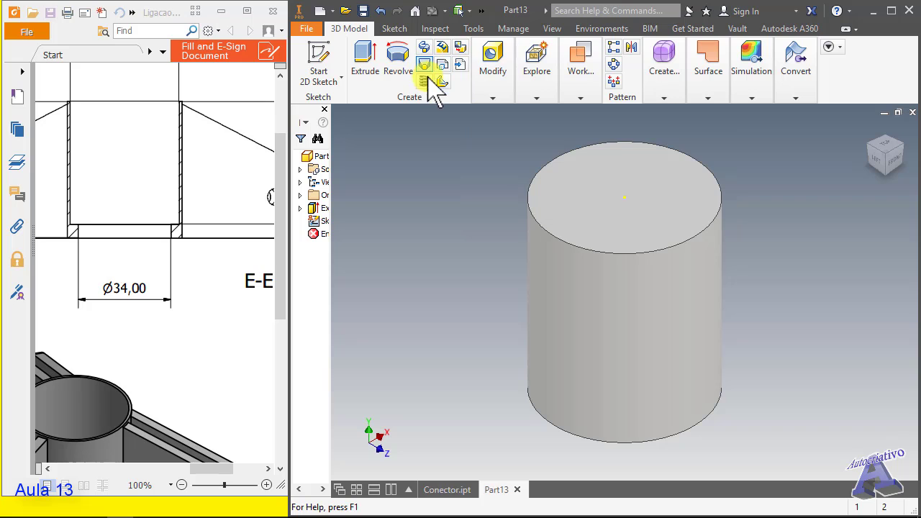
click(493, 71)
click(486, 123)
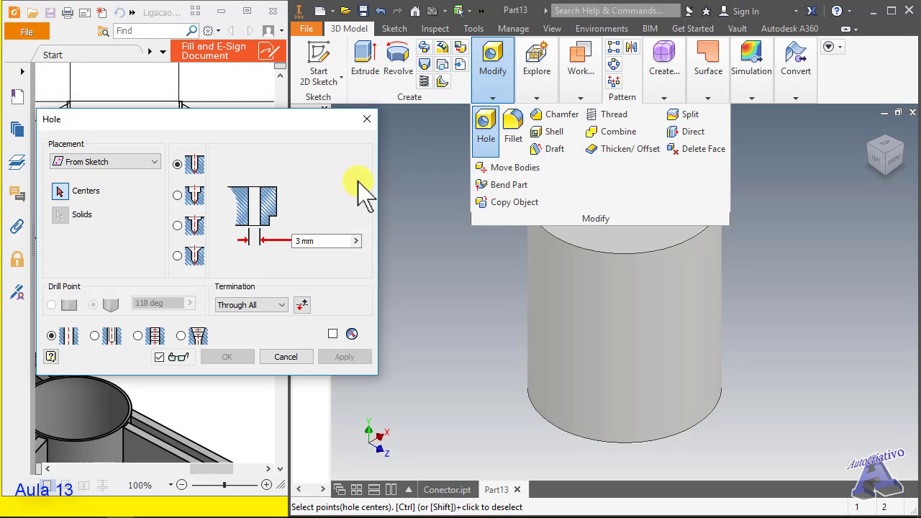
click(94, 161)
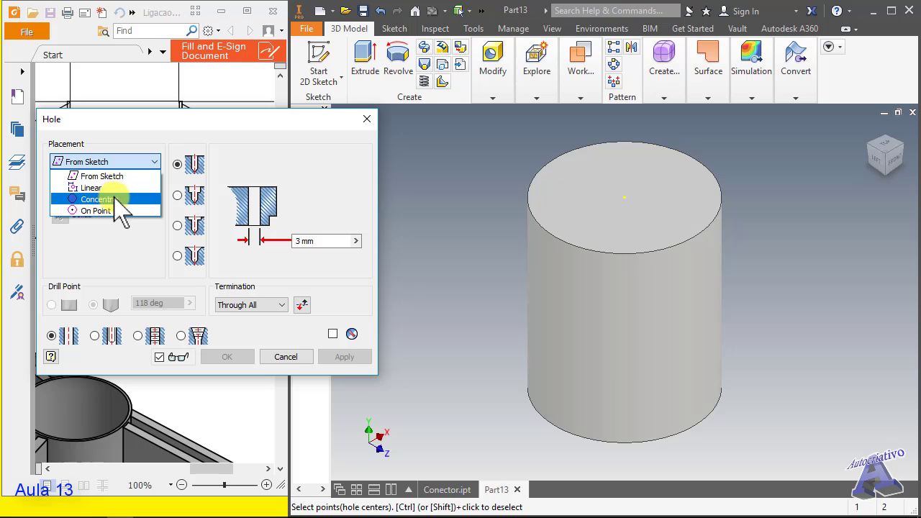
click(98, 199)
click(620, 190)
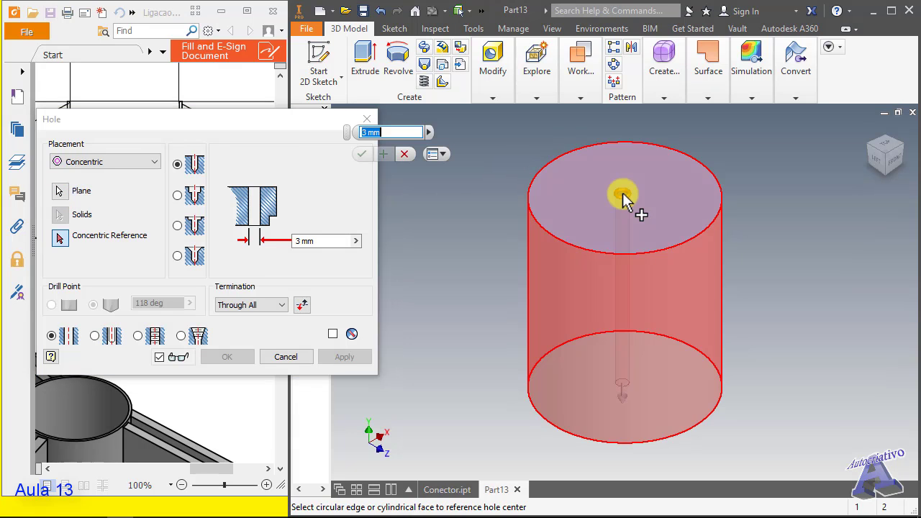
click(577, 271)
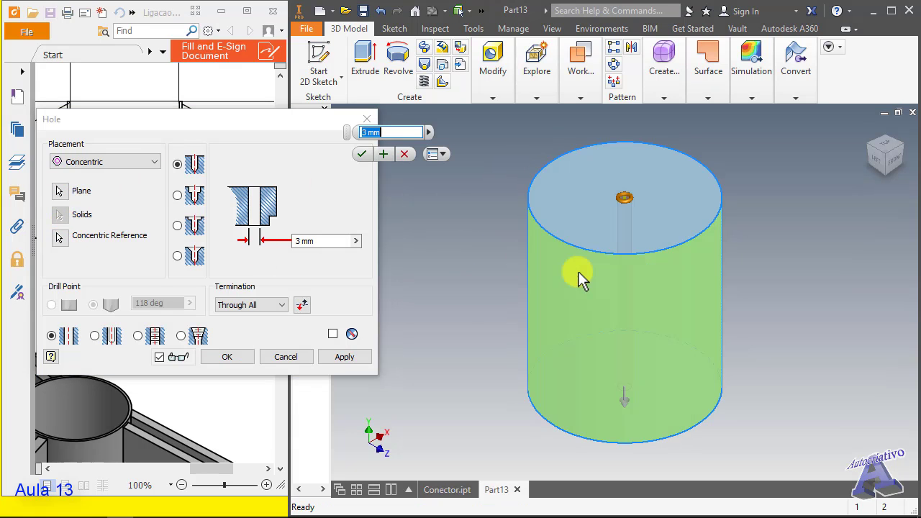
drag(334, 241, 286, 241)
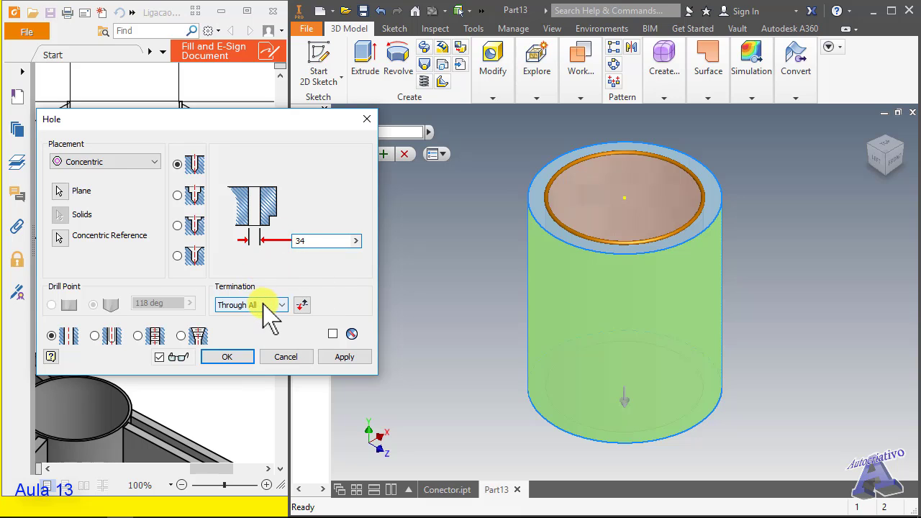
click(230, 356)
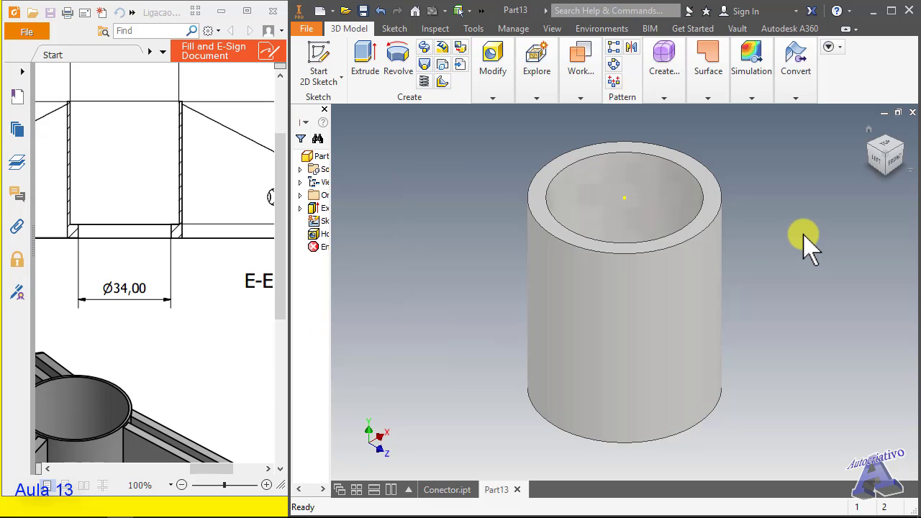
mouse_move(703, 201)
shift+middle_down()
mouse_move(703, 261)
mouse_move(705, 173)
mouse_move(703, 187)
shift+middle_up()
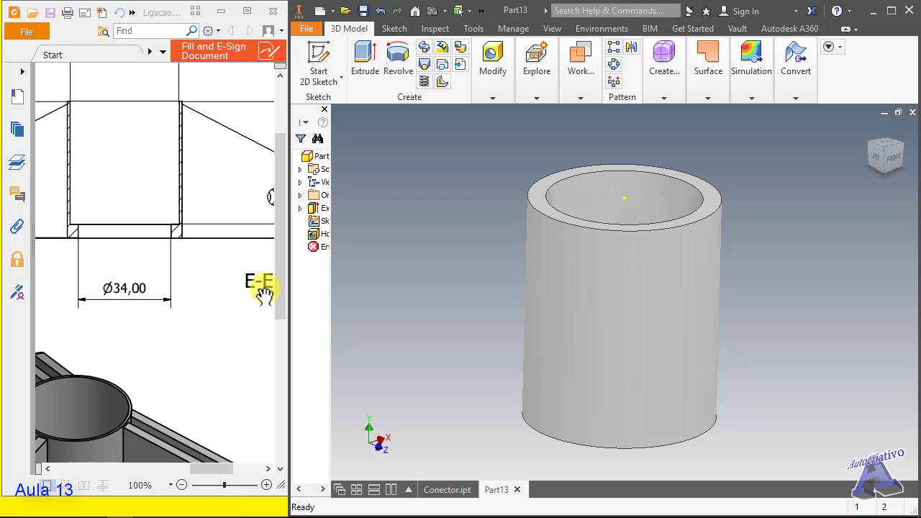
drag(279, 265, 282, 243)
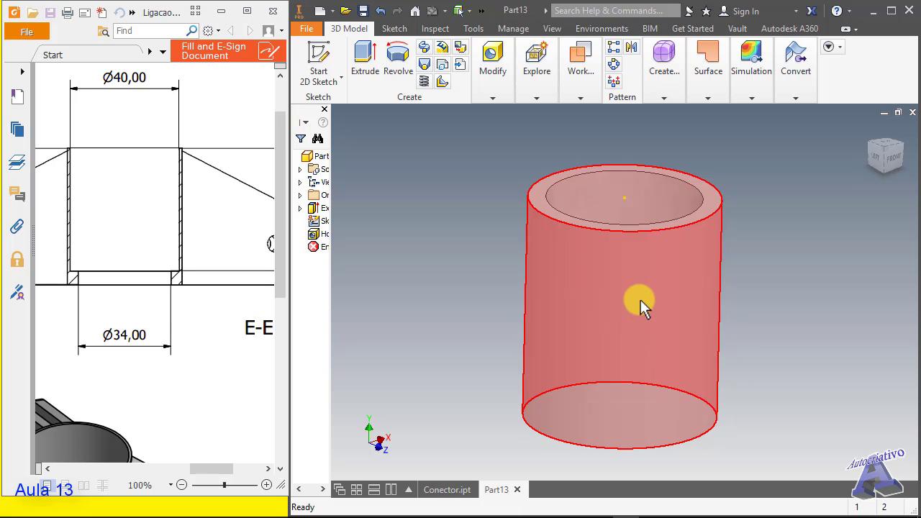
click(398, 63)
click(476, 207)
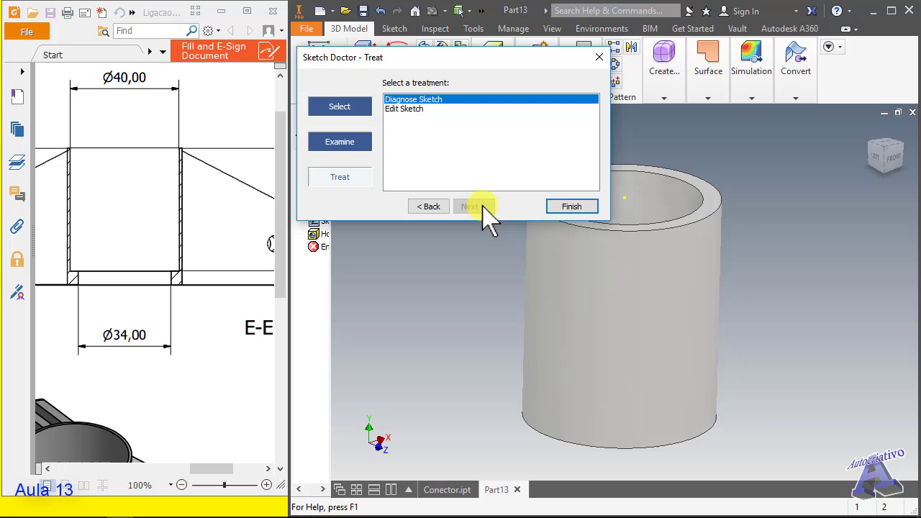
click(549, 207)
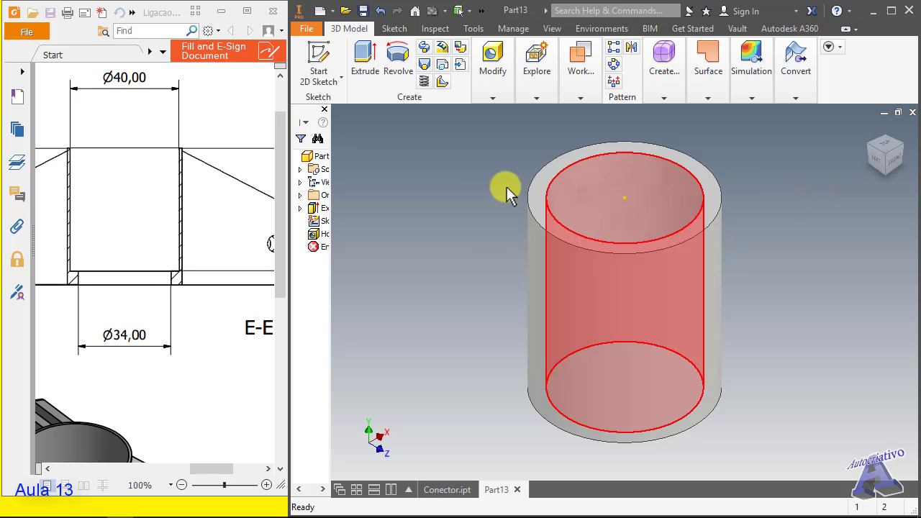
Start a sketch on the XY origin plane through the tube and slice the graphics at the sketch plane.
click(397, 29)
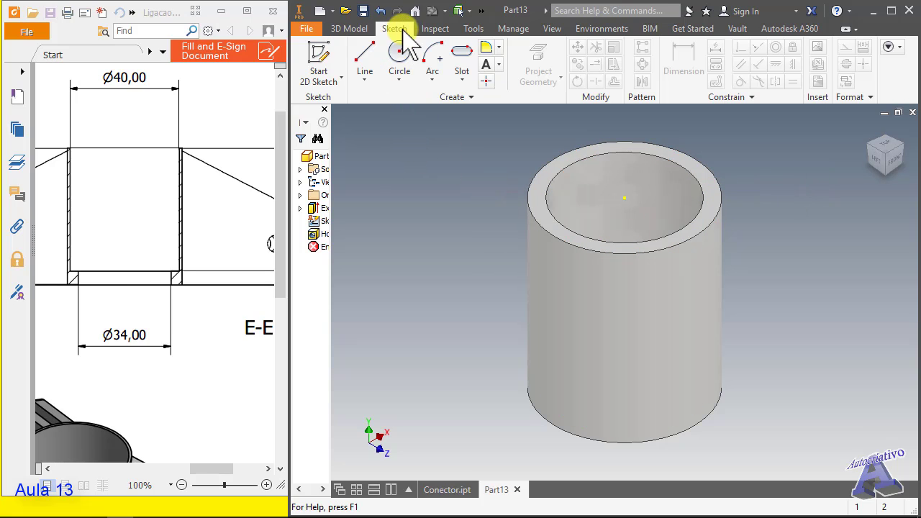
click(367, 56)
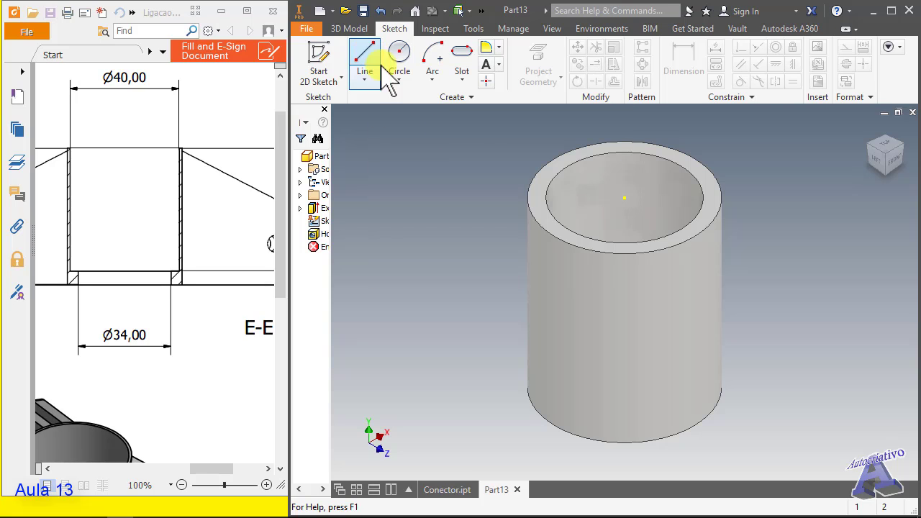
click(301, 196)
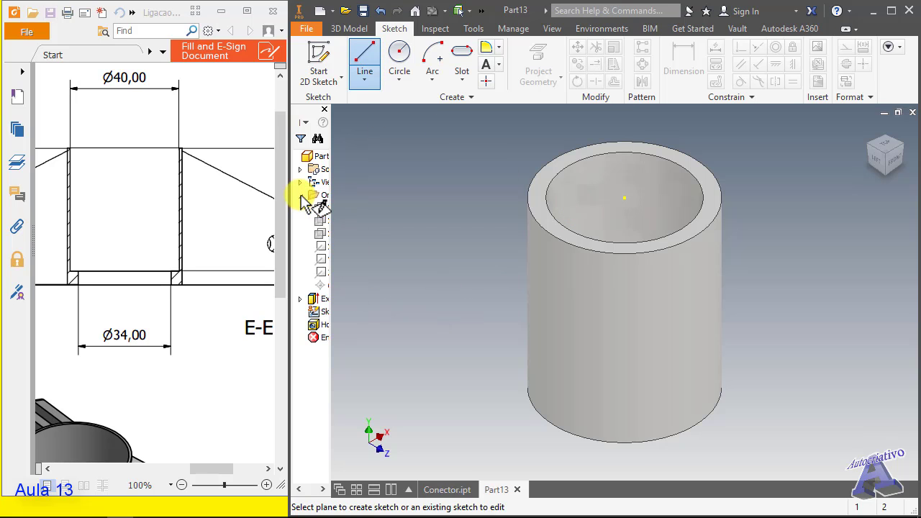
click(323, 233)
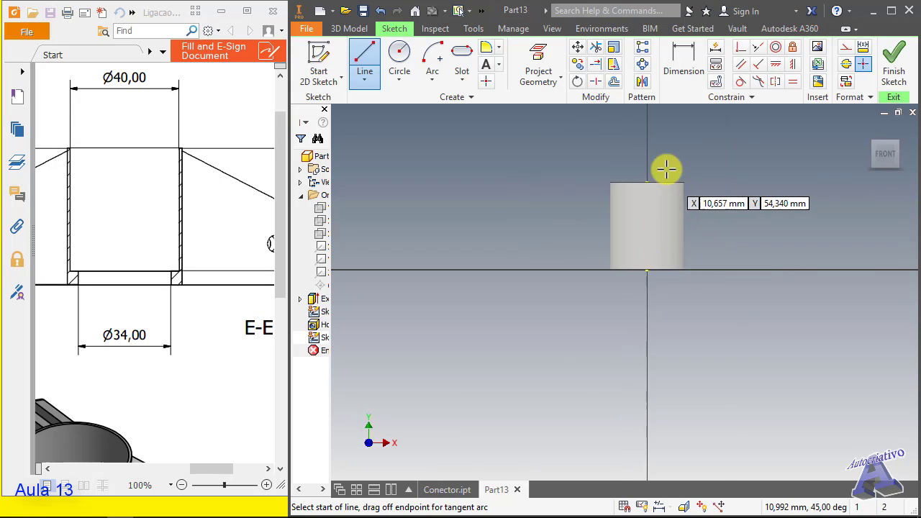
scroll(666, 169, up, 4)
scroll(659, 274, down, 3)
scroll(667, 323, up, 2)
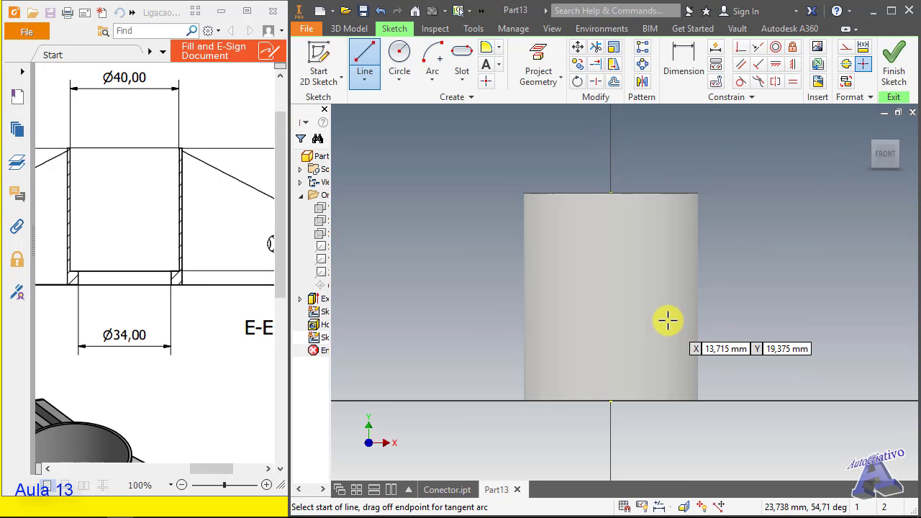
key(F7)
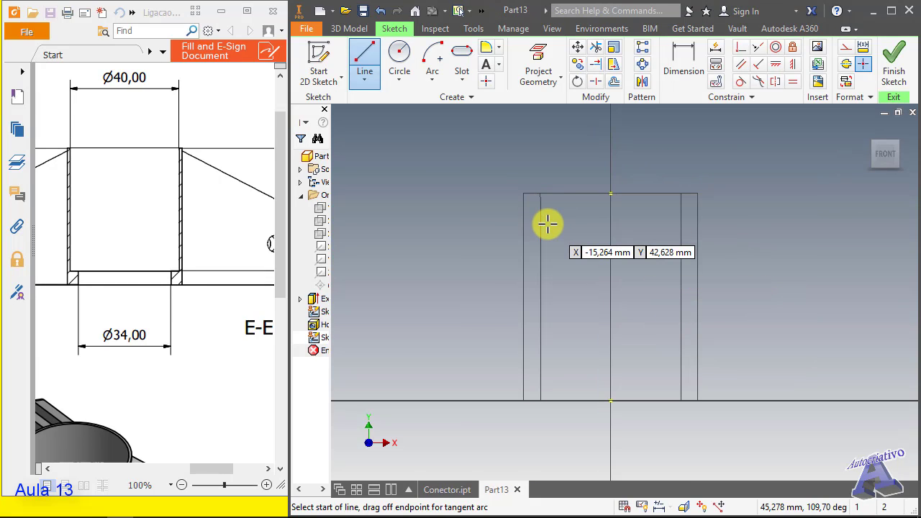
Draw a vertical centerline along the tube's axis, extending past both ends, and make it coincident with the sketch origin.
click(845, 63)
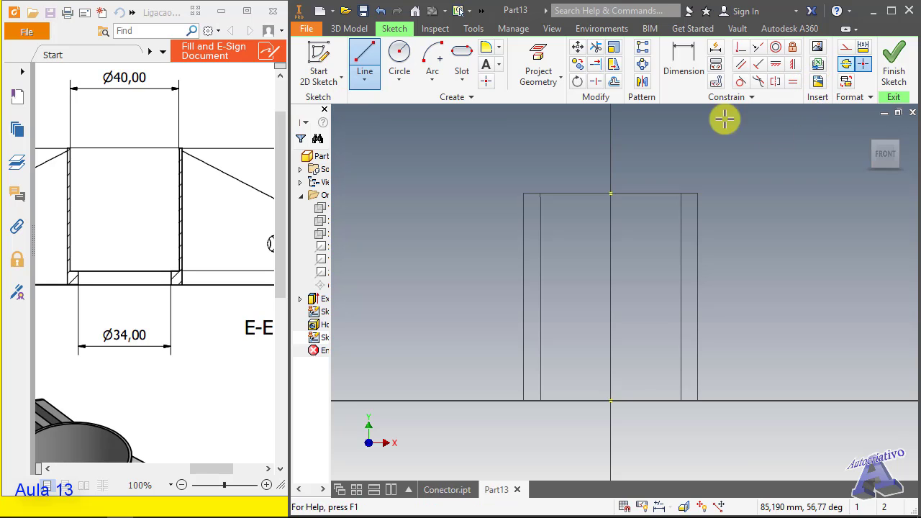
click(611, 137)
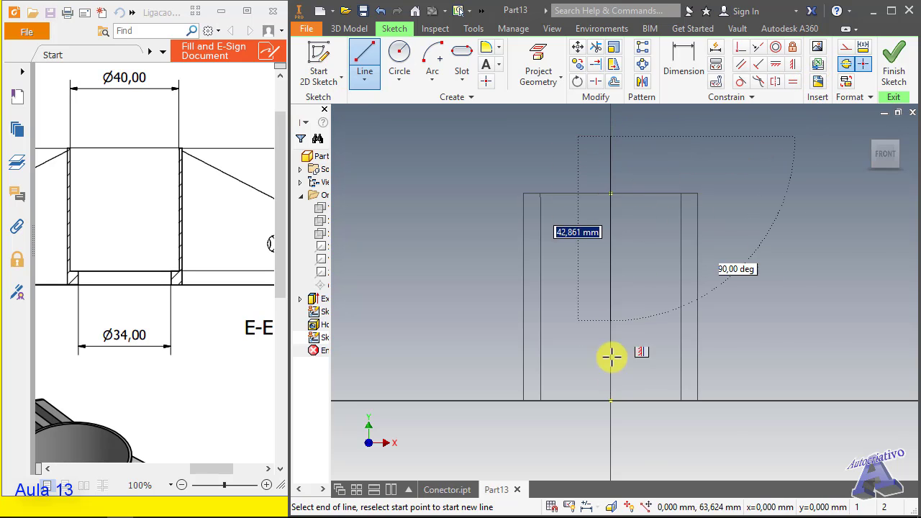
click(611, 426)
key(Escape)
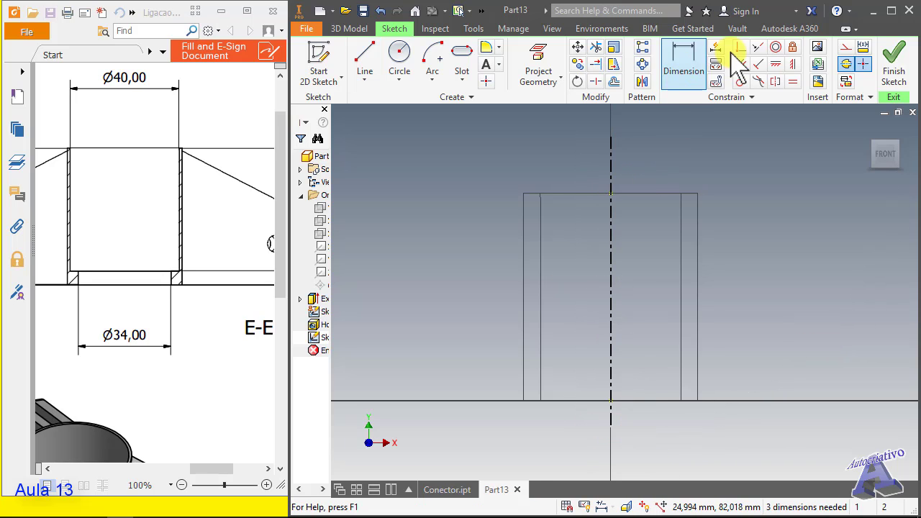
click(740, 47)
click(613, 225)
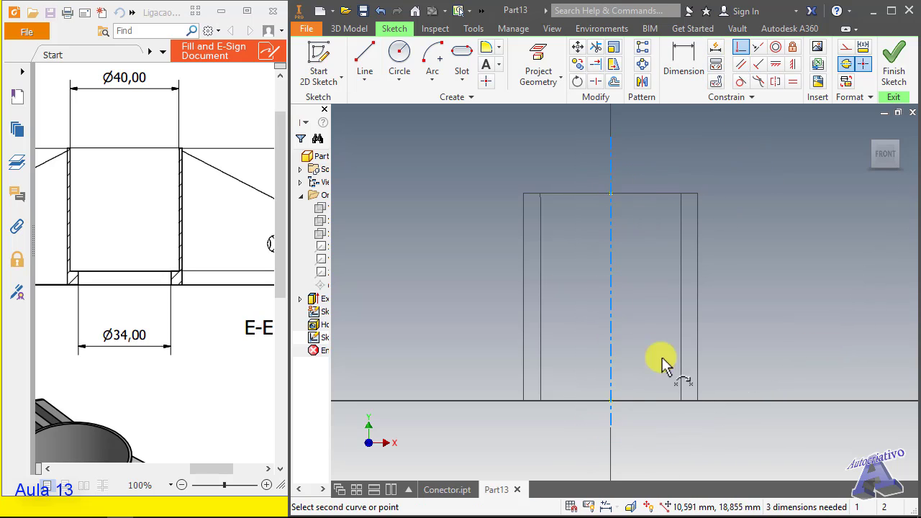
click(613, 401)
key(Escape)
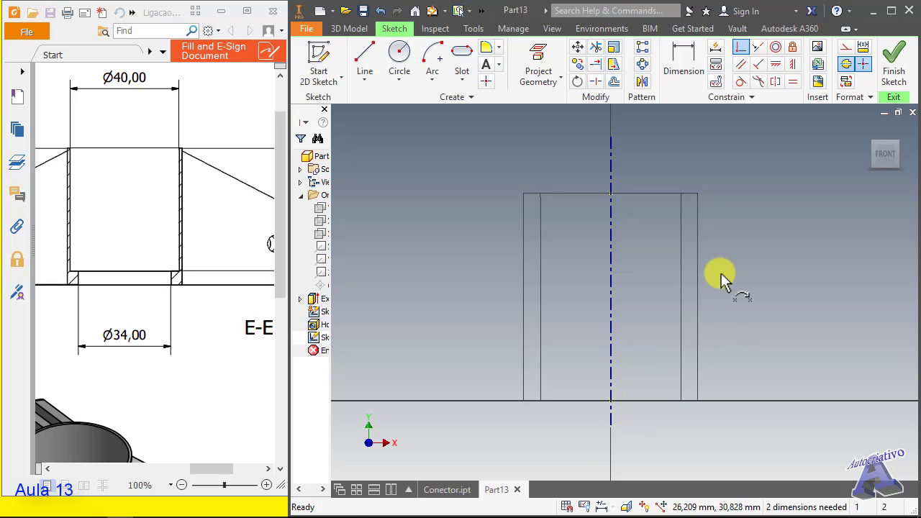
Sketch a two-point rectangle about 19 mm wide and 46 mm high from the top edge's midpoint down toward the tube's left wall.
click(377, 74)
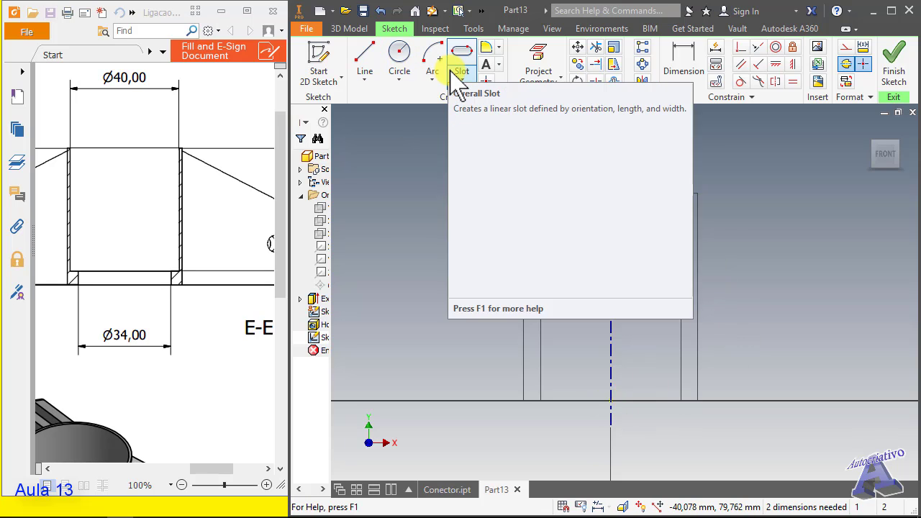
click(462, 79)
click(486, 108)
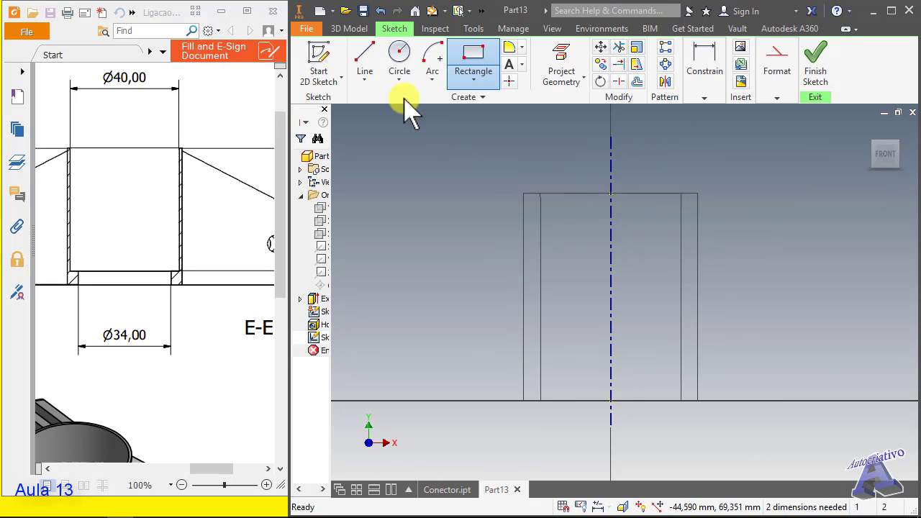
click(365, 54)
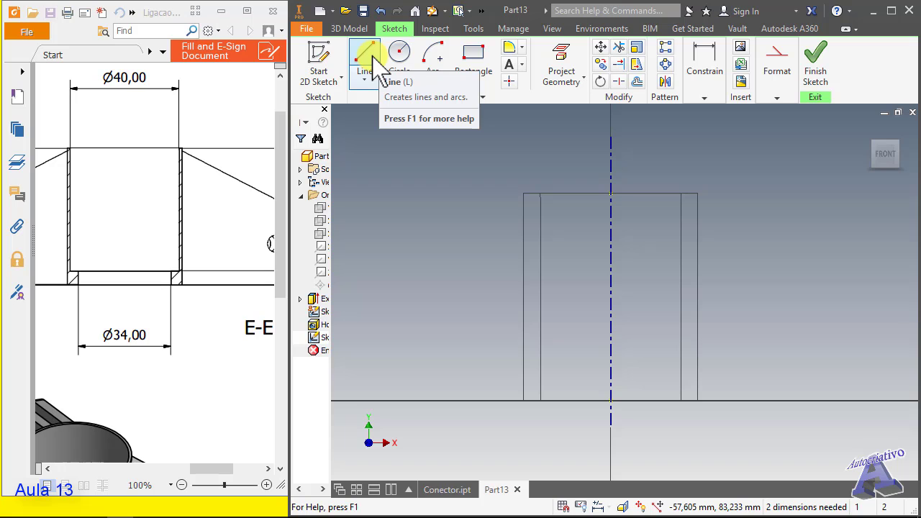
click(483, 56)
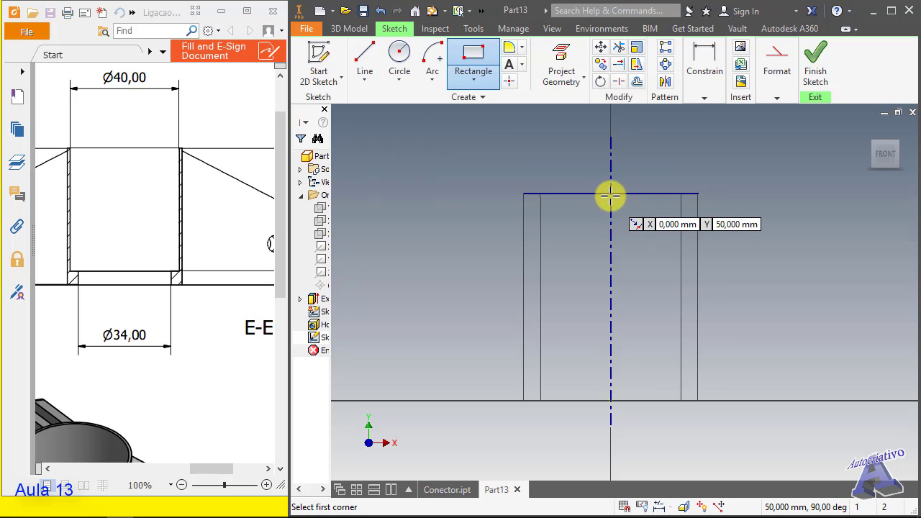
click(610, 193)
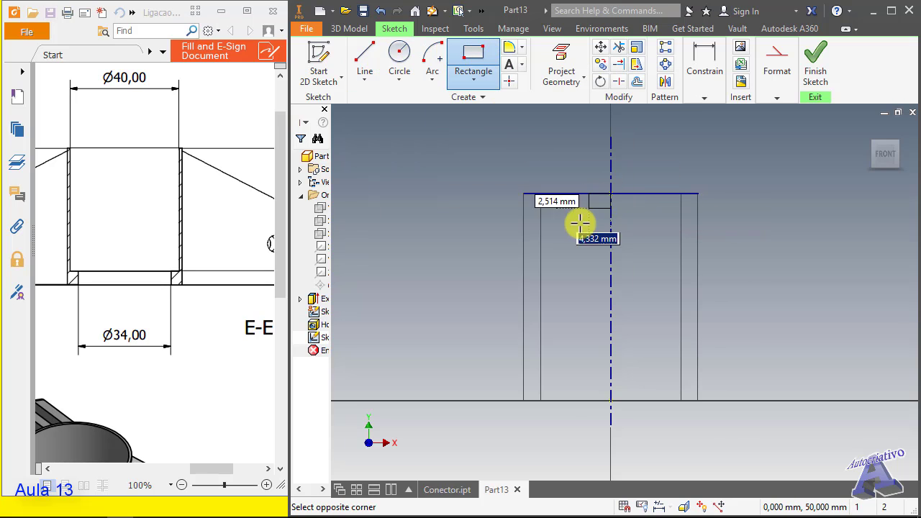
click(531, 385)
key(Escape)
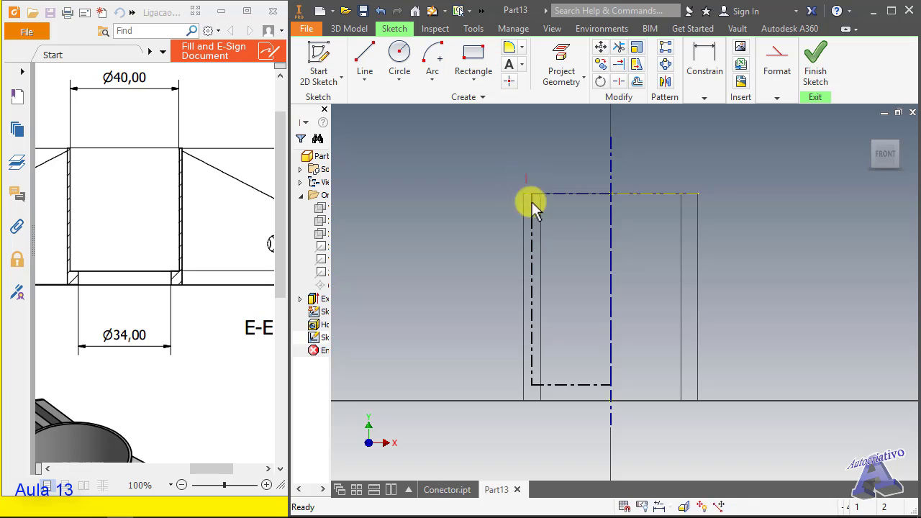
Convert the rectangle's sides from centerlines to normal sketch lines.
drag(523, 172, 633, 401)
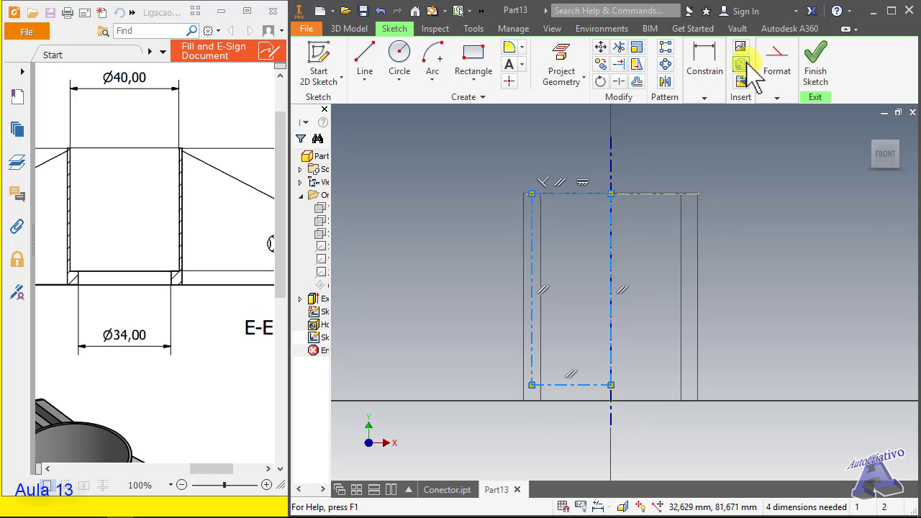
click(782, 92)
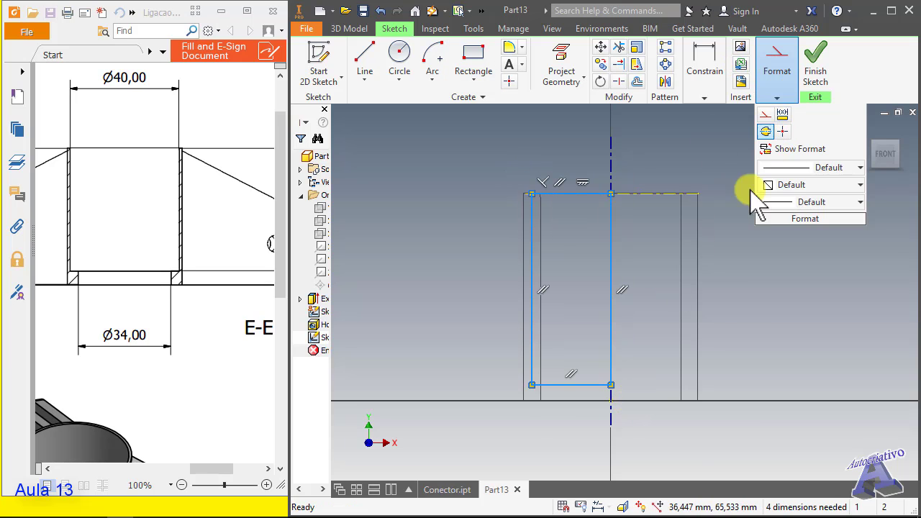
click(730, 297)
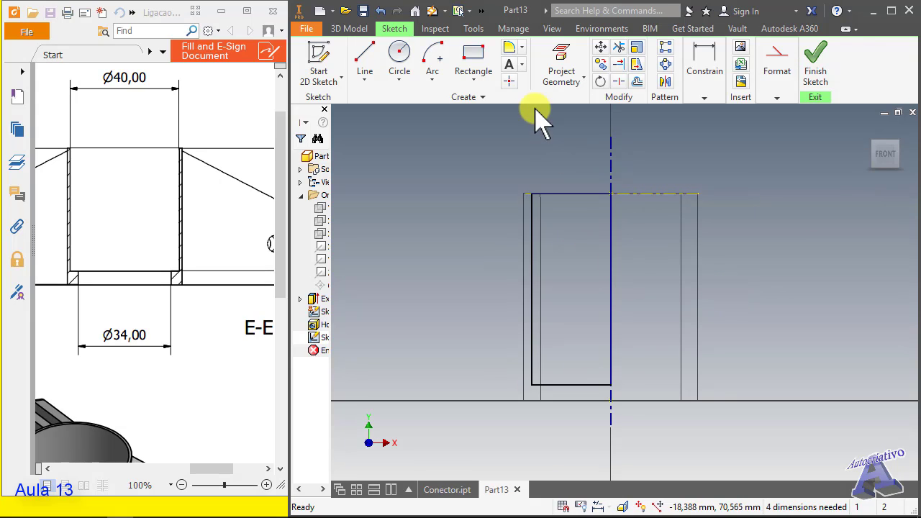
click(707, 79)
click(709, 122)
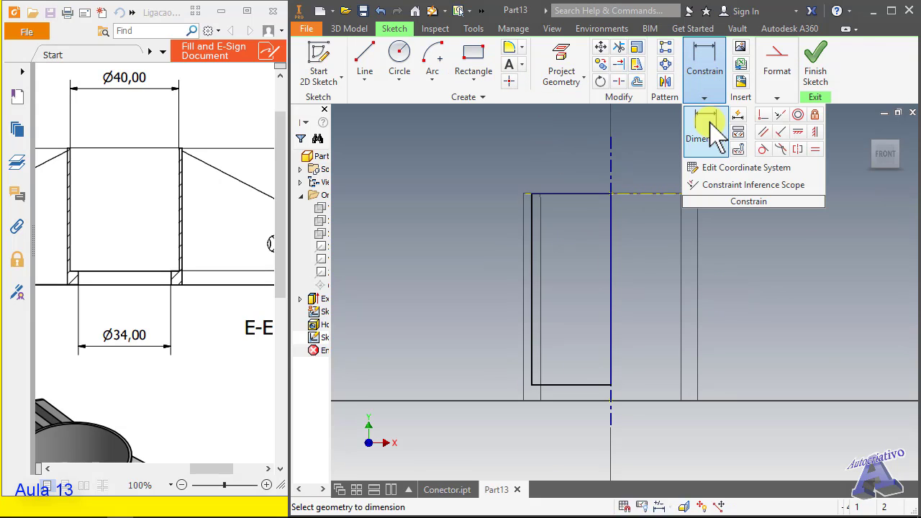
click(566, 195)
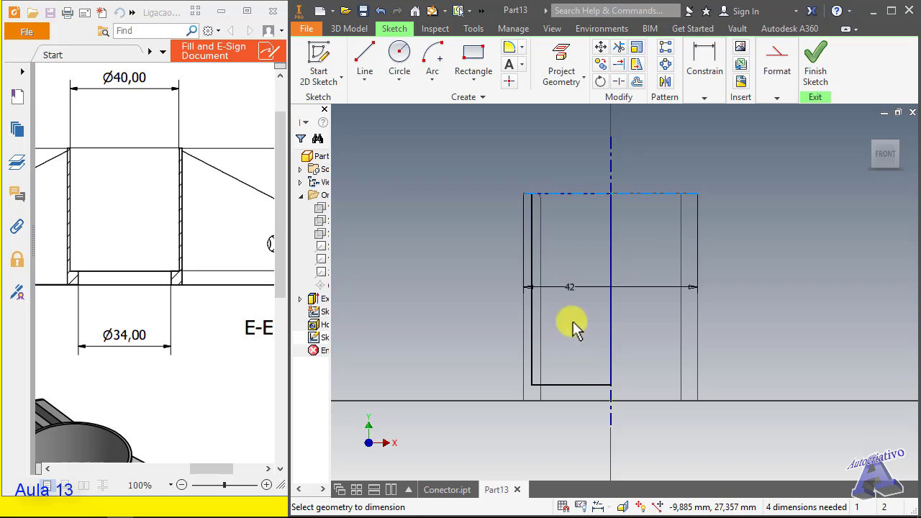
click(575, 384)
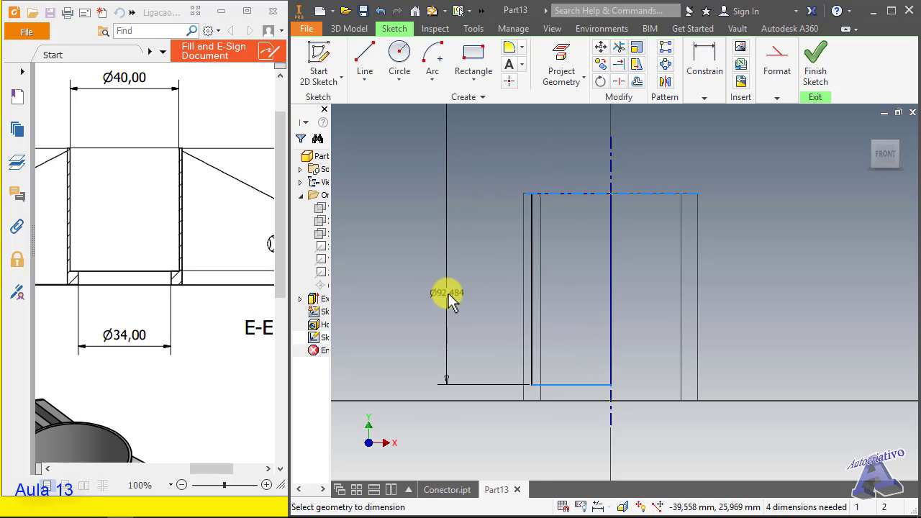
key(Escape)
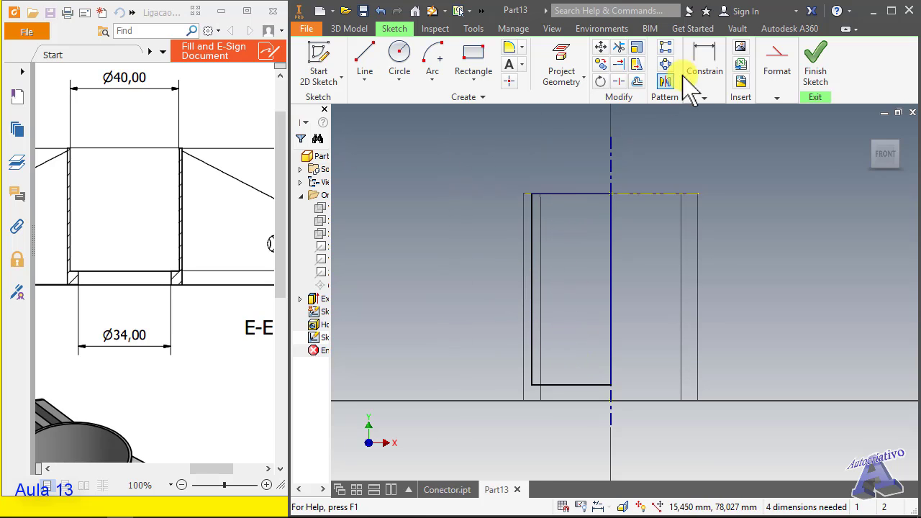
Dimension the rectangle's height between its two left corners as 45 mm.
click(704, 68)
click(706, 121)
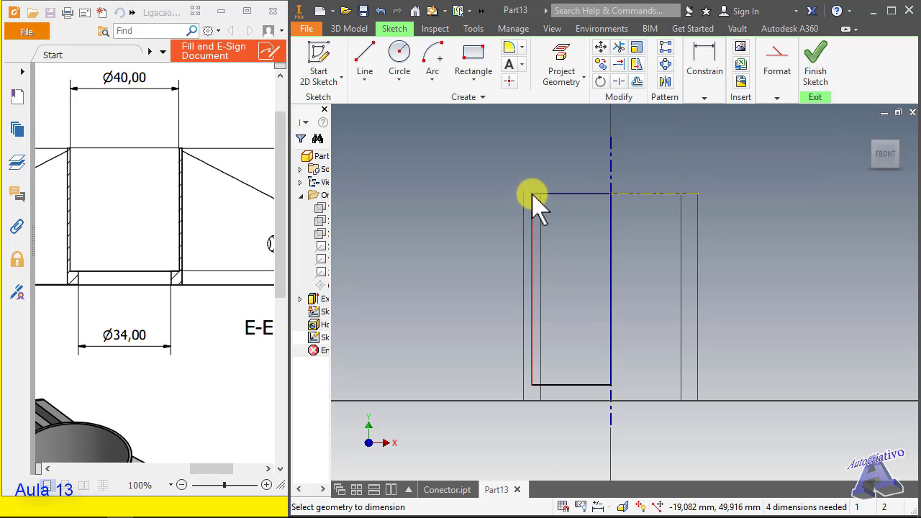
click(533, 383)
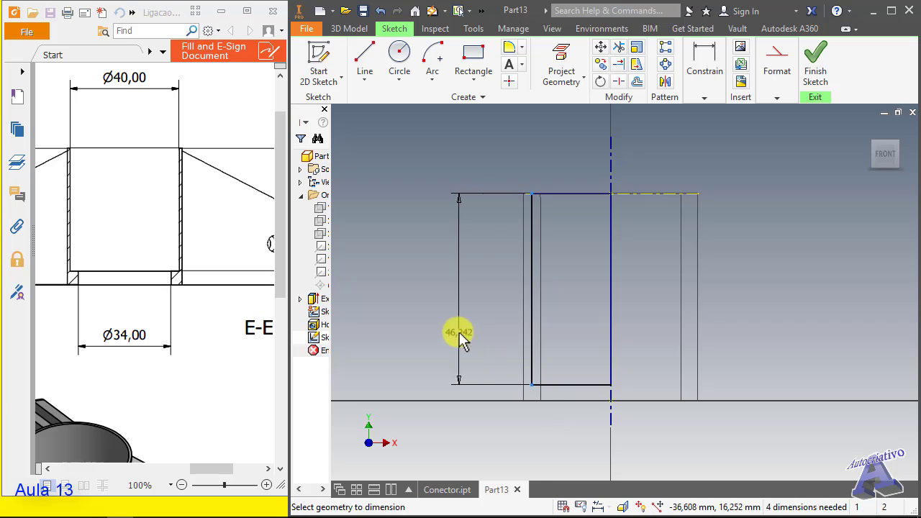
click(477, 295)
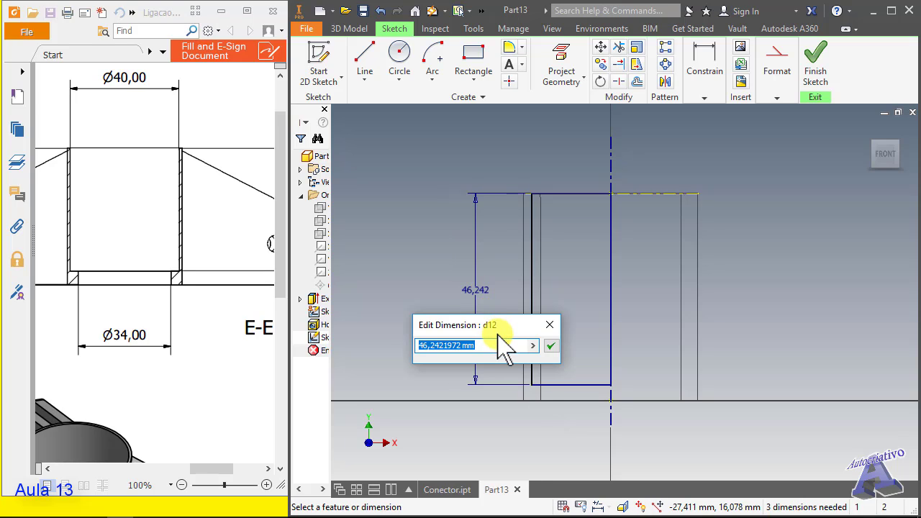
key(Return)
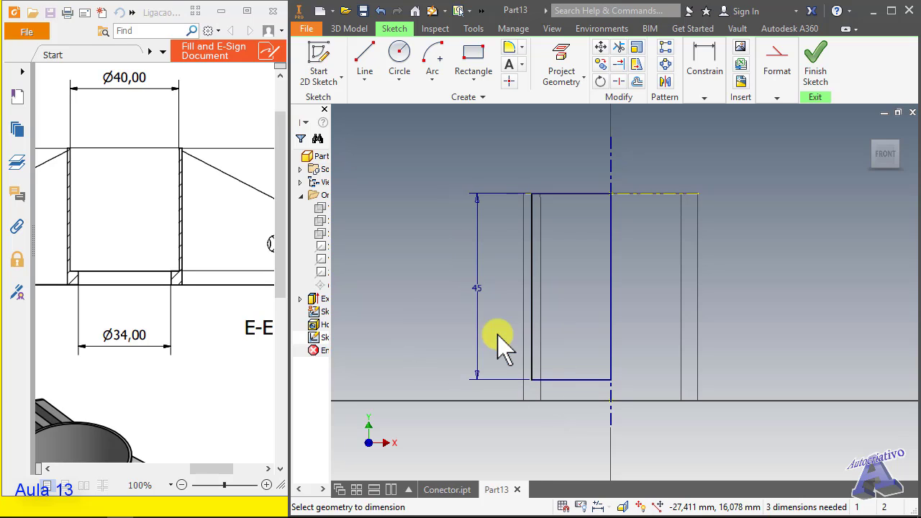
Dimension the rectangle's outer side about the centerline as a 40 mm diameter, checking the bore in the Ligacao drawing.
click(711, 67)
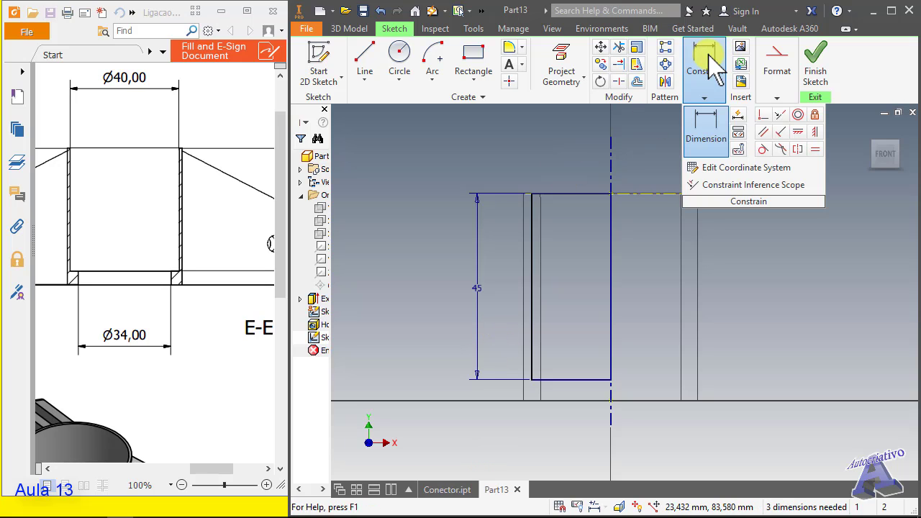
click(705, 126)
click(533, 229)
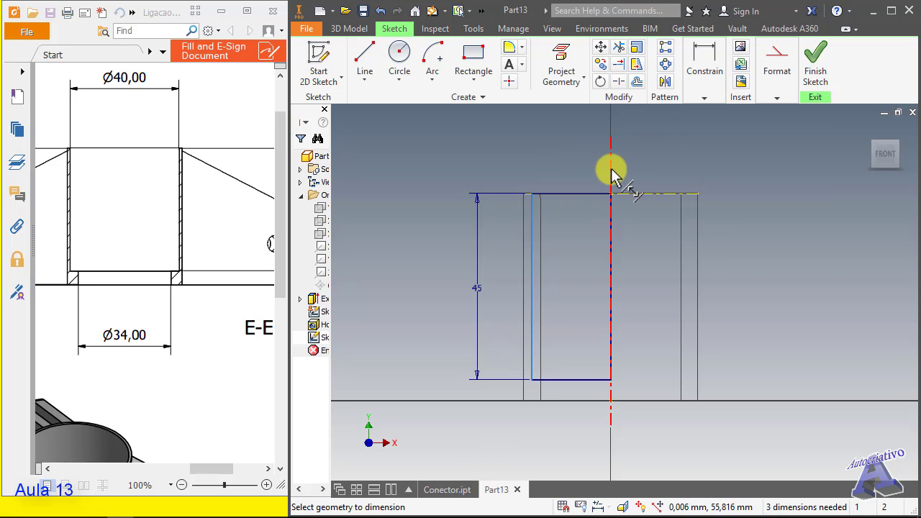
click(611, 175)
click(589, 169)
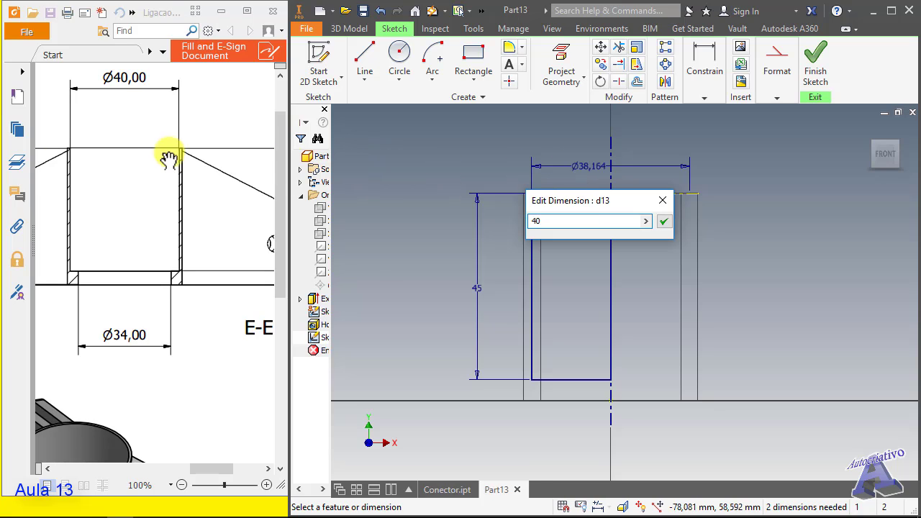
click(109, 271)
mouse_move(205, 471)
mouse_down()
mouse_move(243, 475)
mouse_move(194, 472)
mouse_up()
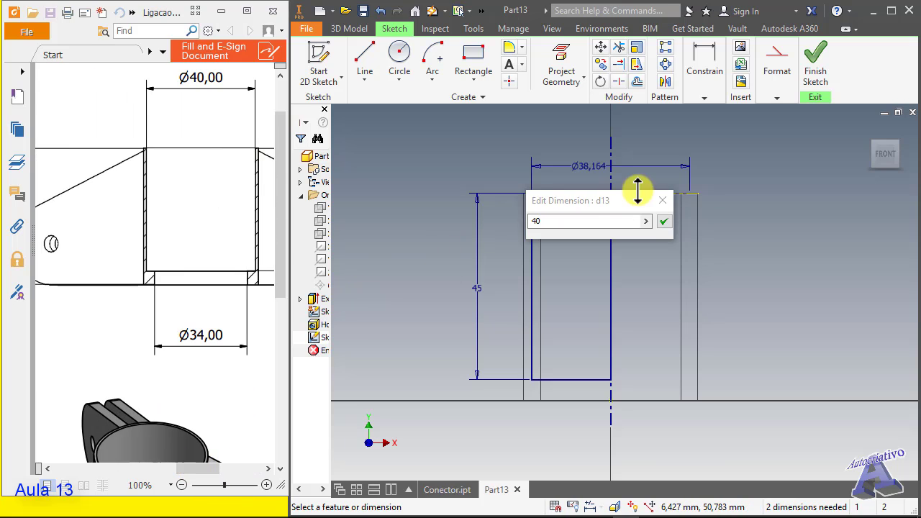
click(664, 221)
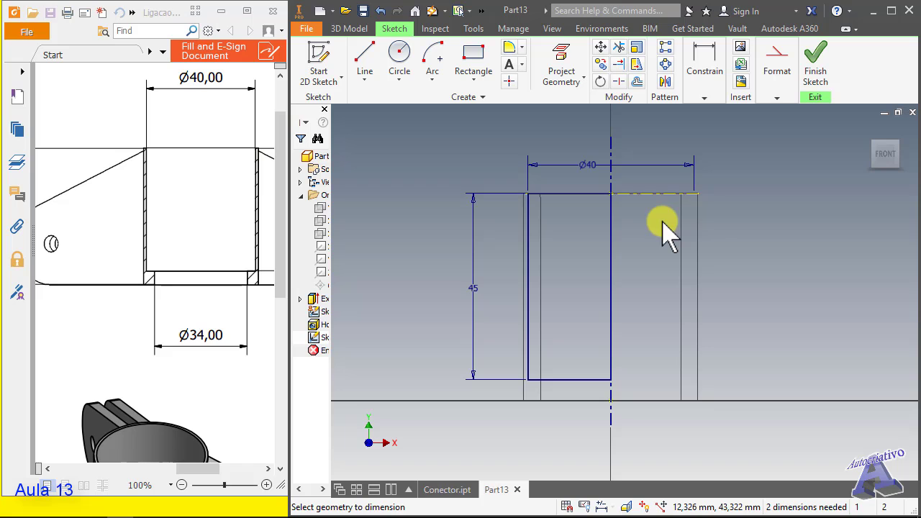
Finish the sketch and revolve the rectangle a full turn about the centerline as a cut, checking the bore's inner ledge.
click(816, 85)
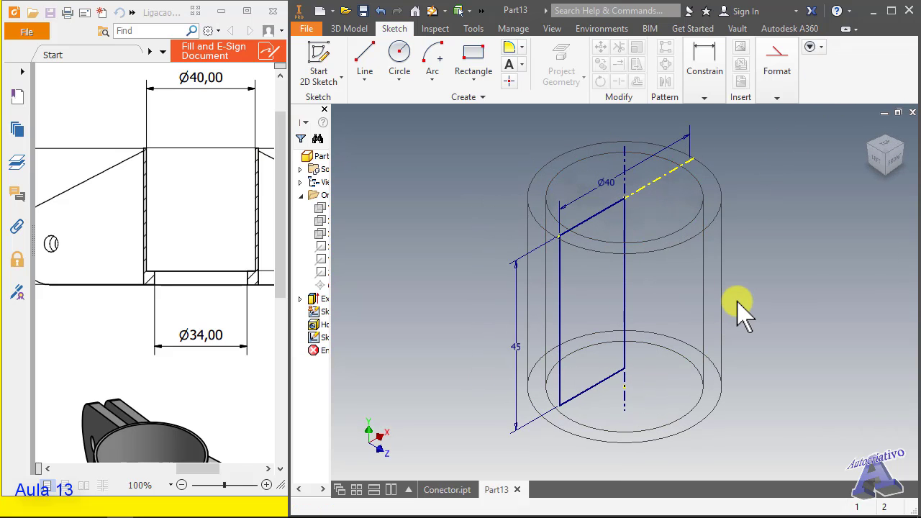
click(351, 28)
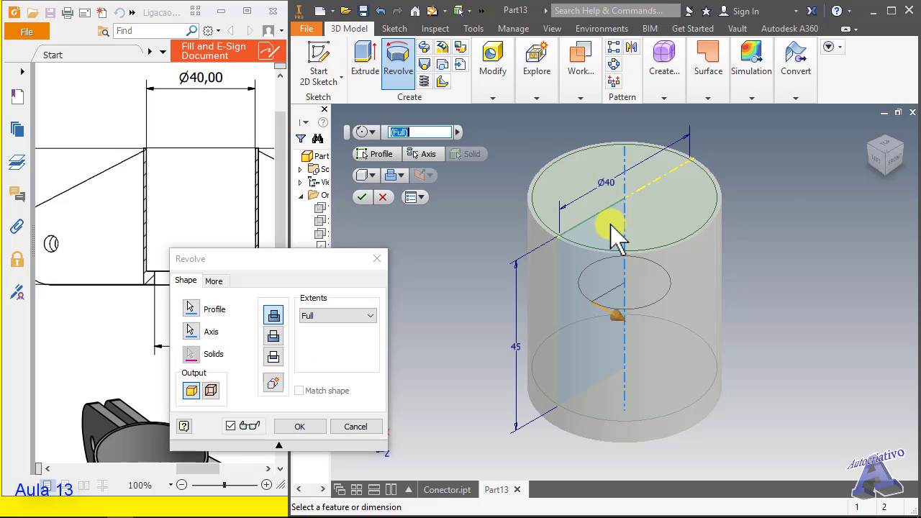
key(ctrl)
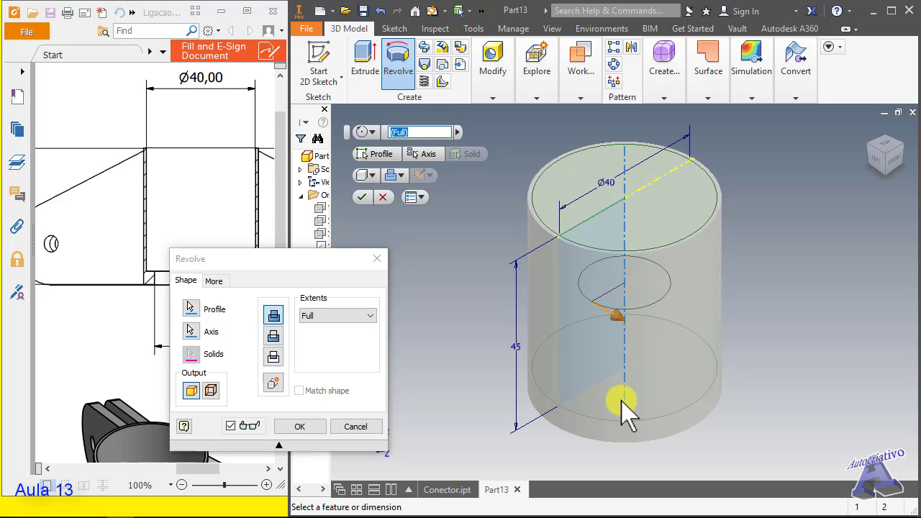
click(278, 338)
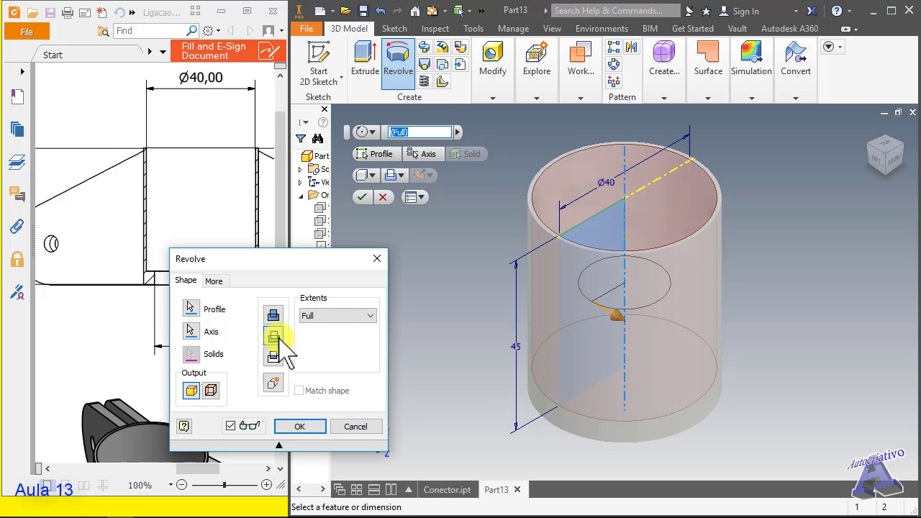
click(298, 428)
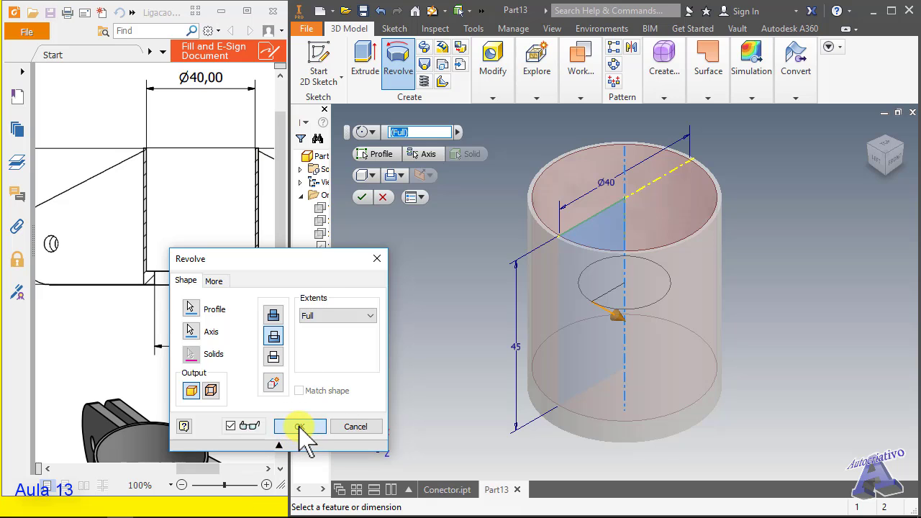
shift+middle_drag(638, 253, 639, 267)
scroll(655, 242, up, 5)
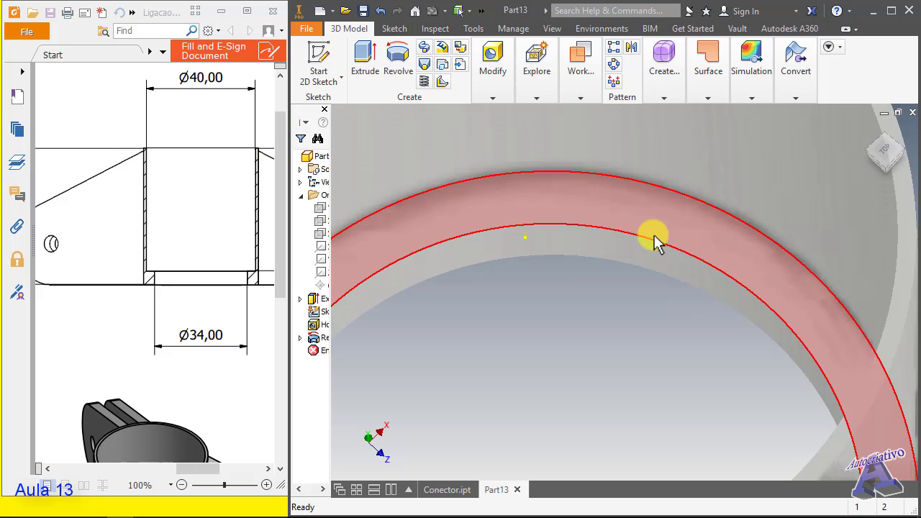
scroll(654, 243, down, 5)
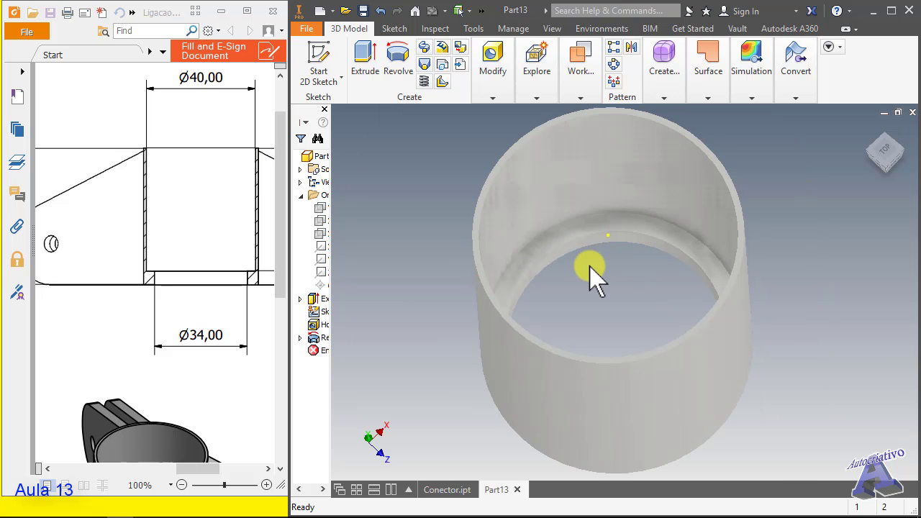
shift+middle_drag(591, 268, 575, 243)
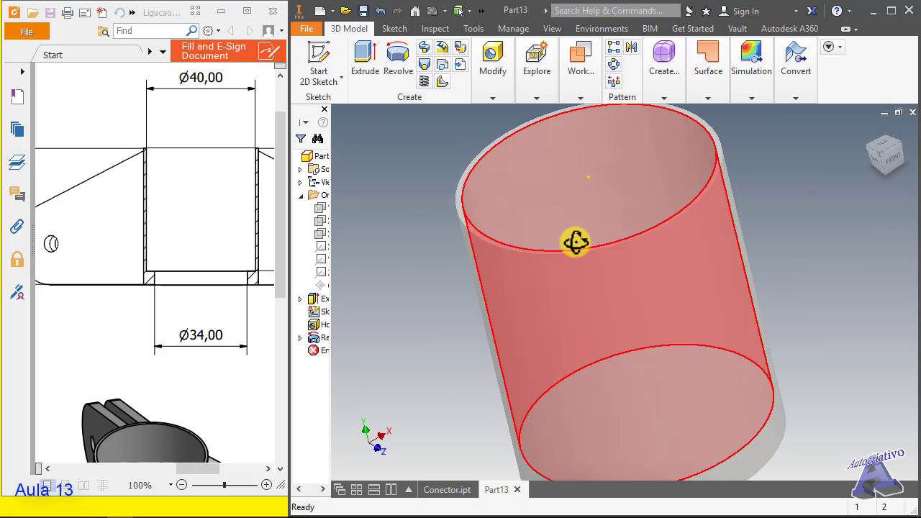
key(F6)
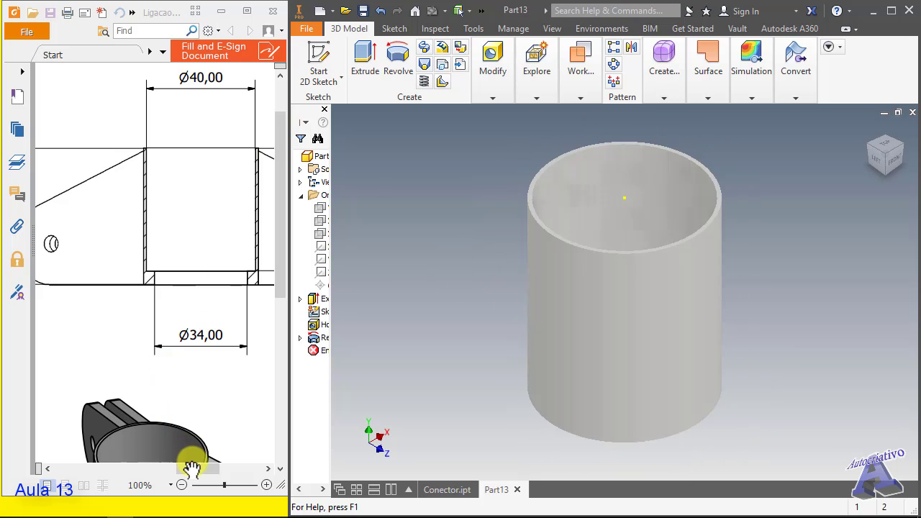
Check the arm spacing in the Ligacao drawing and create a work plane offset 2 mm from the XY Plane.
drag(282, 240, 281, 309)
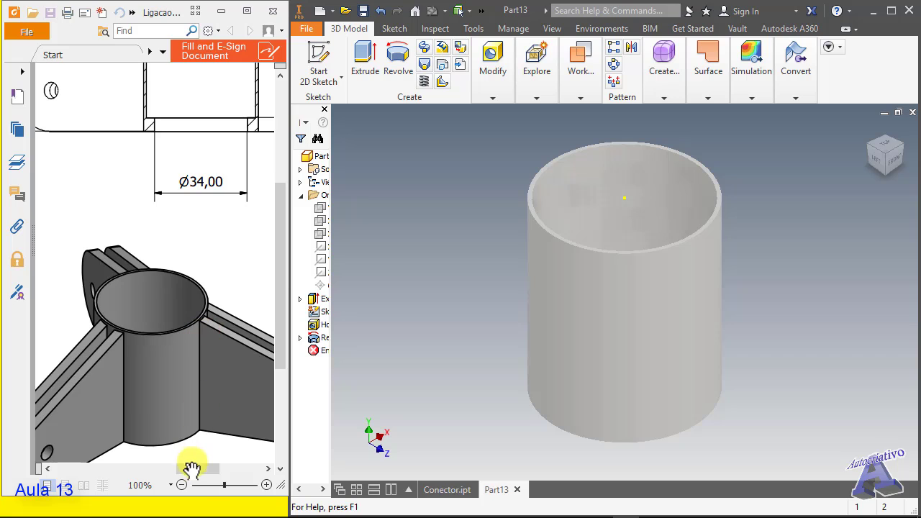
ctrl+scroll(185, 290, down, 3)
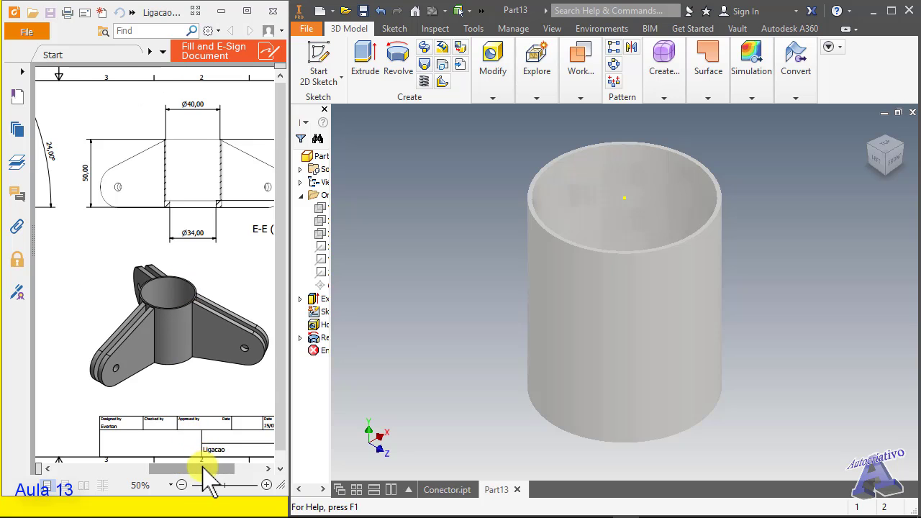
drag(203, 466, 137, 464)
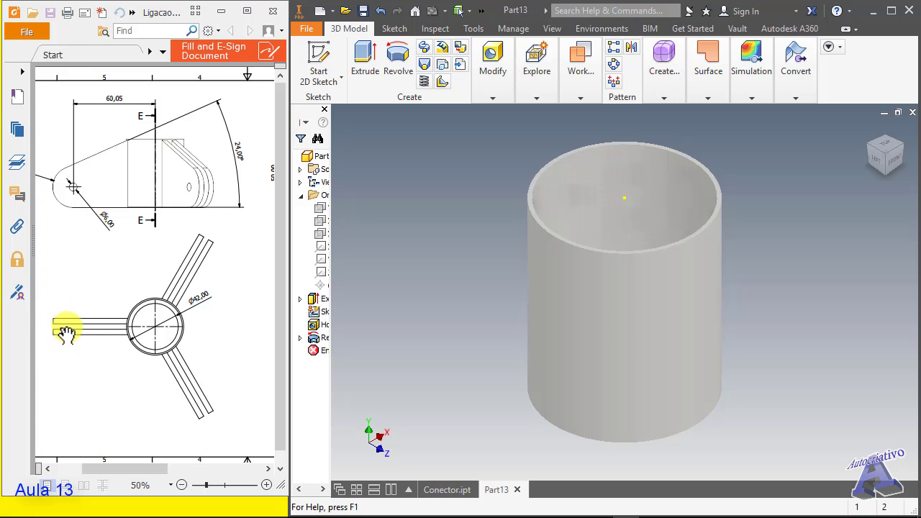
ctrl+scroll(45, 330, up, 2)
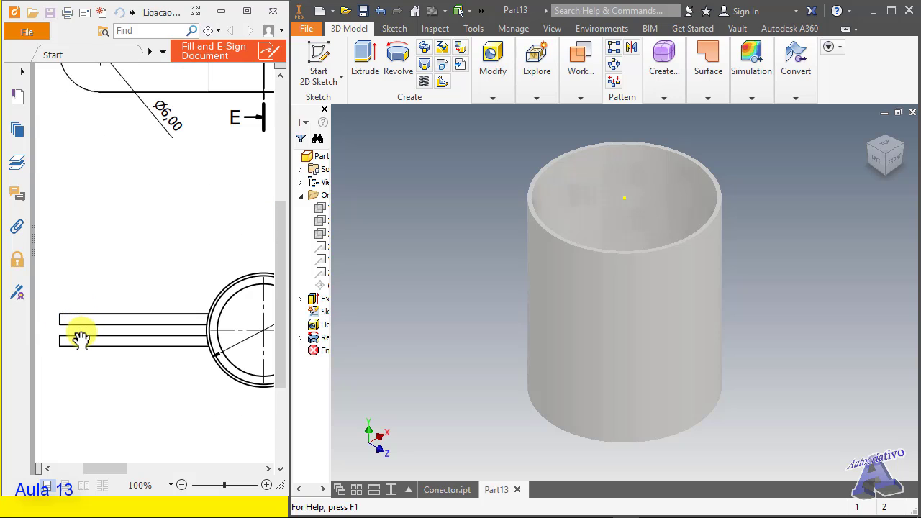
key(ctrl)
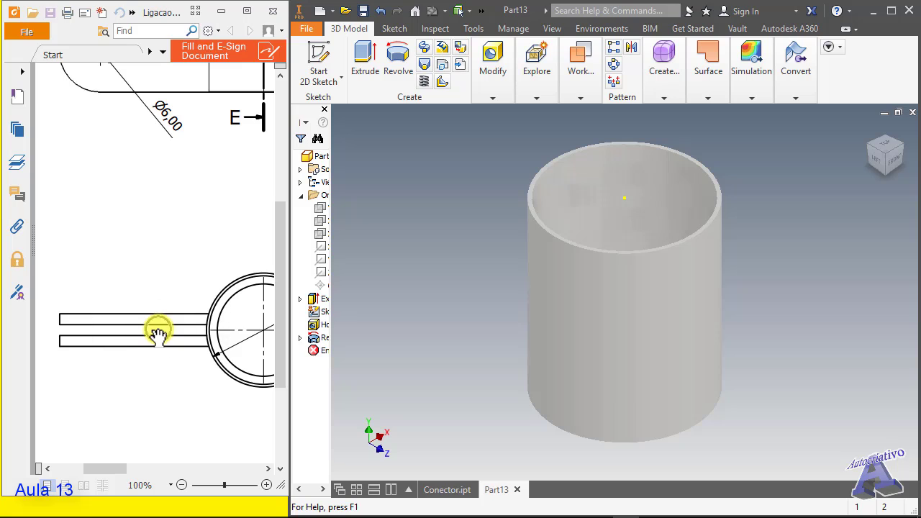
scroll(216, 335, down, 1)
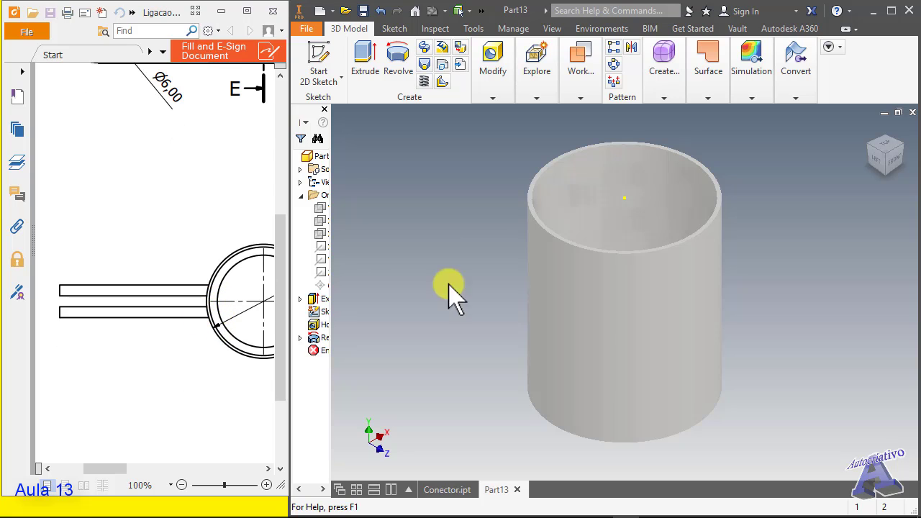
click(321, 233)
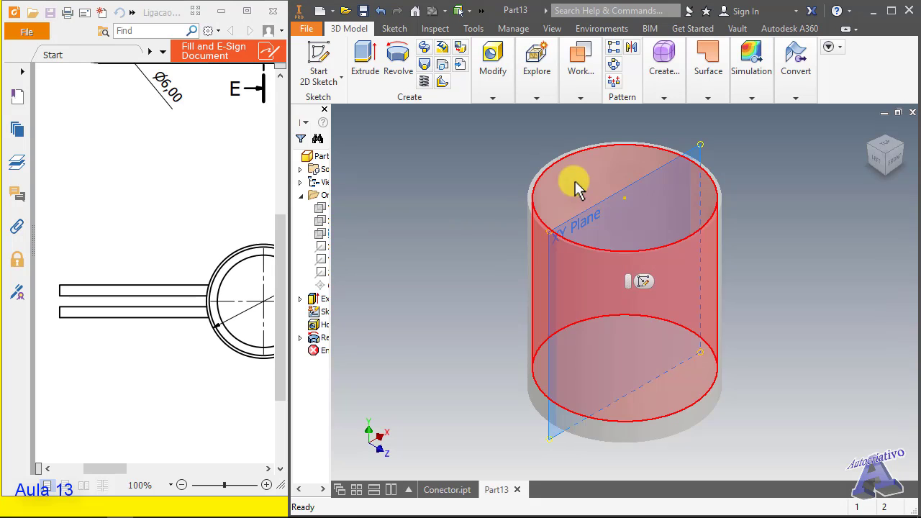
click(580, 96)
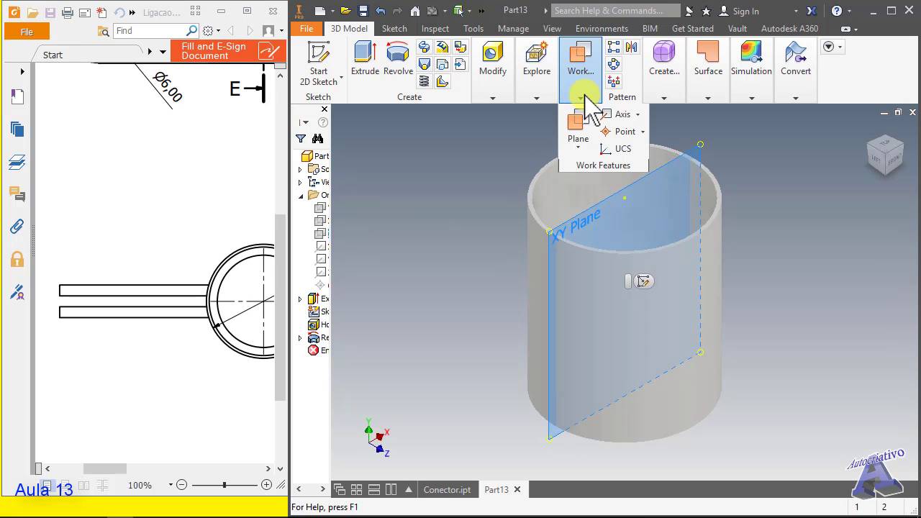
click(580, 146)
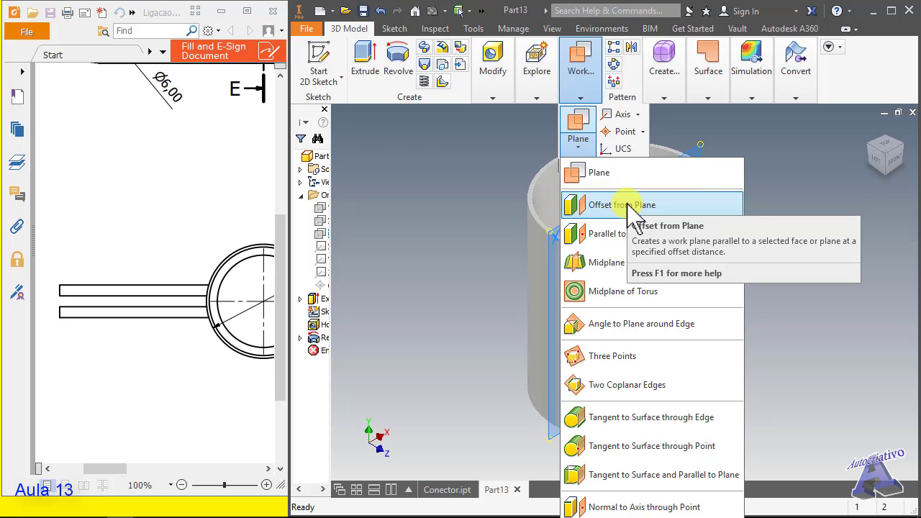
click(623, 207)
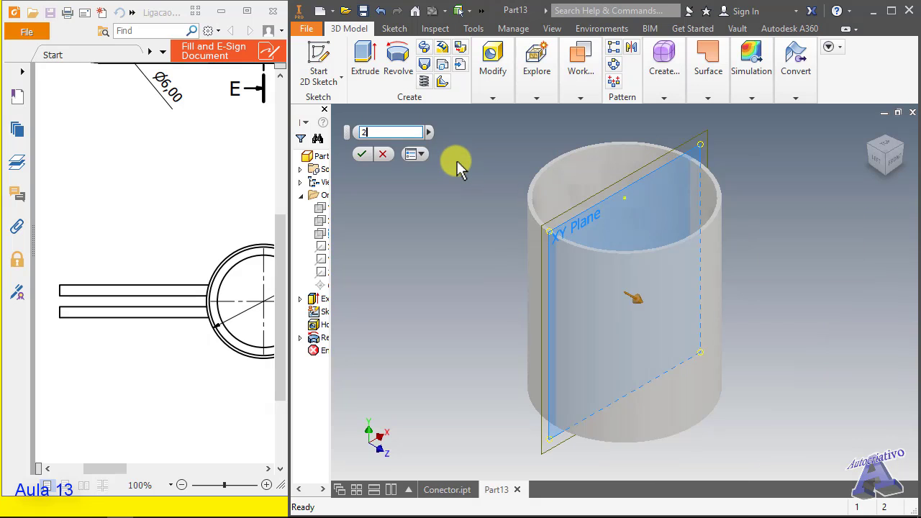
click(362, 155)
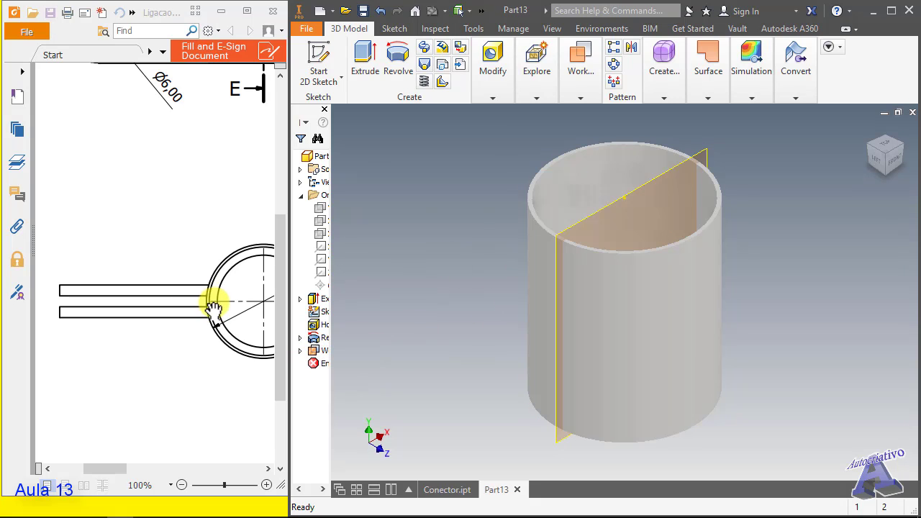
Check the arm's side profile in the Ligacao drawing and start a line sketch on the new offset work plane.
mouse_move(155, 153)
mouse_down()
mouse_move(193, 294)
mouse_move(193, 381)
mouse_up()
ctrl+scroll(185, 319, up, 1)
ctrl+scroll(186, 318, down, 2)
ctrl+scroll(238, 222, down, 1)
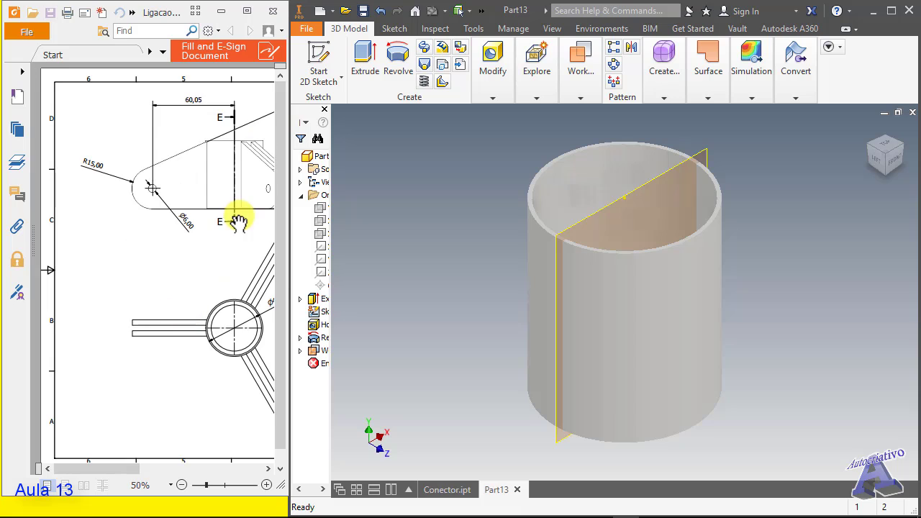
drag(238, 176, 214, 243)
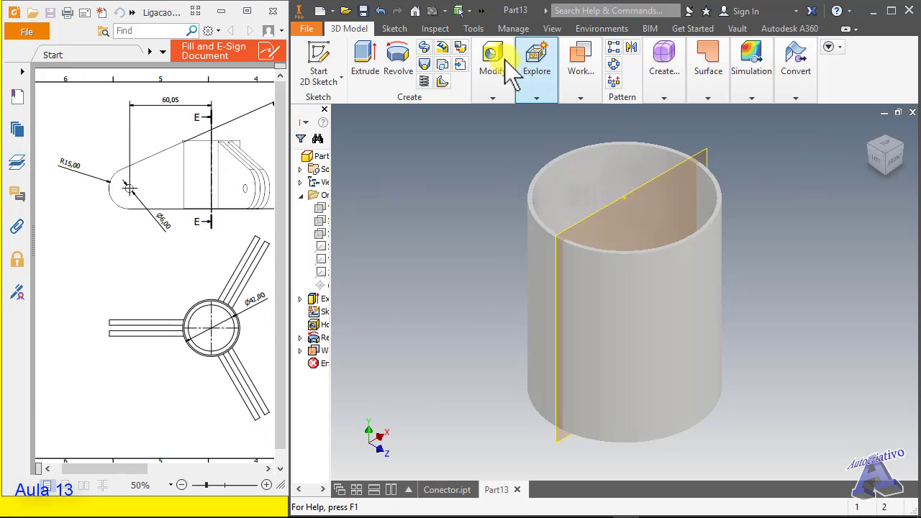
click(393, 29)
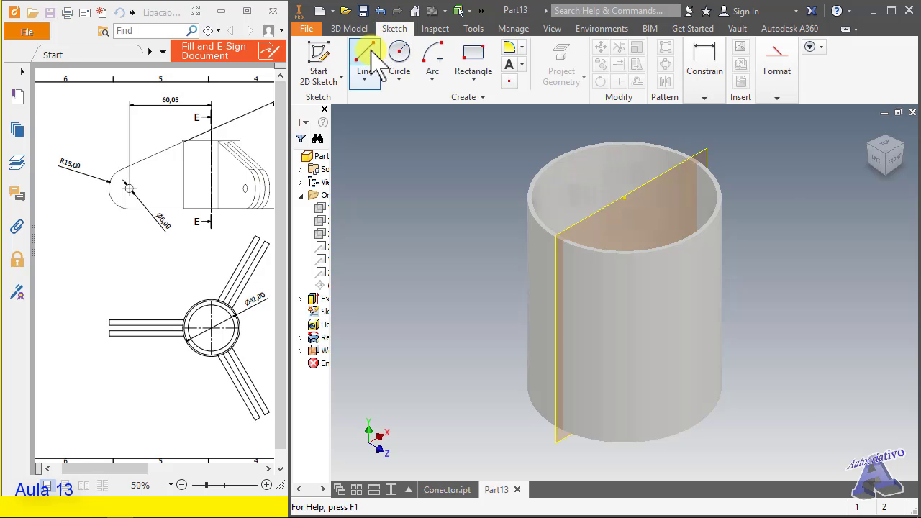
click(367, 58)
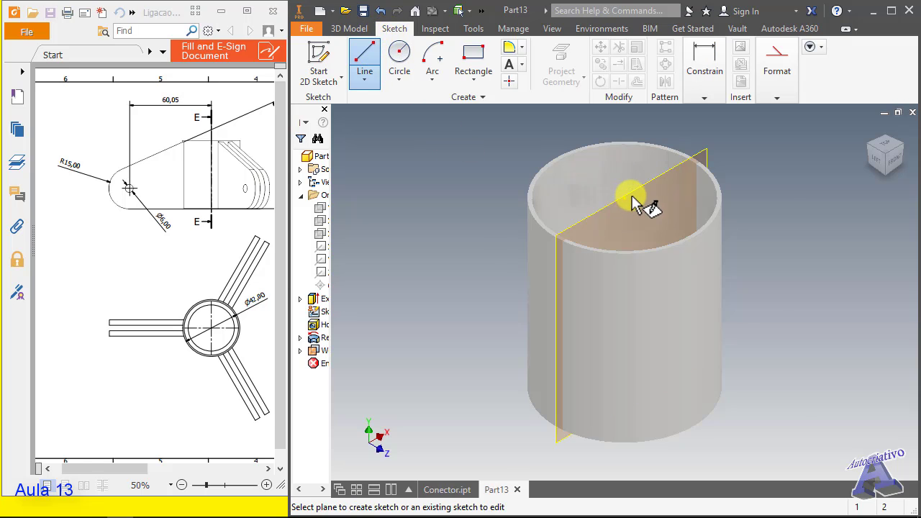
click(632, 203)
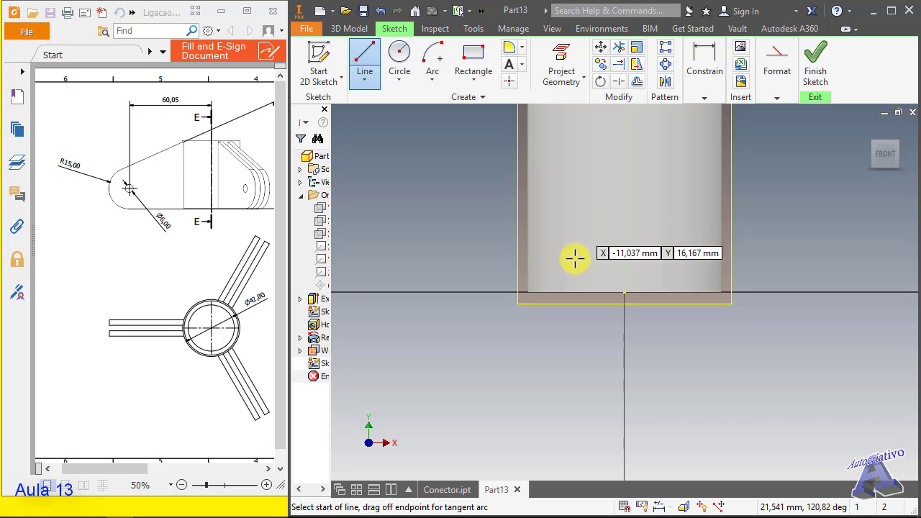
Examine from an angle and from the front where the sketch plane meets the tube's walls and top edge.
scroll(579, 252, down, 3)
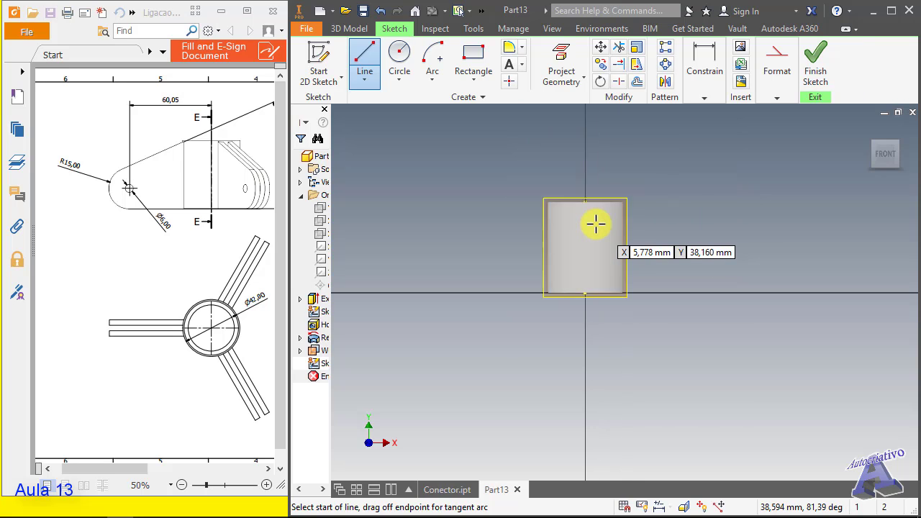
scroll(596, 223, up, 2)
shift+middle_drag(563, 228, 613, 247)
scroll(648, 231, up, 4)
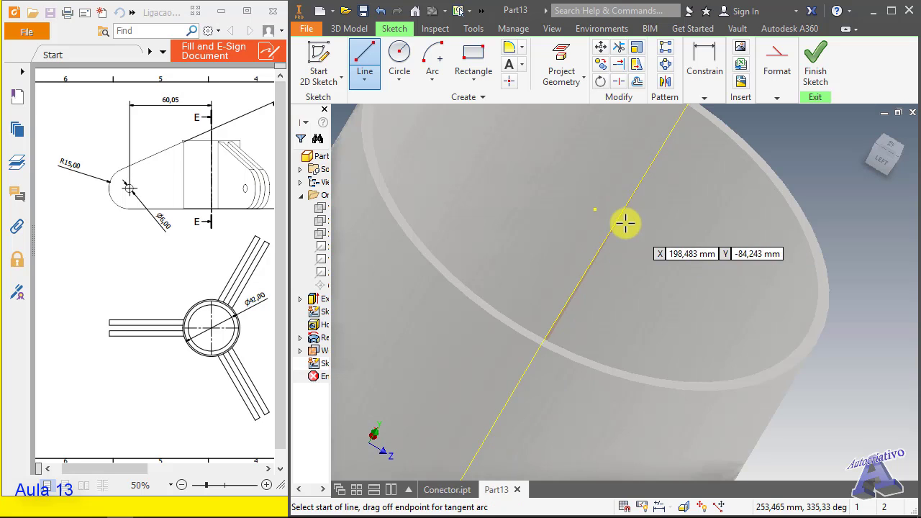
scroll(594, 209, down, 6)
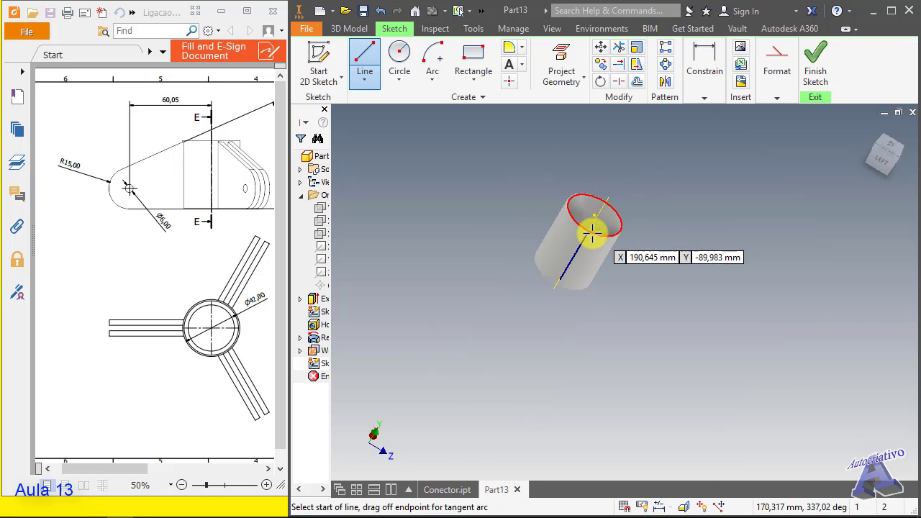
mouse_move(591, 231)
shift+middle_down()
mouse_move(609, 242)
mouse_move(562, 221)
mouse_move(578, 220)
shift+middle_up()
scroll(577, 221, up, 2)
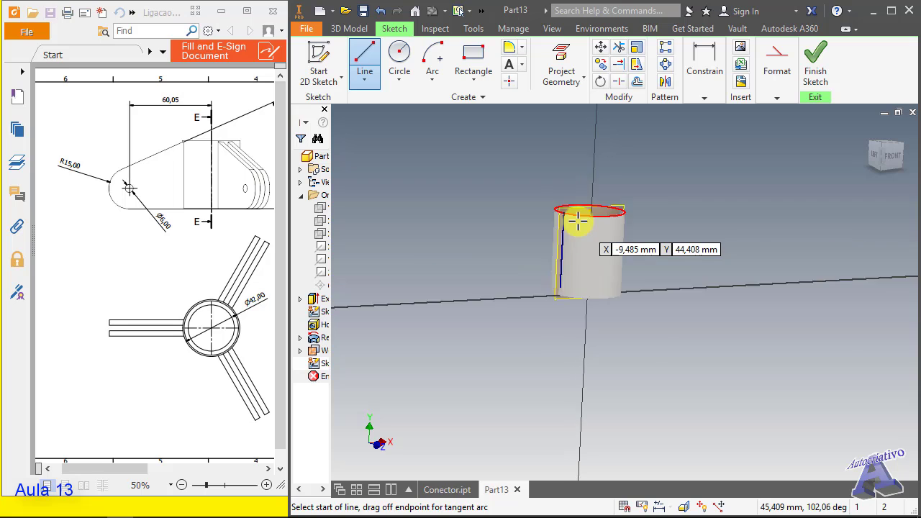
scroll(580, 221, up, 5)
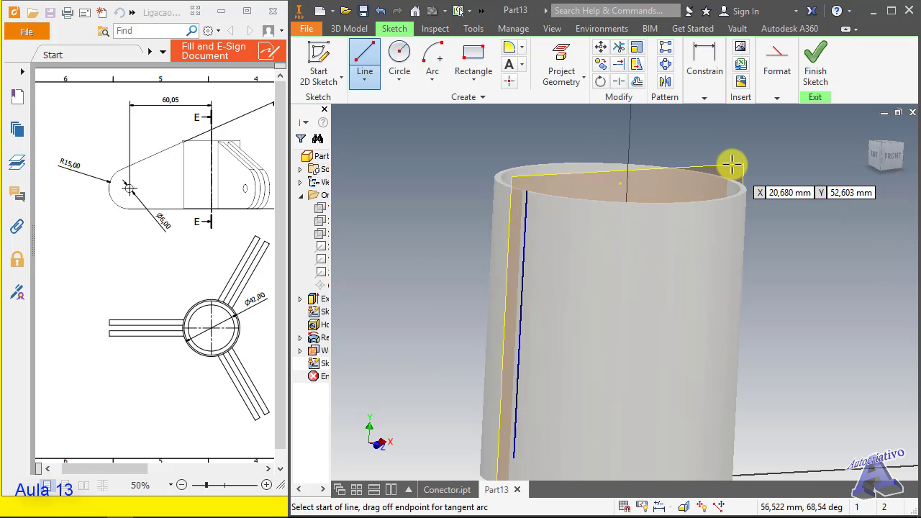
click(896, 161)
scroll(554, 205, up, 3)
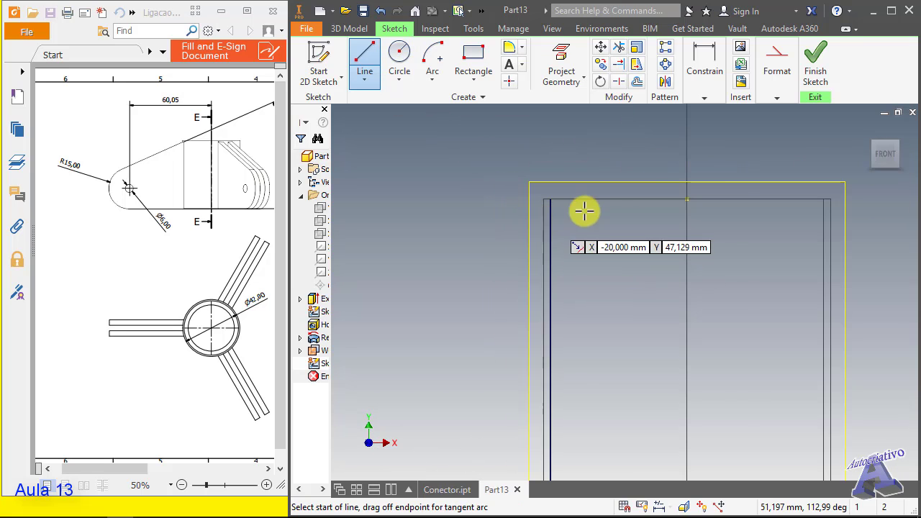
scroll(597, 206, down, 3)
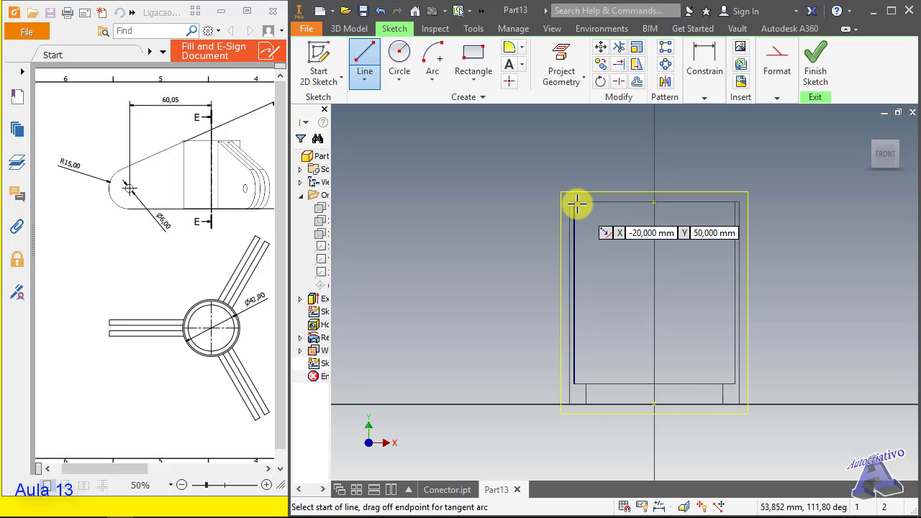
Draw a vertical centerline along the tube's axis, extending past its upper and lower edges.
click(365, 61)
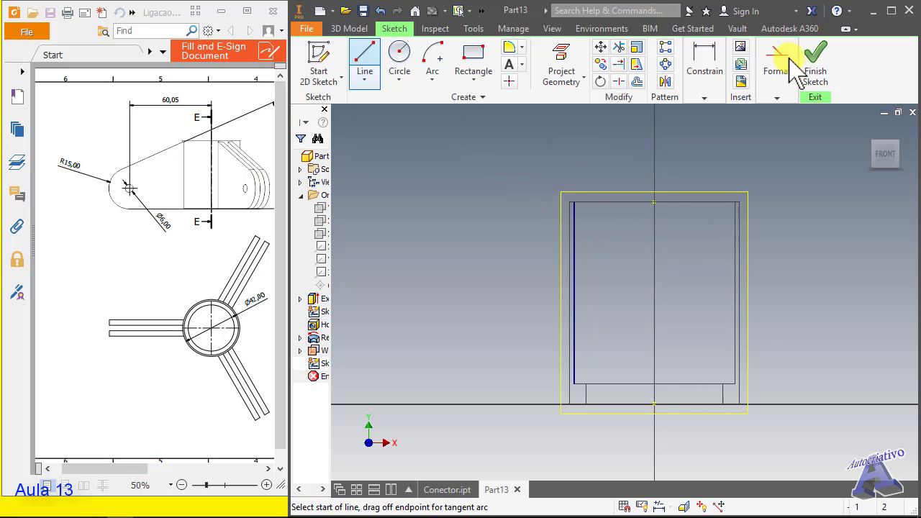
click(772, 78)
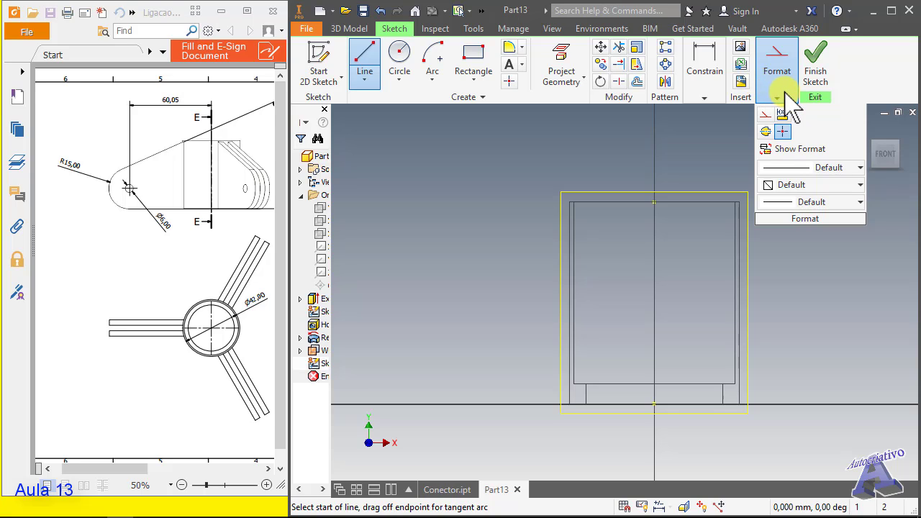
click(361, 64)
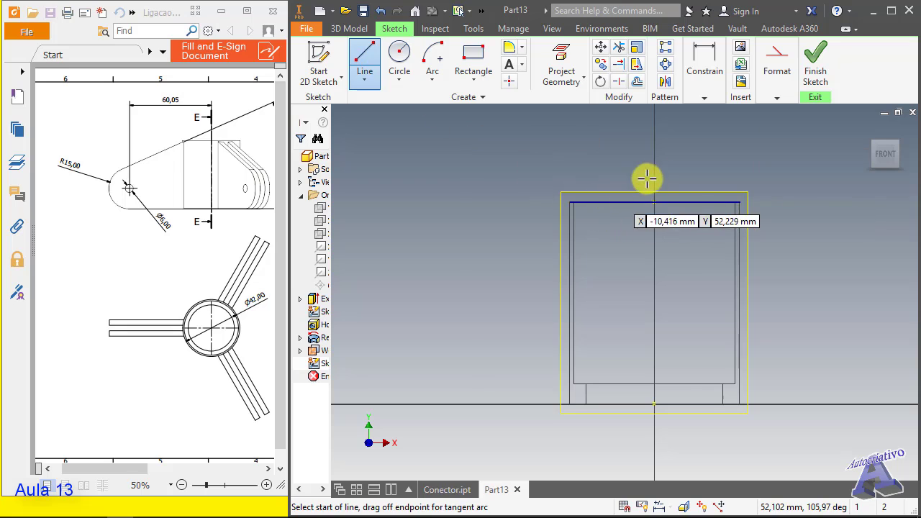
click(655, 158)
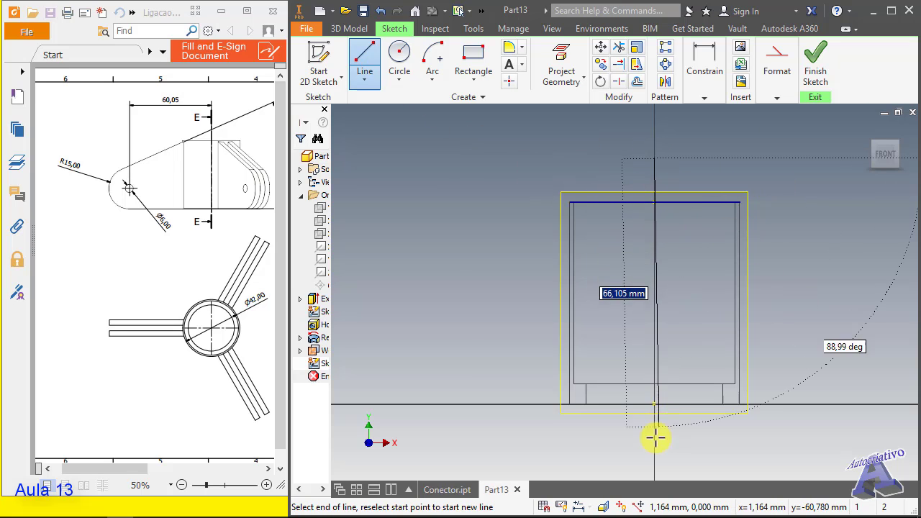
key(Escape)
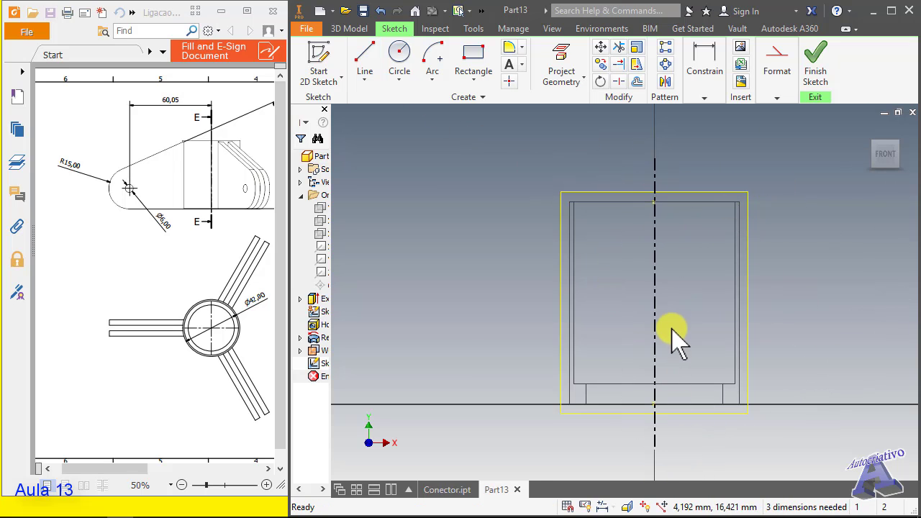
Apply a coincident constraint between the centerline and the point at the middle of the tube's base.
click(704, 97)
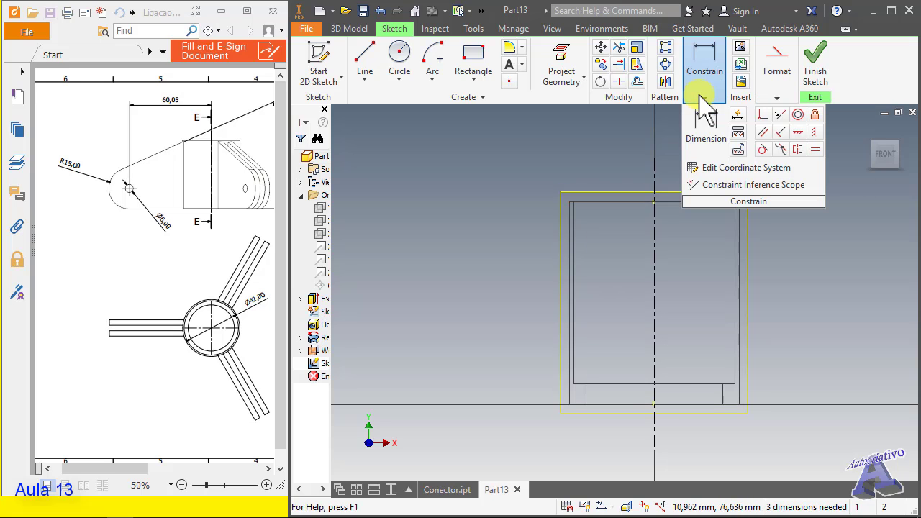
click(761, 119)
click(657, 234)
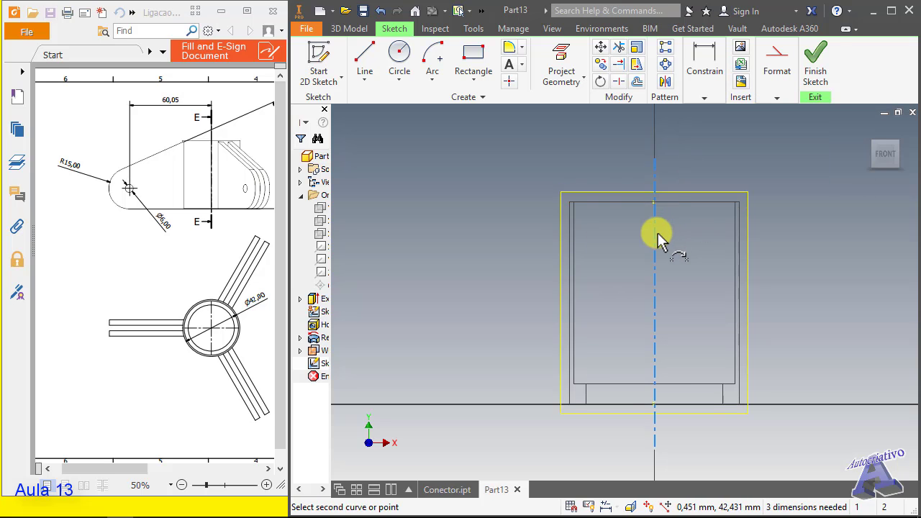
click(655, 408)
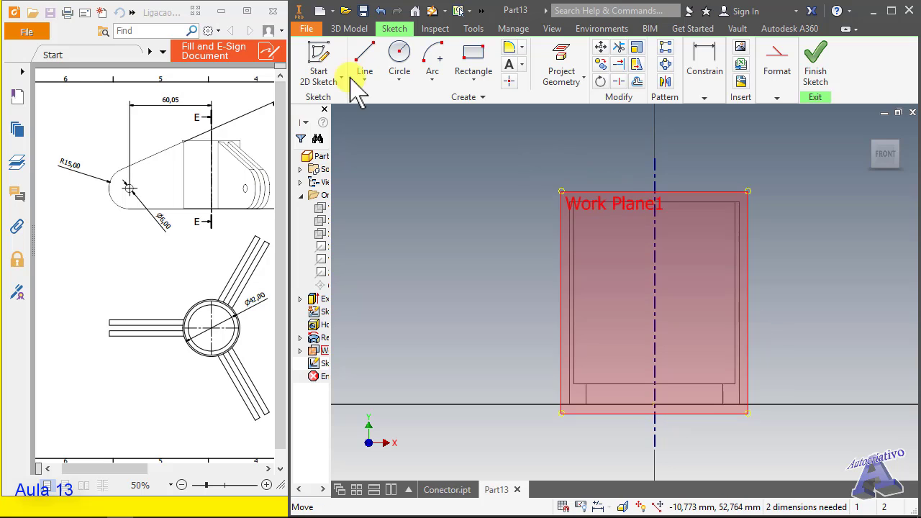
Switch off the centerline format and draw a sloped line from near the inner wall's upper end outward to the base level.
click(374, 68)
click(774, 83)
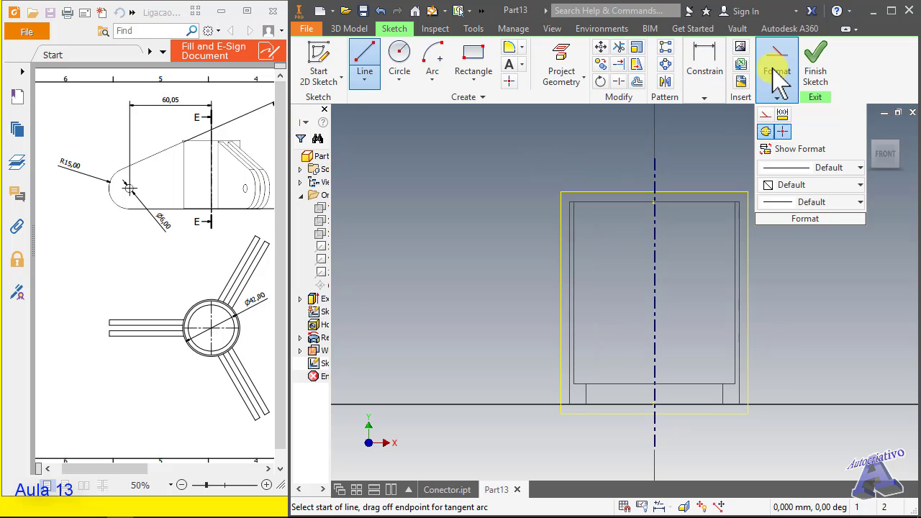
click(764, 136)
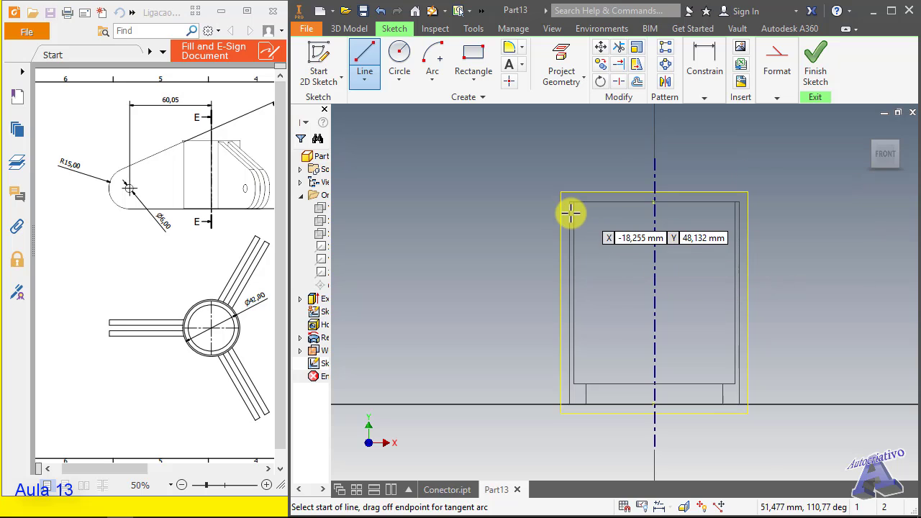
scroll(568, 214, up, 5)
scroll(585, 216, down, 6)
scroll(507, 230, down, 5)
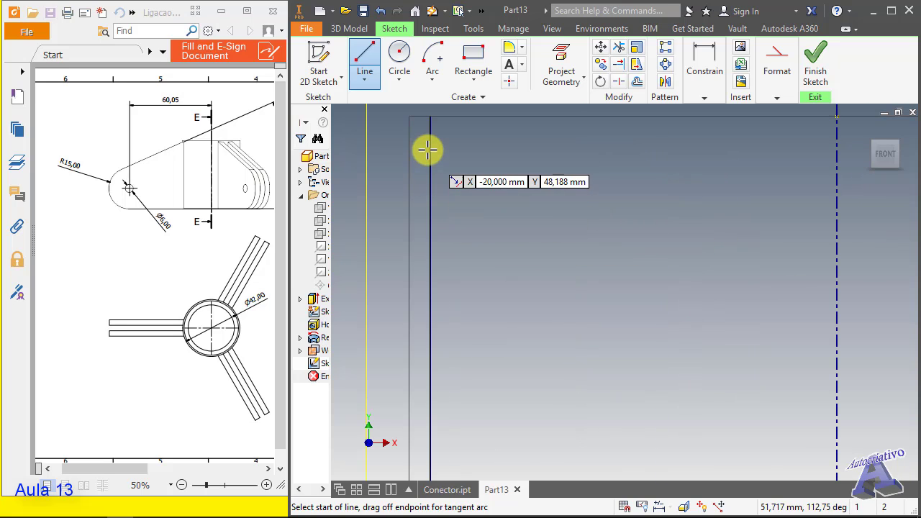
click(430, 119)
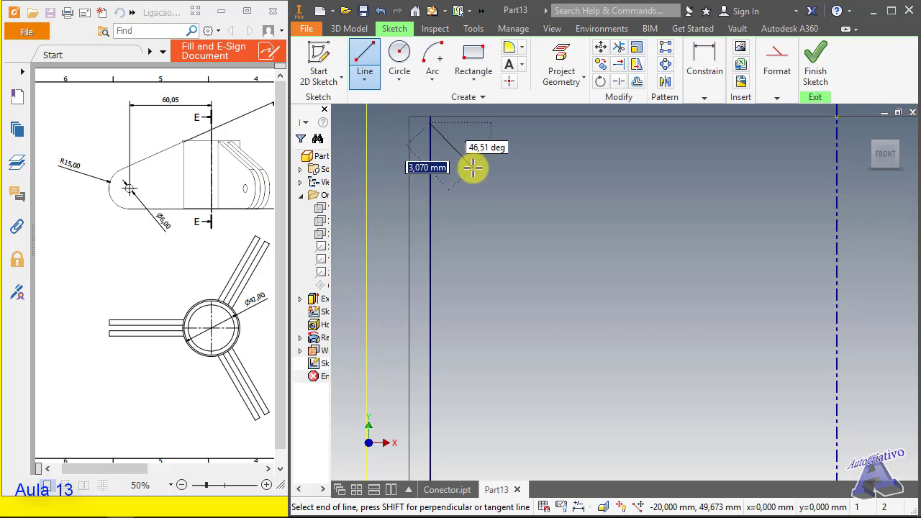
scroll(472, 164, up, 8)
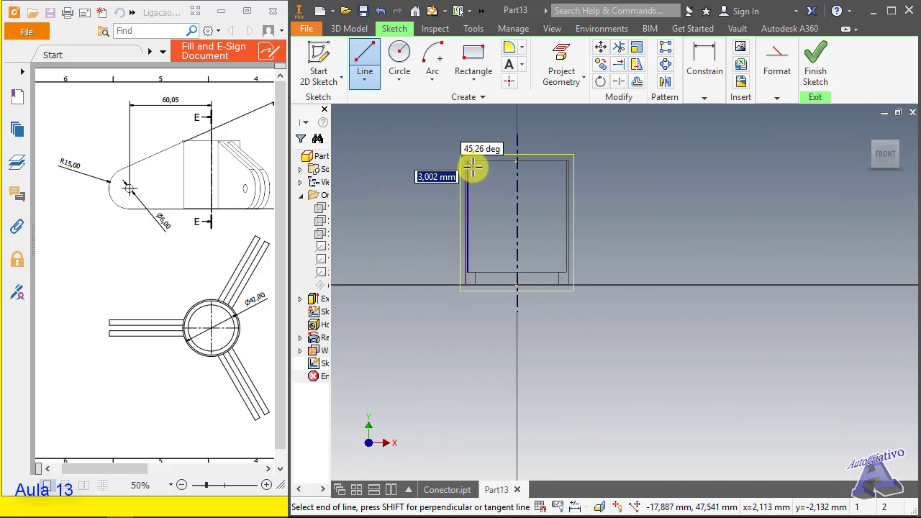
click(371, 285)
Close the triangular arm profile with a base line about 39 mm long and a vertical line about 50 mm along the inner wall.
scroll(464, 271, down, 6)
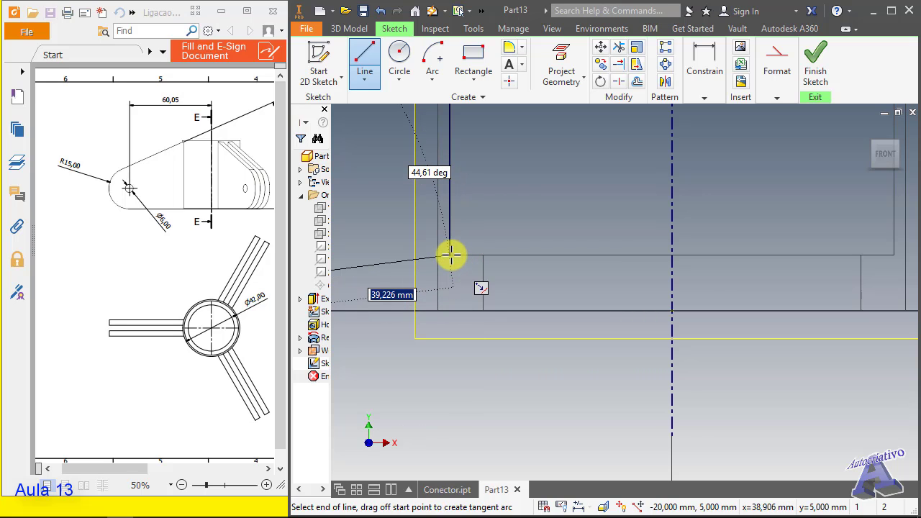
click(449, 310)
scroll(448, 246, up, 5)
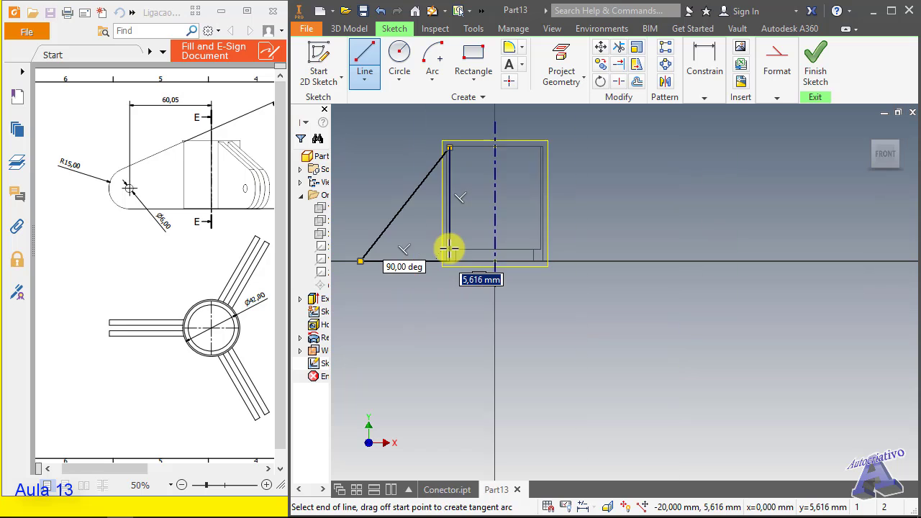
scroll(446, 140, down, 4)
scroll(447, 142, down, 3)
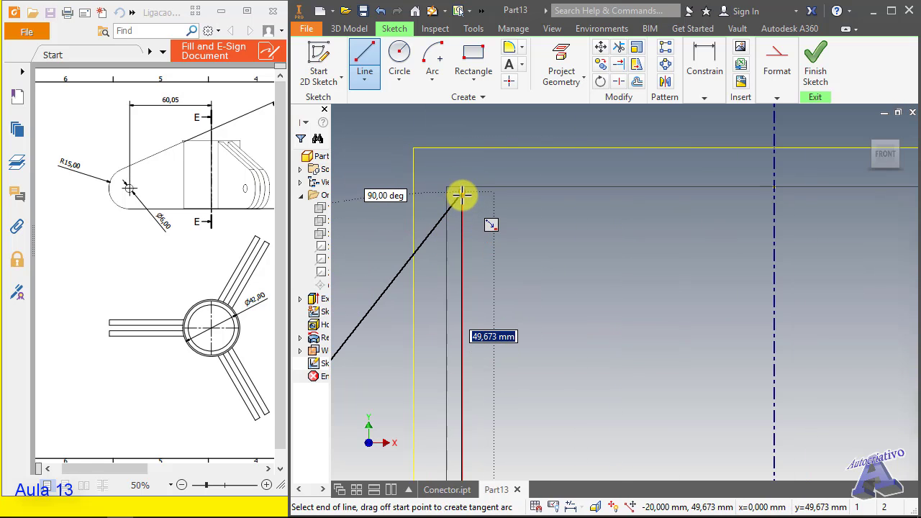
scroll(461, 193, down, 4)
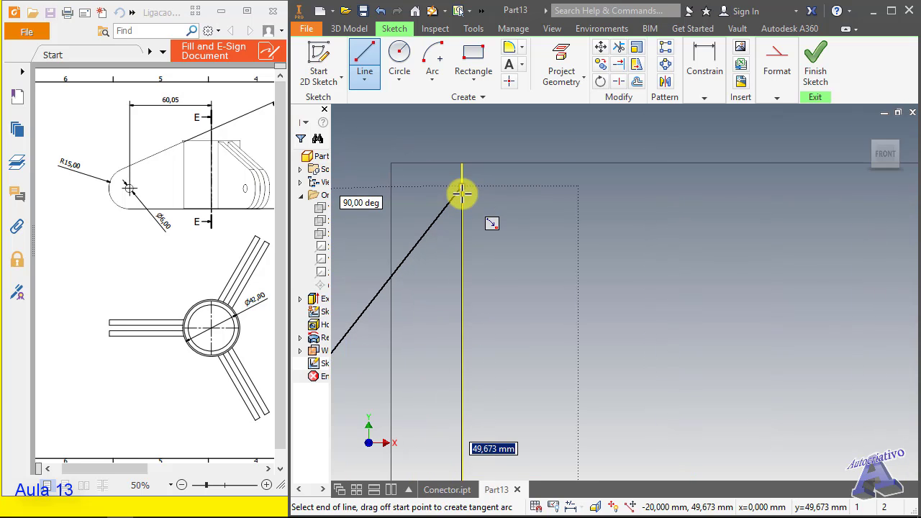
double_click(462, 186)
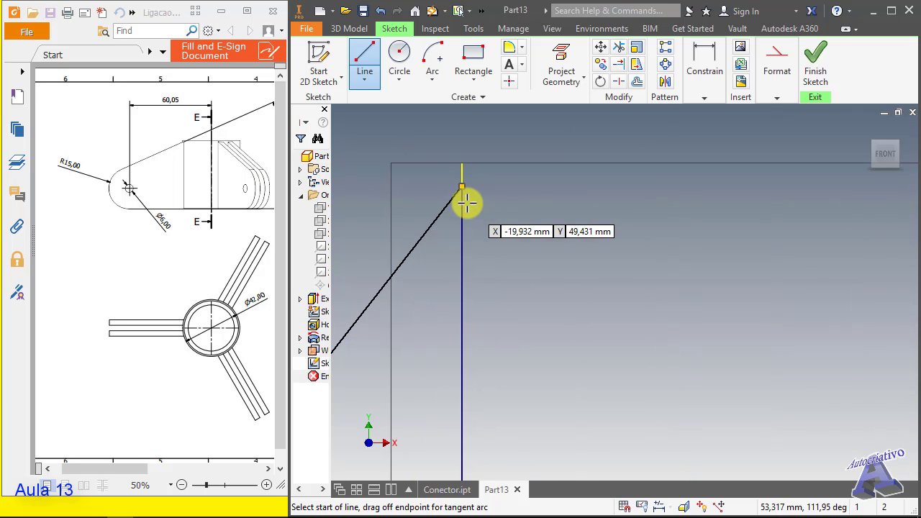
Fillet the outer corner between the sloped line and the base line with a 15 mm radius.
scroll(489, 230, up, 5)
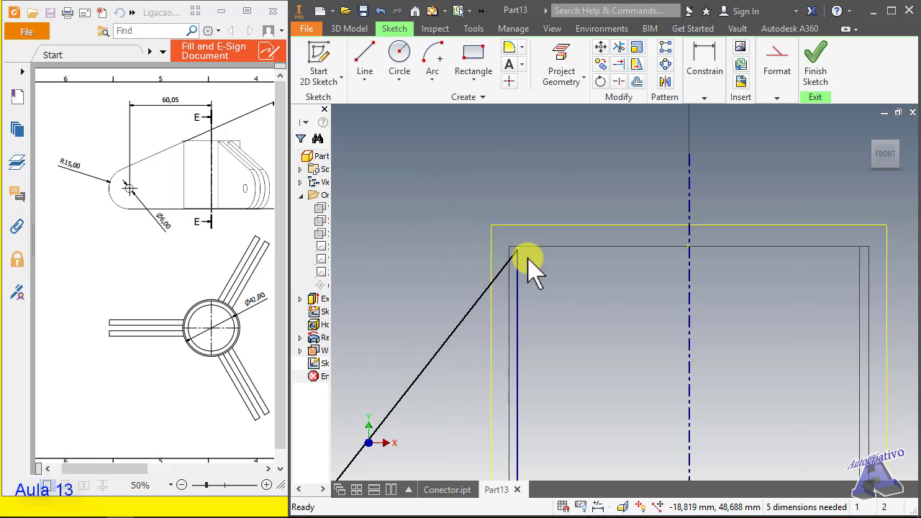
scroll(484, 304, down, 3)
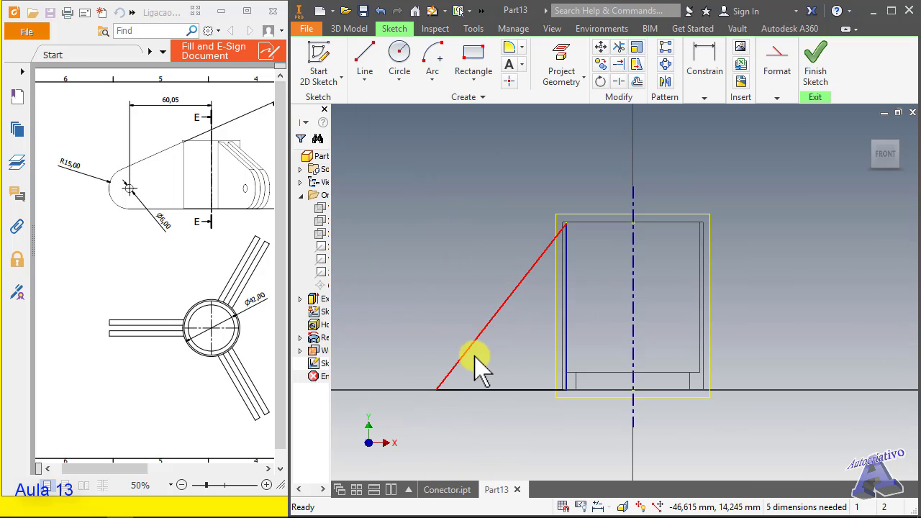
scroll(460, 369, down, 3)
scroll(460, 368, up, 2)
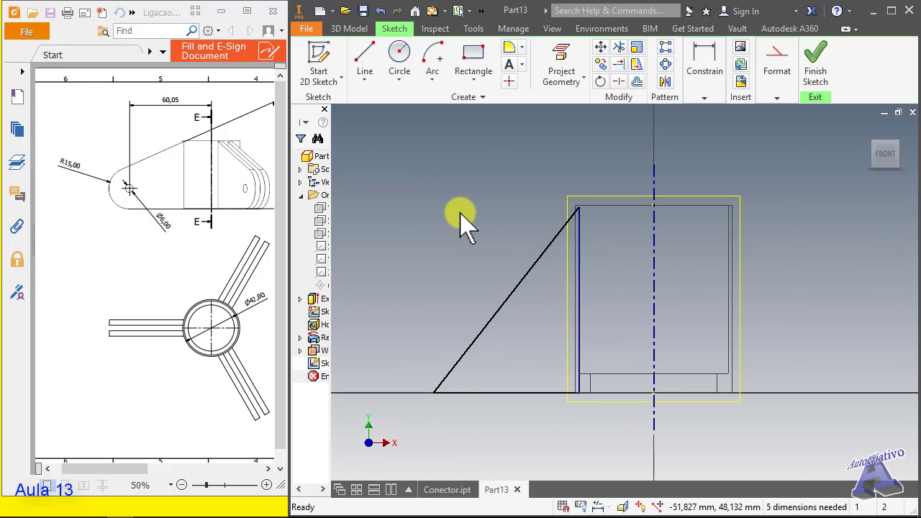
click(509, 49)
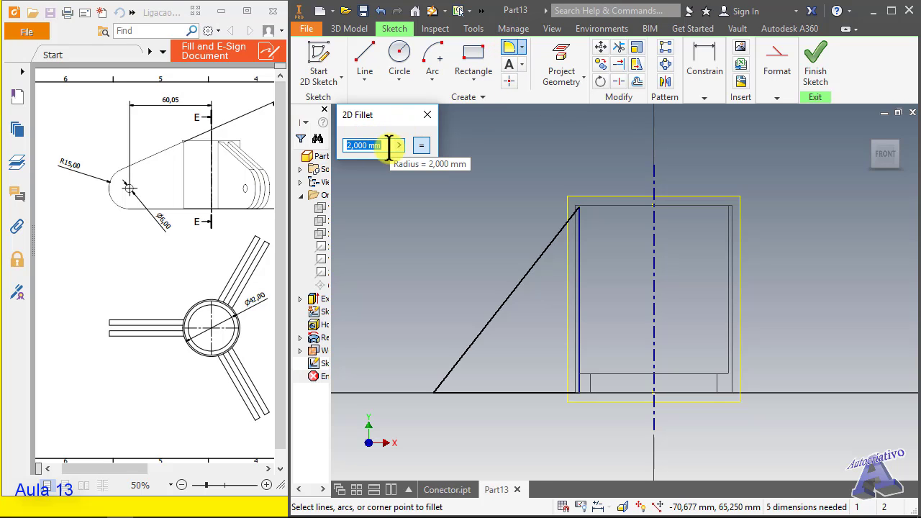
text(15)
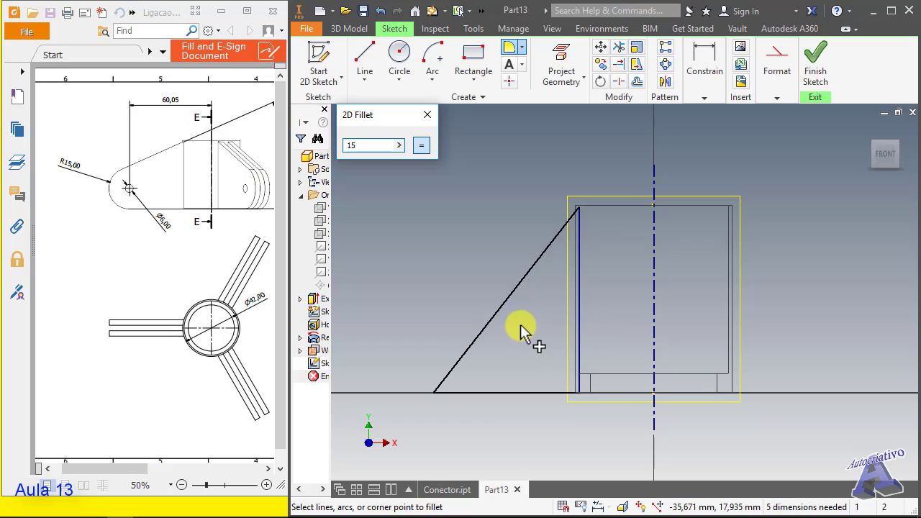
click(498, 314)
click(509, 392)
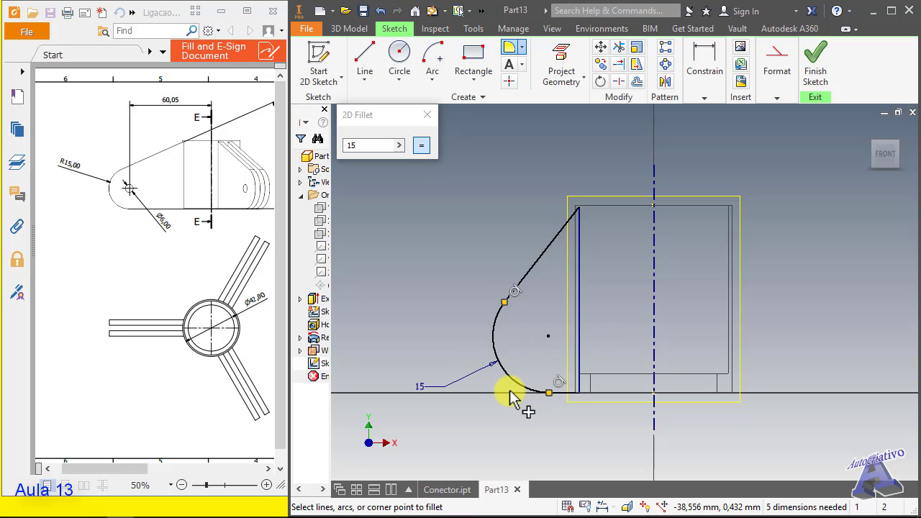
key(Escape)
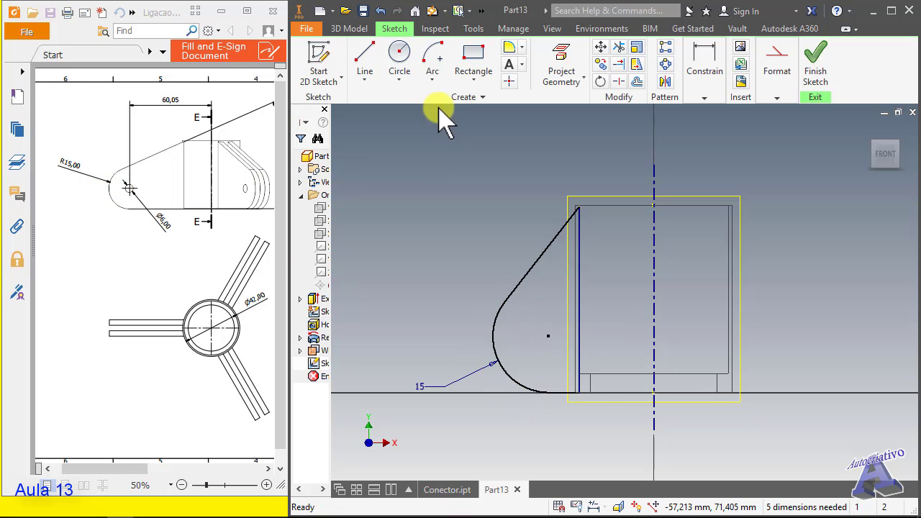
Draw a 6 mm diameter circle centered on the fillet's center point.
click(401, 59)
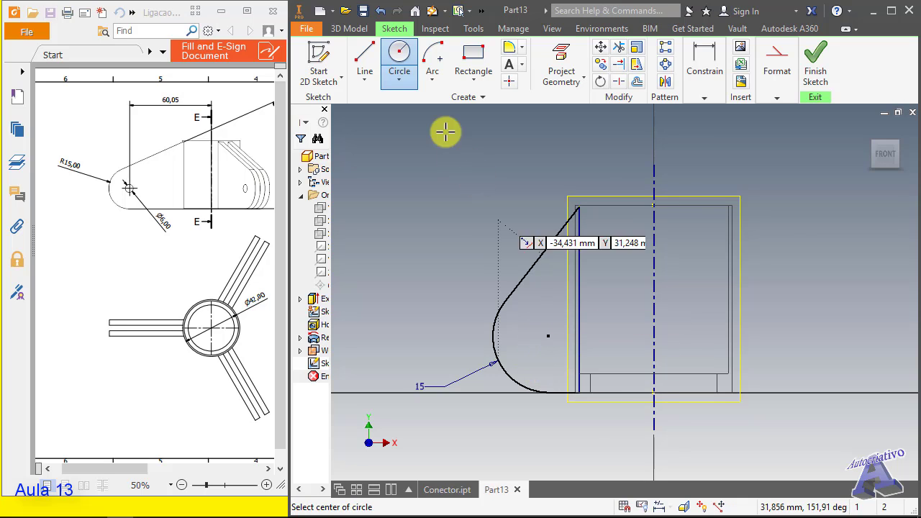
click(548, 336)
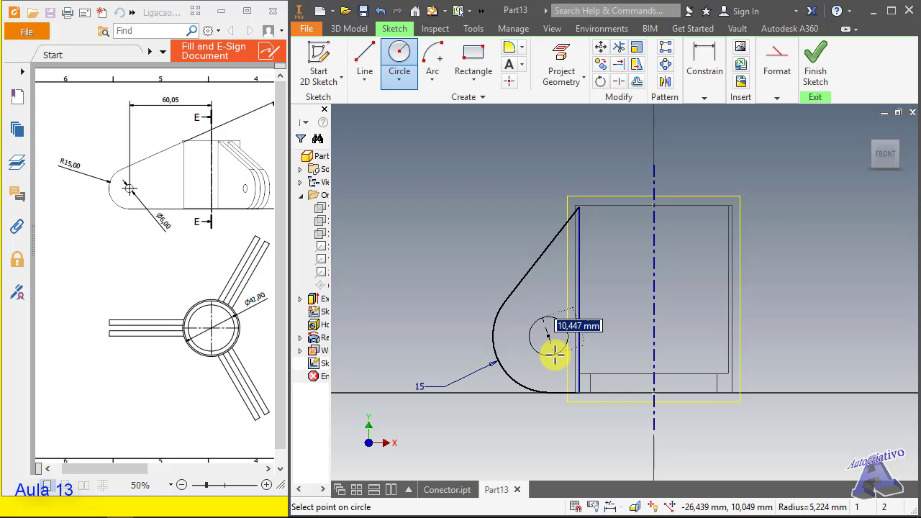
text(6)
key(Return)
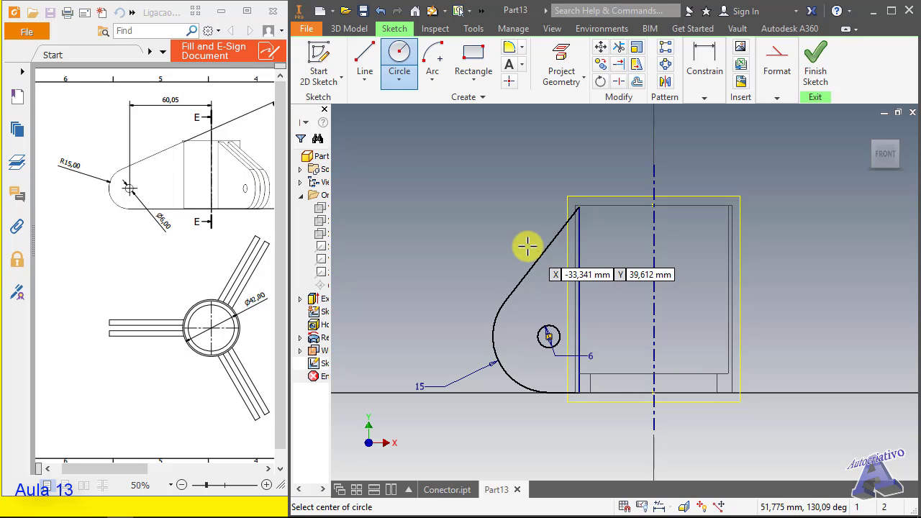
key(Escape)
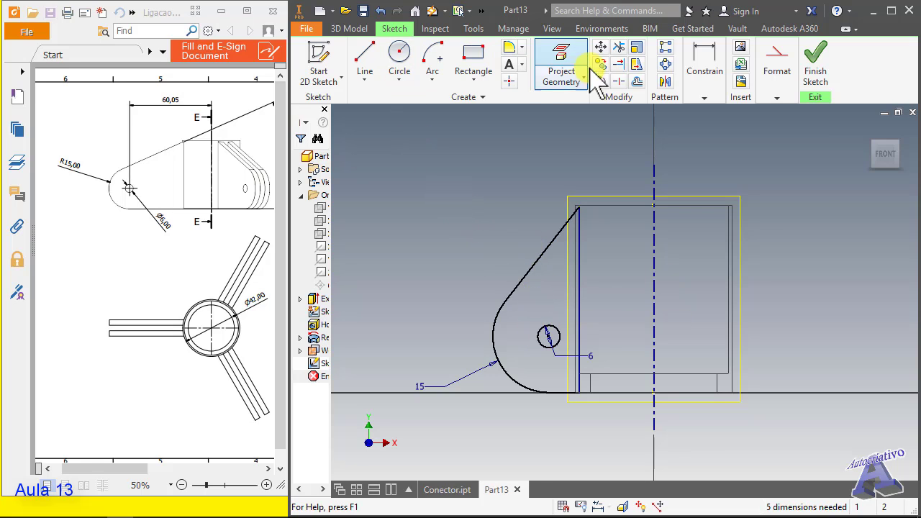
Dimension the angle between the sloped line and the tube's bottom edge as 24 degrees, checking the Ligacao drawing.
click(699, 72)
click(709, 136)
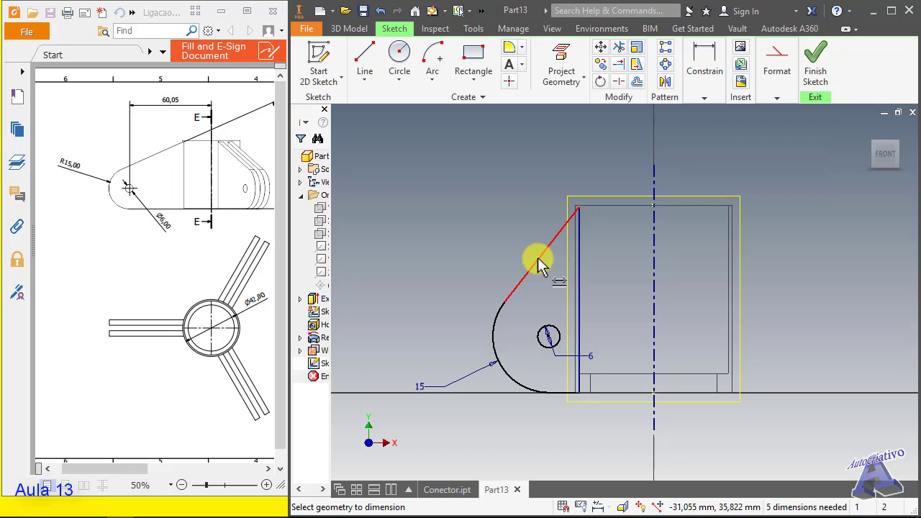
click(539, 261)
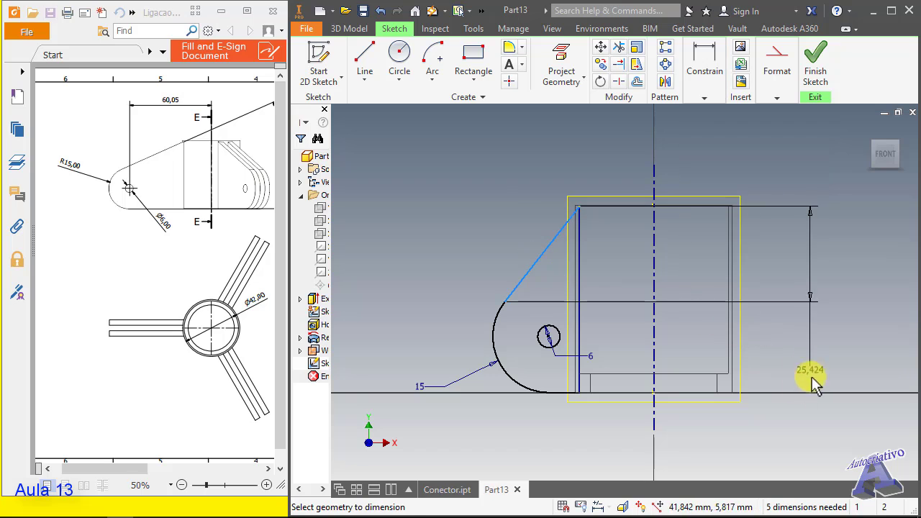
click(695, 392)
click(794, 272)
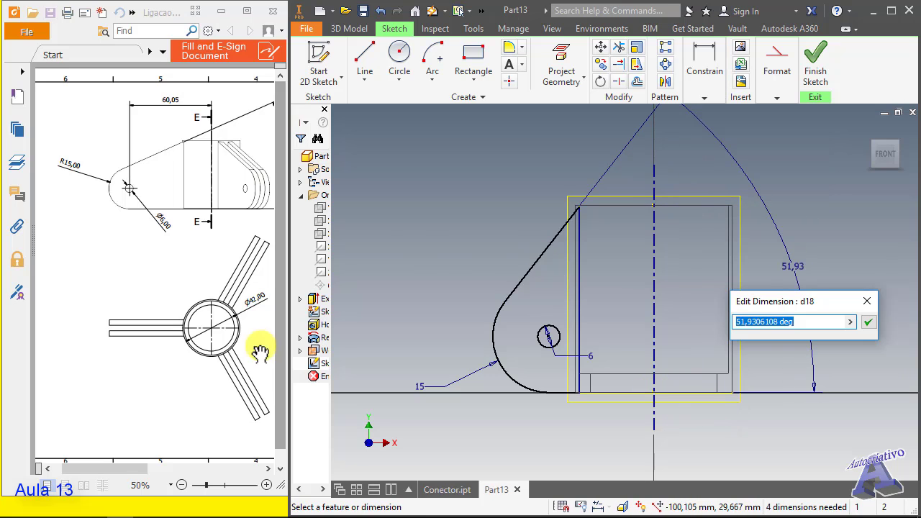
mouse_move(129, 471)
mouse_down()
mouse_move(156, 482)
mouse_move(130, 469)
mouse_up()
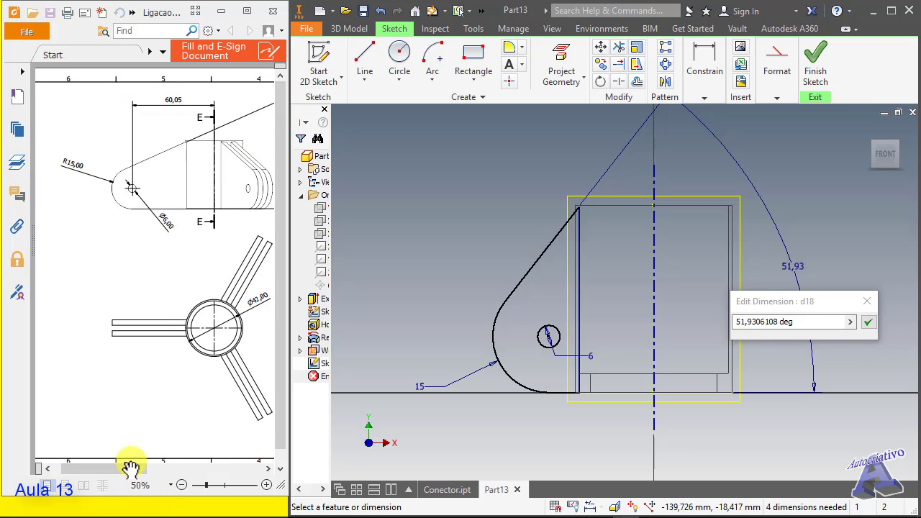
click(818, 344)
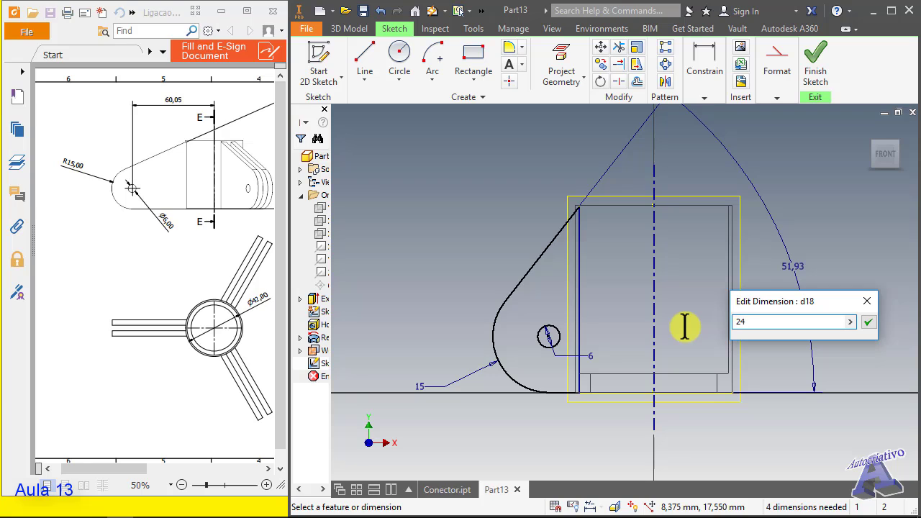
key(Return)
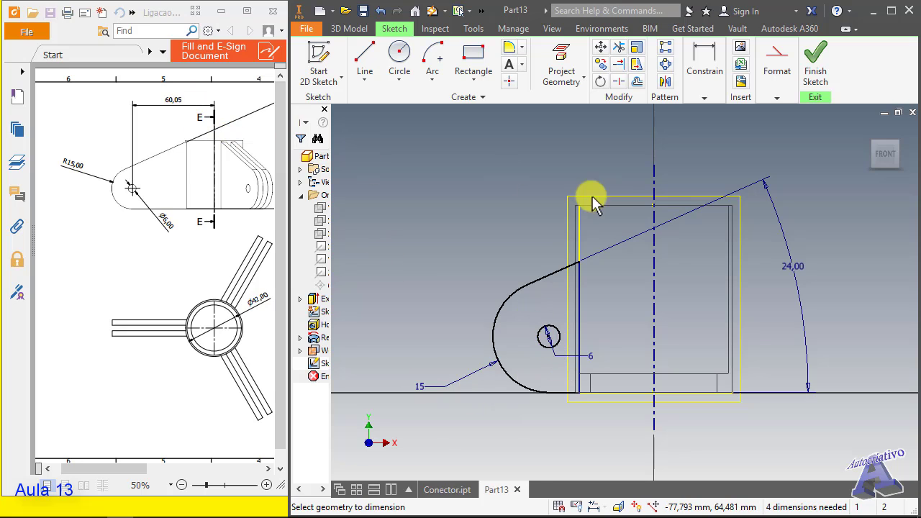
Dimension the horizontal distance from the small circle's center to the tube's vertical axis as 60 mm and finish the sketch.
click(653, 176)
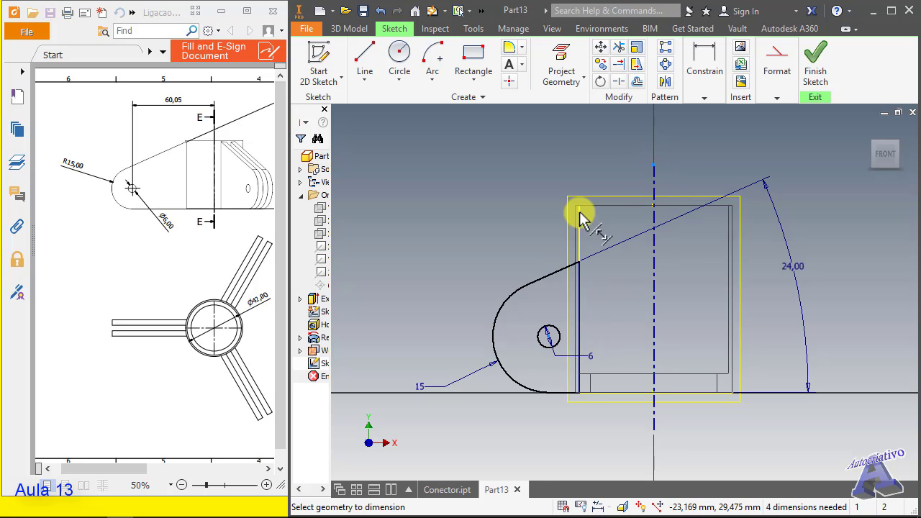
click(653, 166)
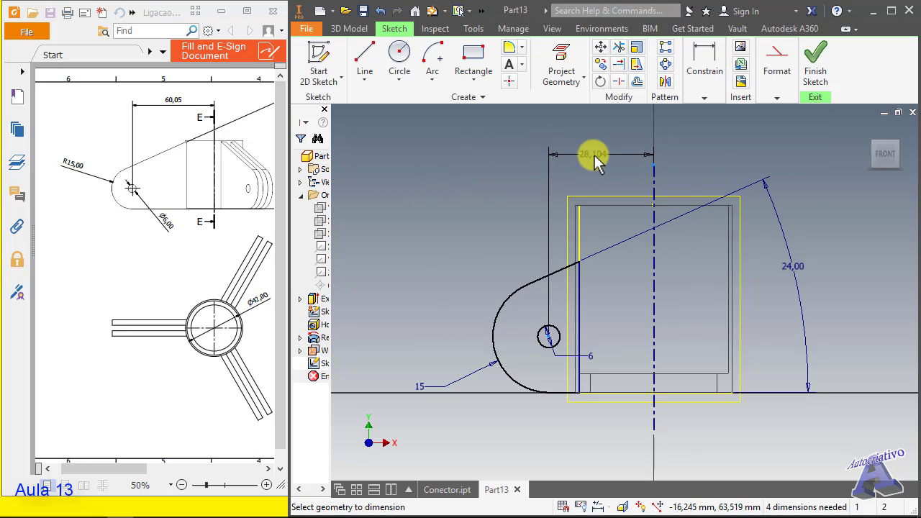
click(595, 155)
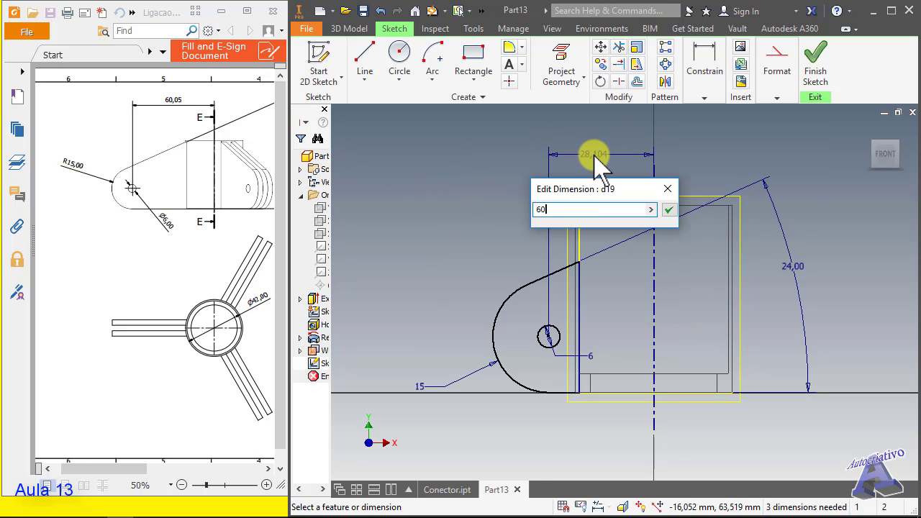
key(Return)
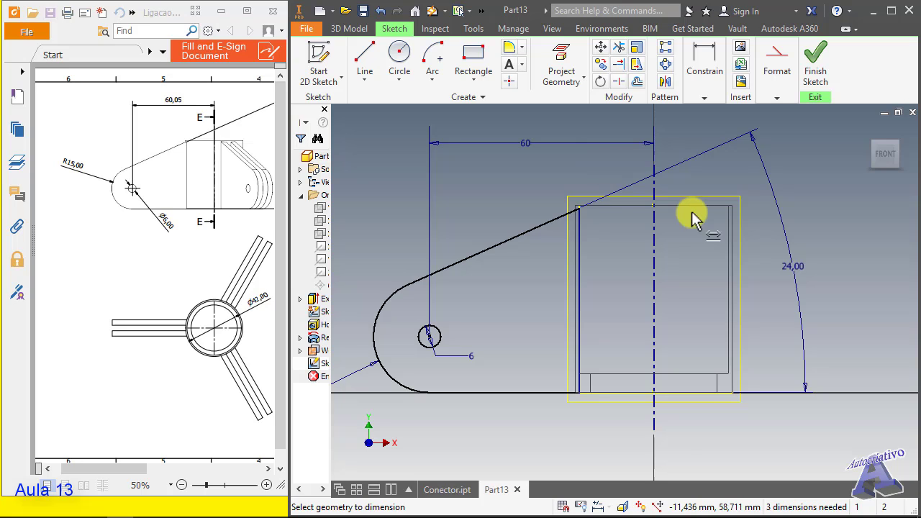
scroll(495, 341, up, 3)
scroll(495, 341, down, 3)
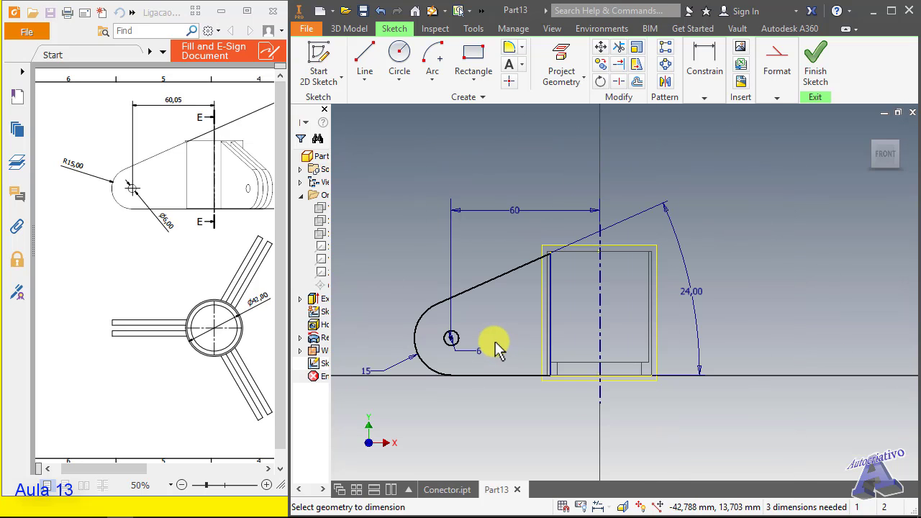
click(818, 59)
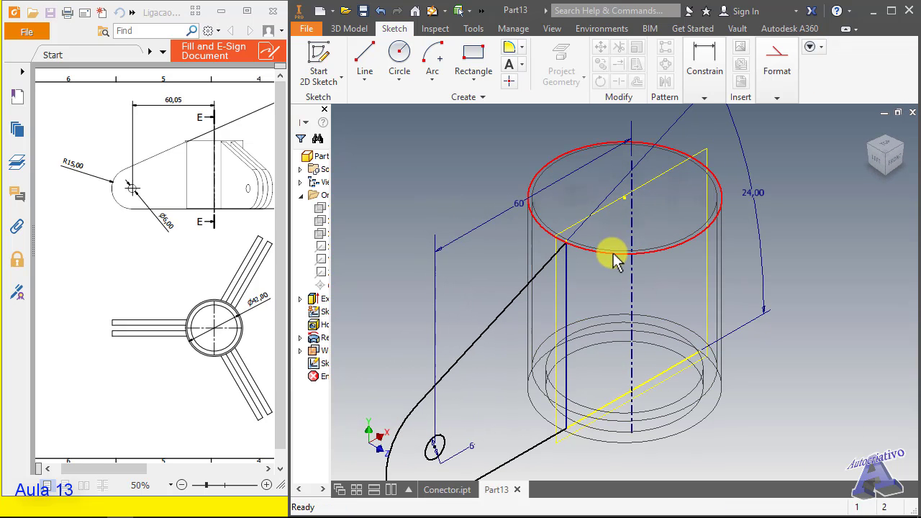
Extrude the arm profile, leaving its 6 mm hole open, by 4 mm joined to the tube, and check the joint.
key(Return)
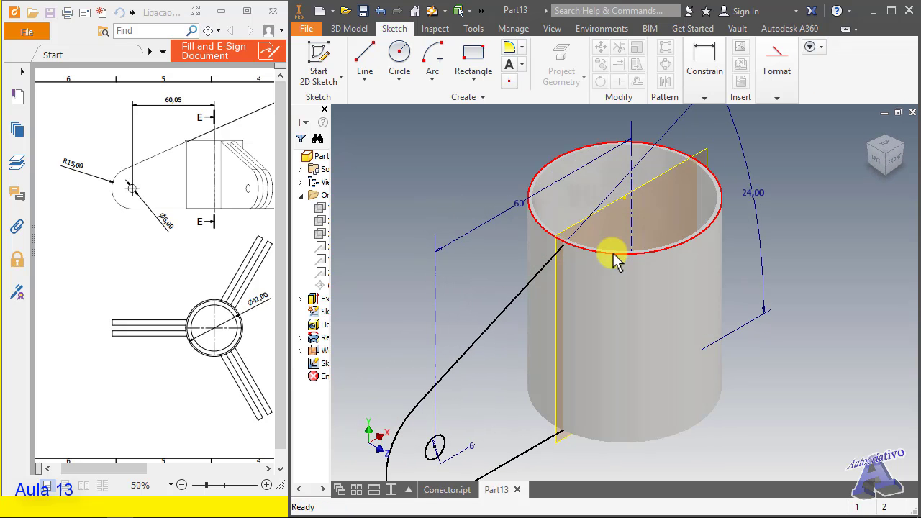
scroll(585, 398, up, 3)
scroll(585, 397, down, 5)
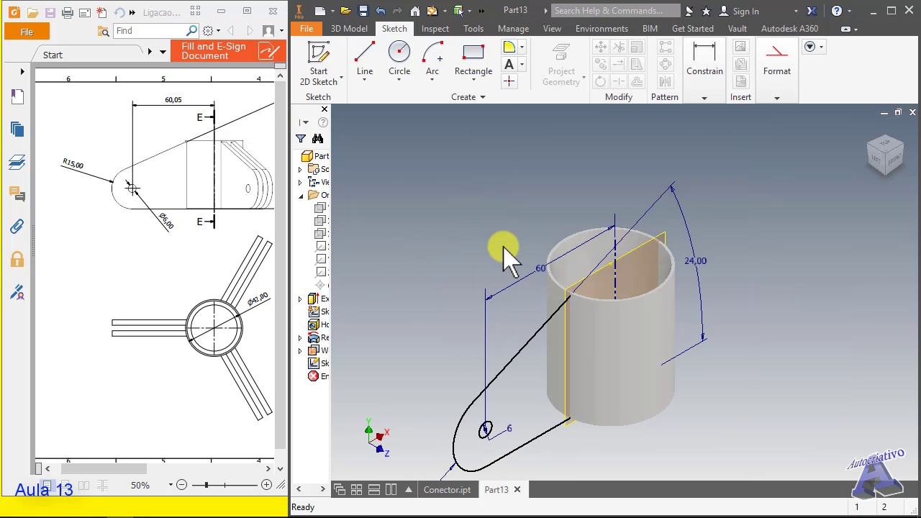
click(356, 28)
click(365, 61)
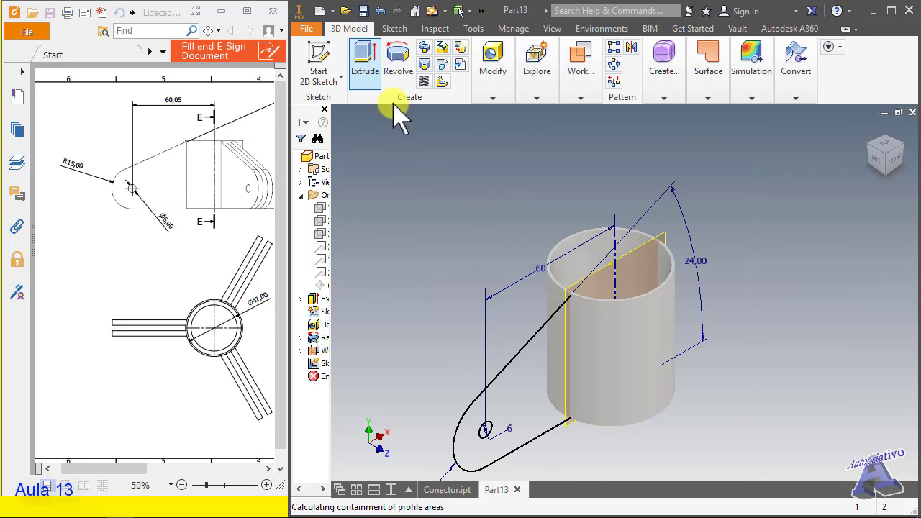
click(545, 395)
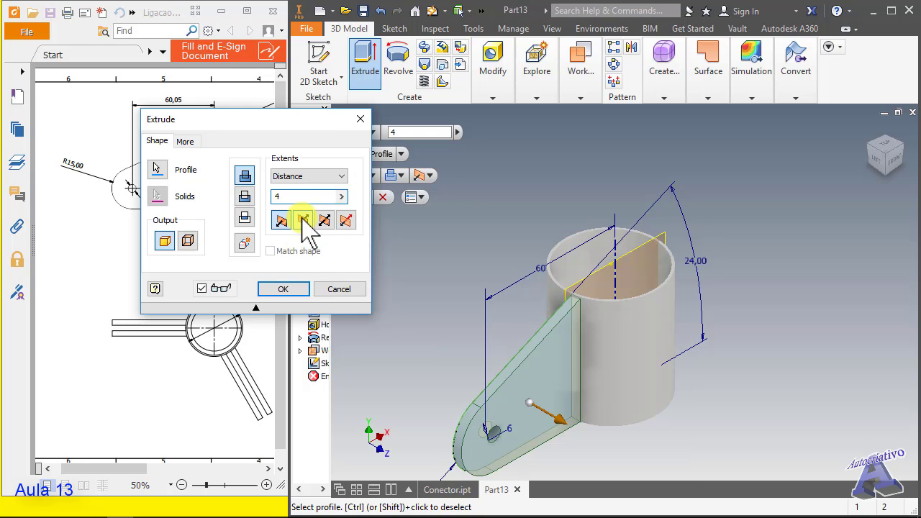
mouse_move(588, 394)
shift+middle_down()
mouse_move(590, 384)
mouse_move(628, 387)
mouse_move(598, 381)
shift+middle_up()
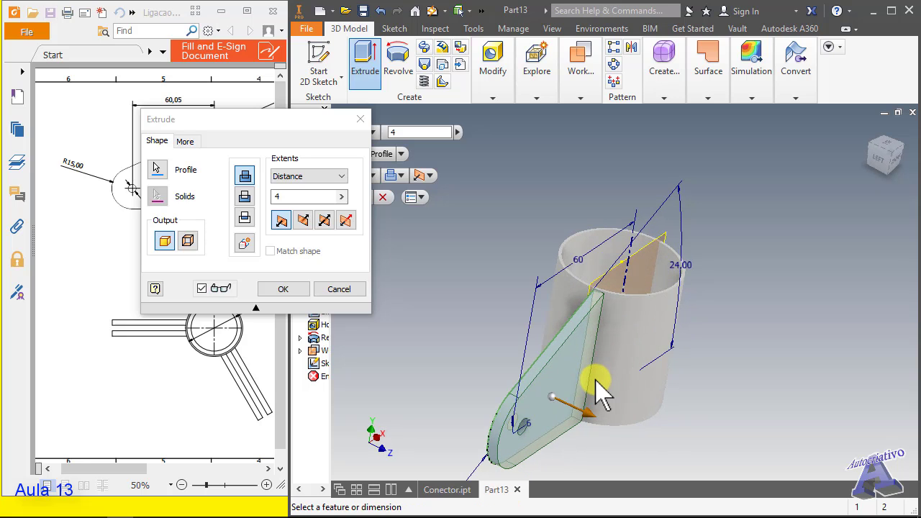
click(284, 289)
scroll(602, 304, down, 5)
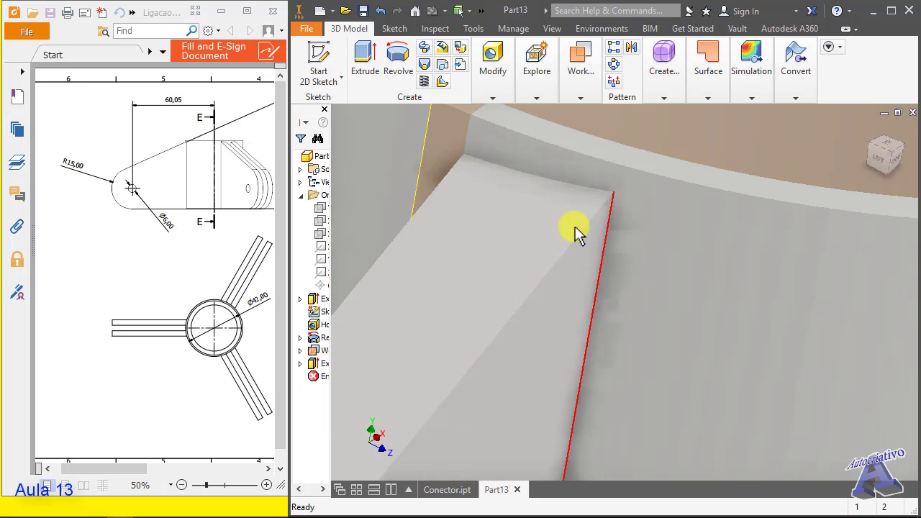
scroll(612, 196, up, 2)
scroll(608, 237, up, 4)
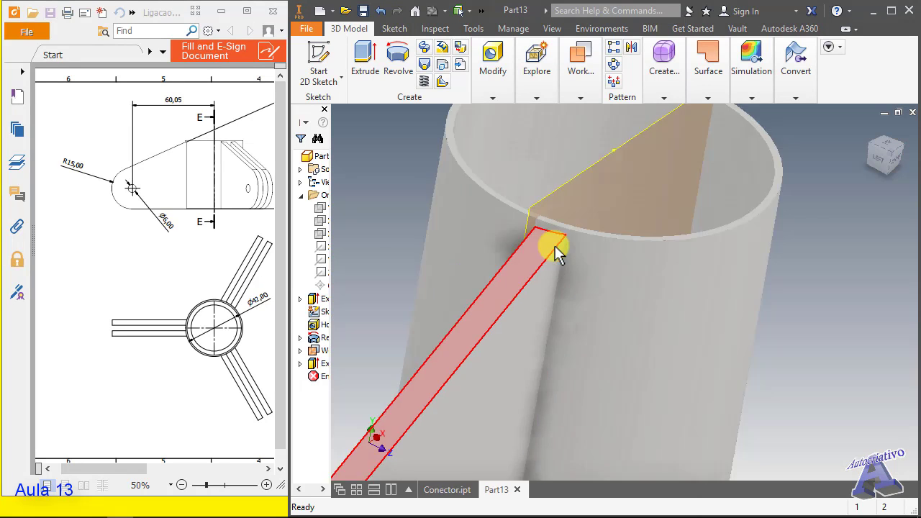
scroll(551, 260, up, 5)
scroll(550, 264, down, 3)
mouse_move(573, 293)
shift+middle_down()
mouse_move(542, 289)
mouse_move(563, 297)
shift+middle_up()
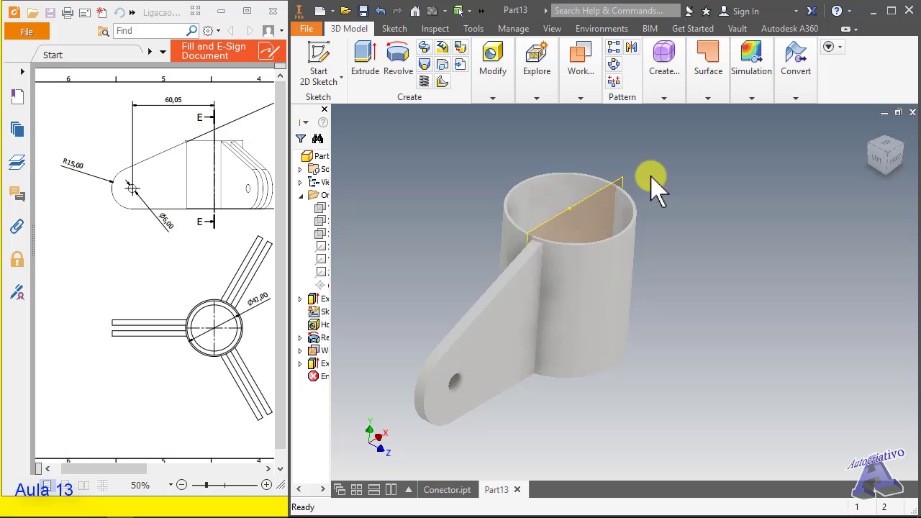
Maximize the modeling window and mirror the extruded arm about the XY Plane.
click(891, 10)
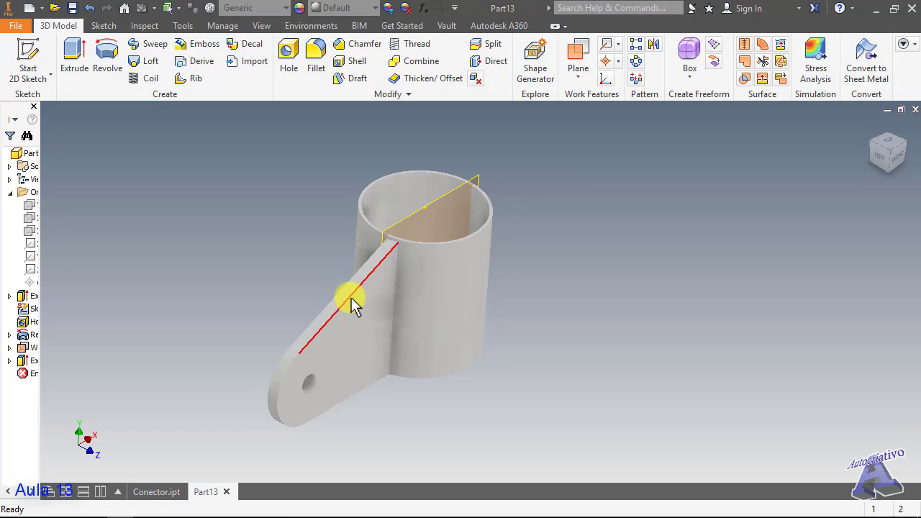
mouse_move(351, 298)
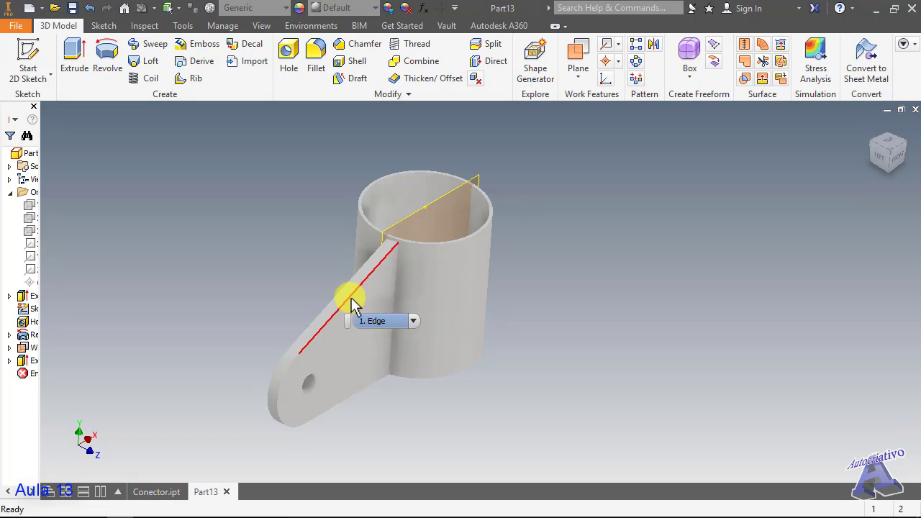
click(656, 44)
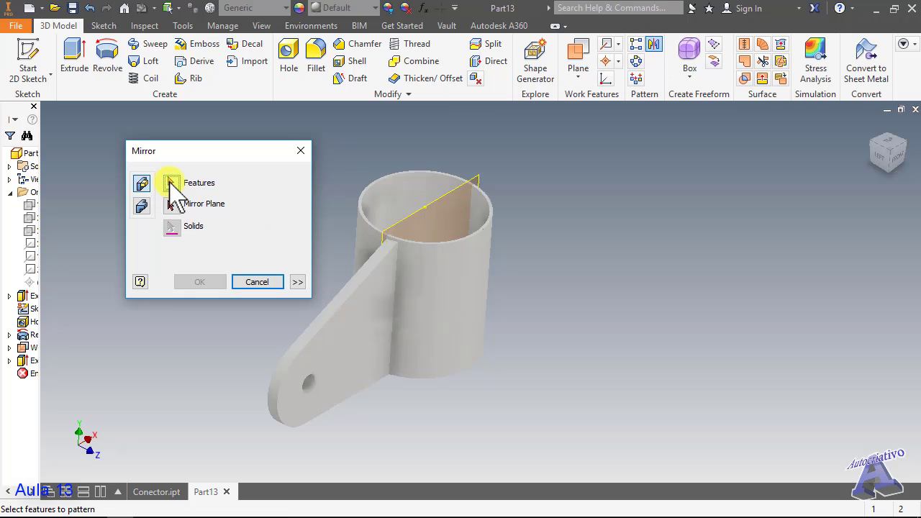
drag(41, 195, 97, 201)
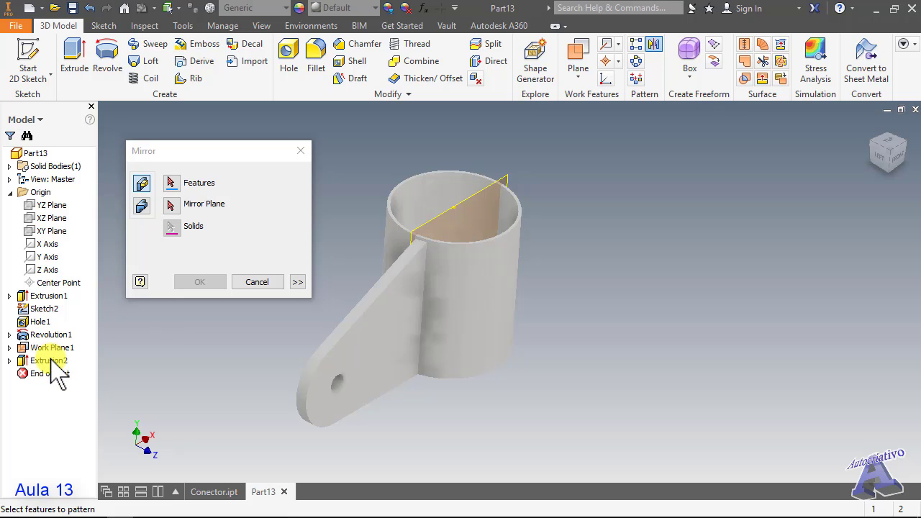
click(171, 183)
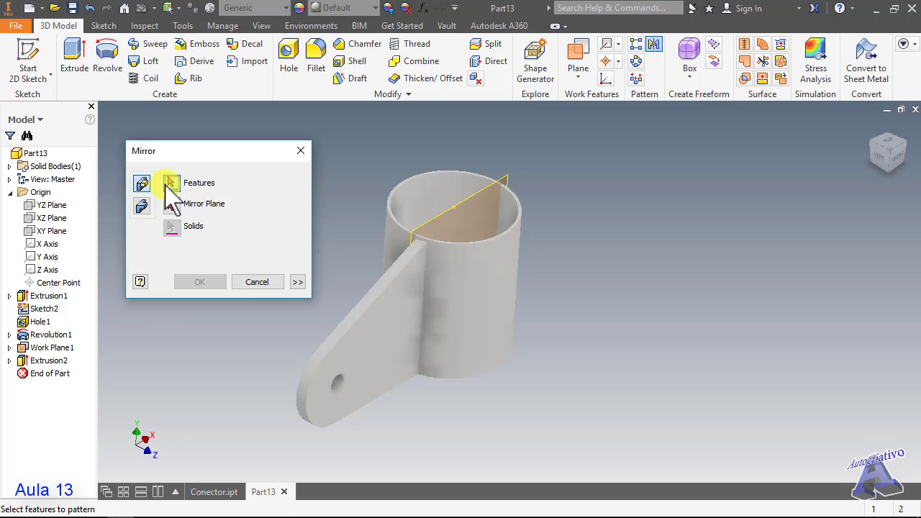
click(50, 362)
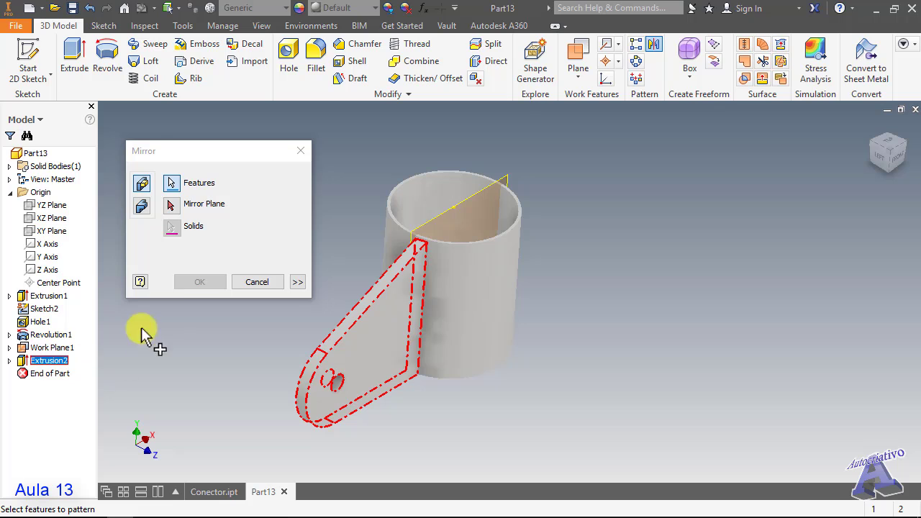
click(170, 204)
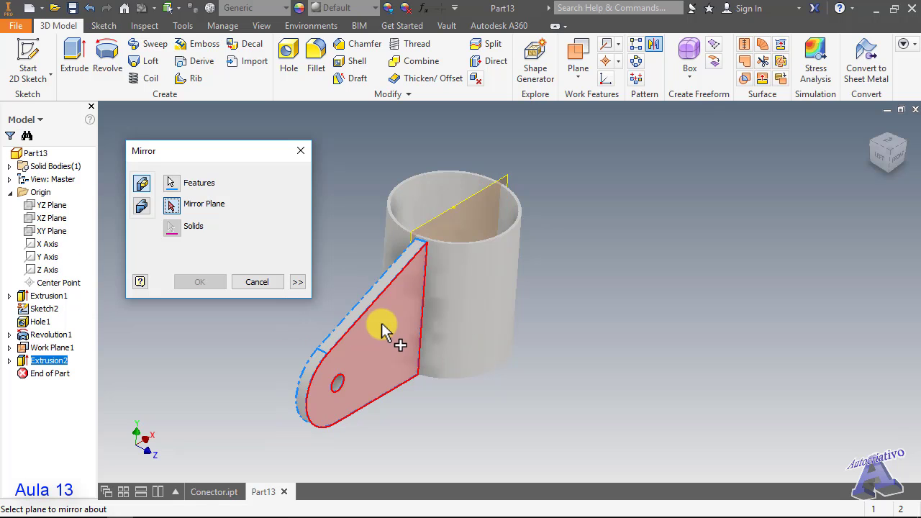
shift+middle_drag(381, 325, 424, 328)
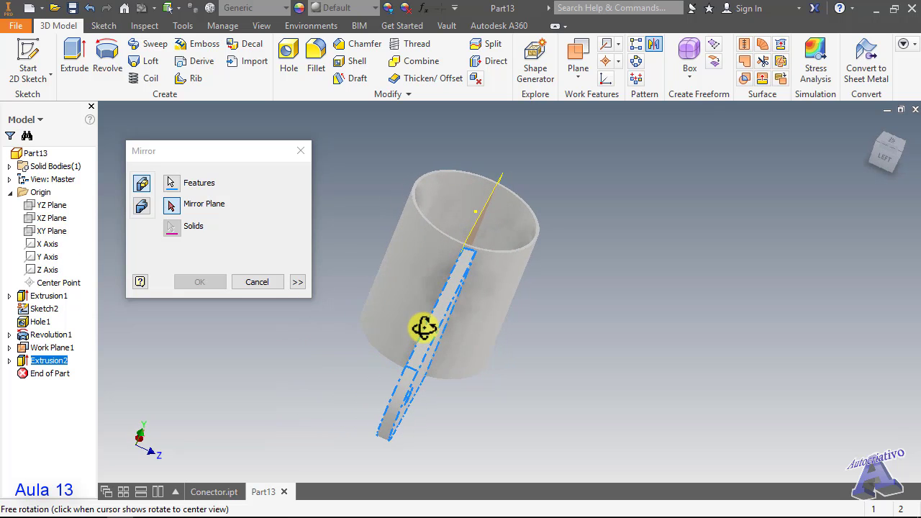
click(55, 232)
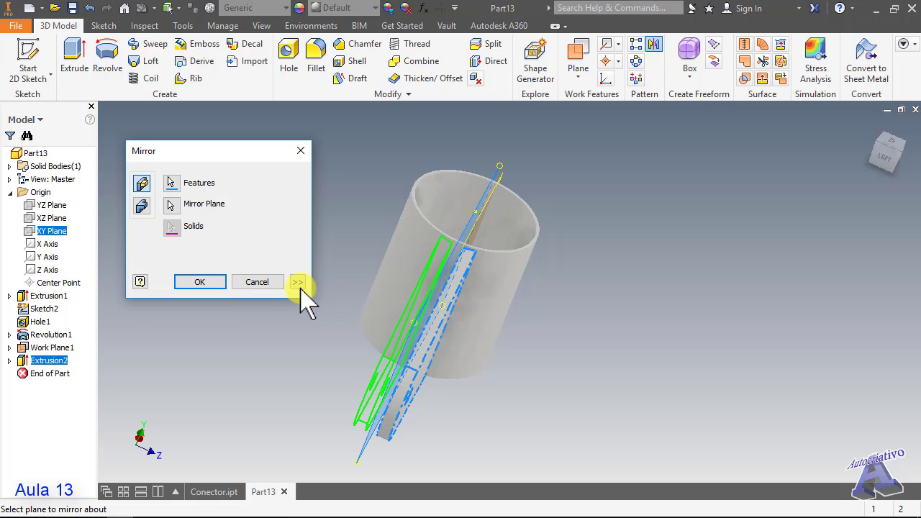
click(200, 282)
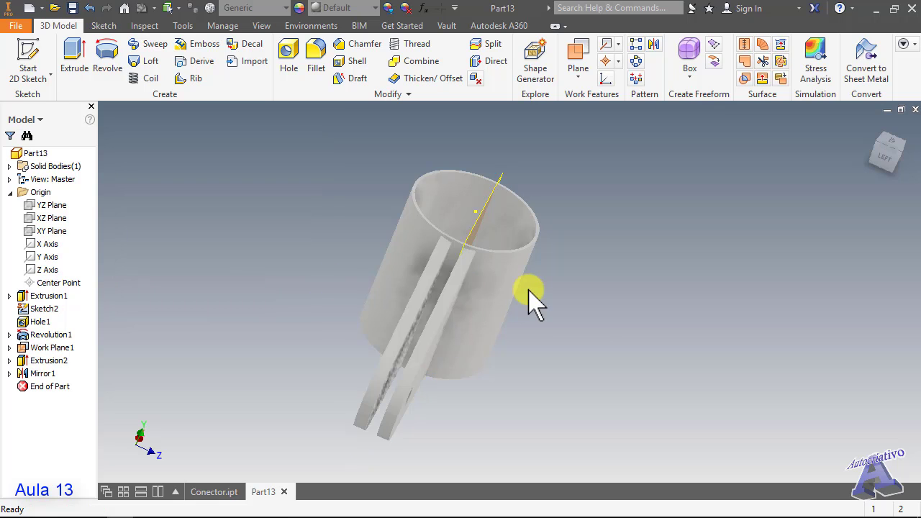
Create a circular pattern of the extruded arm and its mirror around the tube's axis with 3 occurrences over 360 degrees.
key(F6)
scroll(547, 289, up, 5)
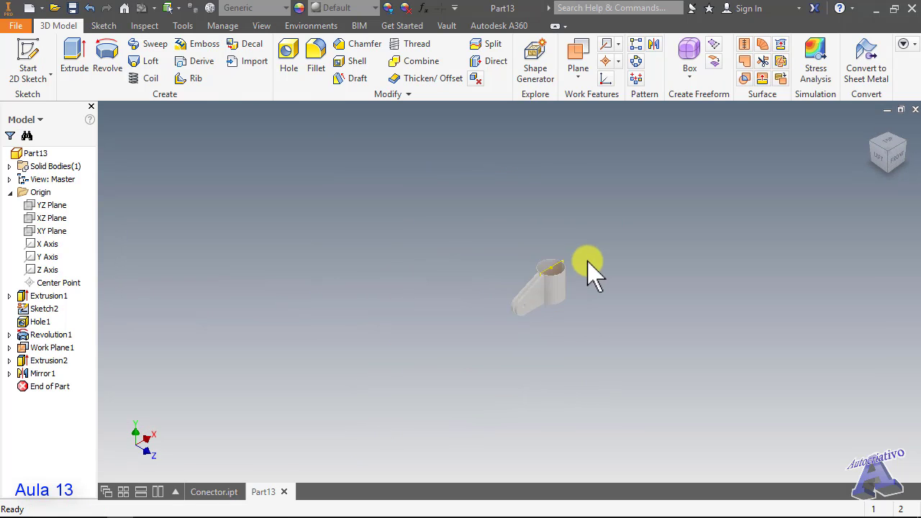
scroll(576, 302, down, 5)
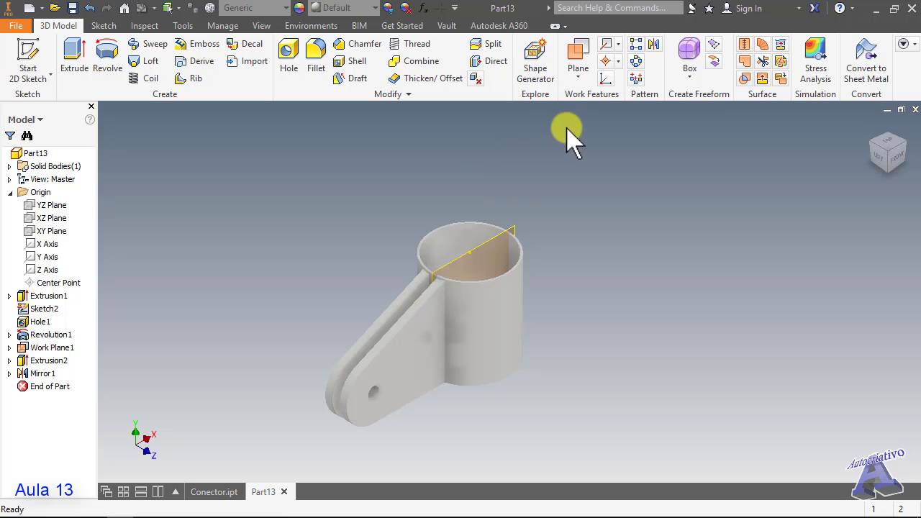
click(638, 62)
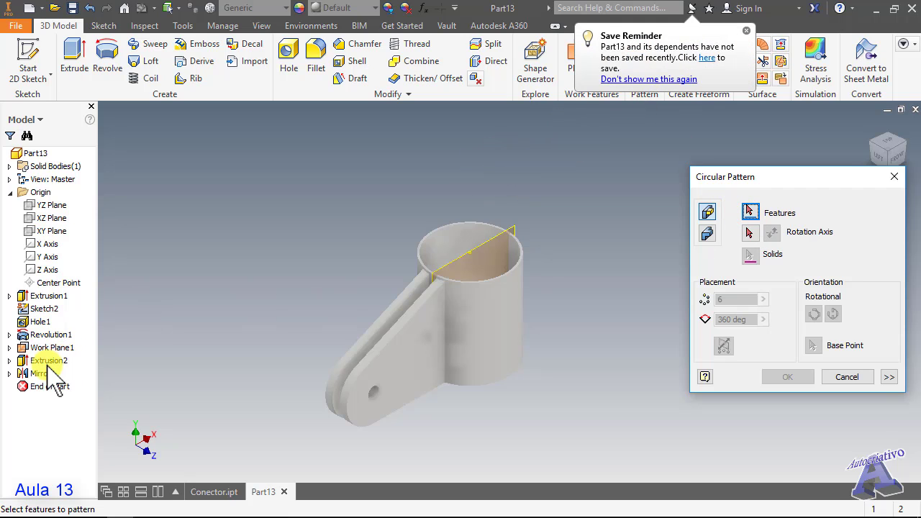
click(749, 210)
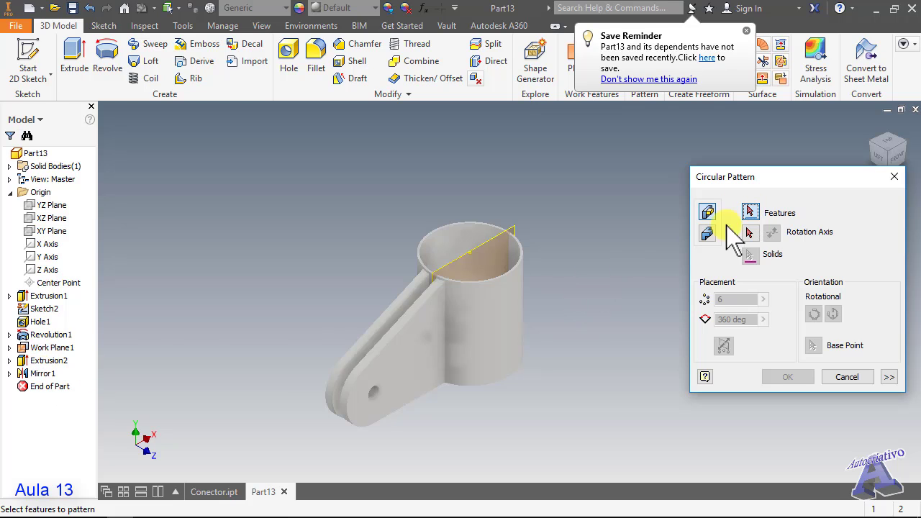
click(48, 361)
click(45, 374)
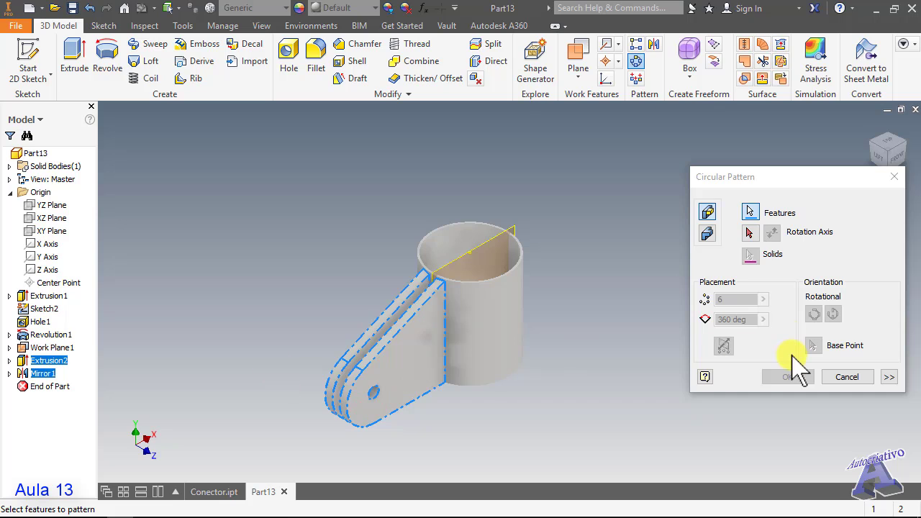
click(751, 233)
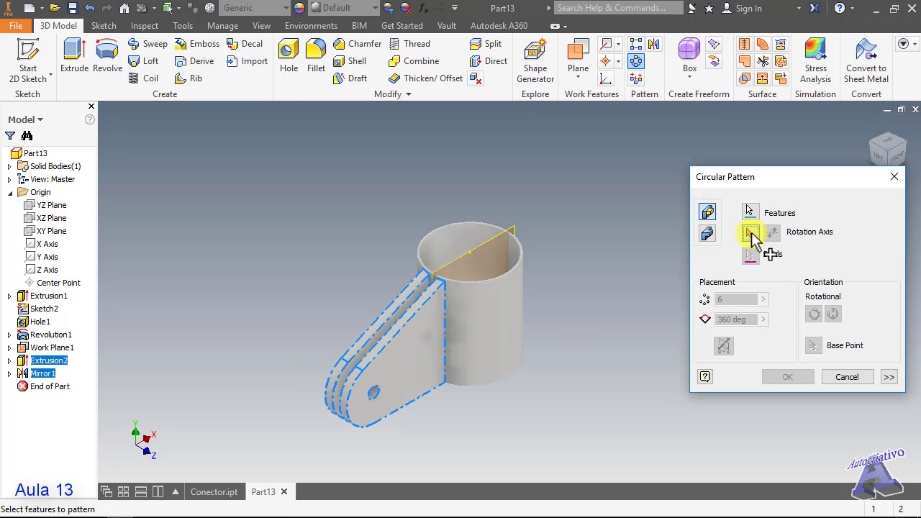
click(505, 284)
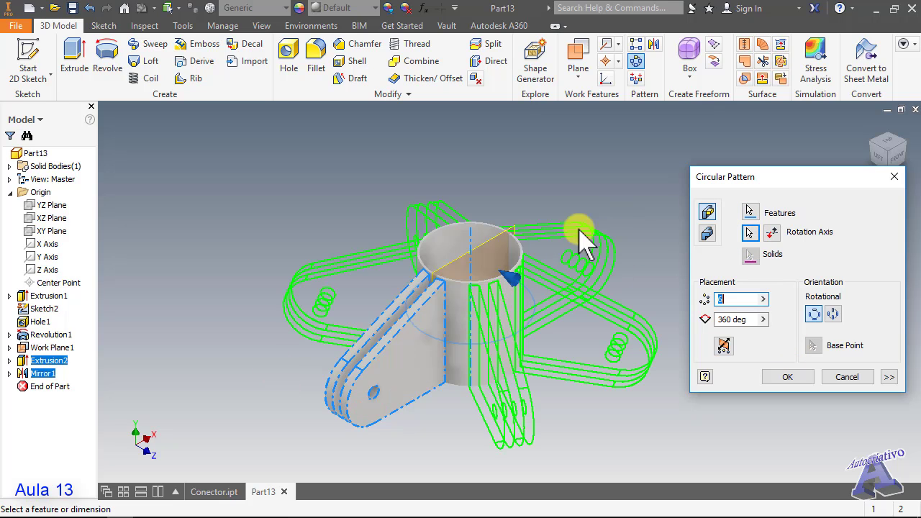
click(724, 298)
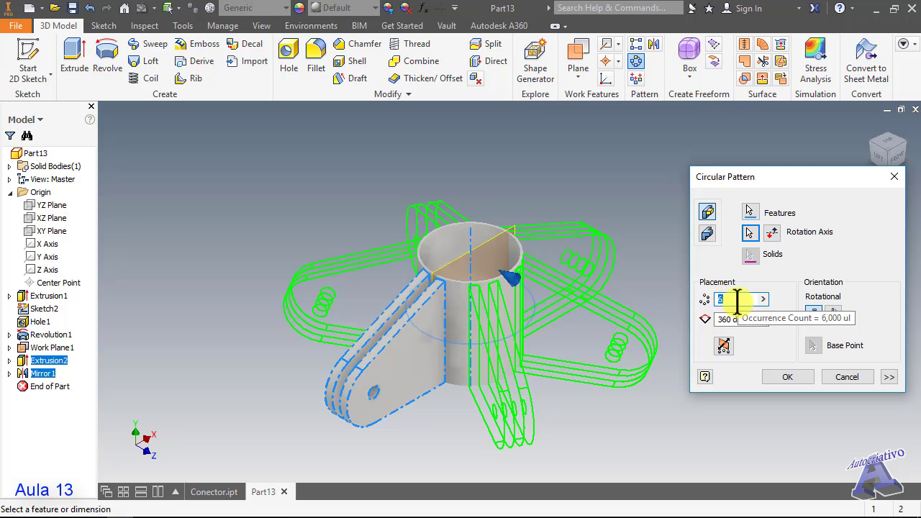
text(3)
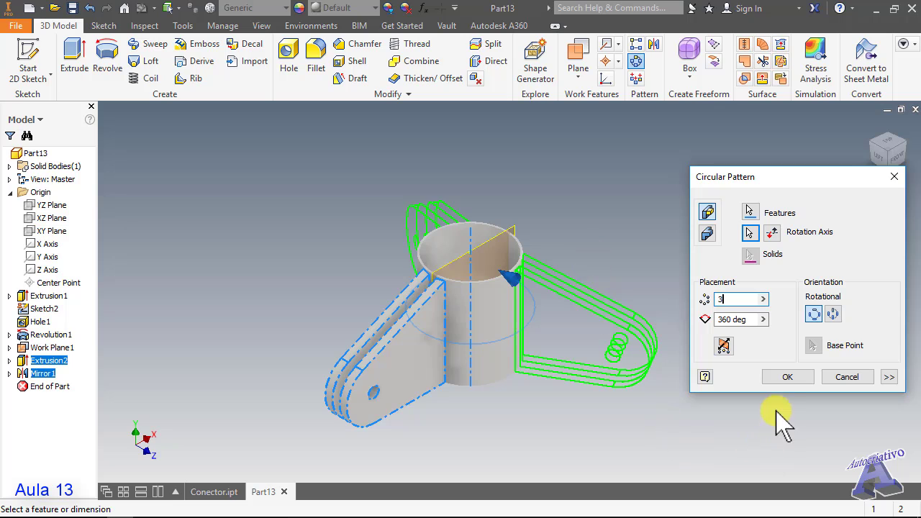
click(778, 378)
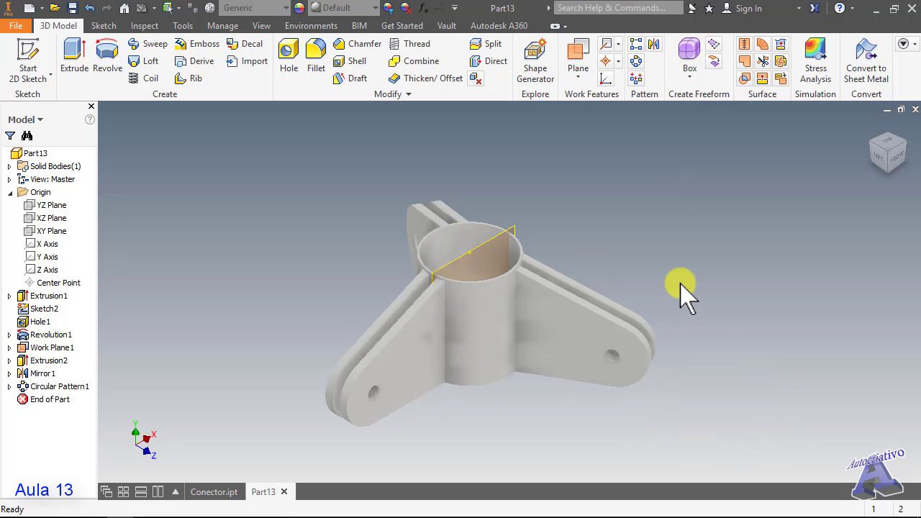
Hide the work plane running through the tube and inspect the finished three-arm part from several sides.
key(F6)
click(552, 223)
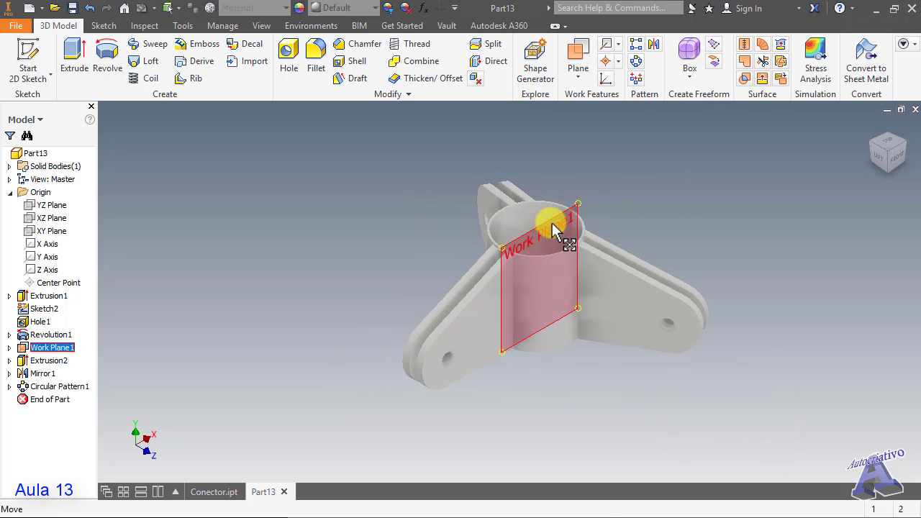
right_click(552, 223)
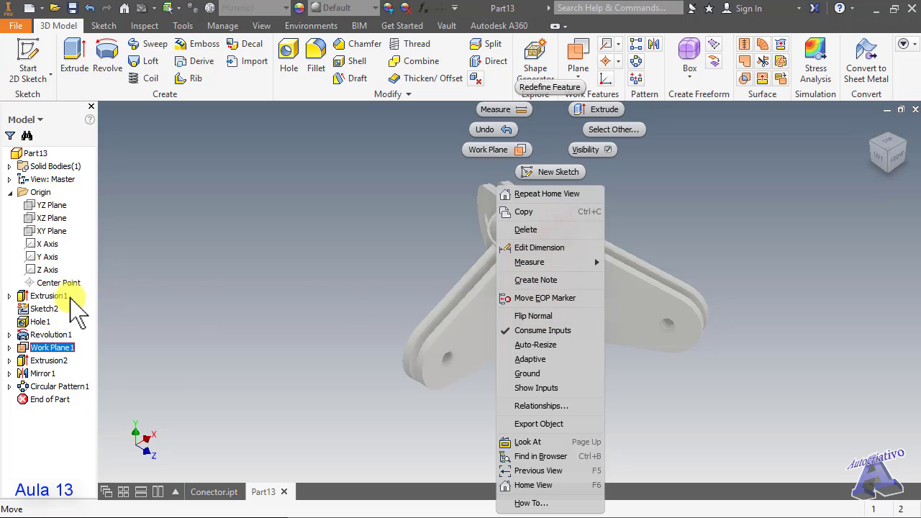
click(53, 348)
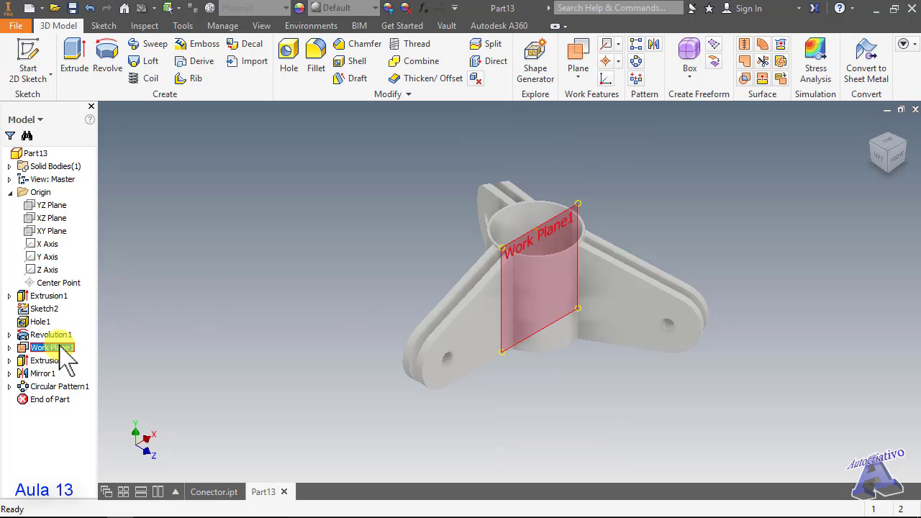
right_click(61, 350)
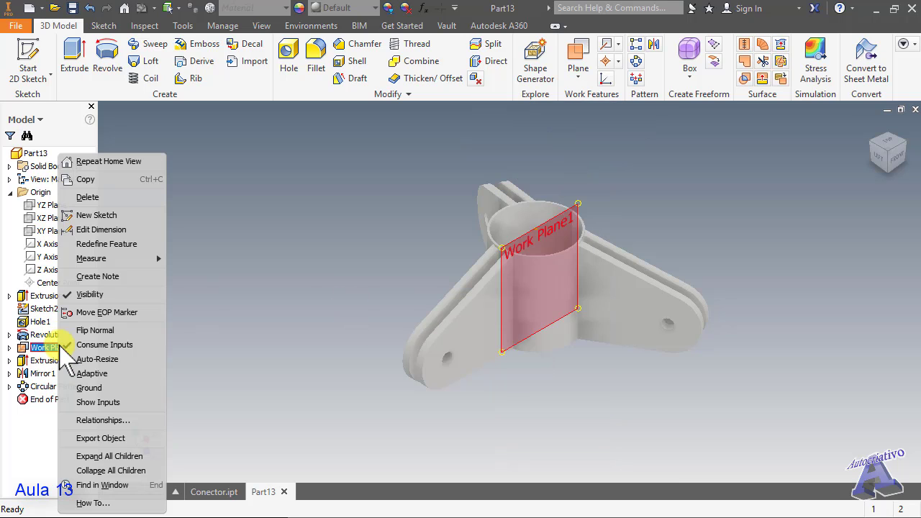
click(101, 302)
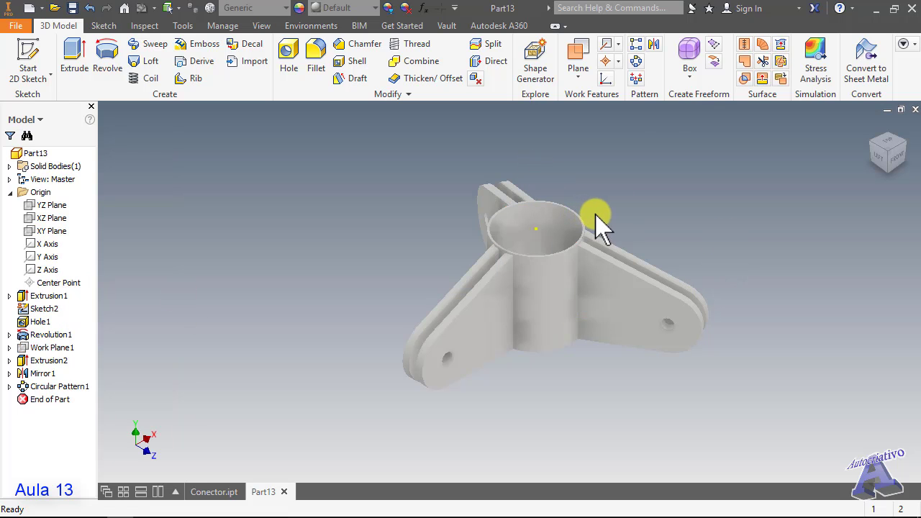
shift+middle_drag(610, 229, 559, 204)
key(F6)
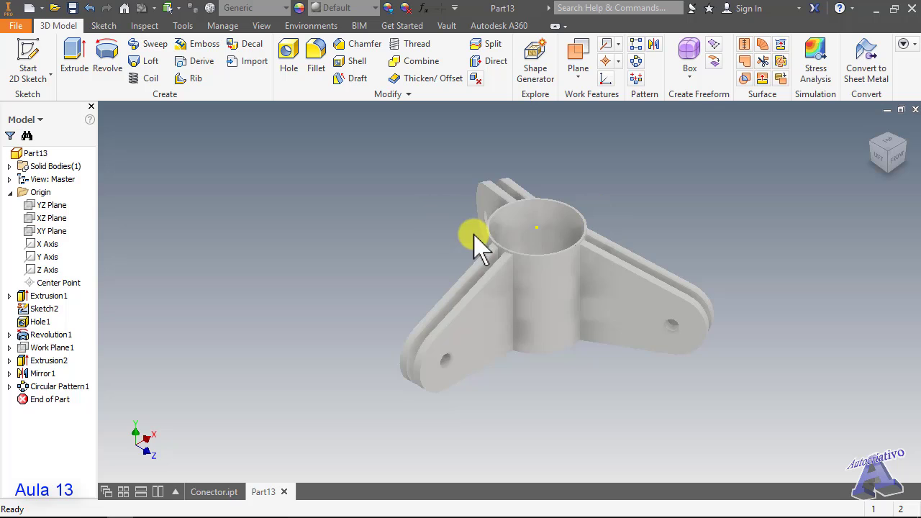
shift+middle_drag(502, 256, 479, 248)
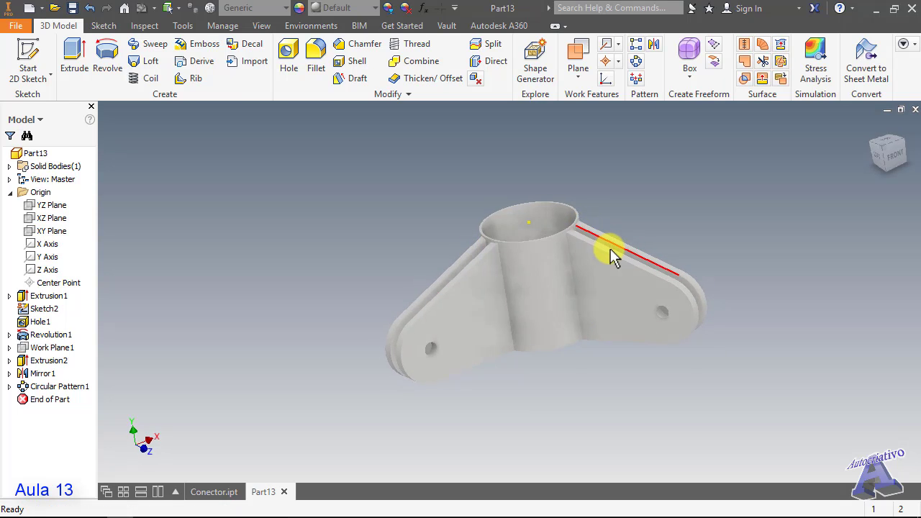
key(F6)
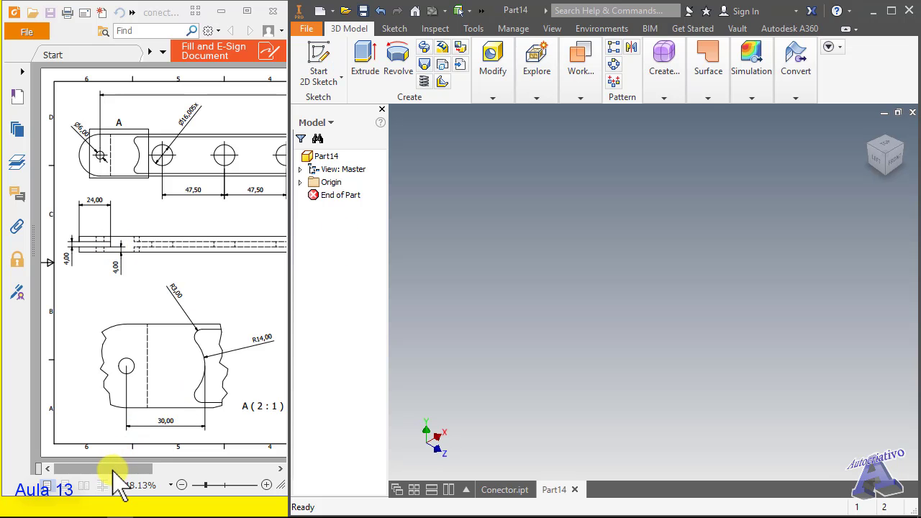
Review the conector drawing along its full length and start a sketch on the XY plane of the new part.
mouse_move(113, 468)
mouse_down()
mouse_move(229, 468)
mouse_move(117, 469)
mouse_move(235, 460)
mouse_up()
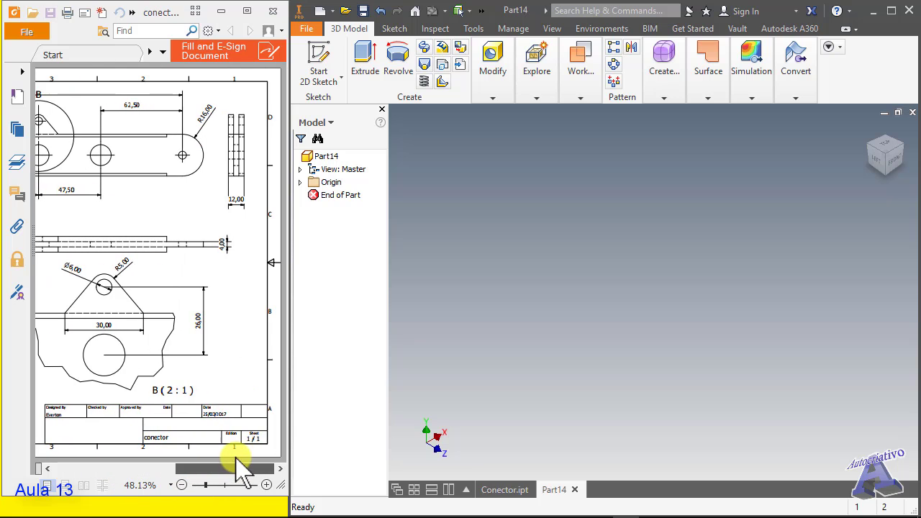
drag(158, 468, 136, 469)
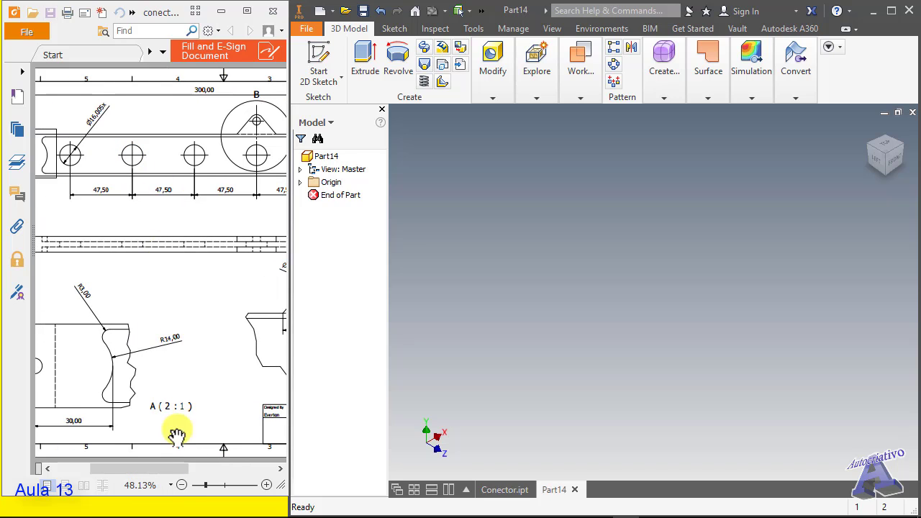
drag(168, 469, 127, 468)
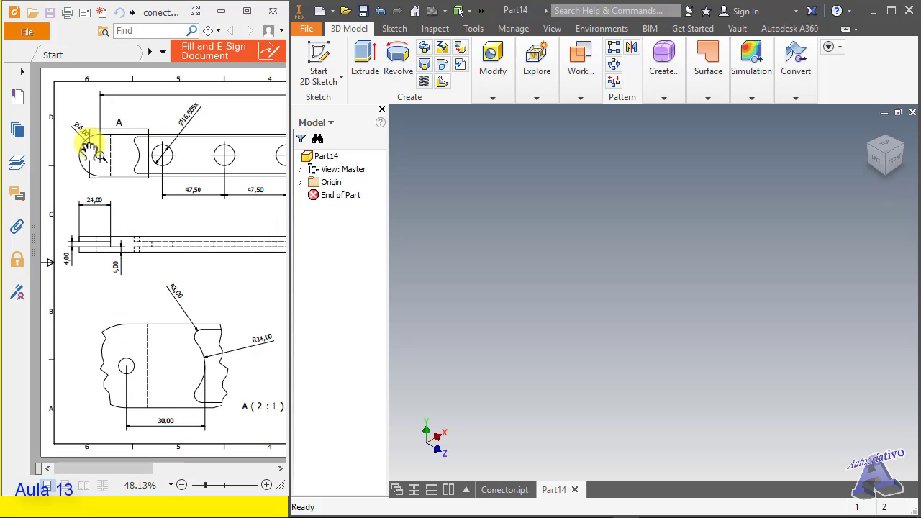
mouse_move(130, 468)
mouse_down()
mouse_move(226, 468)
mouse_move(128, 468)
mouse_up()
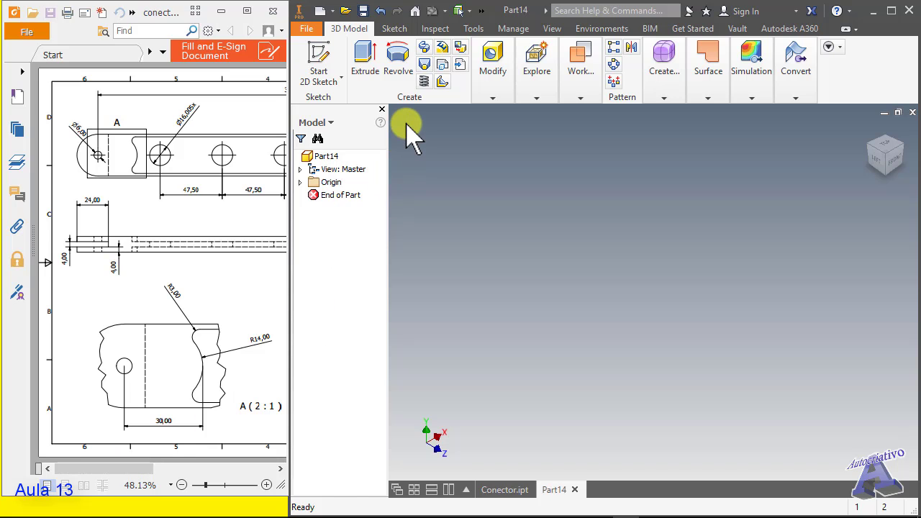
click(394, 29)
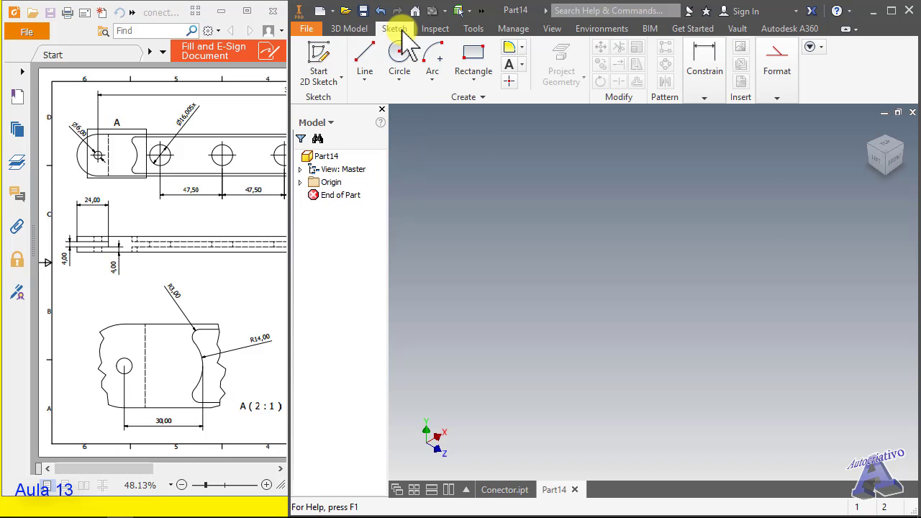
click(482, 63)
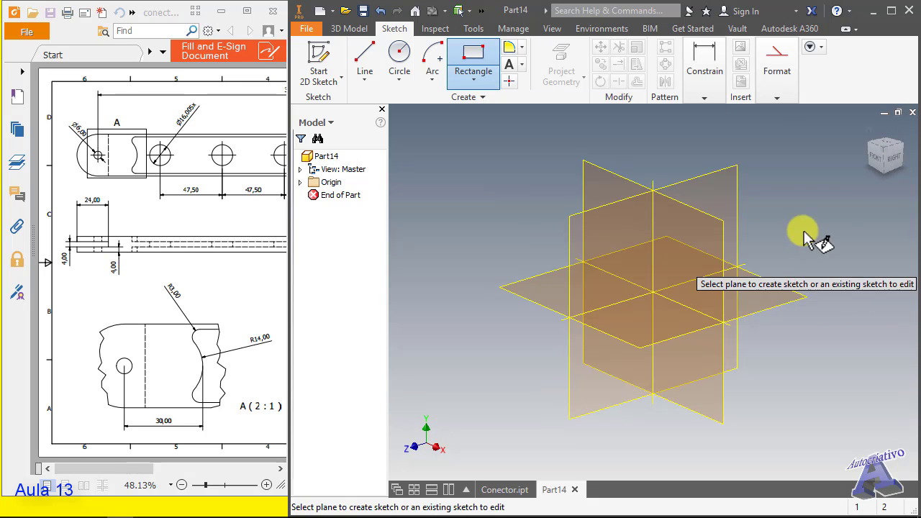
key(F6)
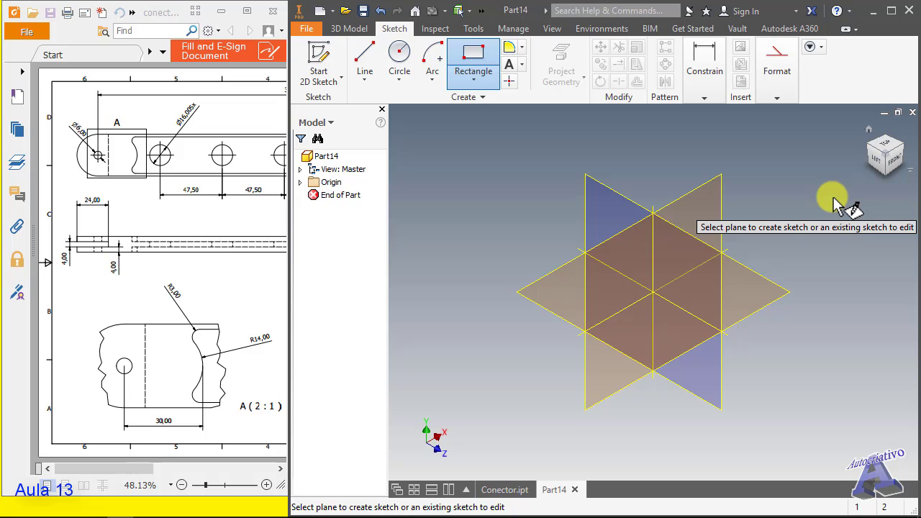
click(697, 196)
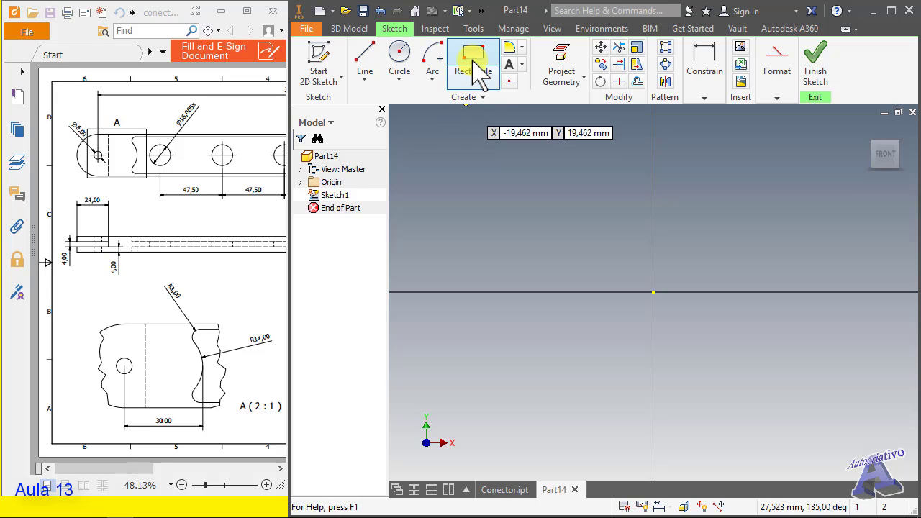
Draw a horizontal centerline across the sketch and constrain it coincident with the origin.
click(362, 52)
click(777, 76)
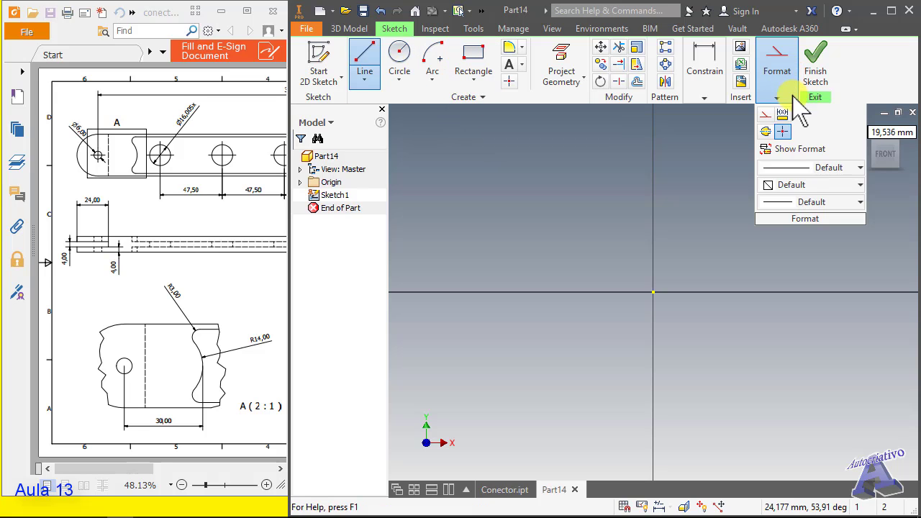
click(511, 292)
click(835, 292)
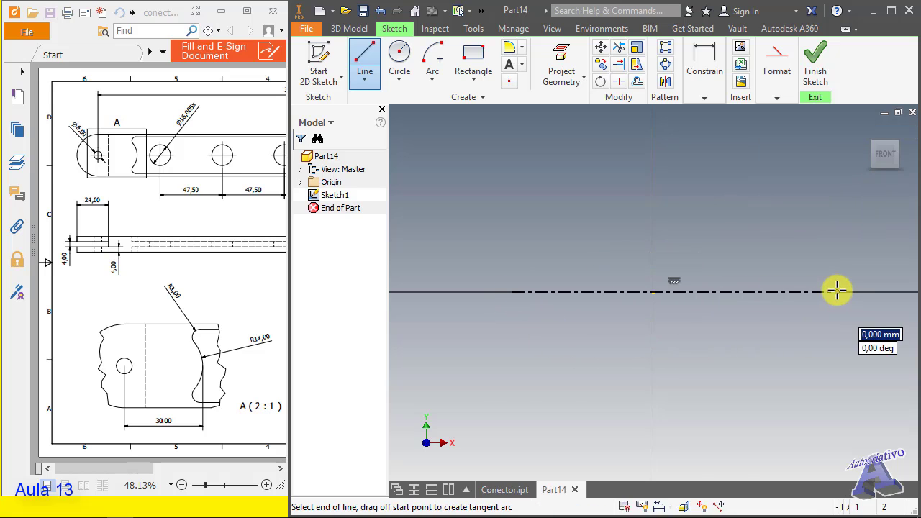
key(Escape)
click(704, 63)
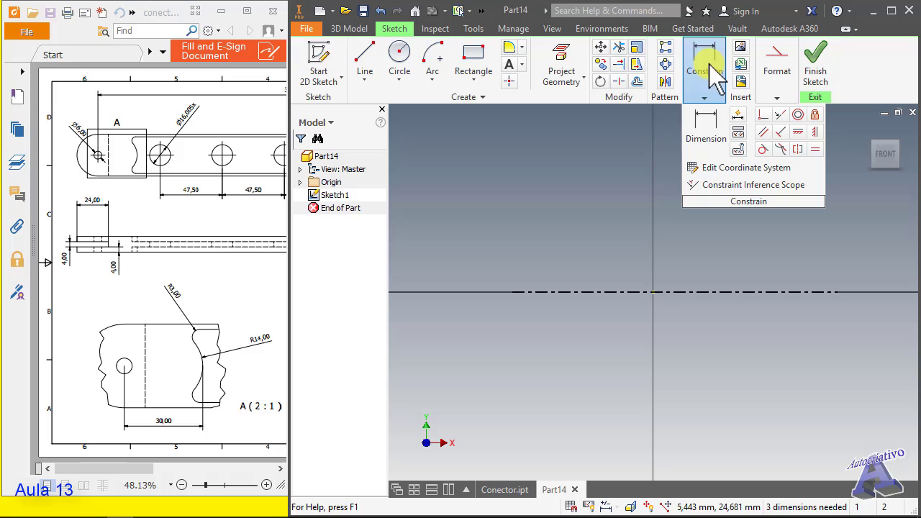
click(762, 116)
click(682, 292)
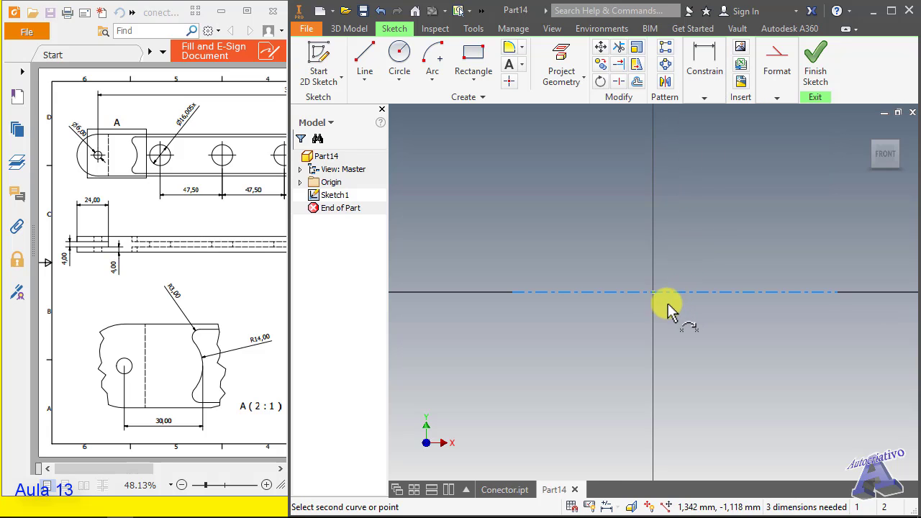
click(653, 293)
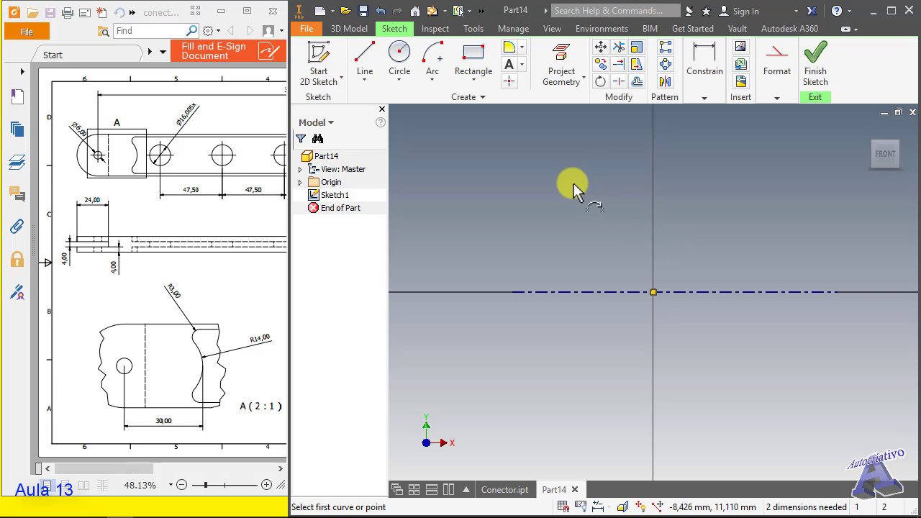
Draw a vertical centerline crossing the horizontal one and constrain it coincident with the origin.
click(472, 56)
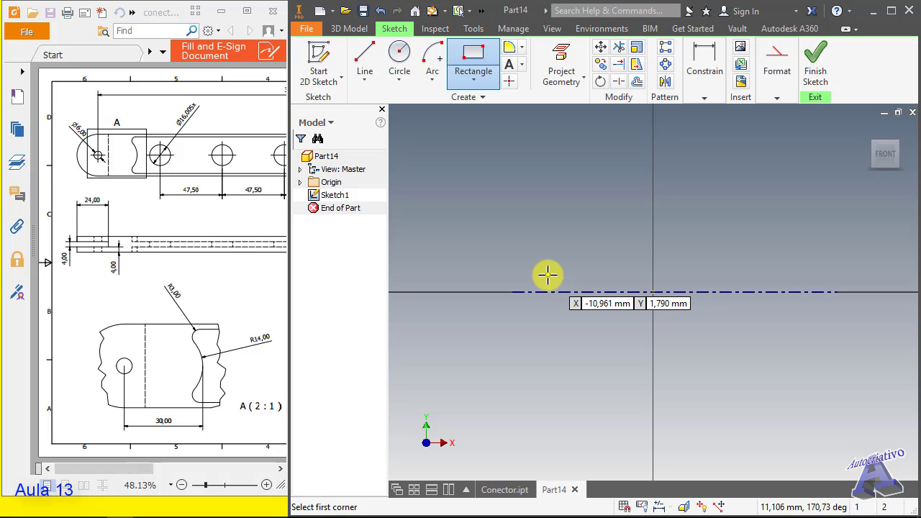
key(Escape)
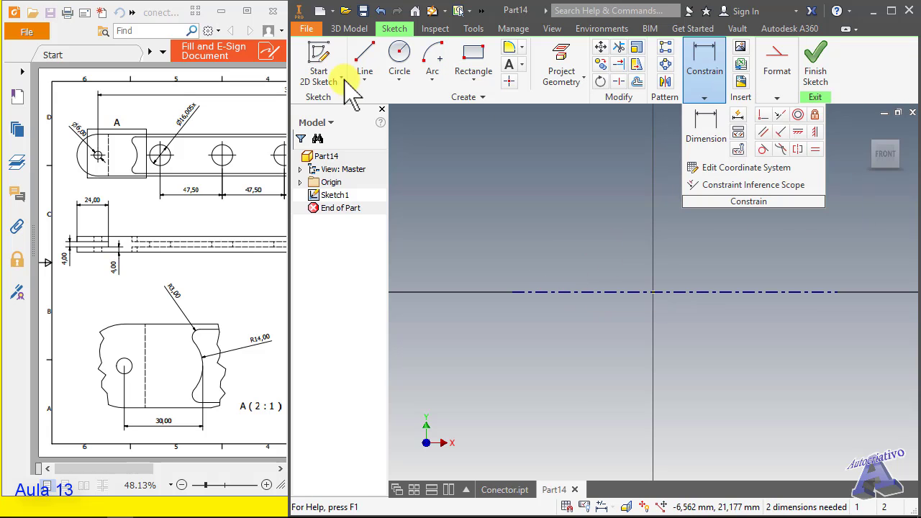
click(364, 57)
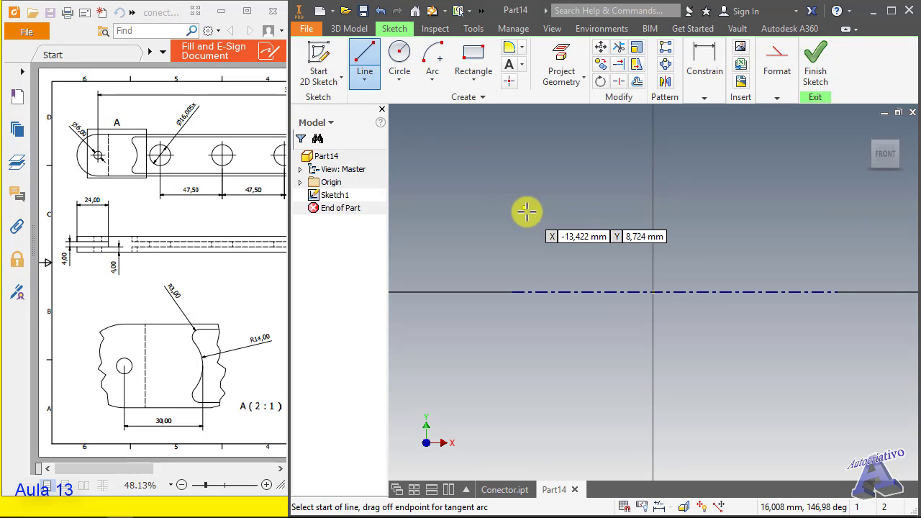
click(653, 208)
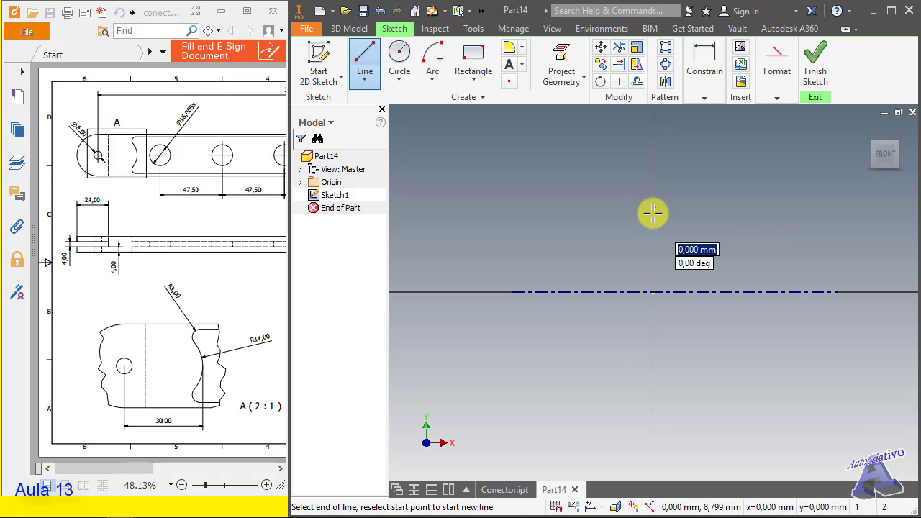
click(653, 382)
key(Escape)
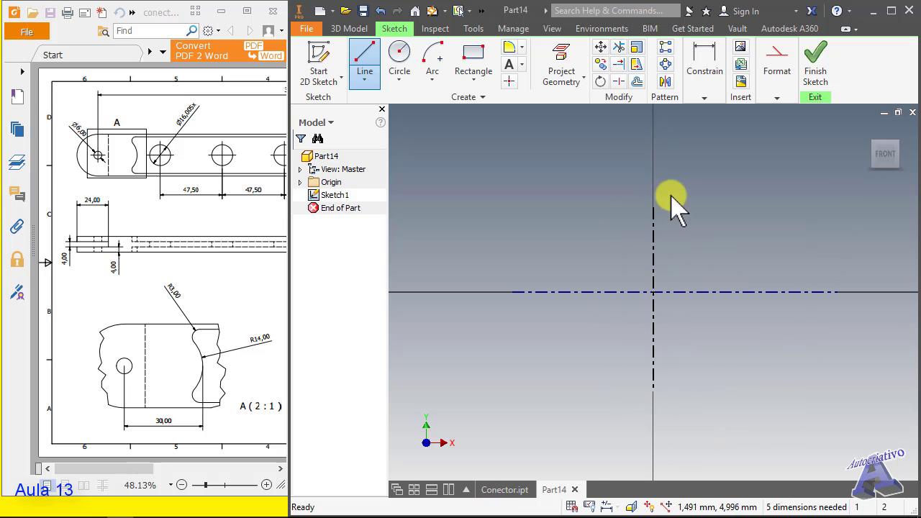
click(704, 93)
click(763, 115)
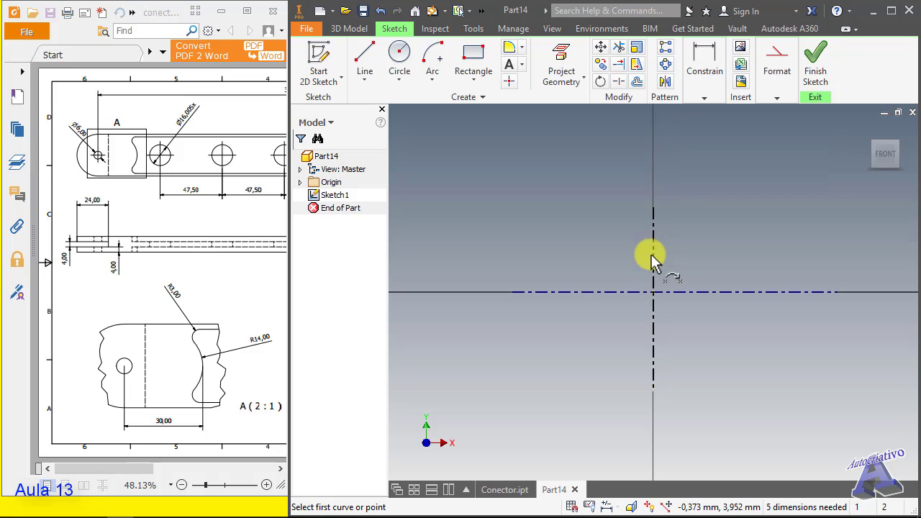
click(652, 256)
click(654, 293)
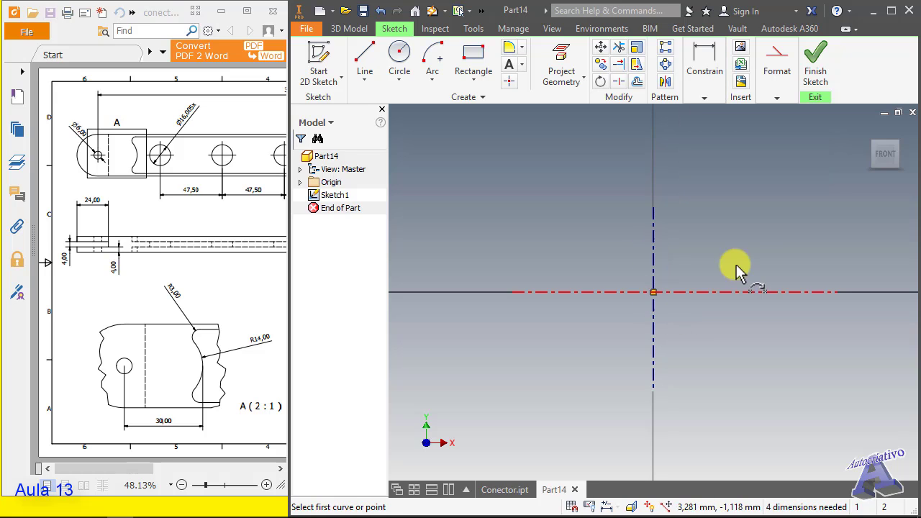
key(Escape)
Draw a horizontal rectangle around the origin and convert its four sides from centerlines to normal lines.
click(473, 58)
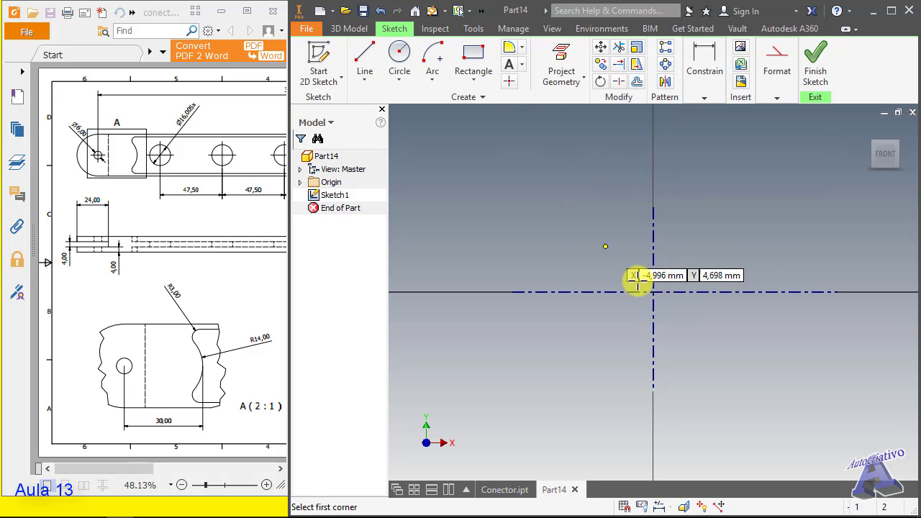
click(579, 269)
click(731, 322)
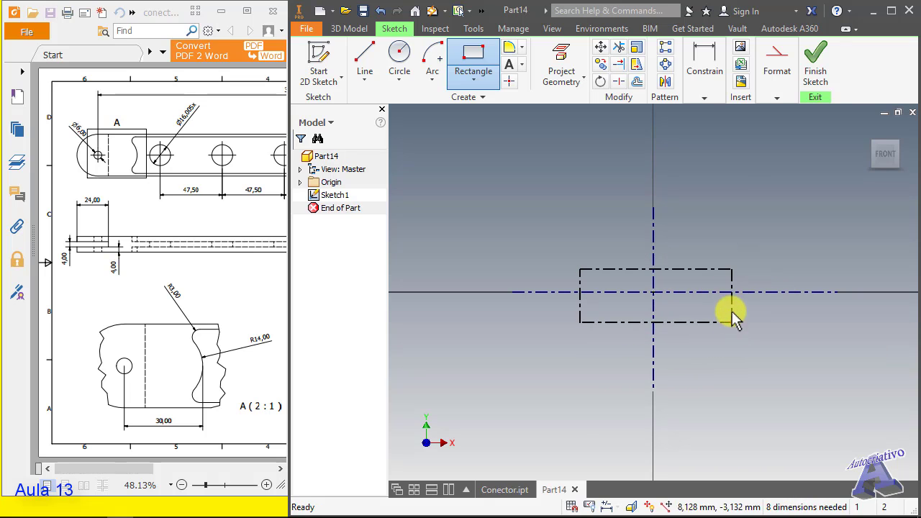
key(Escape)
drag(560, 255, 750, 336)
click(777, 95)
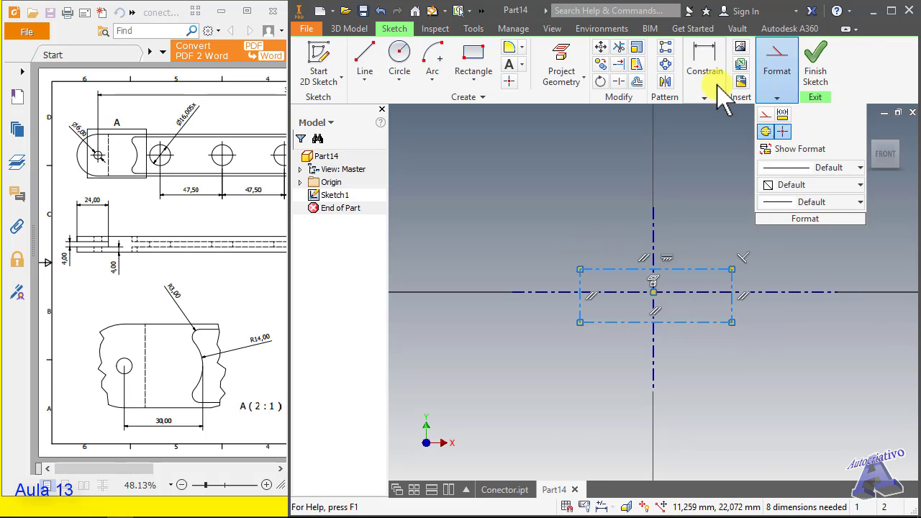
click(769, 132)
click(761, 369)
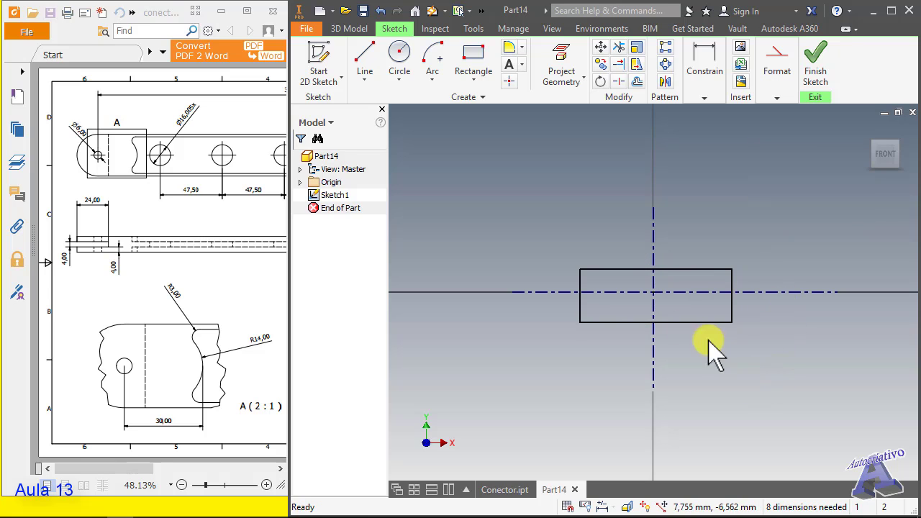
Make the rectangle's two short vertical sides symmetric about the vertical centerline.
click(708, 75)
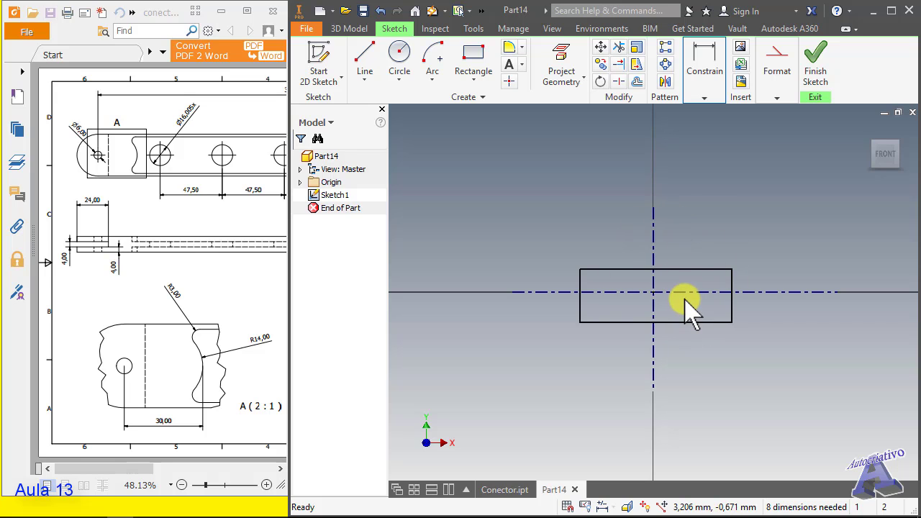
click(705, 90)
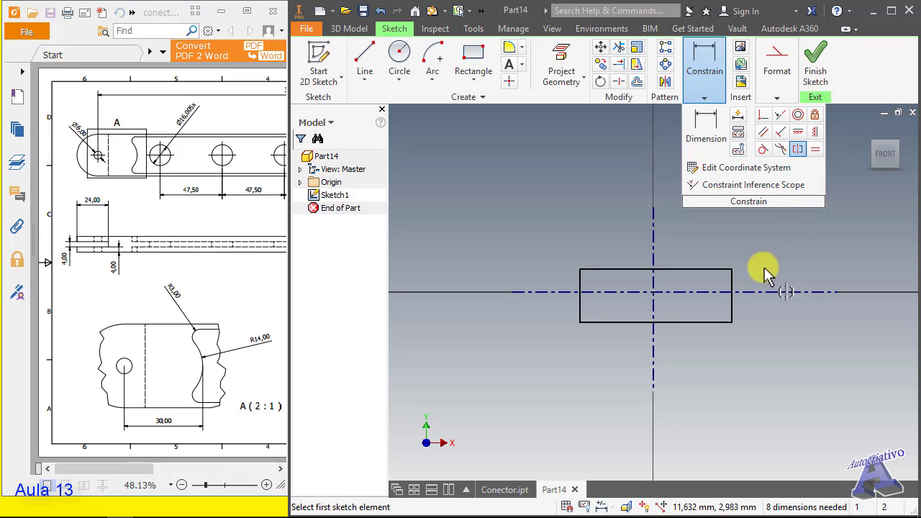
click(732, 286)
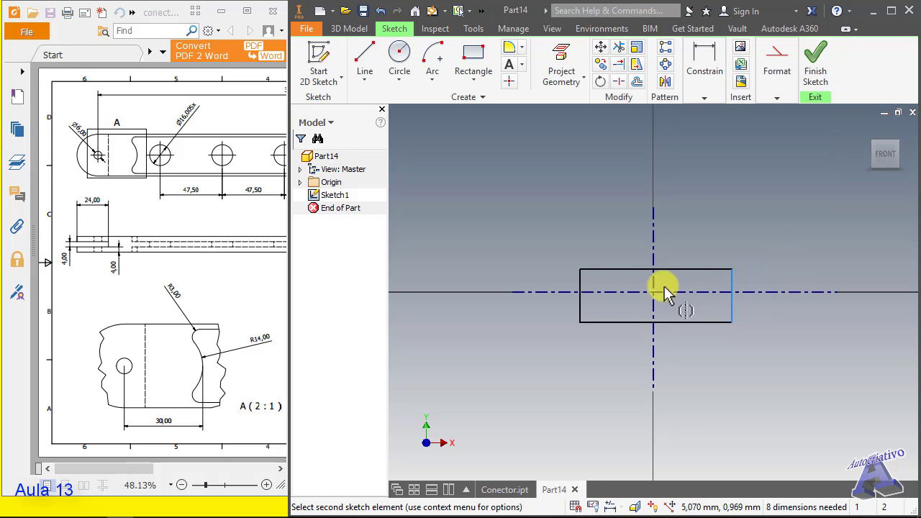
click(581, 286)
click(656, 238)
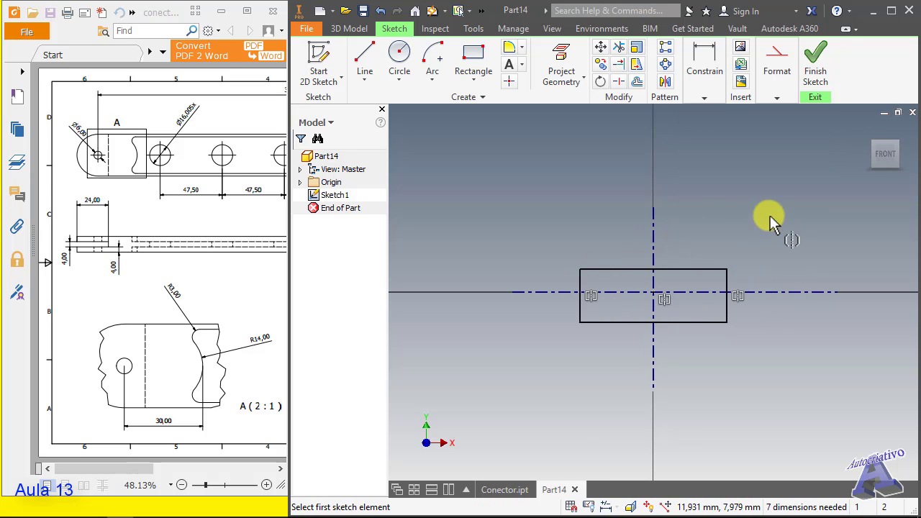
Try to make the rectangle's two long sides symmetric about the horizontal centerline and undo the constraint.
click(705, 272)
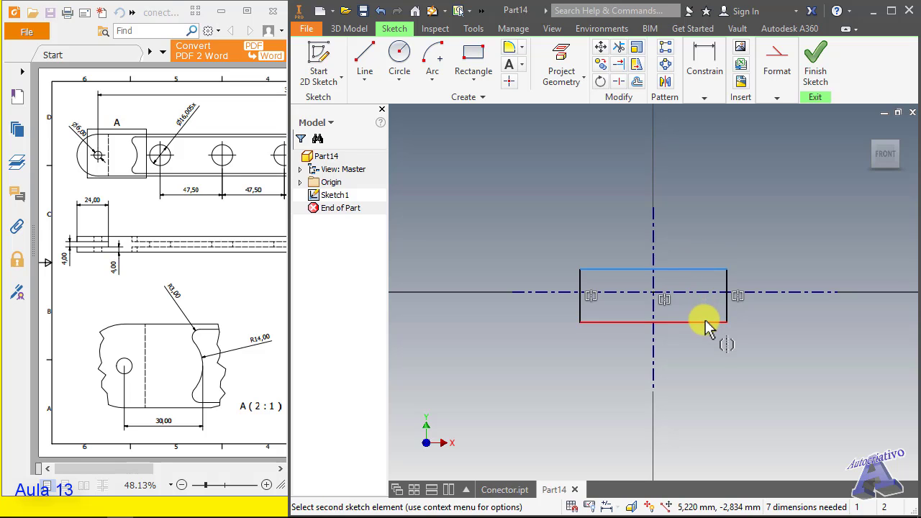
click(707, 323)
click(707, 294)
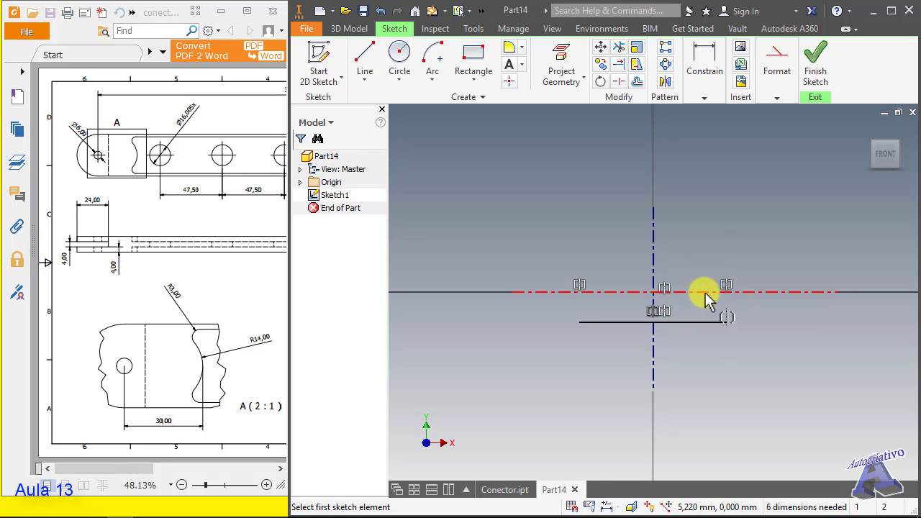
key(ctrl+z)
Apply a symmetric constraint to the rectangle's upper and lower sides about the horizontal centerline.
click(772, 92)
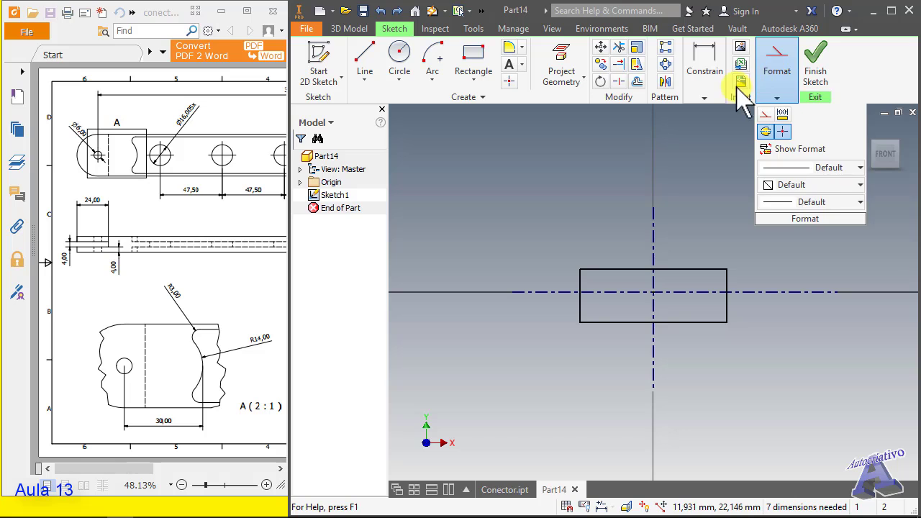
click(708, 90)
click(797, 150)
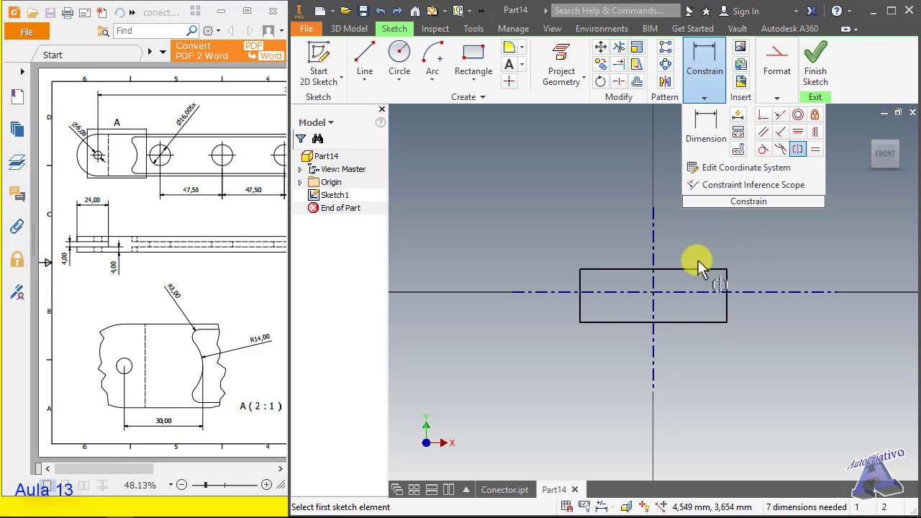
click(699, 270)
click(703, 323)
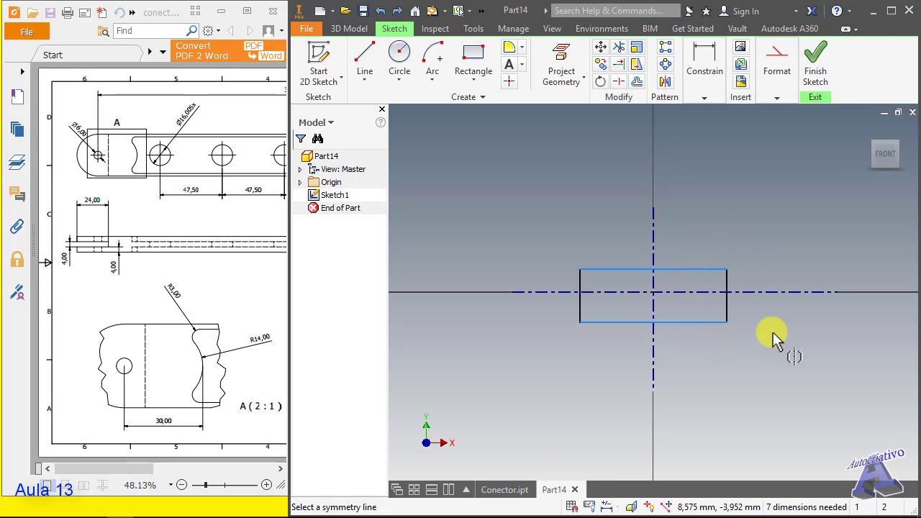
click(783, 293)
key(Escape)
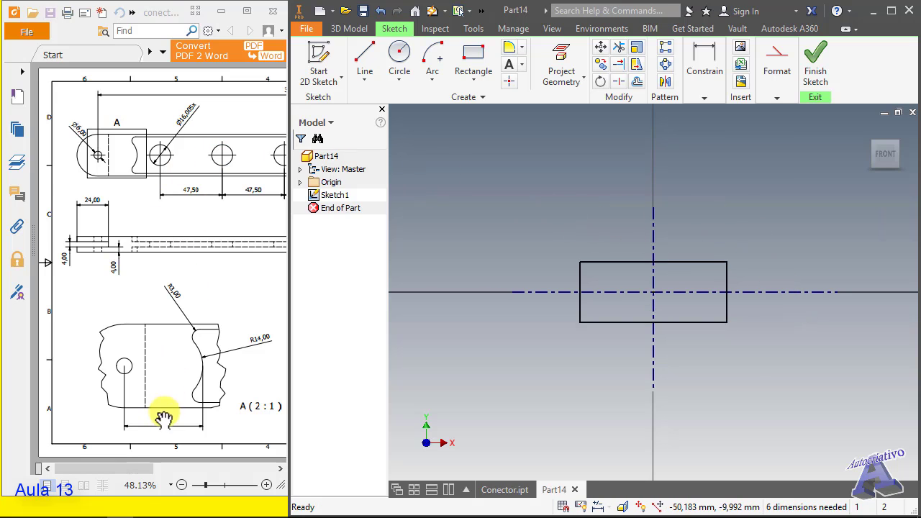
Check the rounded end in the conector drawing and draw a circle on each short side, centred at its midpoint and passing through its corners.
drag(133, 469, 132, 469)
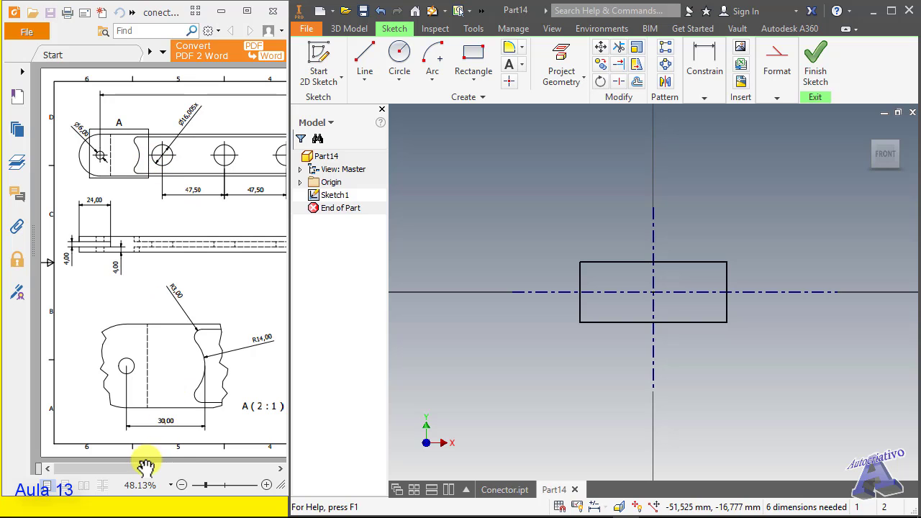
mouse_move(139, 469)
mouse_down()
mouse_move(241, 468)
mouse_move(231, 458)
mouse_up()
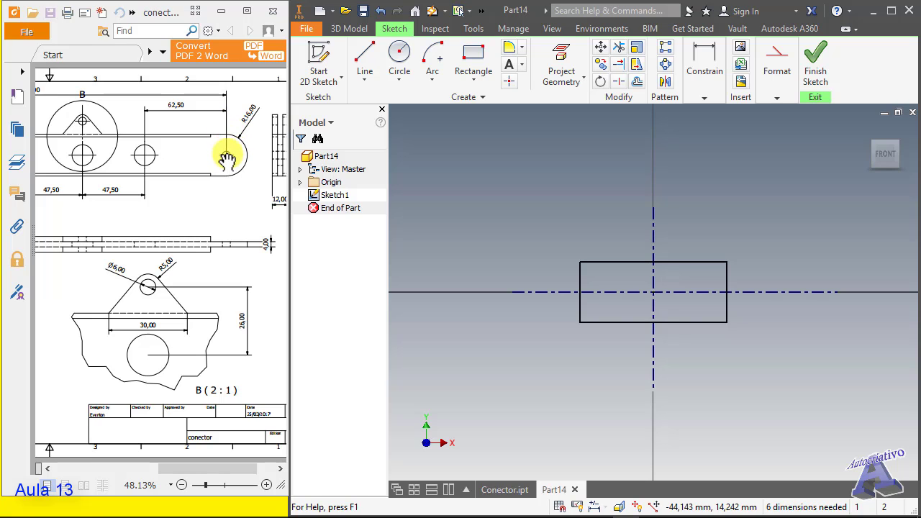
click(401, 62)
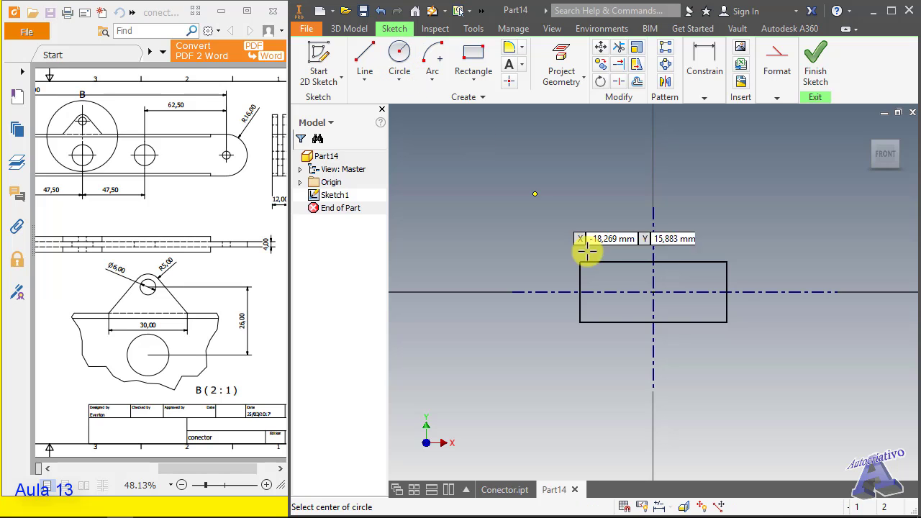
click(580, 293)
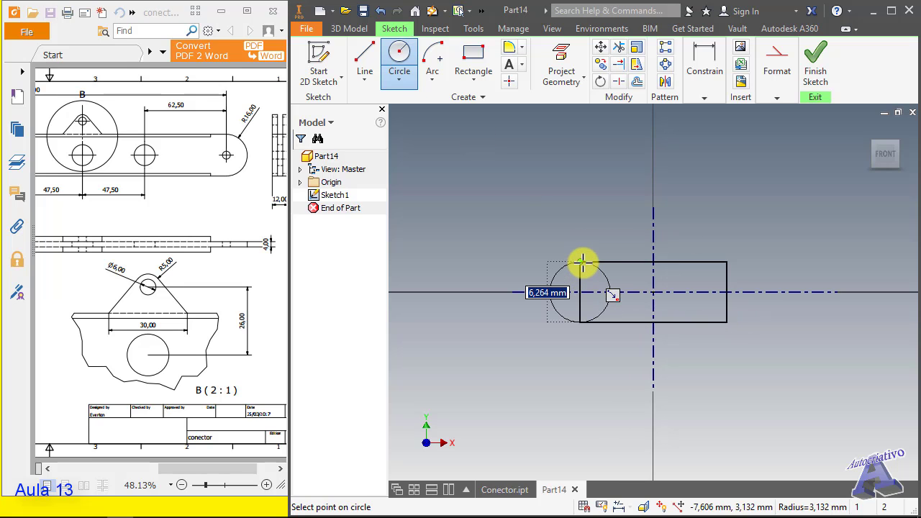
click(581, 263)
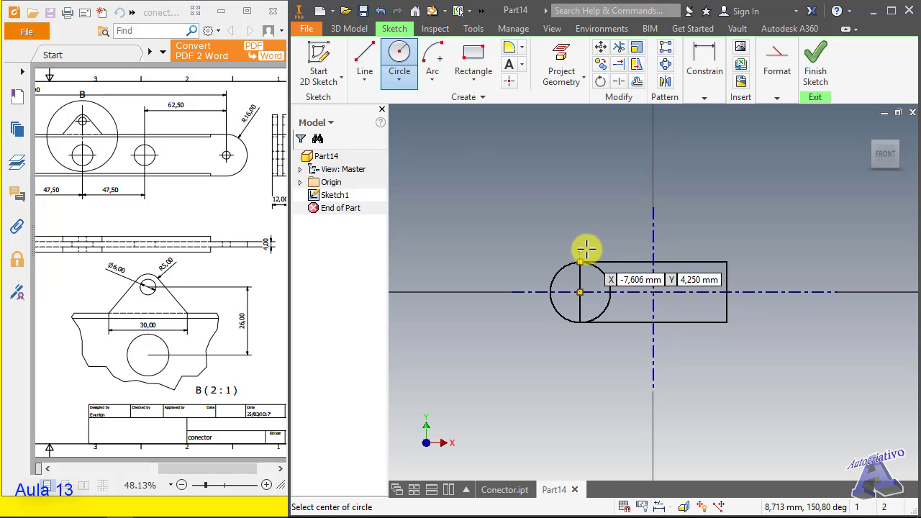
click(727, 291)
click(727, 262)
key(Escape)
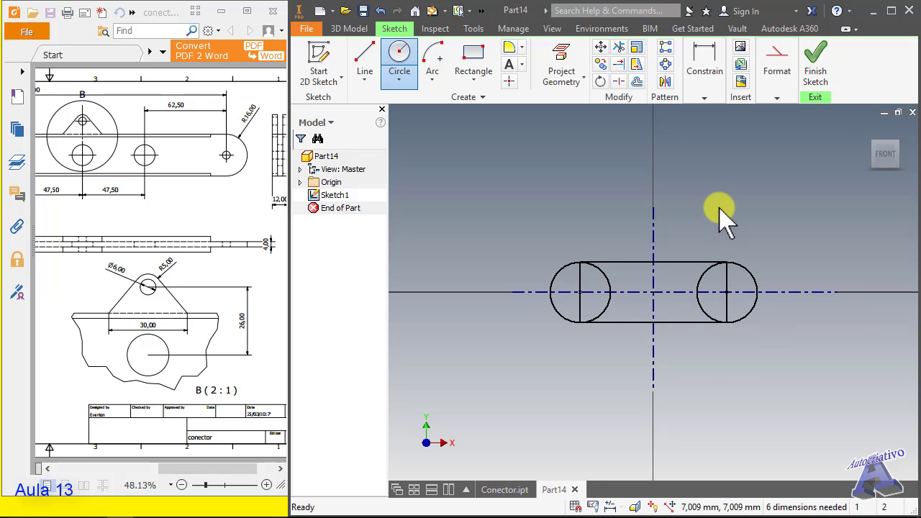
Try to apply an equal constraint between the two end circles.
click(705, 98)
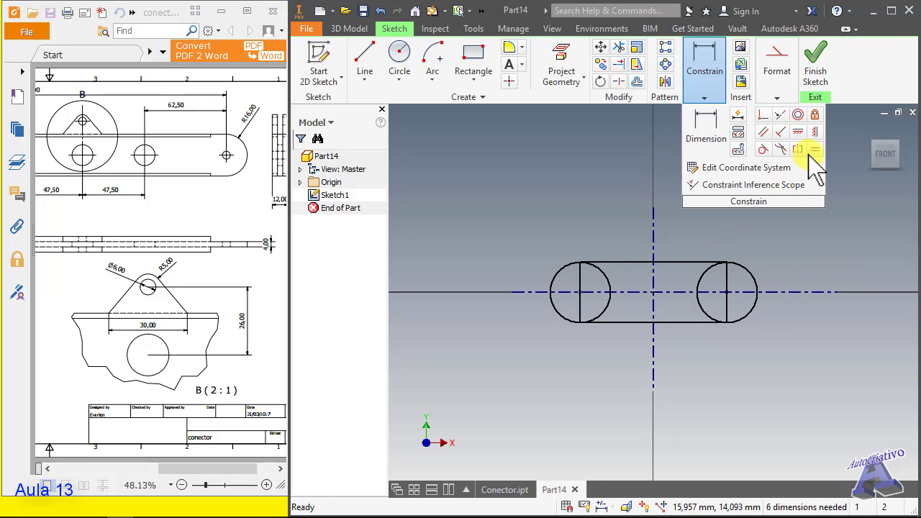
click(811, 158)
click(752, 284)
click(608, 288)
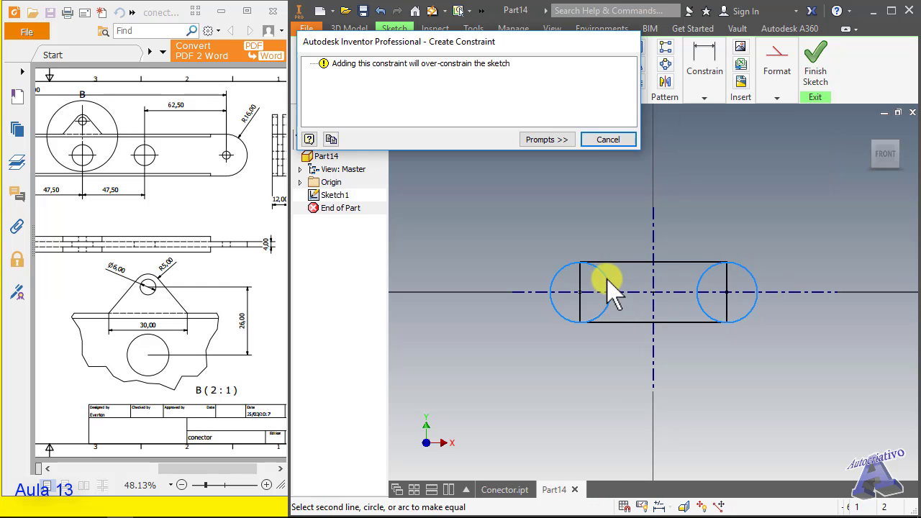
click(608, 138)
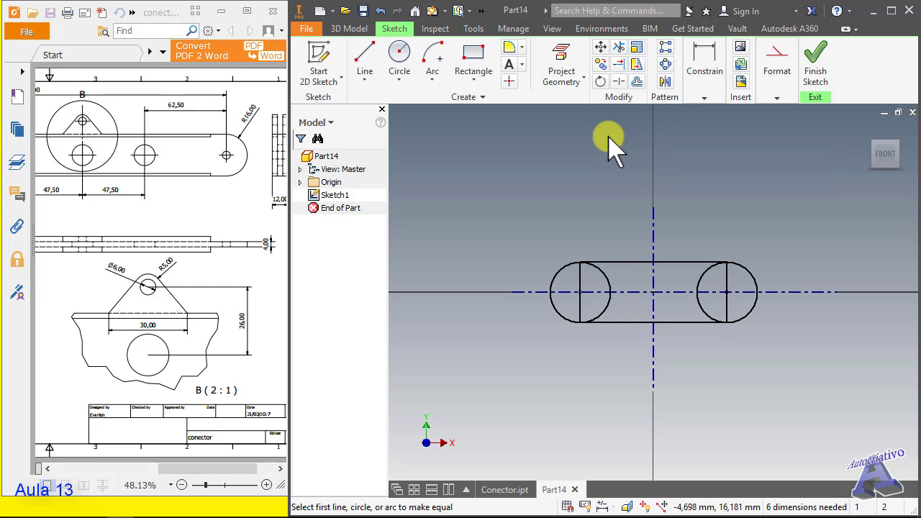
key(Escape)
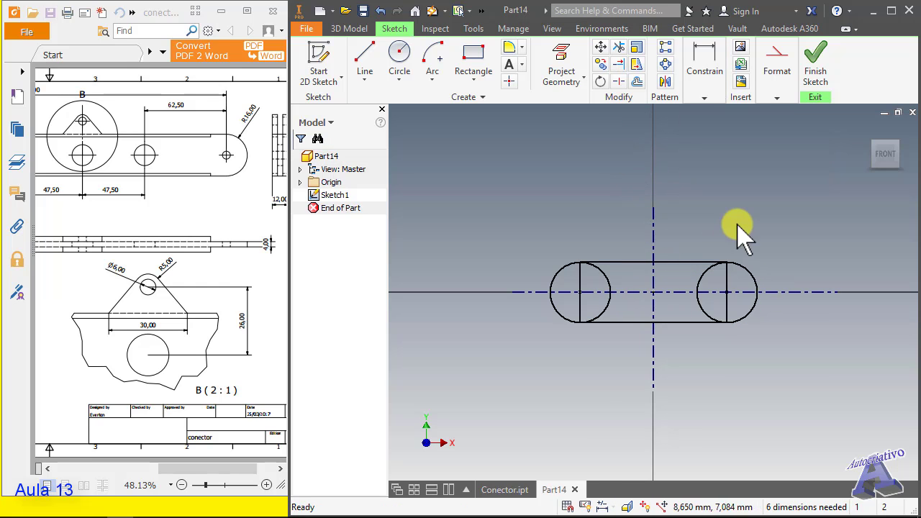
Trim the circles' inner halves and the rectangle's short sides to leave a slot outline, and make its two end arcs equal.
click(618, 47)
mouse_move(617, 288)
mouse_down()
mouse_move(572, 282)
mouse_move(586, 310)
mouse_up()
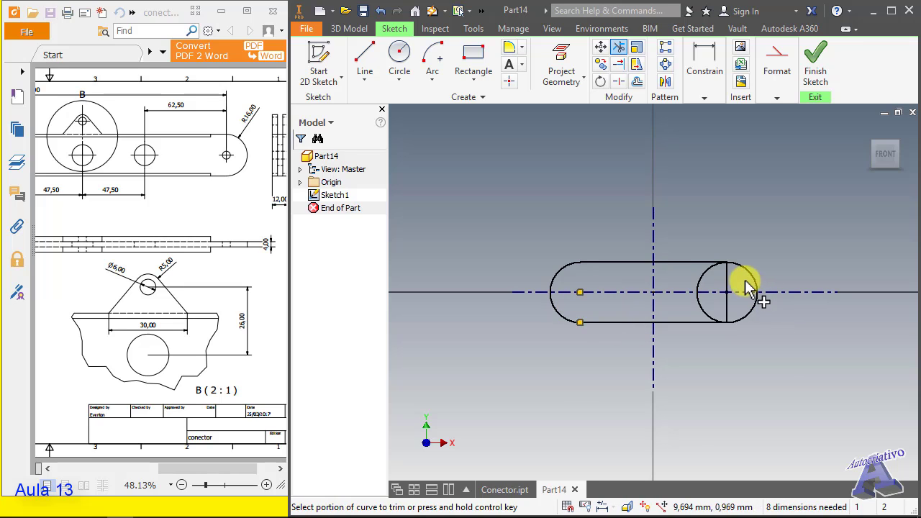
mouse_move(746, 294)
mouse_down()
mouse_move(714, 282)
mouse_move(719, 292)
mouse_move(706, 309)
mouse_up()
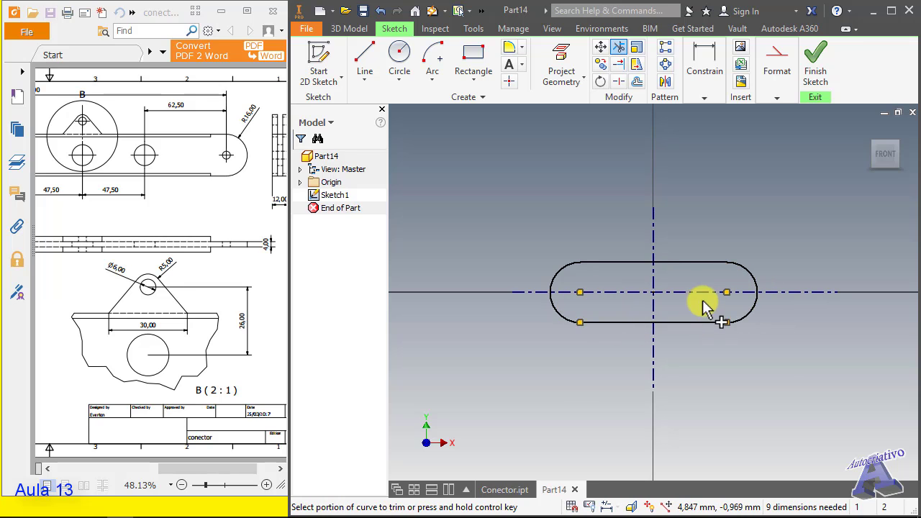
key(Escape)
click(705, 97)
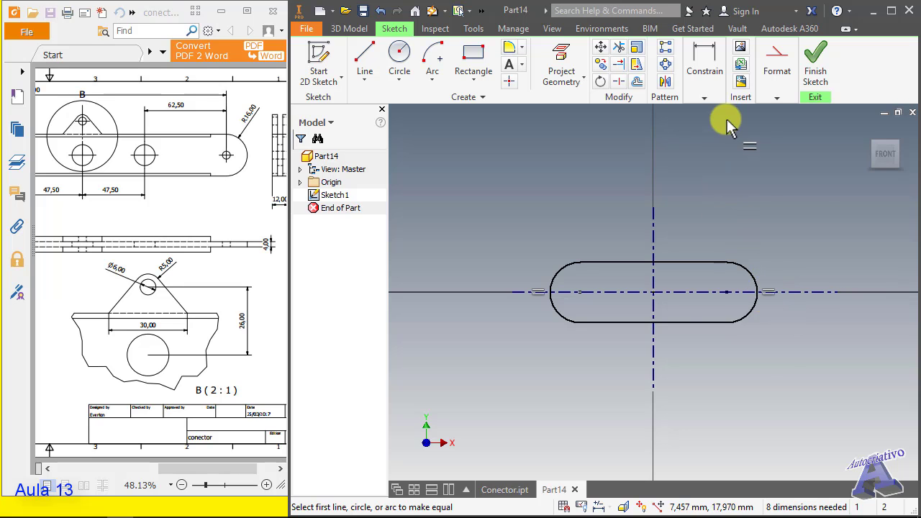
Dimension the distance between the two end arc centres above the slot at 300 mm.
click(704, 97)
click(709, 131)
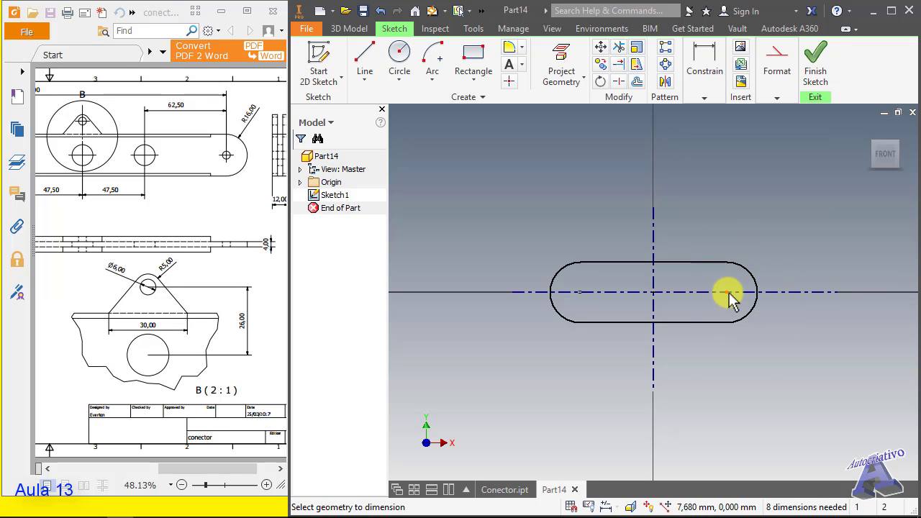
click(579, 293)
click(726, 293)
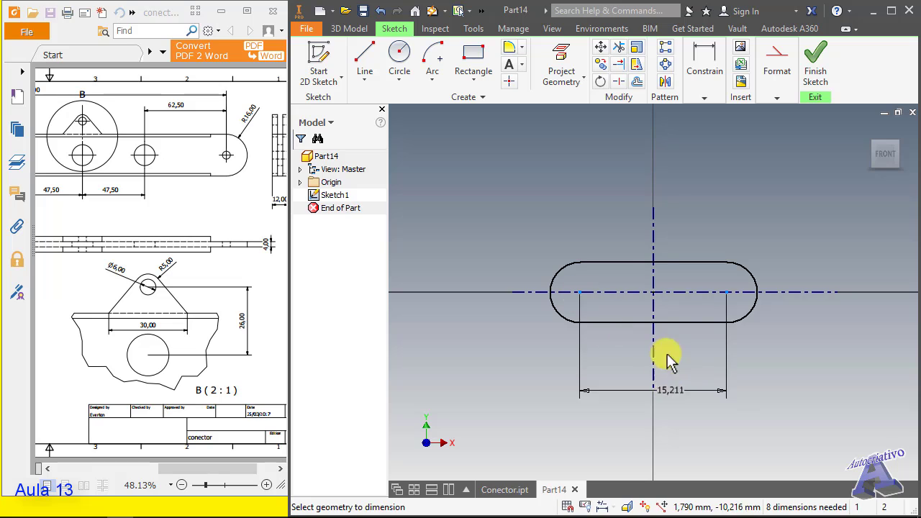
click(655, 184)
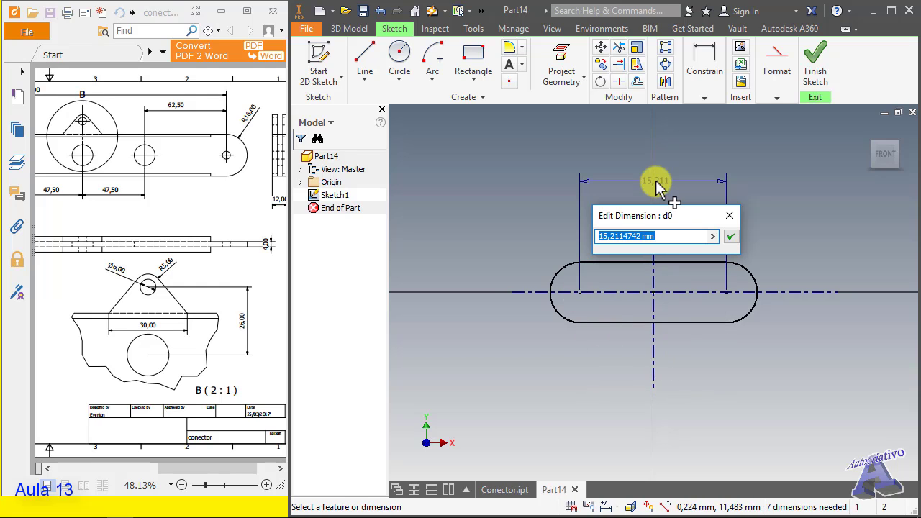
key(Return)
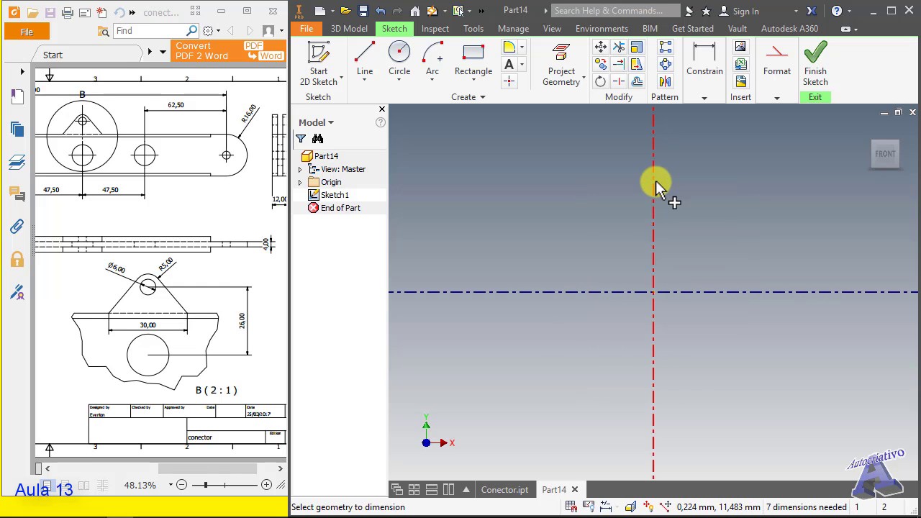
Add a radius dimension of 32 mm to the slot's right end arc.
scroll(654, 247, down, 2)
scroll(654, 246, up, 9)
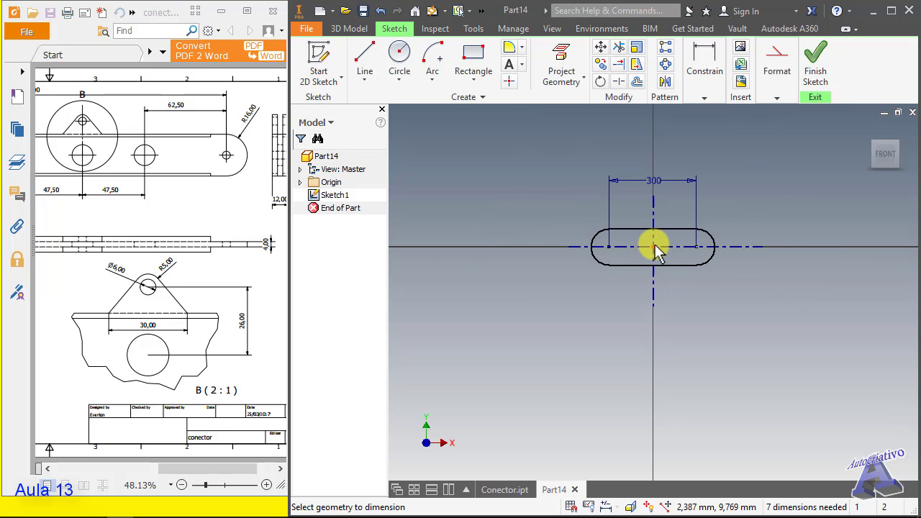
scroll(655, 246, down, 5)
scroll(655, 246, up, 4)
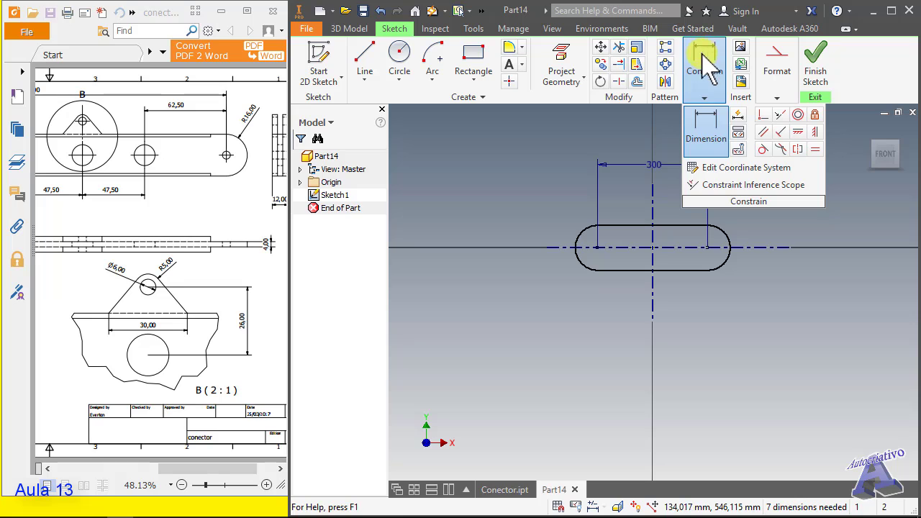
click(705, 133)
click(726, 235)
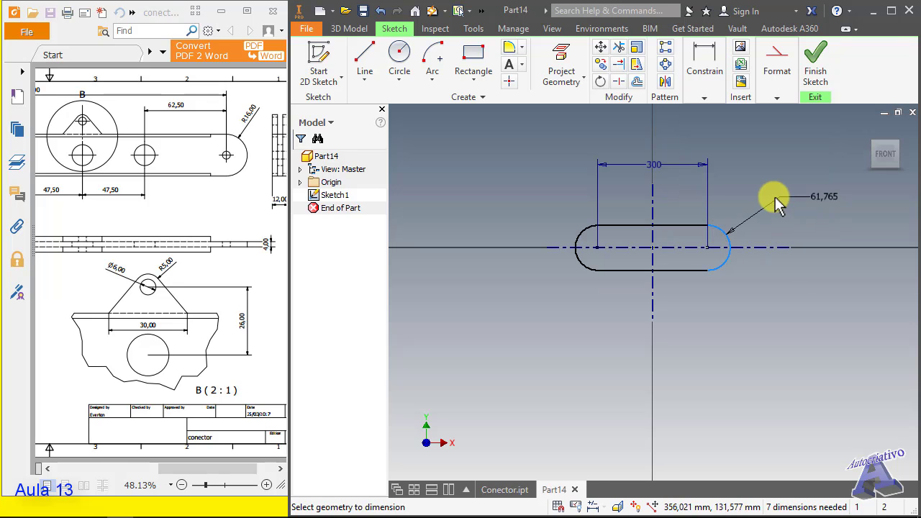
click(750, 216)
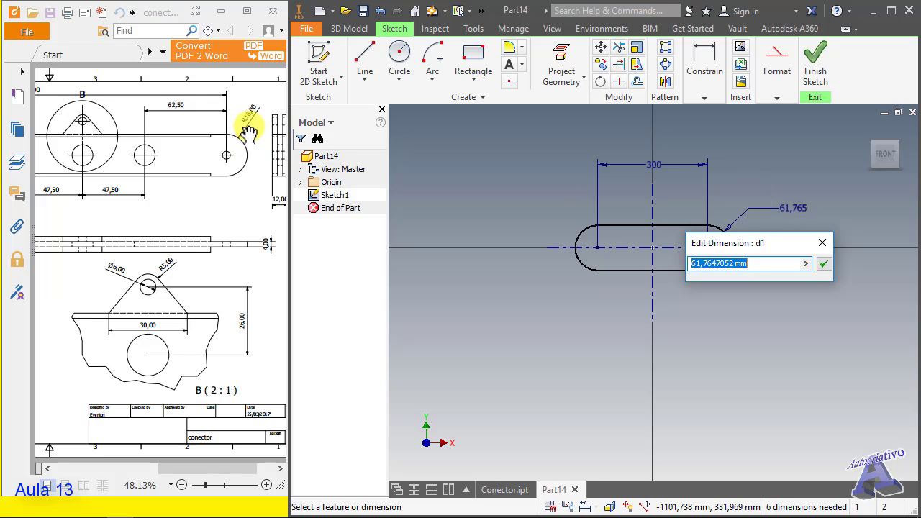
key(Return)
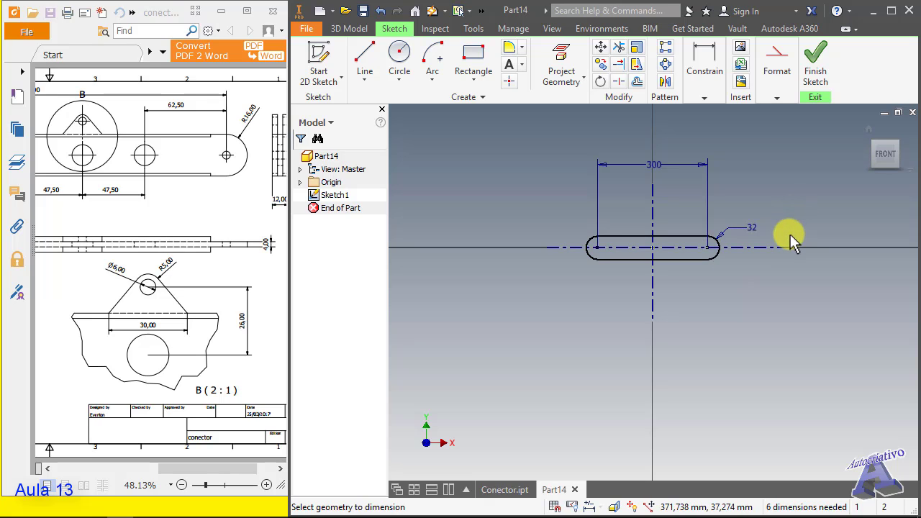
key(Escape)
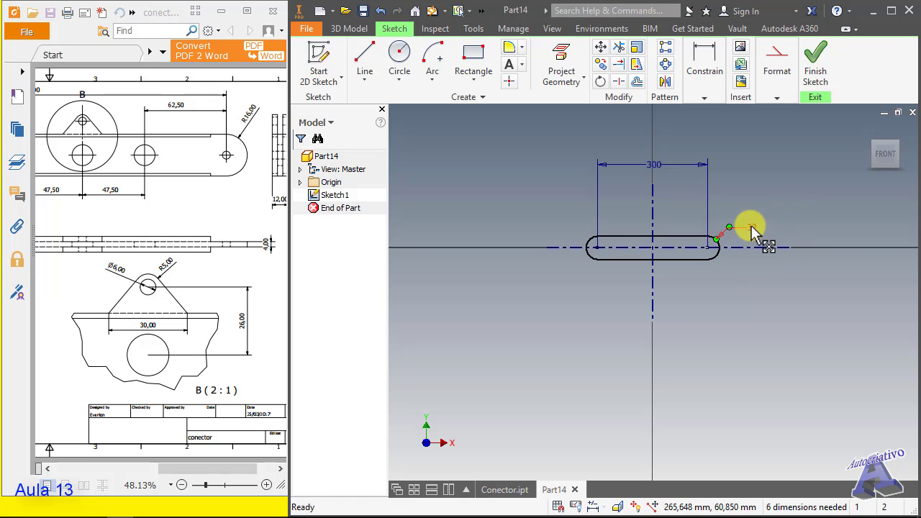
Set the right end arc's radius to 16 mm.
double_click(751, 229)
text(16)
key(Return)
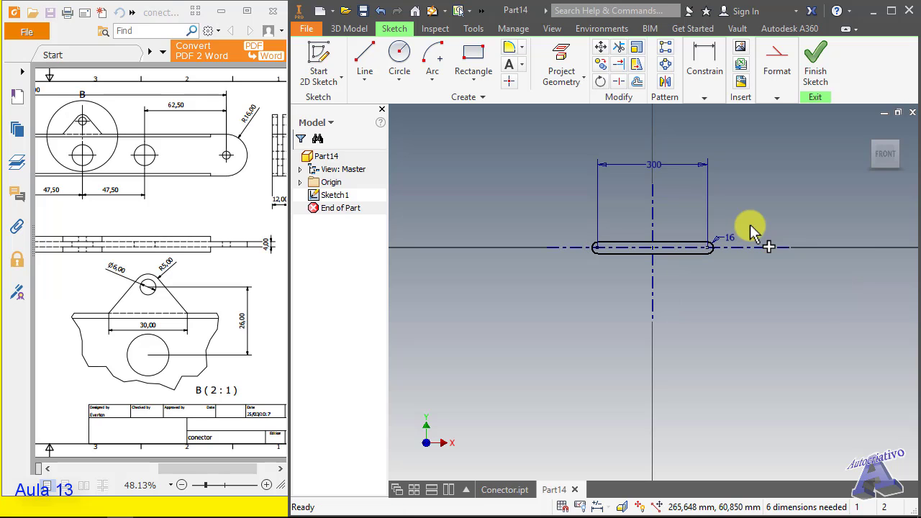
scroll(667, 242, down, 3)
scroll(670, 245, up, 7)
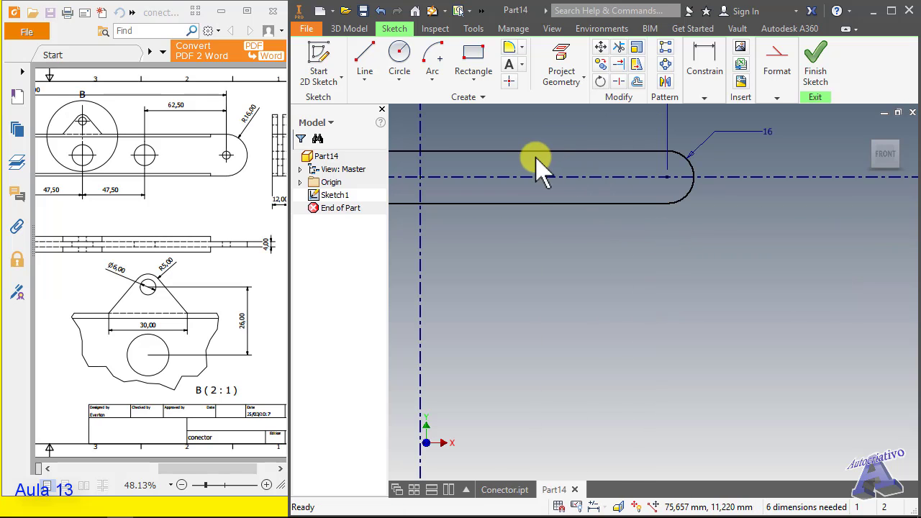
Draw a circle centred on the slot's left end arc centre, smaller than the end arc.
scroll(475, 147, down, 3)
scroll(477, 160, down, 3)
mouse_move(477, 160)
middle_down()
mouse_move(551, 197)
mouse_move(571, 238)
mouse_move(573, 228)
middle_up()
scroll(571, 238, up, 8)
scroll(574, 240, down, 2)
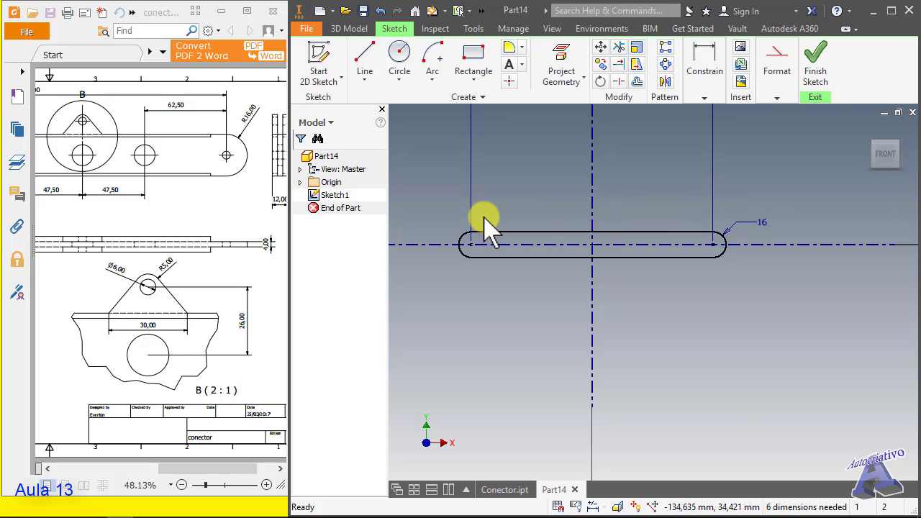
click(399, 55)
scroll(466, 244, down, 5)
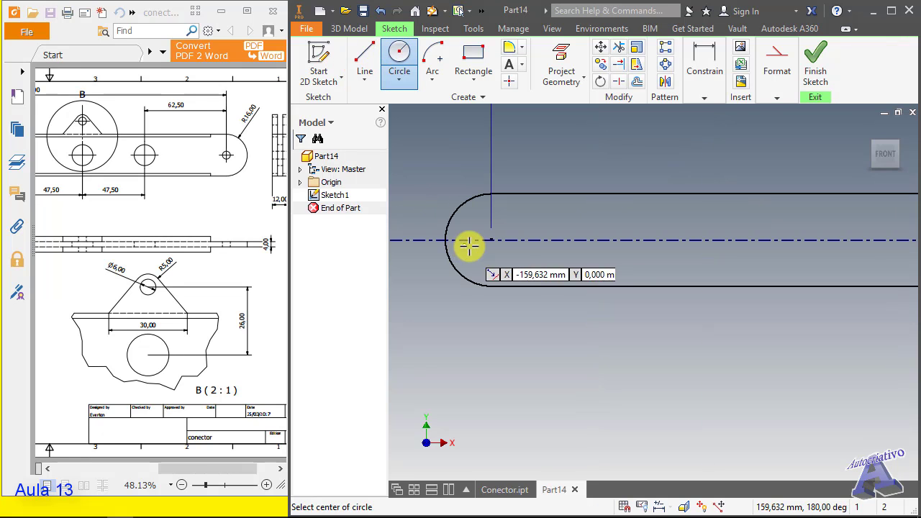
click(493, 240)
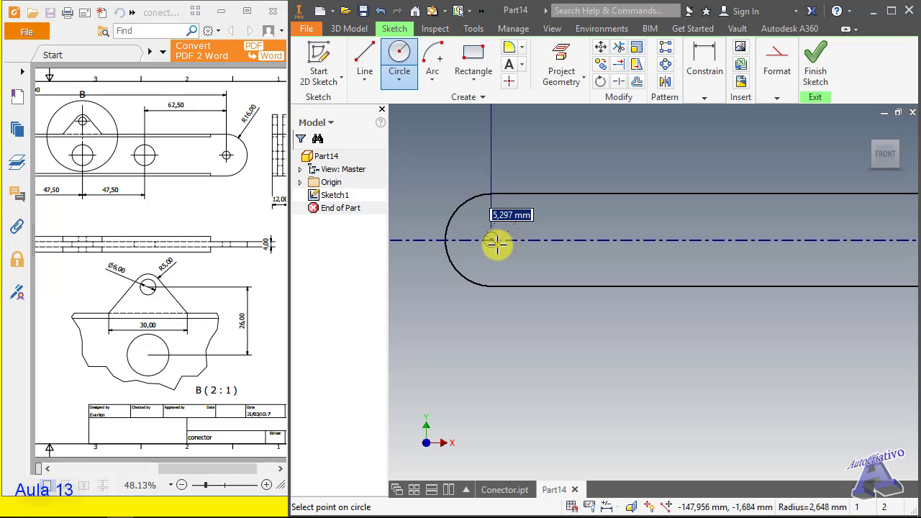
drag(175, 469, 81, 469)
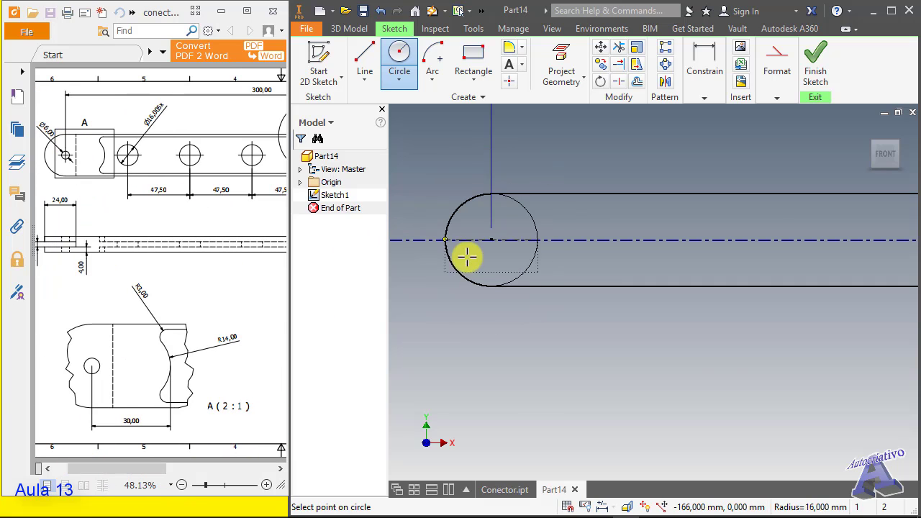
click(509, 228)
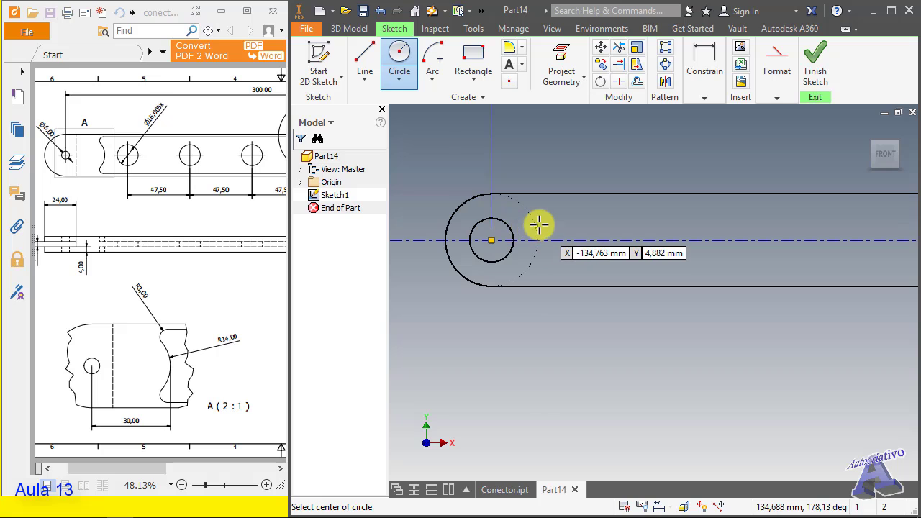
Draw a 6 mm diameter circle centred on the slot's right end arc centre.
scroll(539, 226, down, 2)
scroll(539, 226, up, 5)
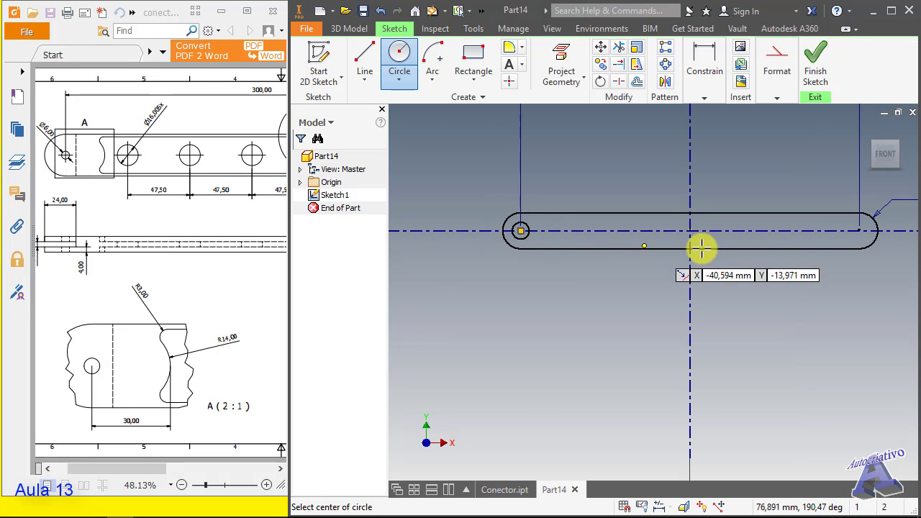
click(853, 231)
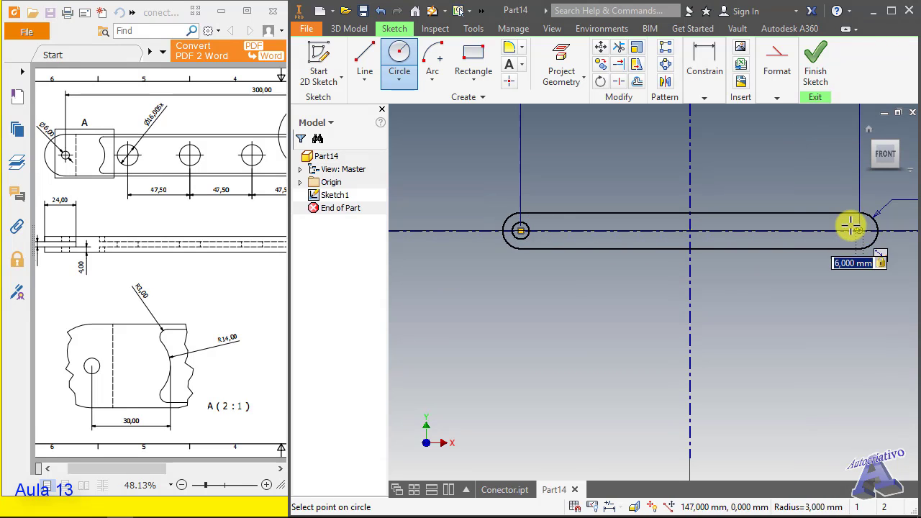
click(851, 226)
scroll(879, 234, down, 2)
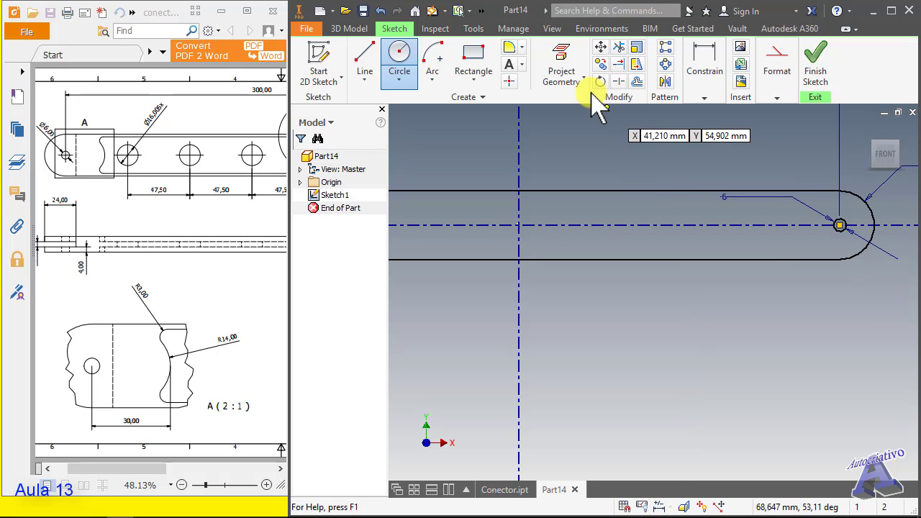
key(Escape)
Make the left end circle equal to the 6 mm right one and move the 6 mm dimension above the slot.
scroll(679, 199, up, 1)
mouse_move(489, 184)
middle_down()
mouse_move(545, 209)
mouse_move(550, 223)
middle_up()
click(705, 72)
click(816, 164)
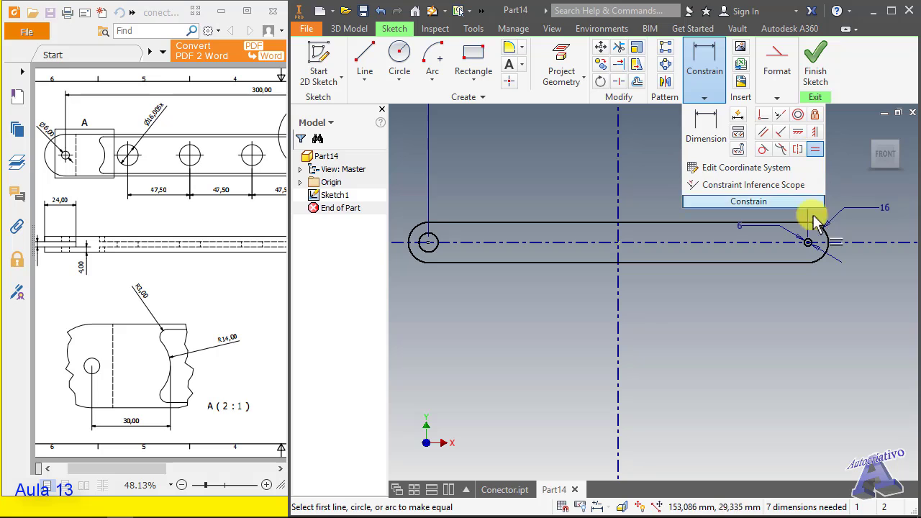
click(813, 244)
click(436, 246)
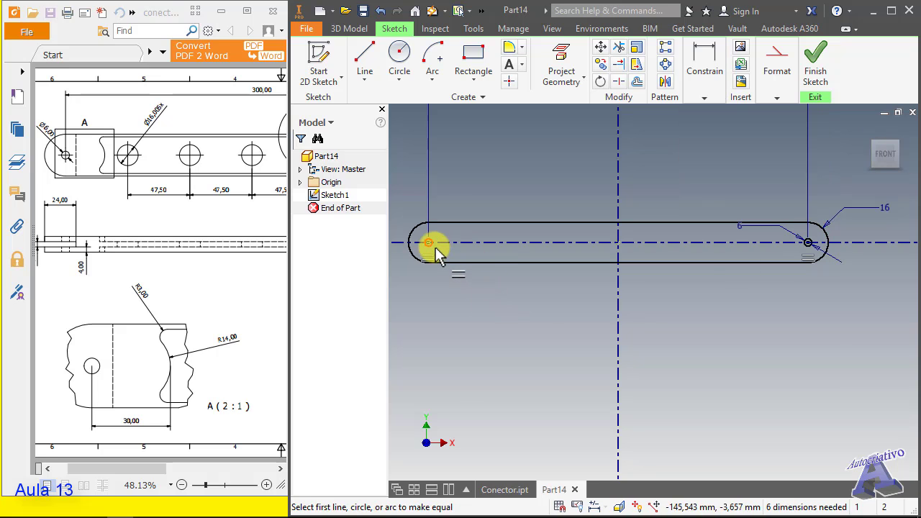
key(Escape)
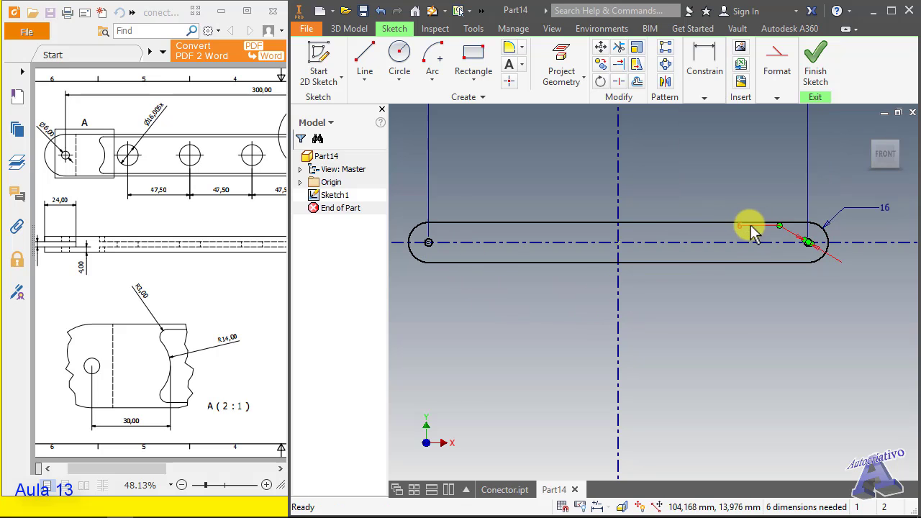
drag(736, 230, 757, 182)
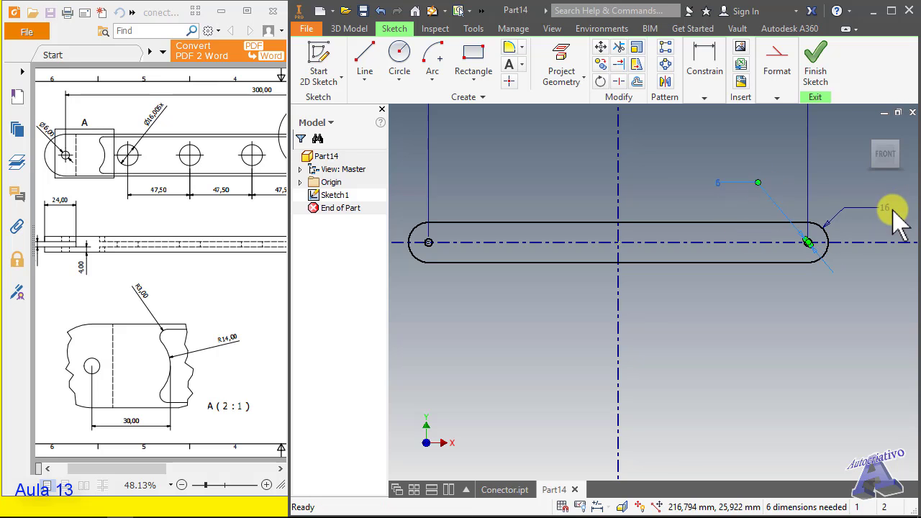
scroll(442, 264, down, 3)
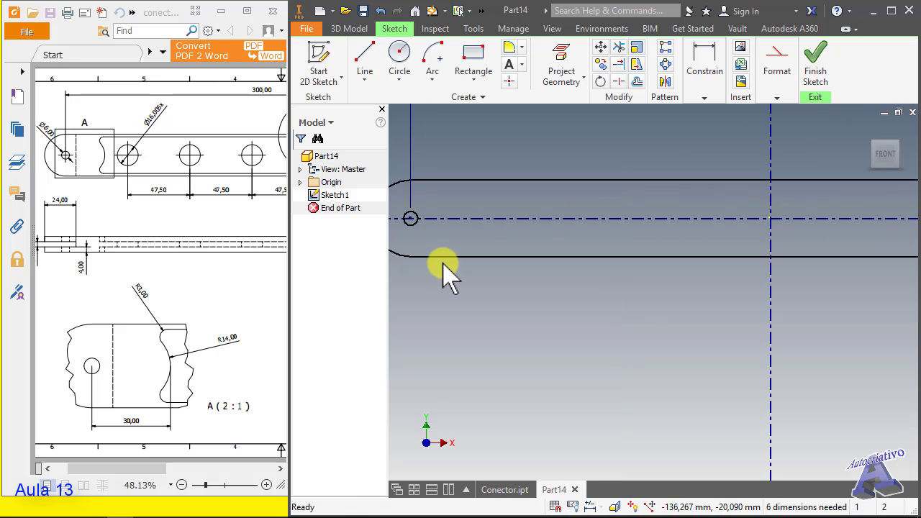
Finish the sketch and extrude the slot profile symmetrically to the bar thickness given in the drawing, leaving both end holes open.
click(820, 58)
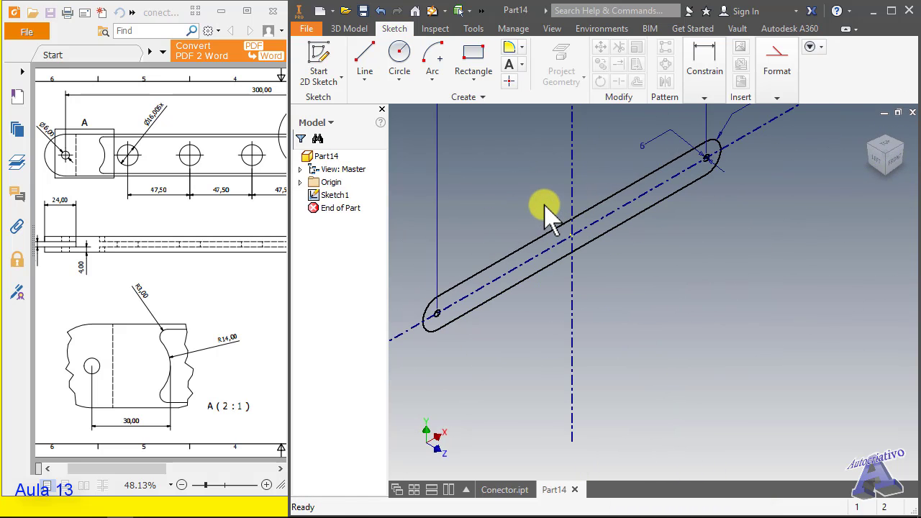
click(354, 30)
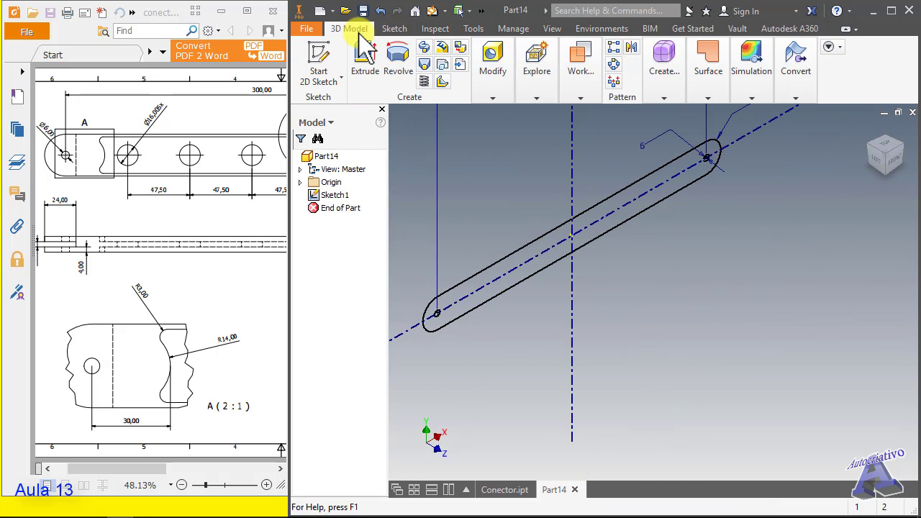
click(365, 61)
click(544, 245)
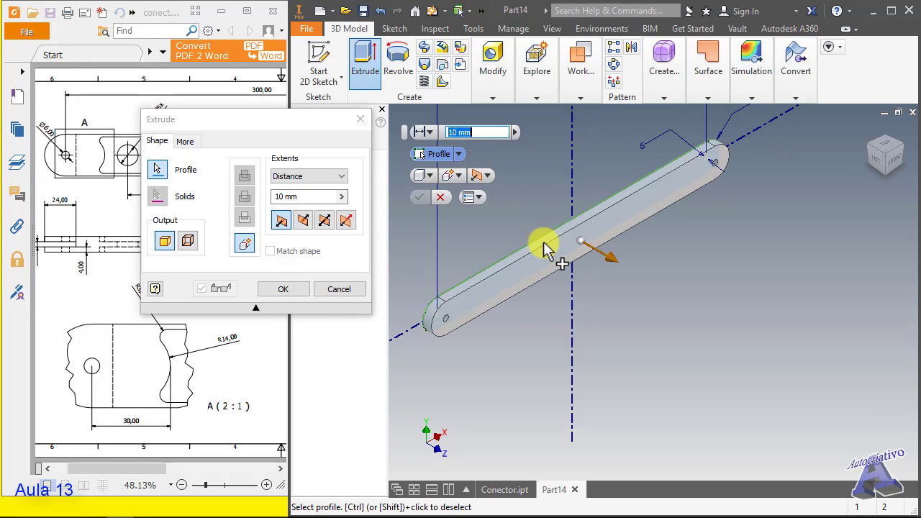
click(325, 221)
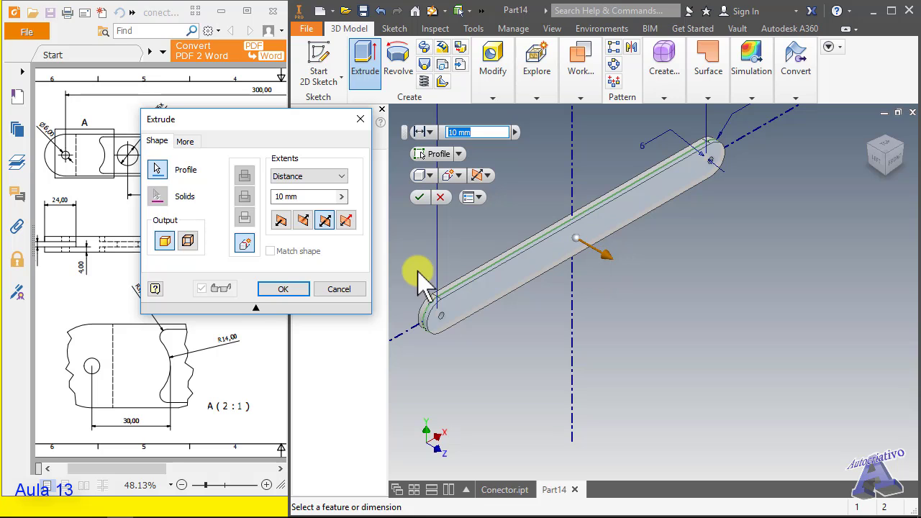
drag(101, 300, 195, 304)
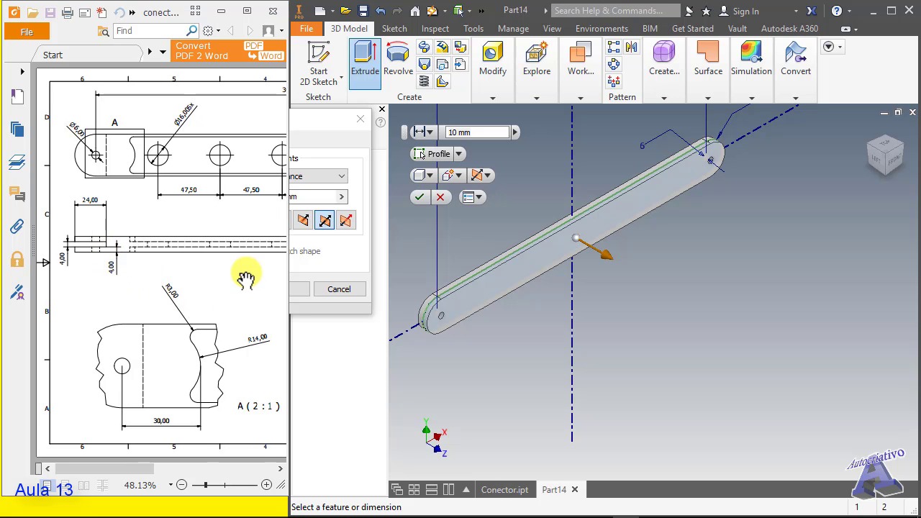
click(328, 195)
drag(328, 195, 272, 194)
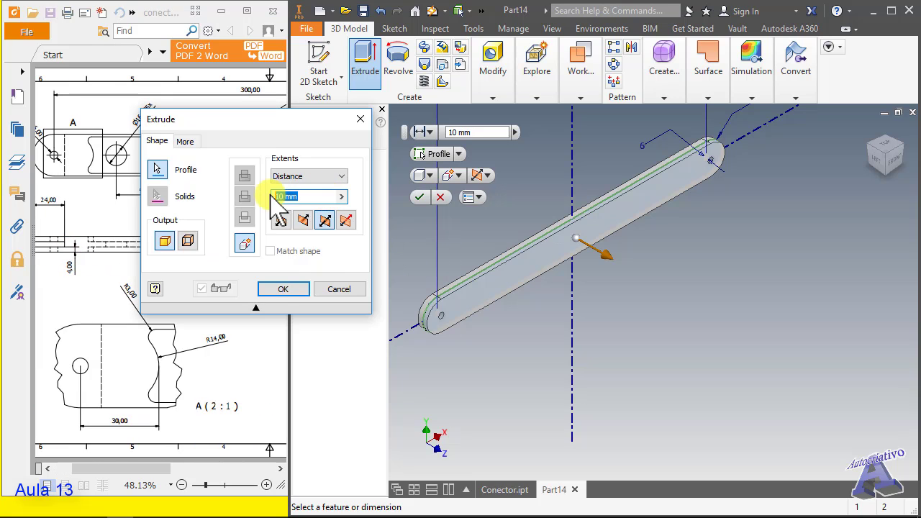
click(306, 285)
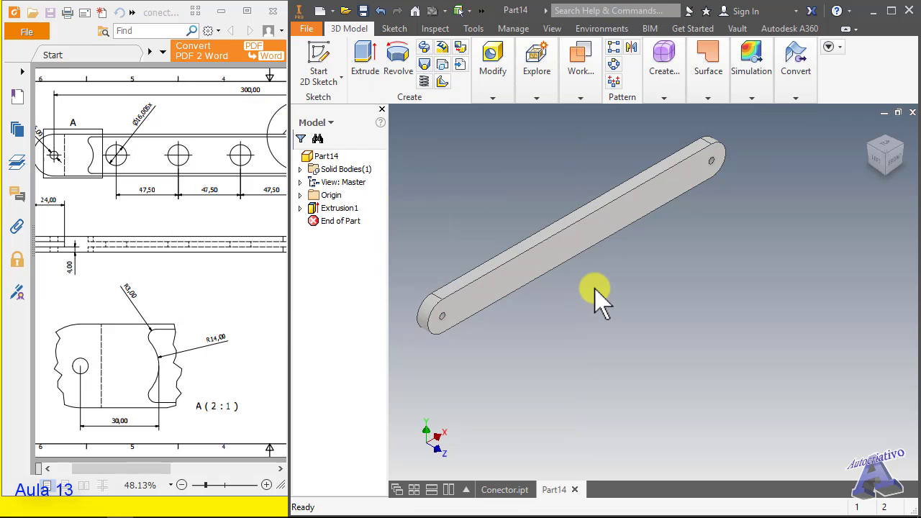
Examine the extruded bar and the drawing's hole spacing, end details and lug details.
shift+middle_drag(603, 284, 554, 253)
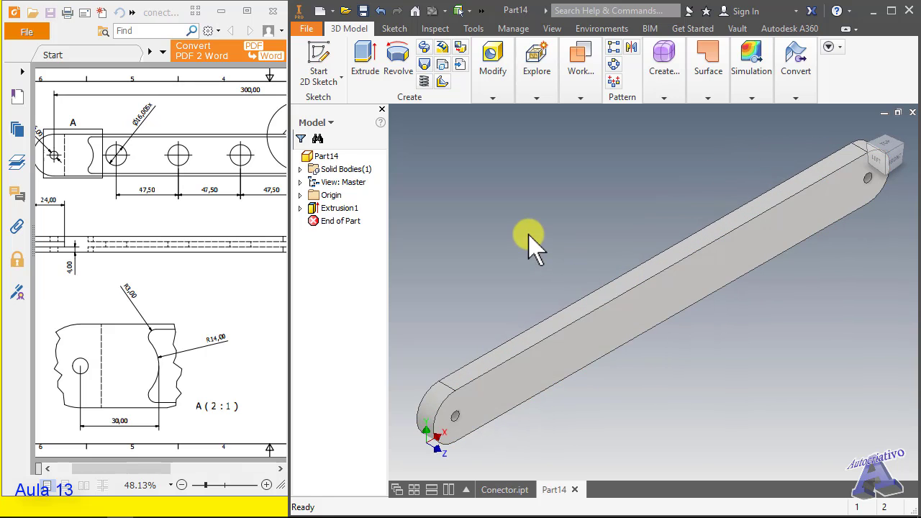
scroll(604, 312, down, 3)
scroll(604, 312, up, 7)
scroll(604, 313, down, 3)
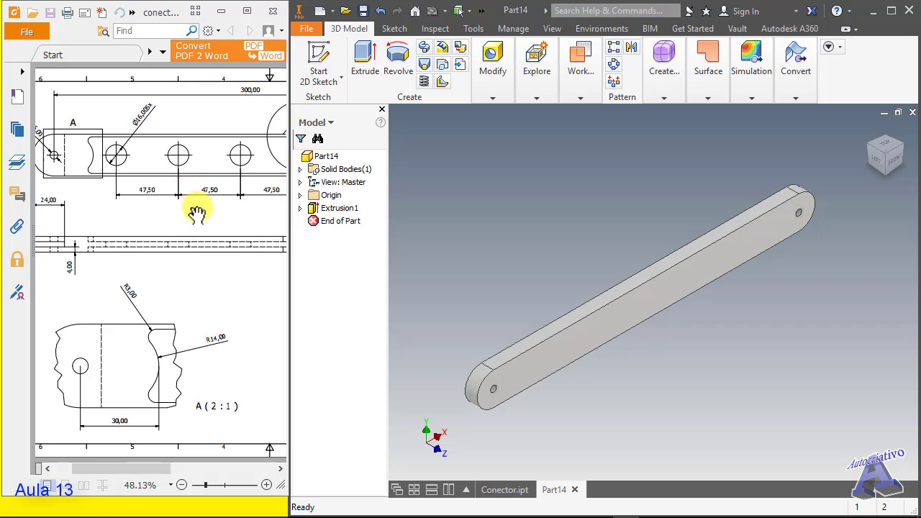
mouse_move(230, 205)
mouse_down()
mouse_move(185, 205)
mouse_move(247, 212)
mouse_up()
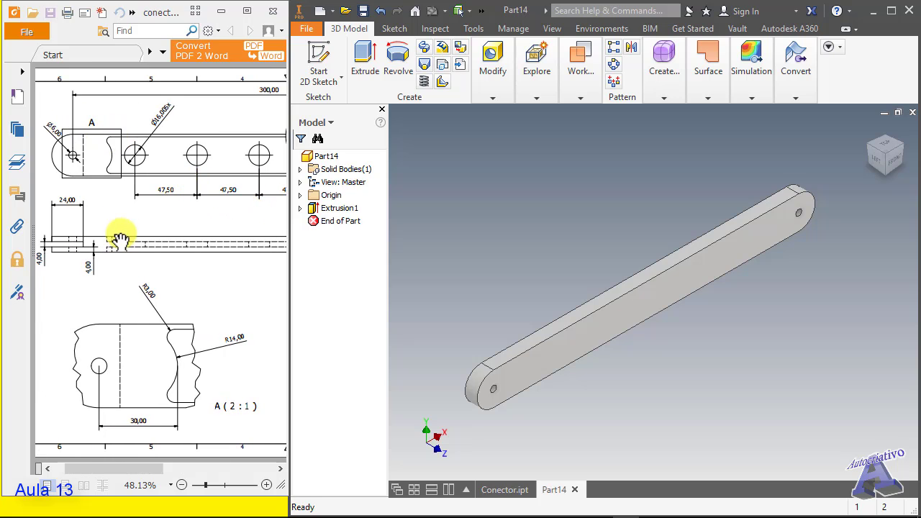
drag(220, 221, 67, 228)
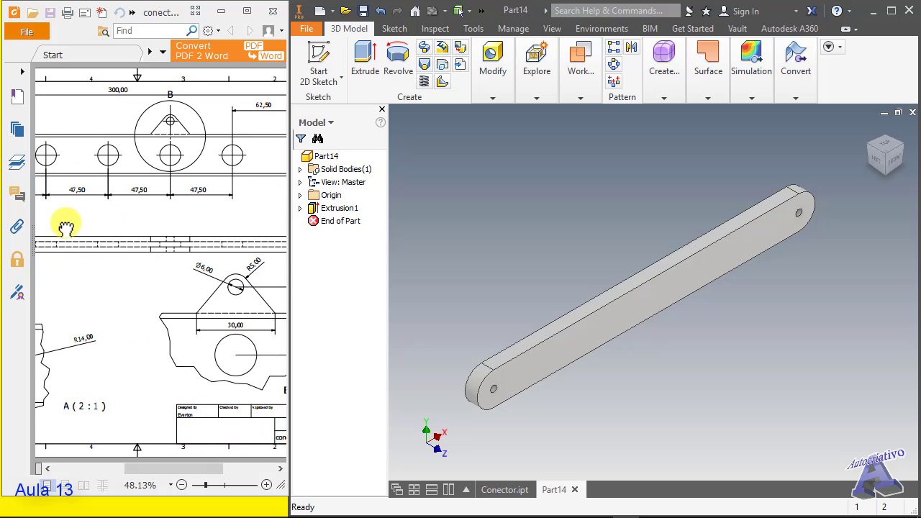
drag(226, 214, 124, 226)
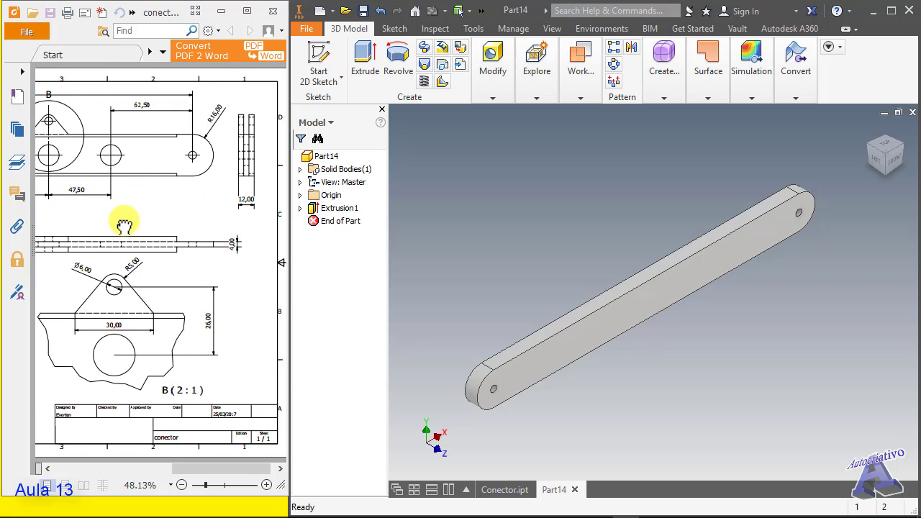
mouse_move(133, 214)
mouse_down()
mouse_move(239, 218)
mouse_move(223, 211)
mouse_up()
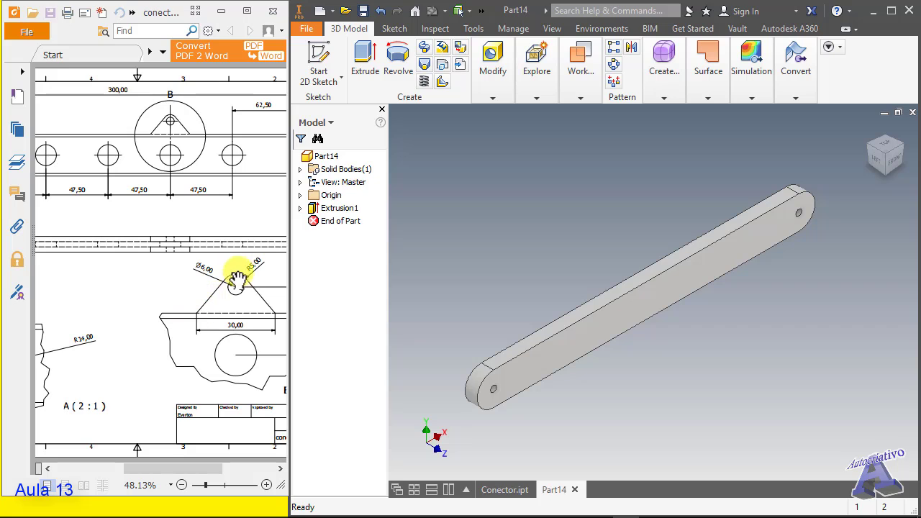
drag(196, 247, 106, 266)
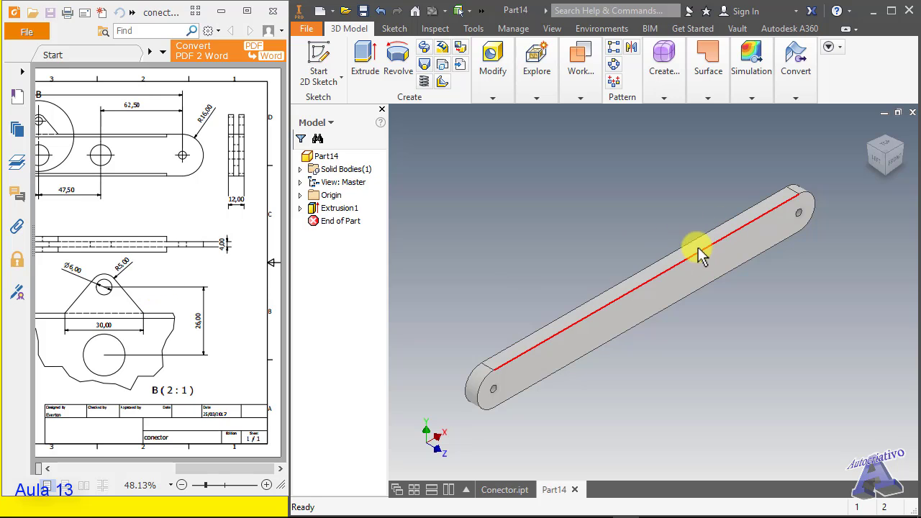
drag(99, 245, 218, 244)
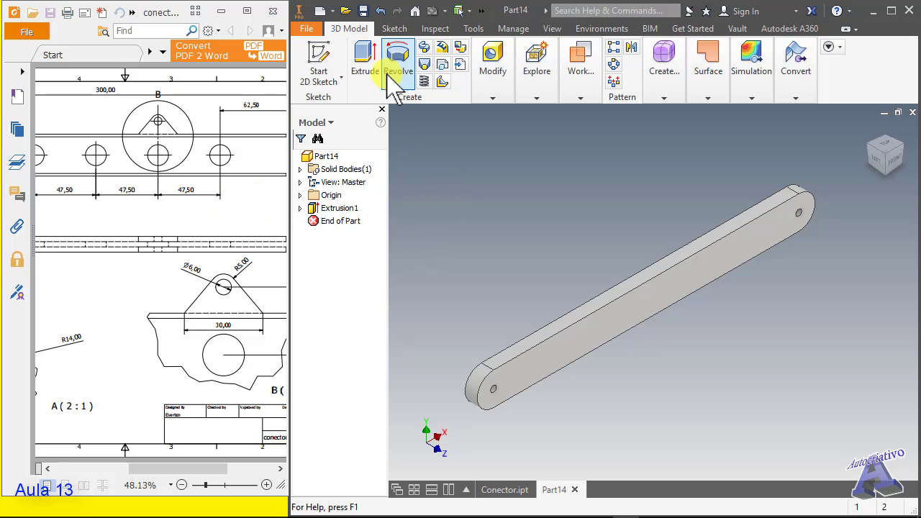
Start a sketch on the bar's front face and place a point on its horizontal centreline, right of the middle.
click(395, 28)
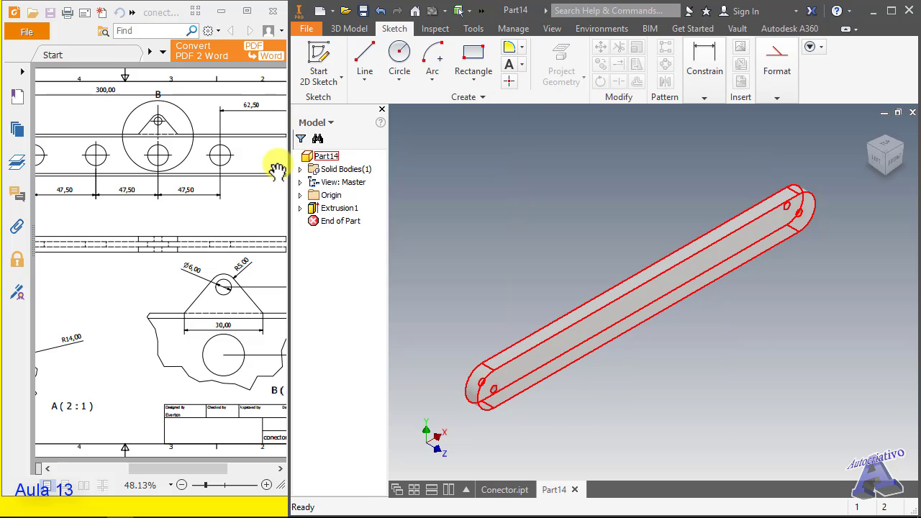
click(510, 82)
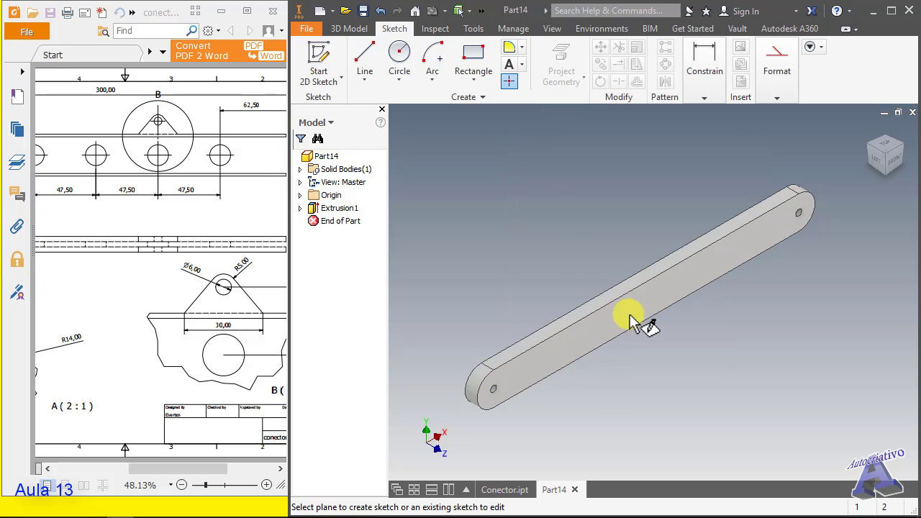
click(684, 291)
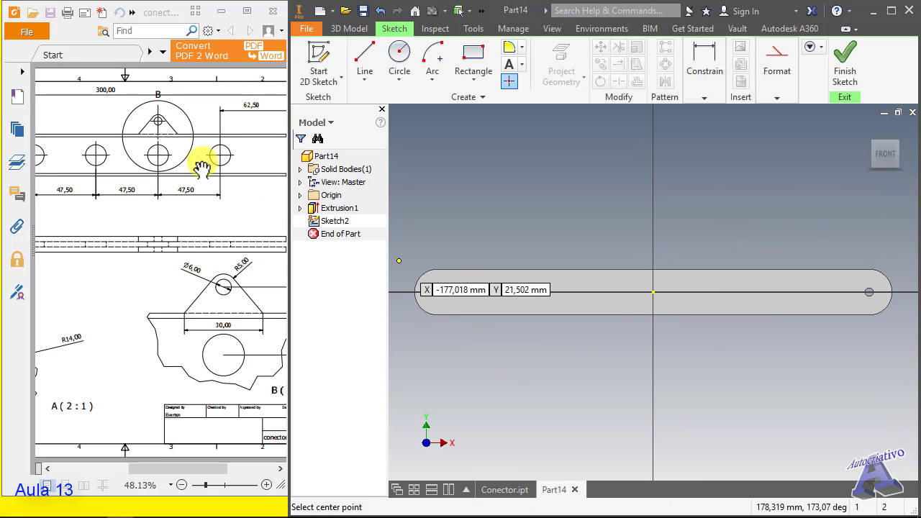
ctrl+scroll(173, 210, down, 2)
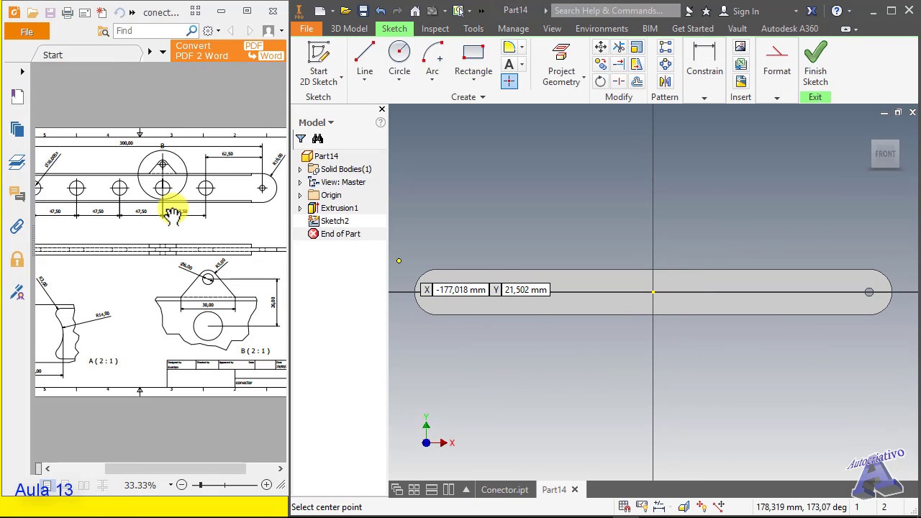
mouse_move(173, 210)
mouse_down()
mouse_move(200, 233)
mouse_move(191, 232)
mouse_up()
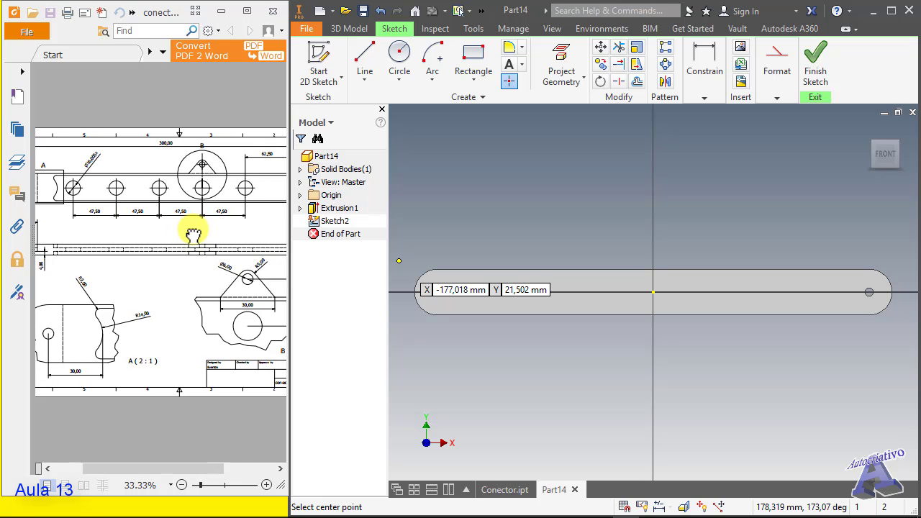
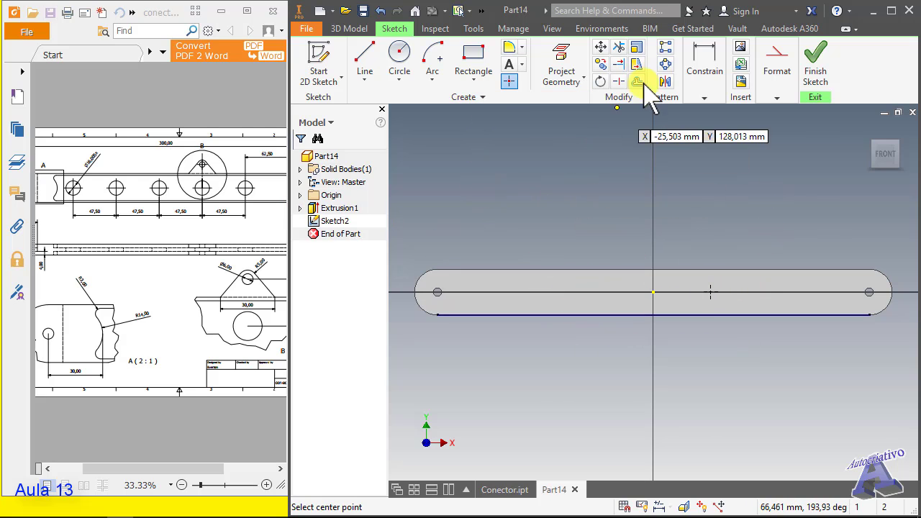
click(704, 97)
drag(250, 214, 165, 265)
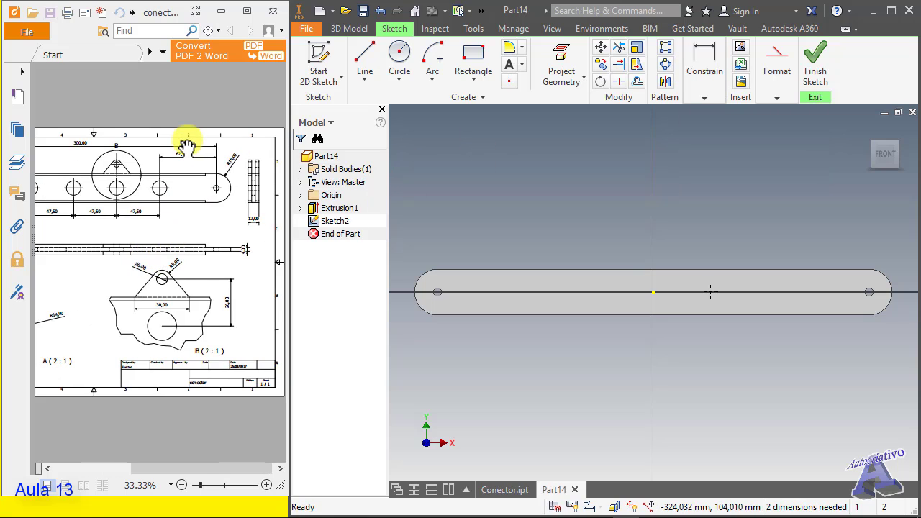
Dimension the sketch point 62.5 mm from the centre of the bar's right end hole and finish the sketch.
ctrl+scroll(189, 146, up, 2)
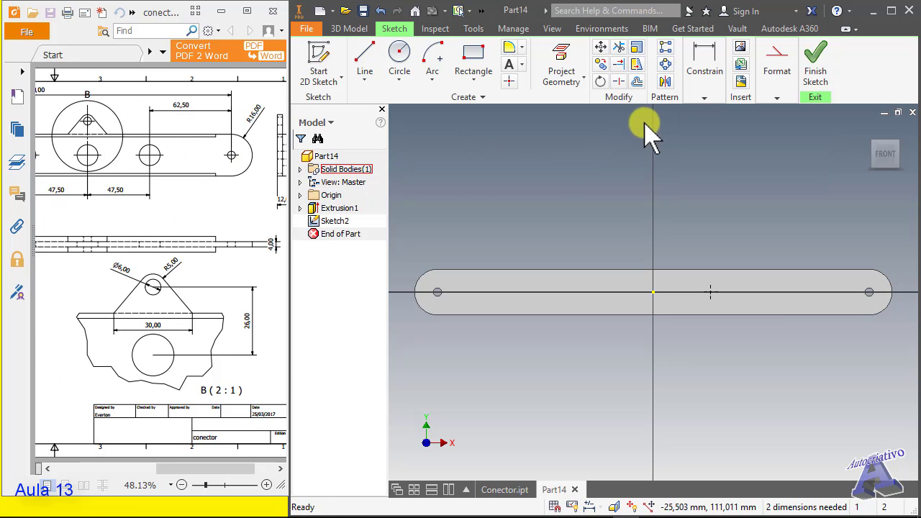
click(704, 98)
click(705, 123)
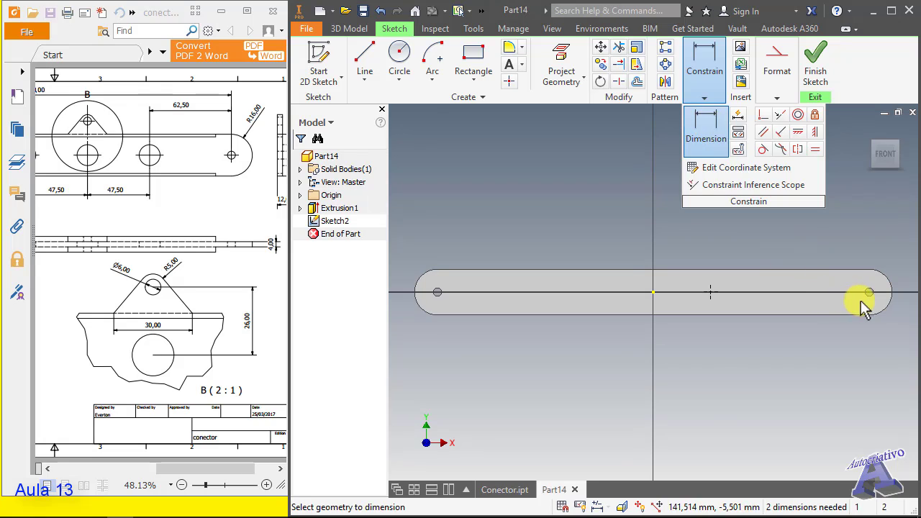
click(868, 293)
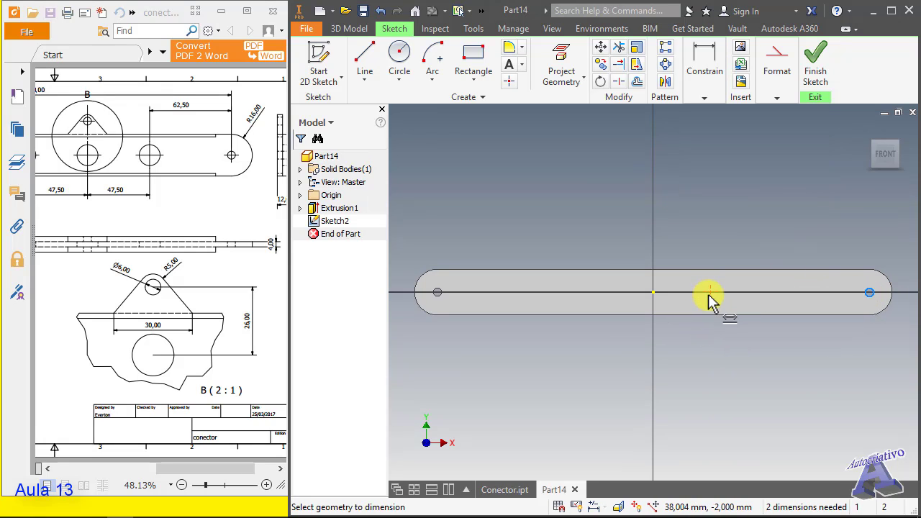
click(709, 293)
click(786, 220)
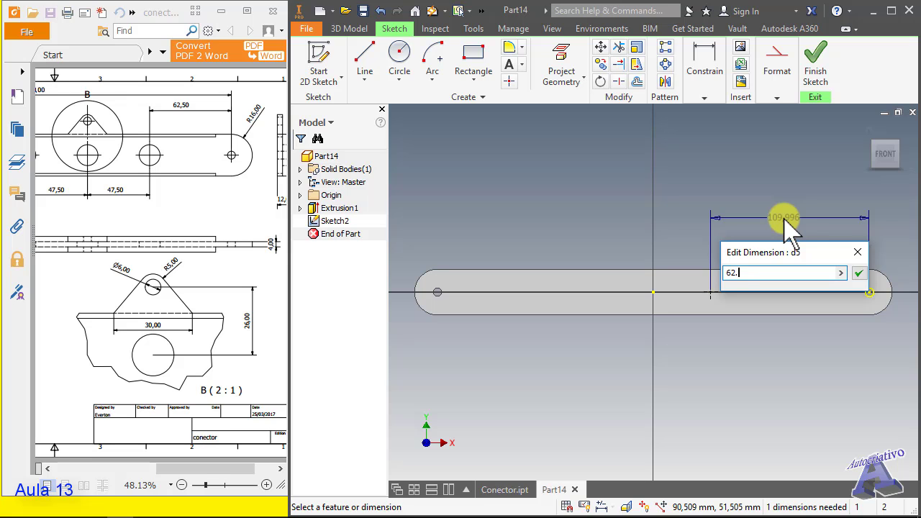
key(Return)
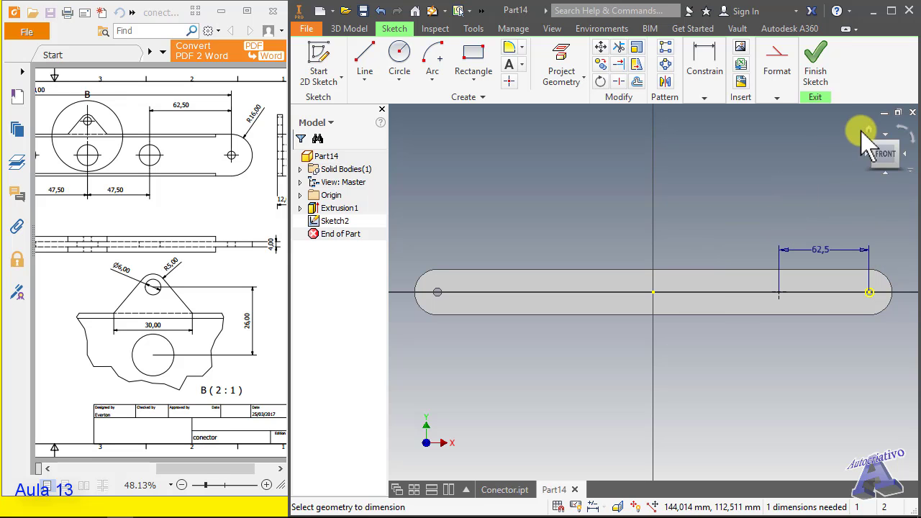
click(815, 59)
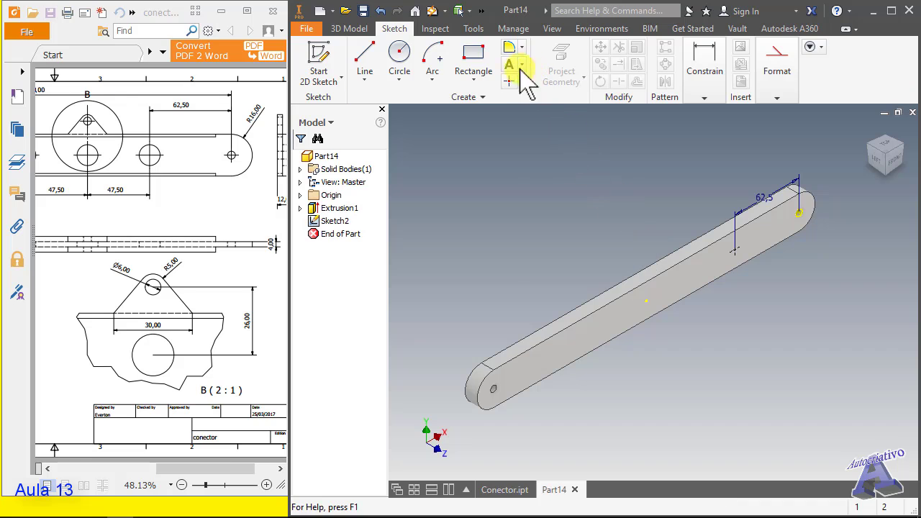
Start a Hole feature centred on the sketched point on the bar's front face.
click(354, 28)
click(495, 63)
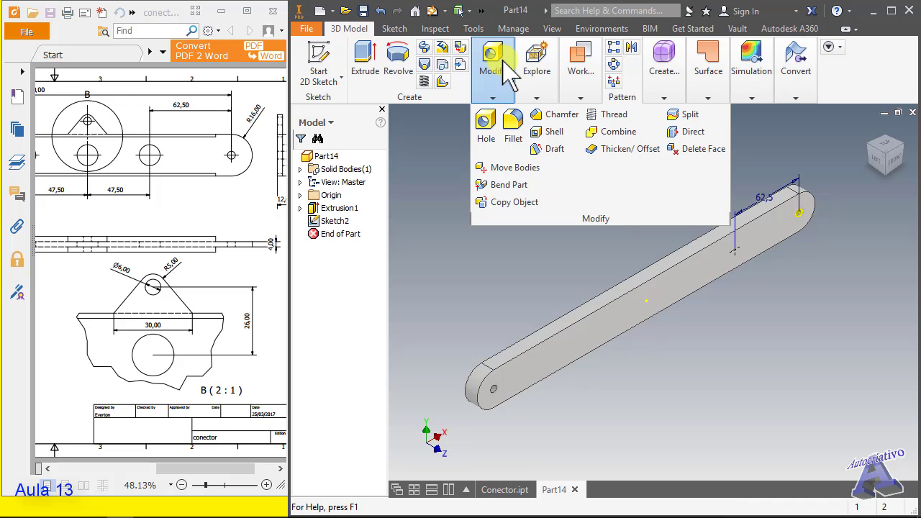
click(488, 130)
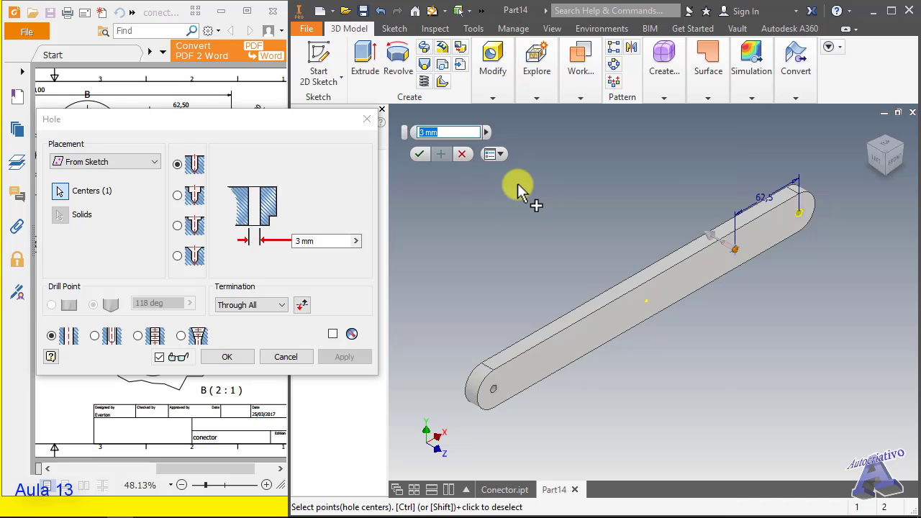
click(121, 161)
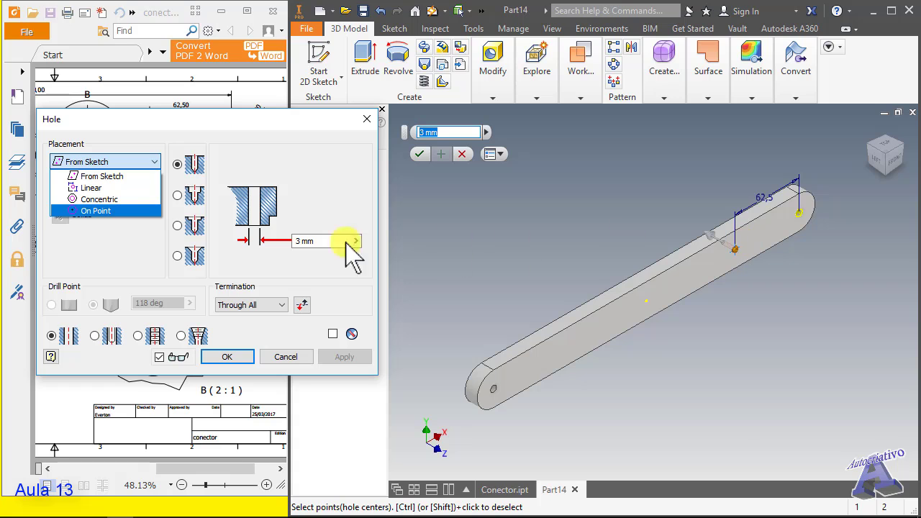
click(96, 210)
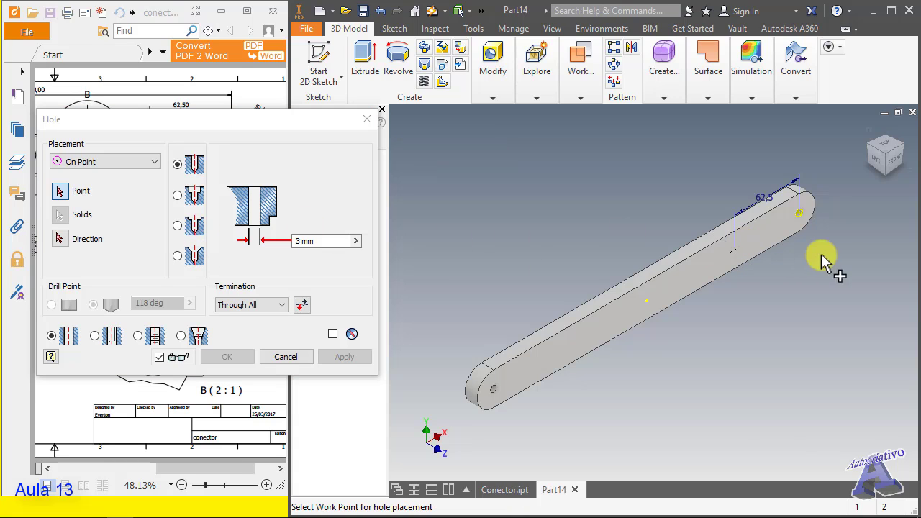
click(61, 191)
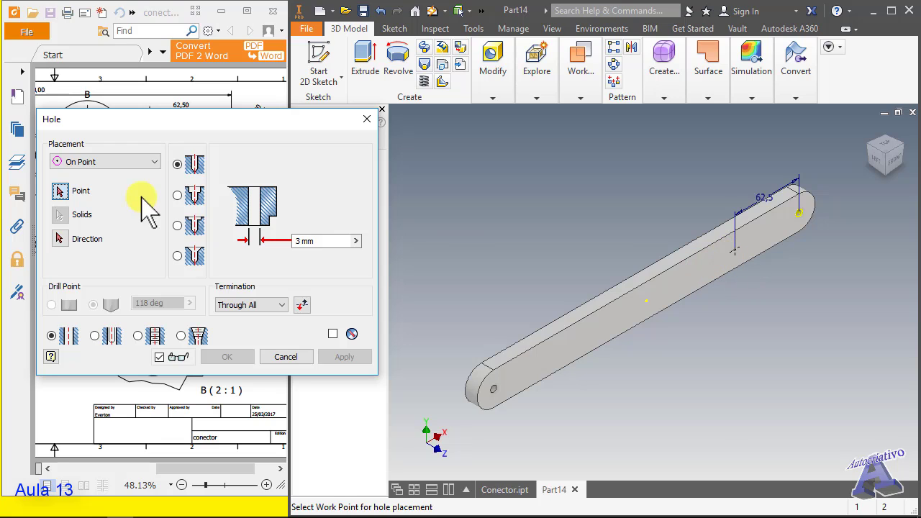
click(115, 162)
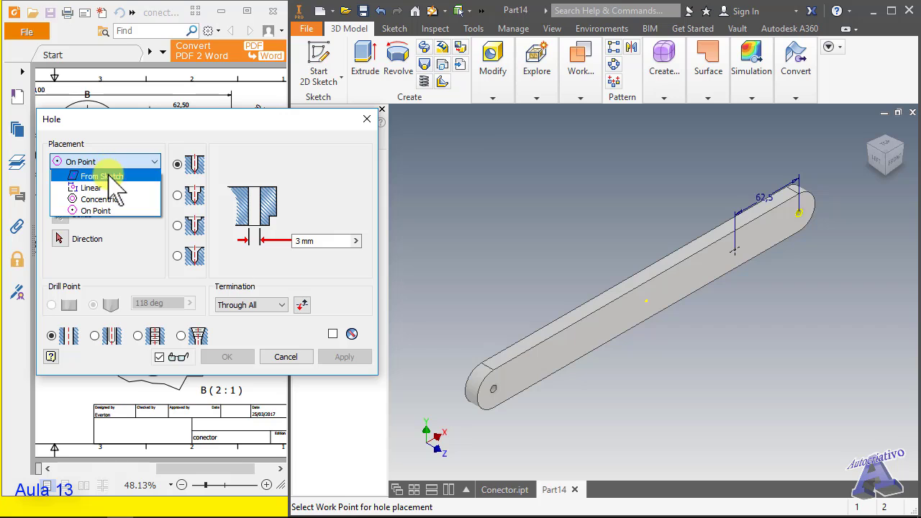
click(112, 177)
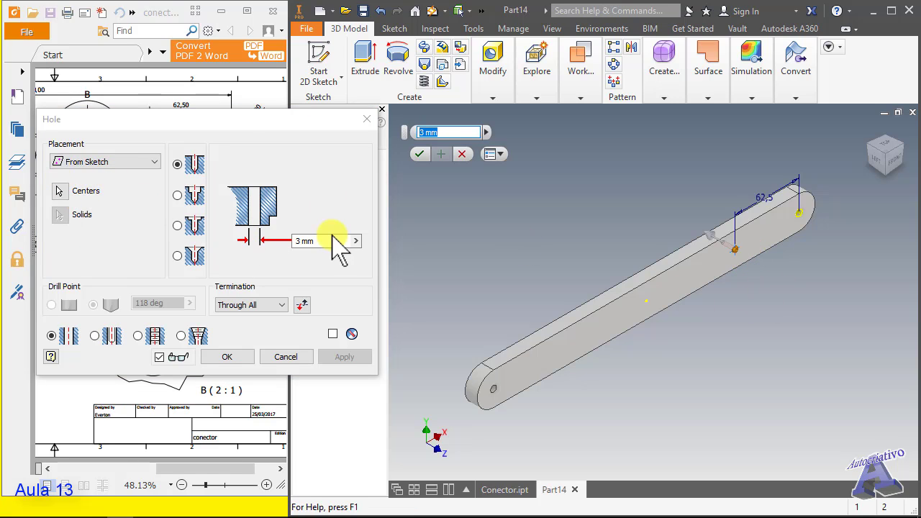
Create a 16 mm Through All hole at the sketched centre point 62,5 mm from the bar's end hole.
drag(221, 121, 491, 88)
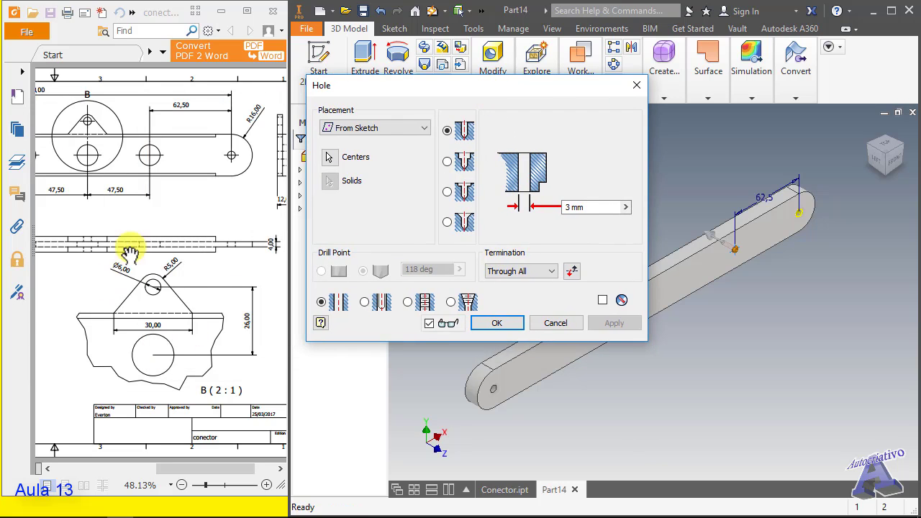
drag(108, 251, 240, 257)
drag(132, 211, 208, 221)
drag(545, 83, 292, 80)
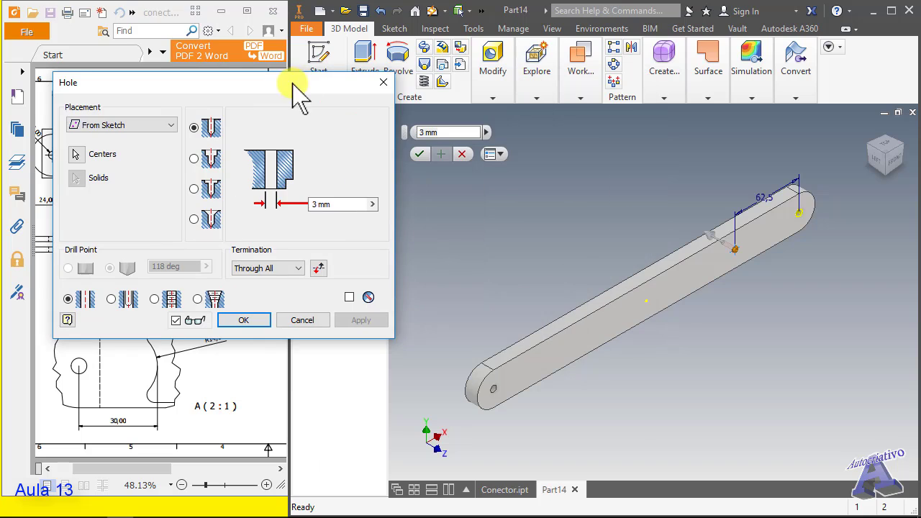
click(347, 204)
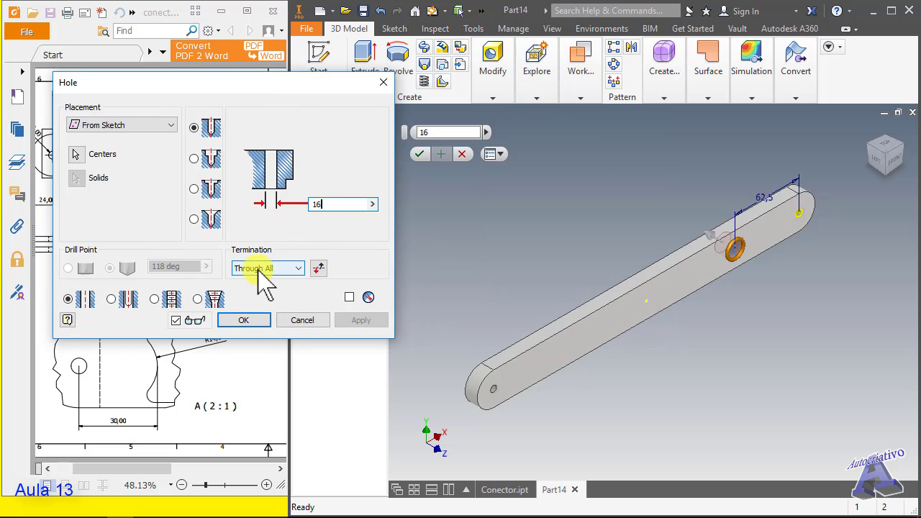
click(248, 319)
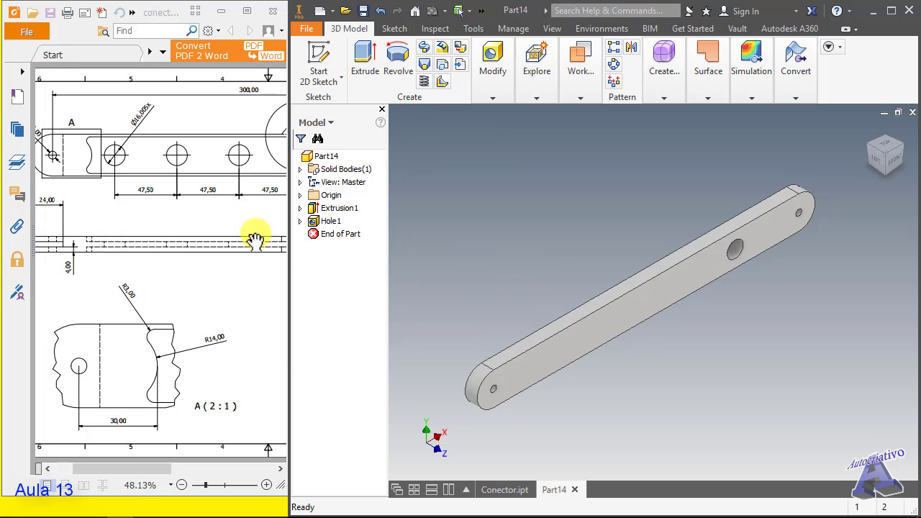
Set up a rectangular pattern of the 16 mm hole along the bar's lower long edge with 4 occurrences at 47,5 mm spacing.
mouse_move(126, 467)
mouse_down()
mouse_move(198, 472)
mouse_move(165, 488)
mouse_move(176, 460)
mouse_up()
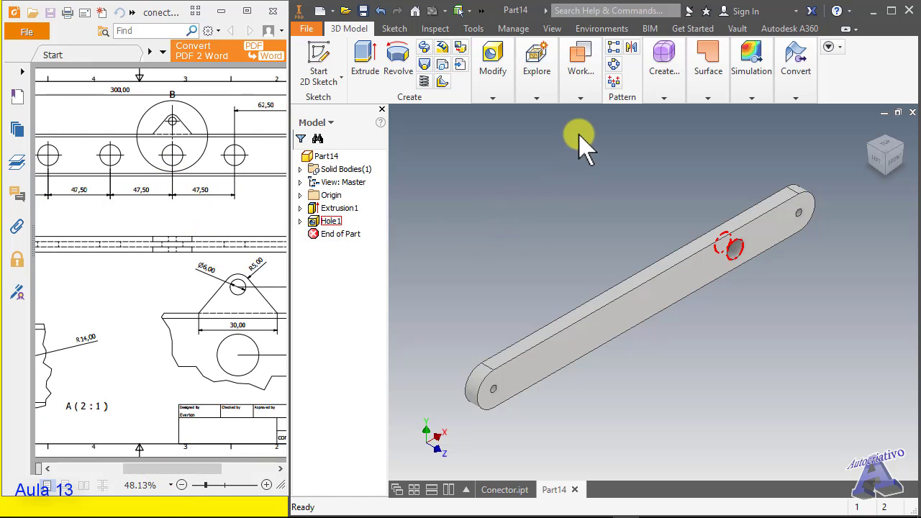
click(490, 100)
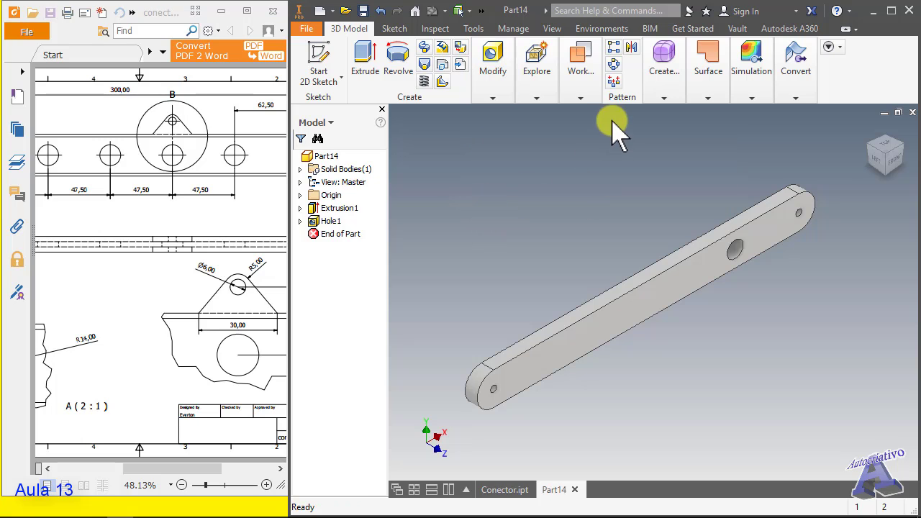
click(615, 49)
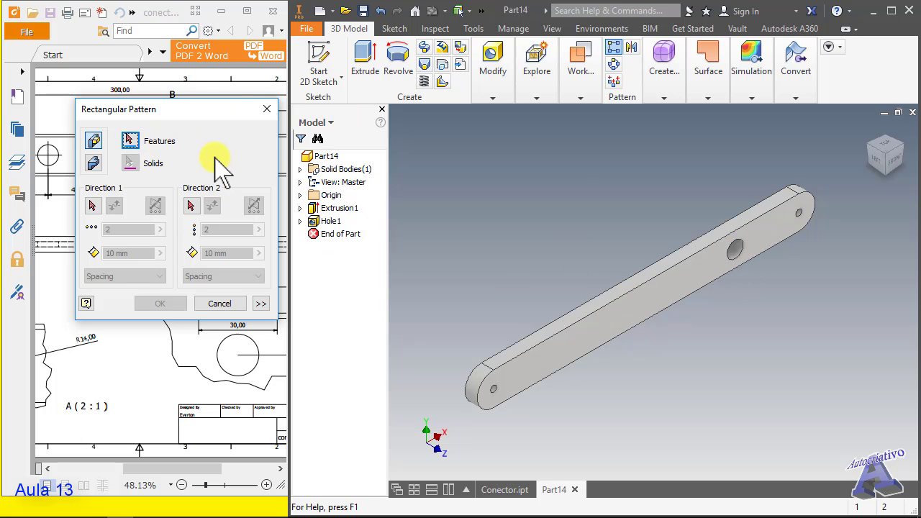
click(734, 253)
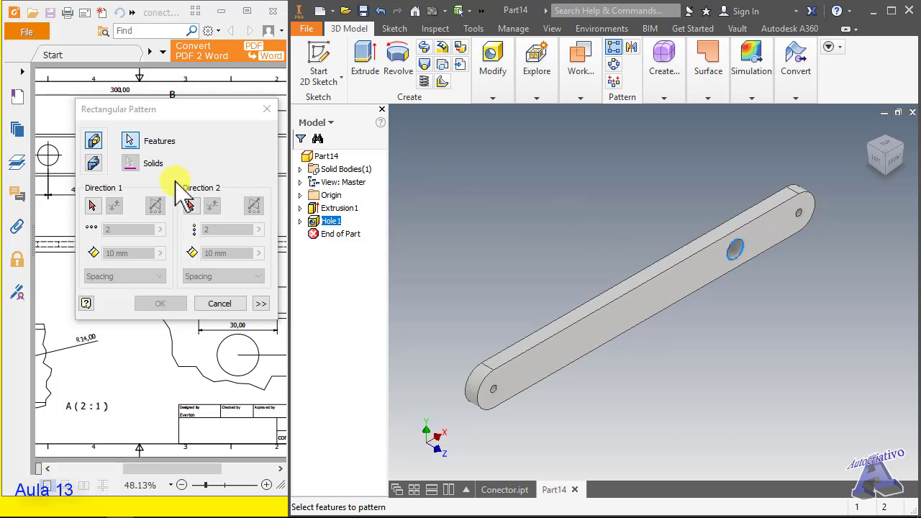
click(92, 208)
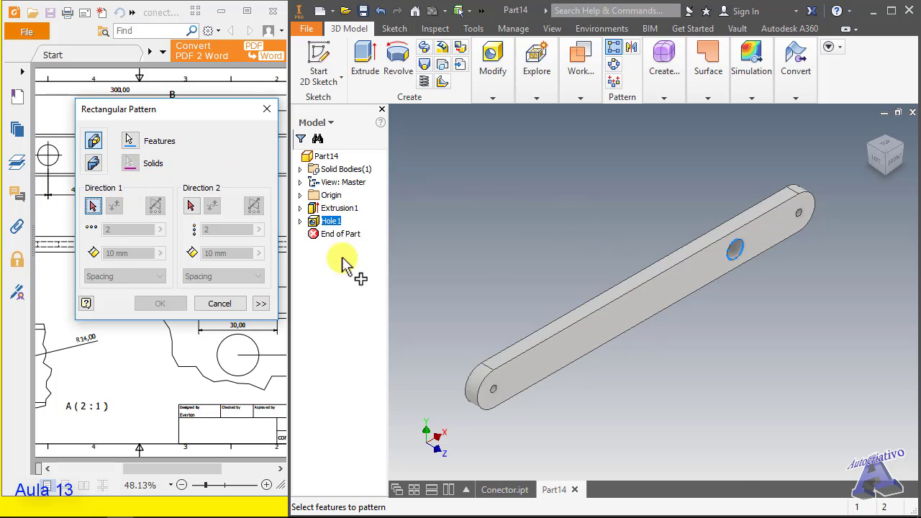
click(665, 319)
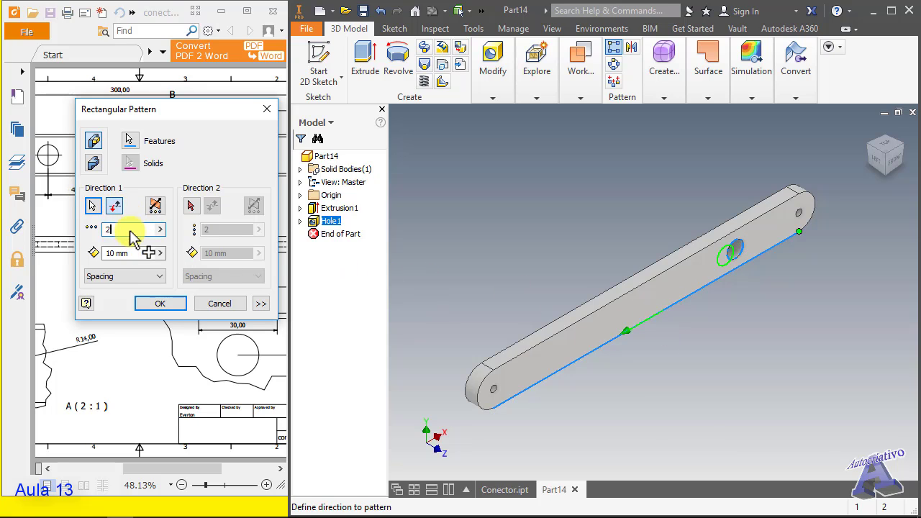
text(4)
key(Tab)
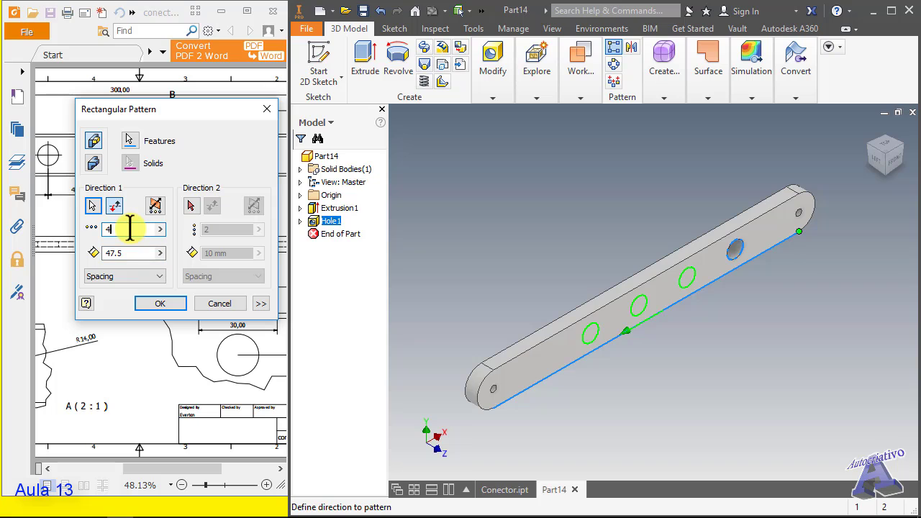
text(4)
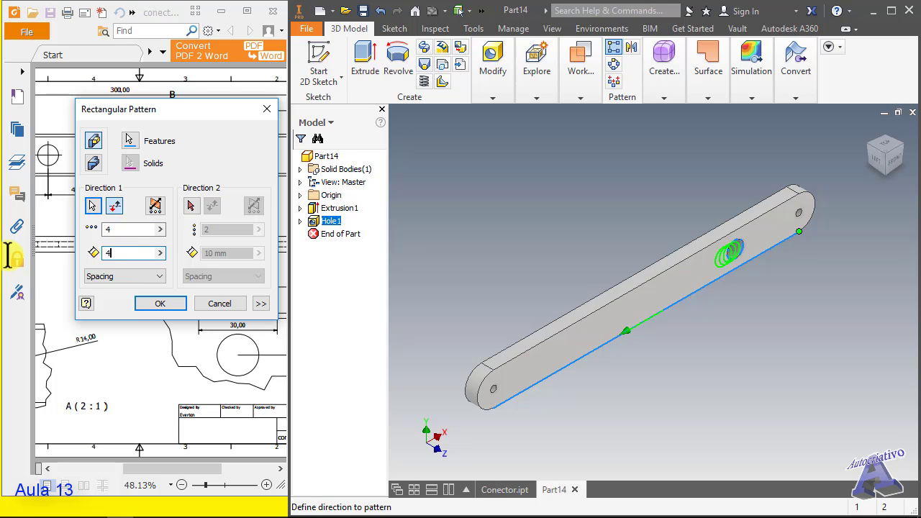
text(7,5)
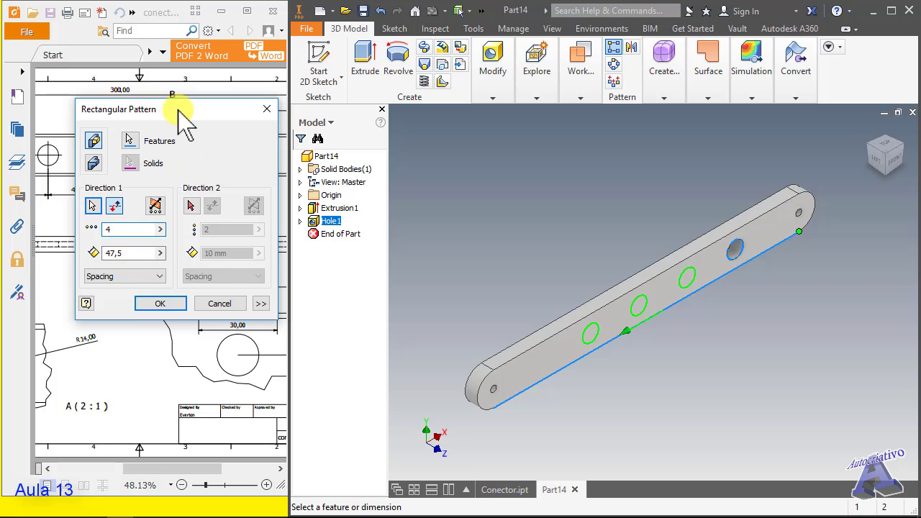
Check the hole layout in the drawing, raise the pattern's occurrence count to 5 and create the pattern.
drag(180, 123, 407, 95)
mouse_move(173, 468)
mouse_down()
mouse_move(123, 468)
mouse_move(173, 469)
mouse_up()
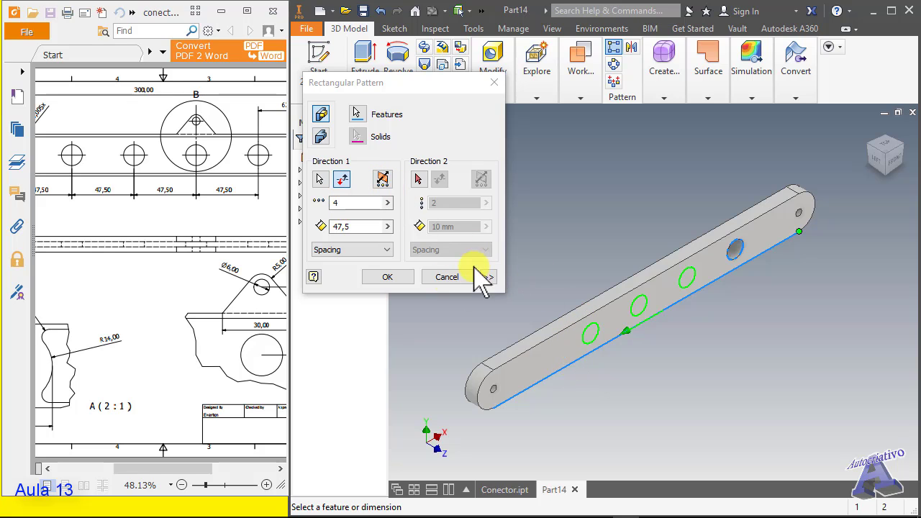
shift+middle_drag(651, 259, 640, 239)
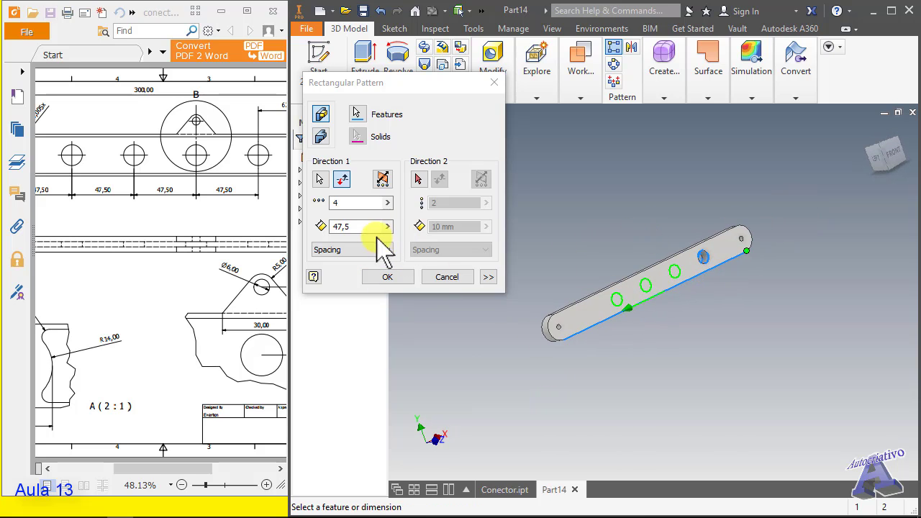
drag(373, 203, 311, 205)
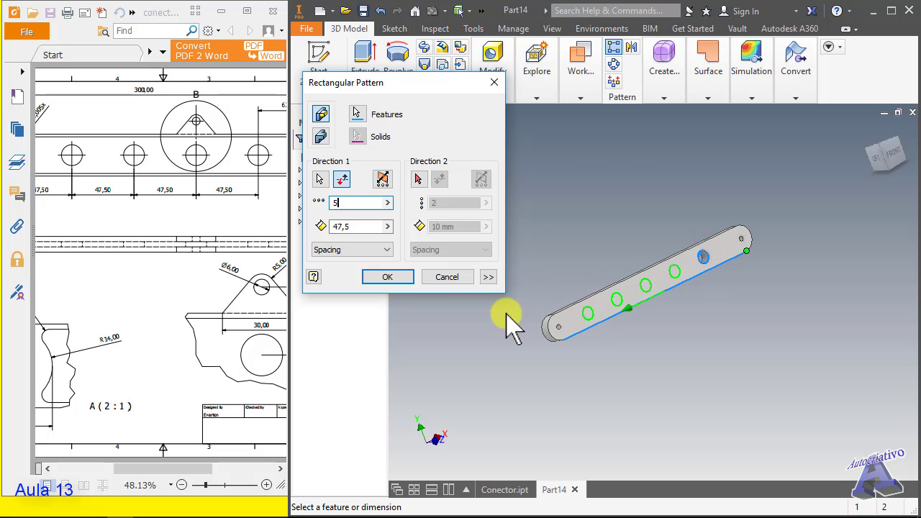
click(389, 278)
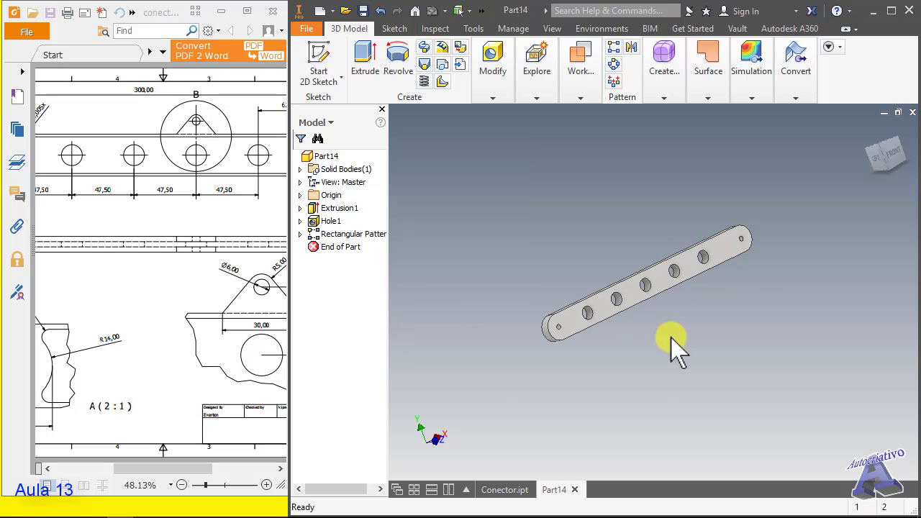
Examine the conector drawing's side view, end details and detail B for the bar's remaining features.
mouse_move(688, 328)
shift+middle_down()
mouse_move(639, 333)
mouse_move(687, 342)
shift+middle_up()
scroll(594, 261, down, 3)
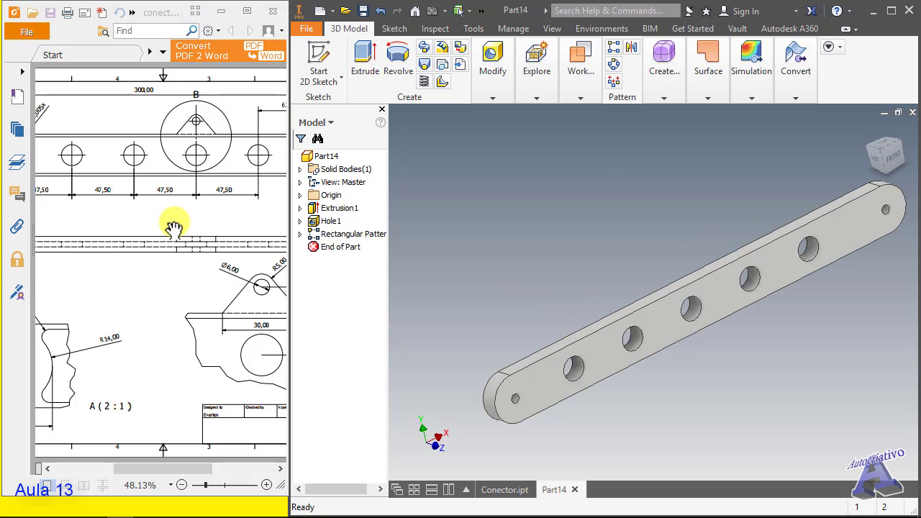
drag(204, 211, 272, 229)
mouse_move(192, 203)
mouse_down()
mouse_move(224, 202)
mouse_move(205, 202)
mouse_up()
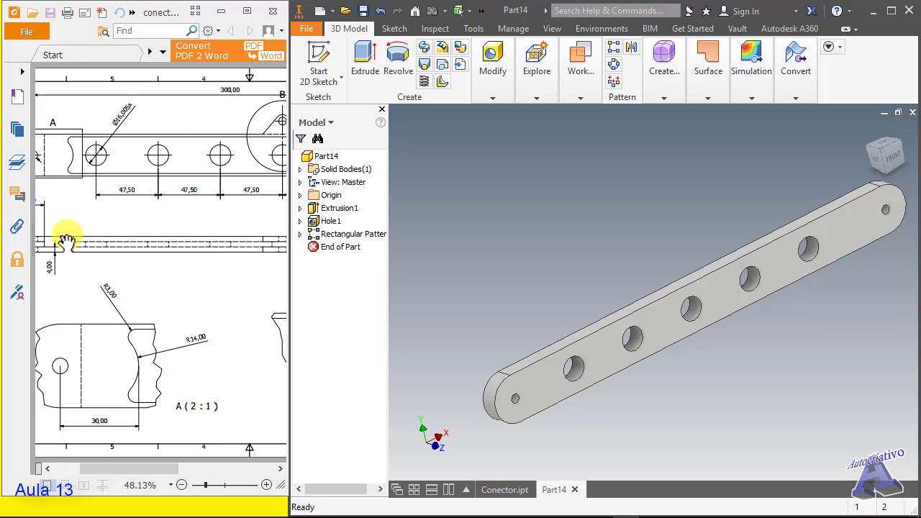
drag(77, 266, 143, 260)
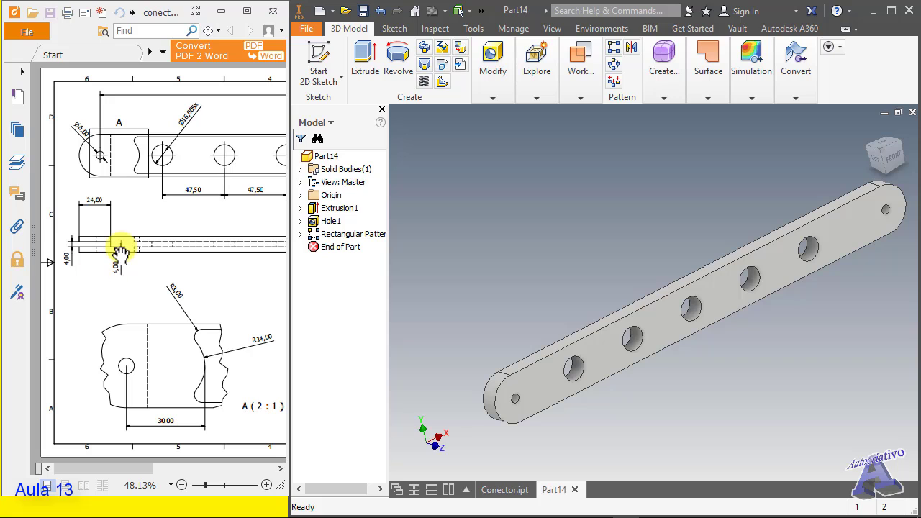
ctrl+scroll(124, 249, up, 1)
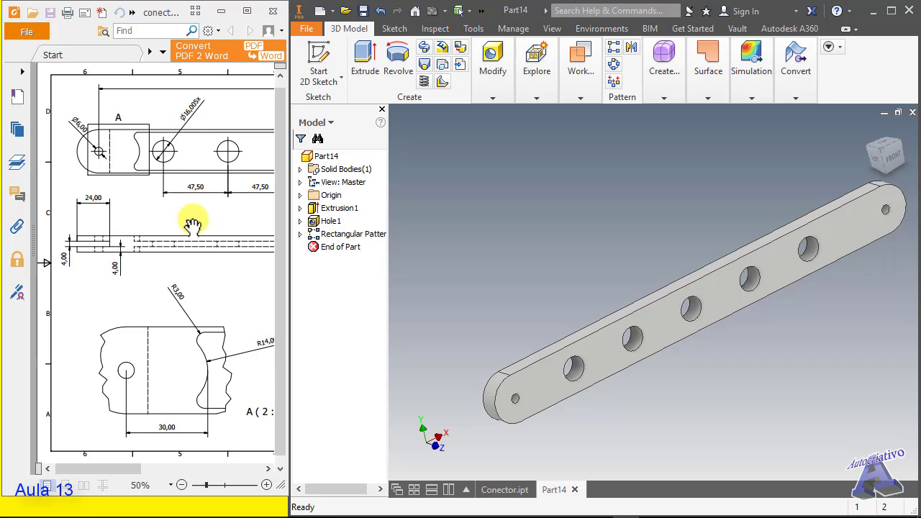
drag(201, 184, 61, 193)
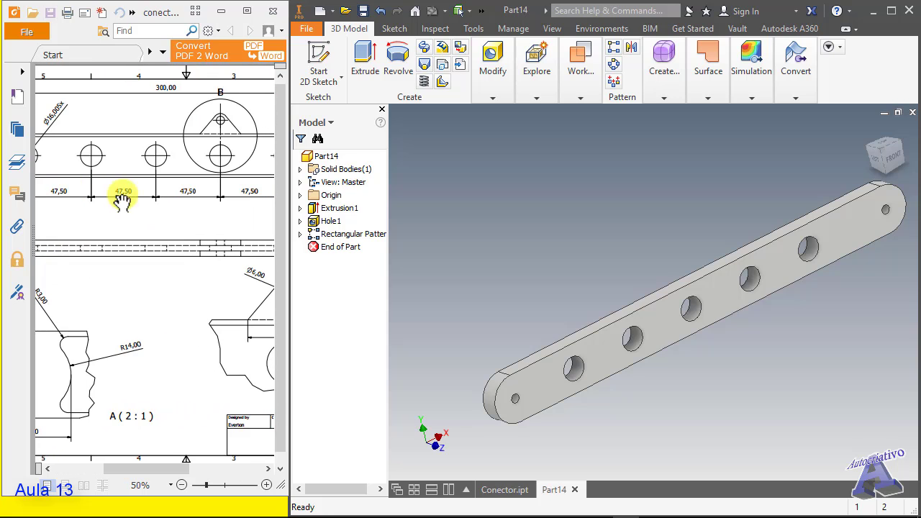
scroll(177, 209, down, 1)
ctrl+scroll(177, 211, down, 1)
ctrl+scroll(177, 211, down, 1)
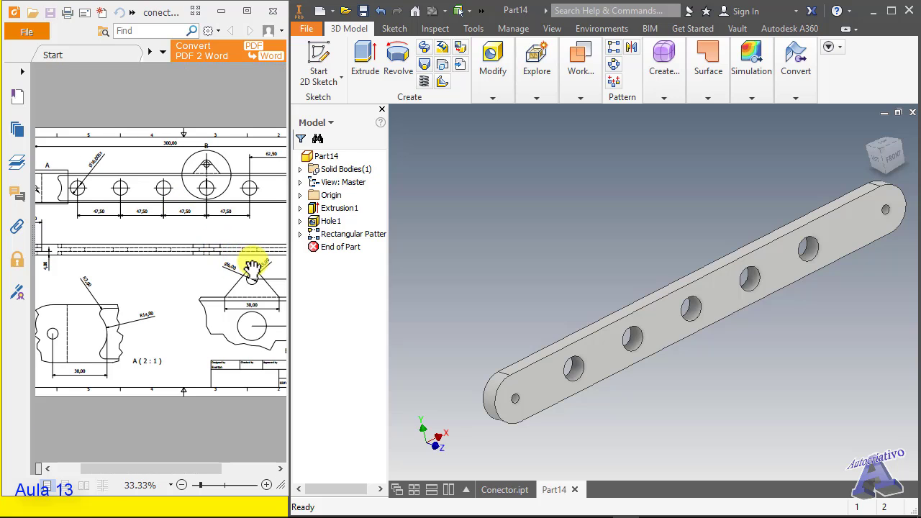
drag(252, 270, 179, 245)
ctrl+scroll(229, 179, up, 1)
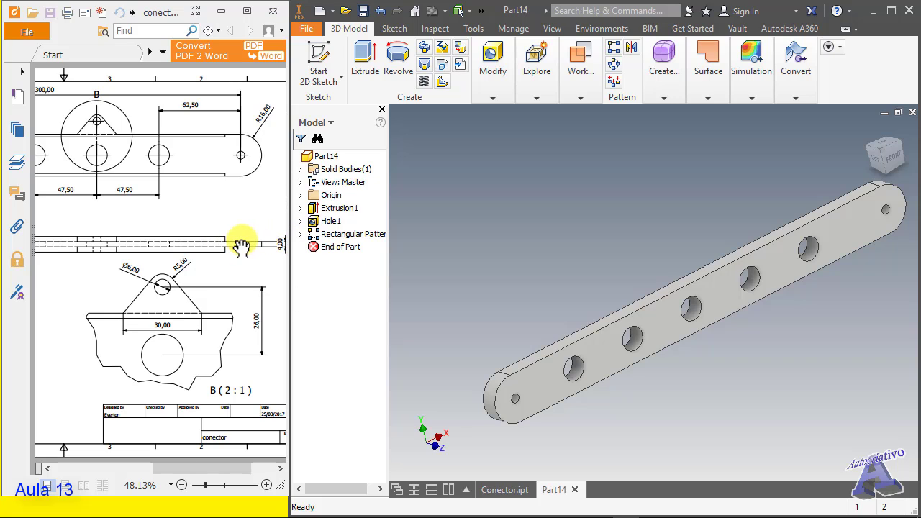
click(625, 352)
click(523, 258)
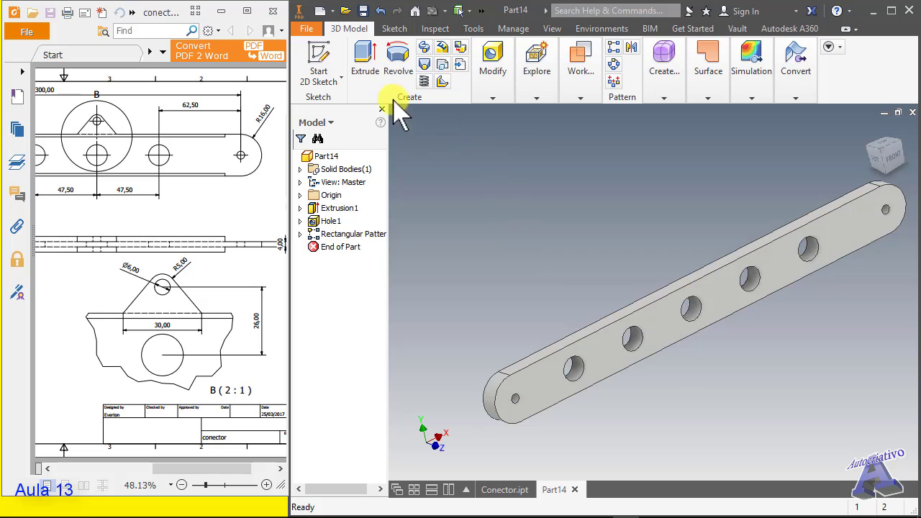
Start a sketch on the bar's front face and turn on the centerline format, abandoning the rectangle in progress.
click(395, 29)
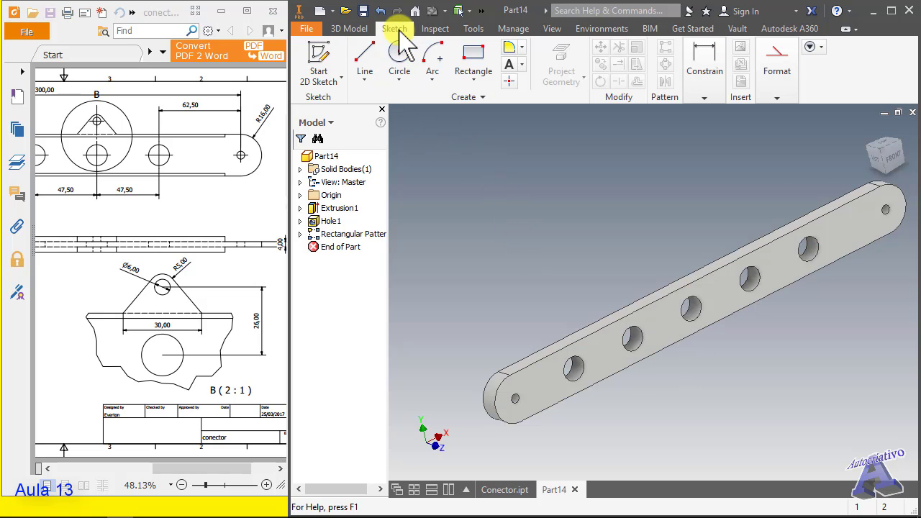
click(472, 58)
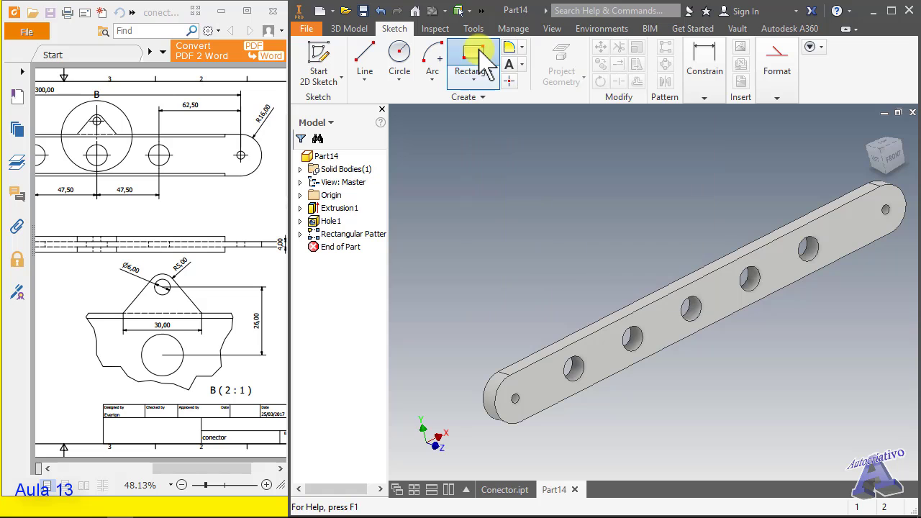
click(667, 324)
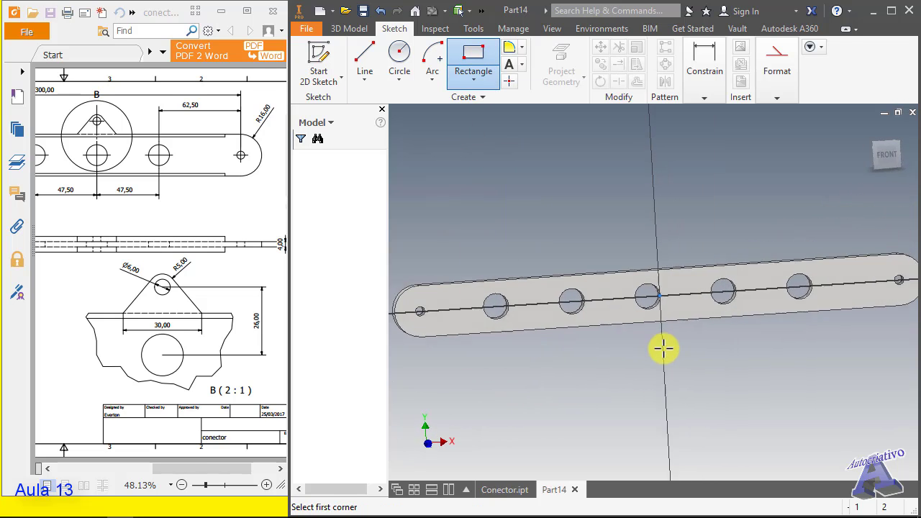
click(363, 78)
click(779, 92)
click(777, 95)
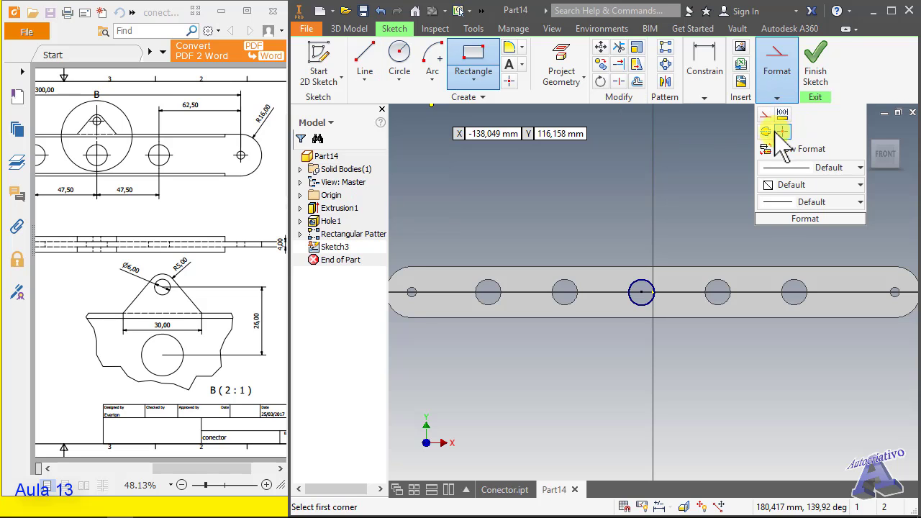
click(442, 294)
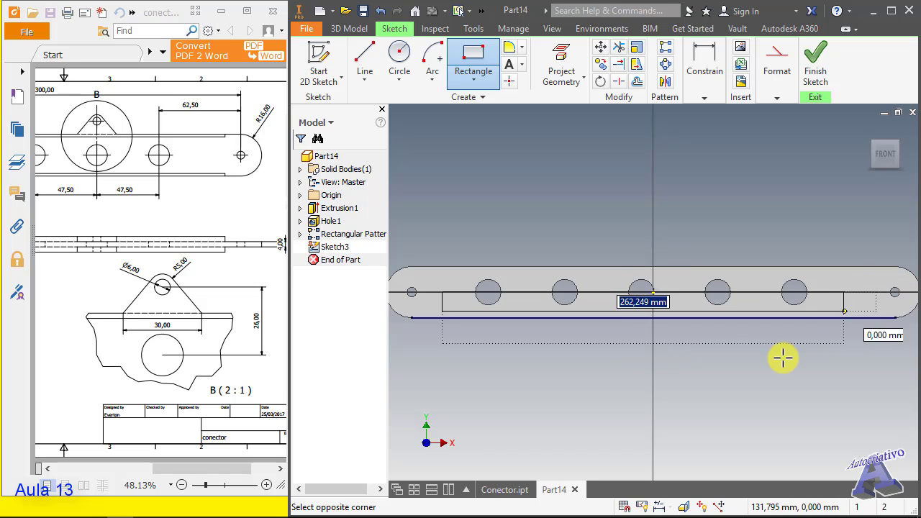
key(Escape)
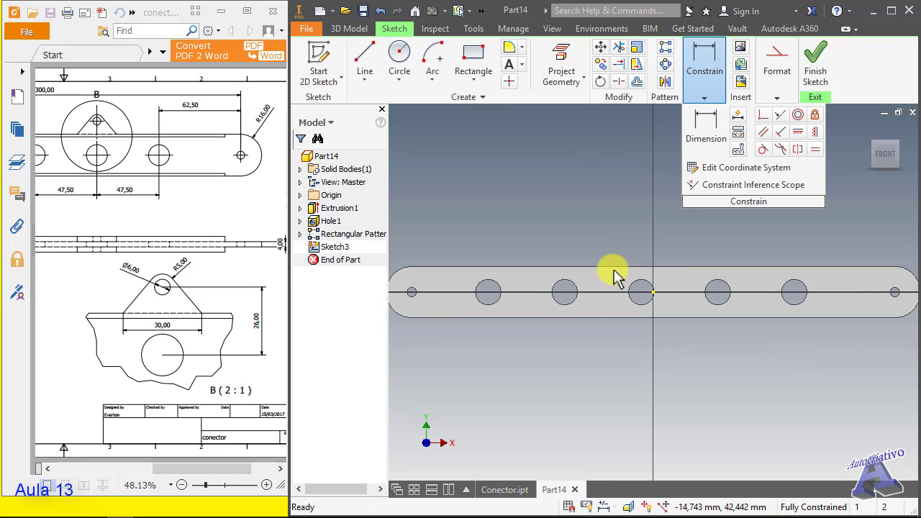
Draw a horizontal centerline along the bar's mid axis, spanning all five large holes.
click(365, 59)
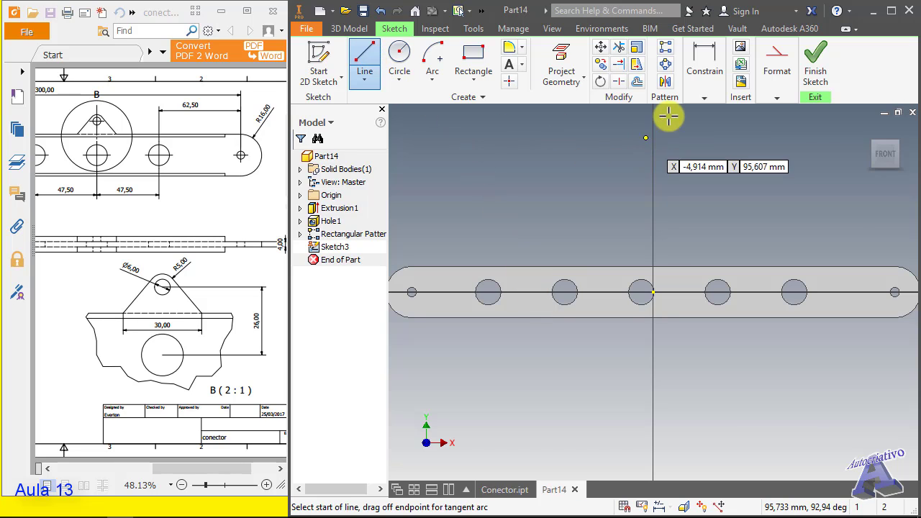
click(452, 292)
click(842, 292)
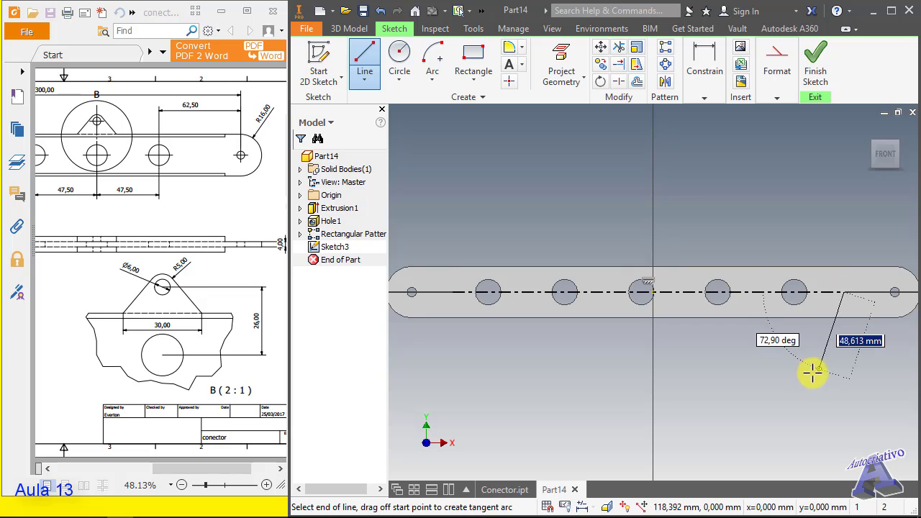
key(Escape)
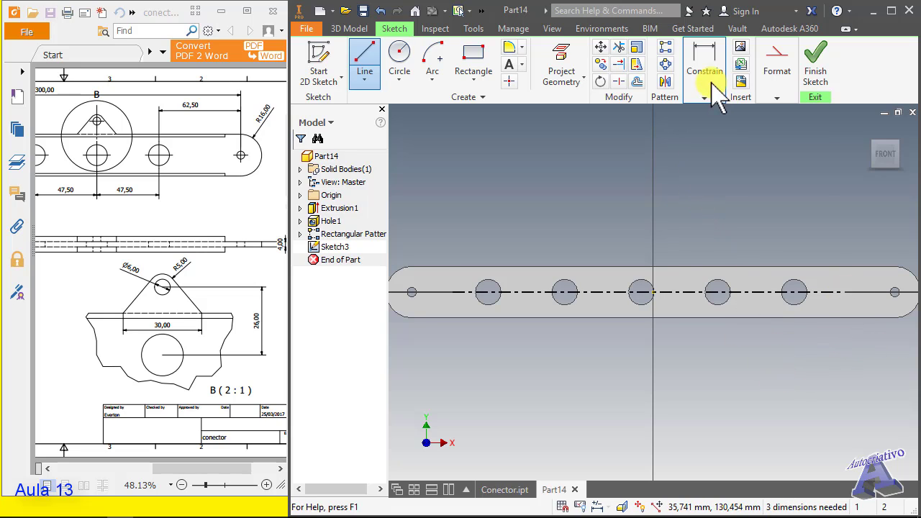
Draw a vertical centerline along the sketch's vertical axis, extending well above and below the bar.
click(365, 59)
click(653, 163)
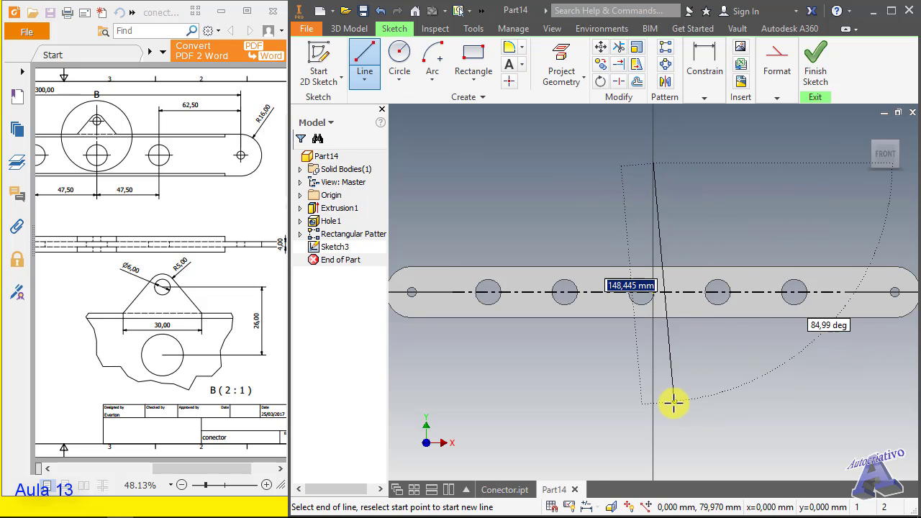
click(652, 426)
key(Escape)
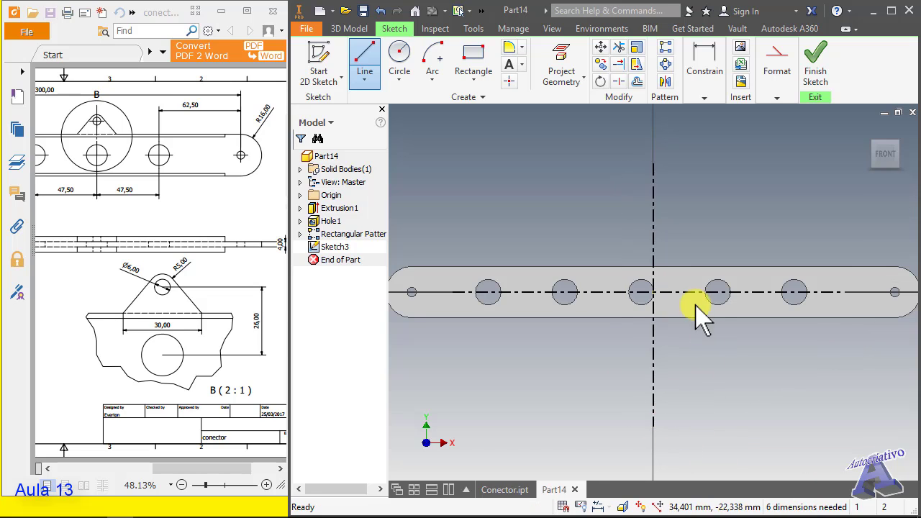
Apply a coincident constraint between the vertical centerline and the sketch's center point.
click(672, 292)
click(704, 97)
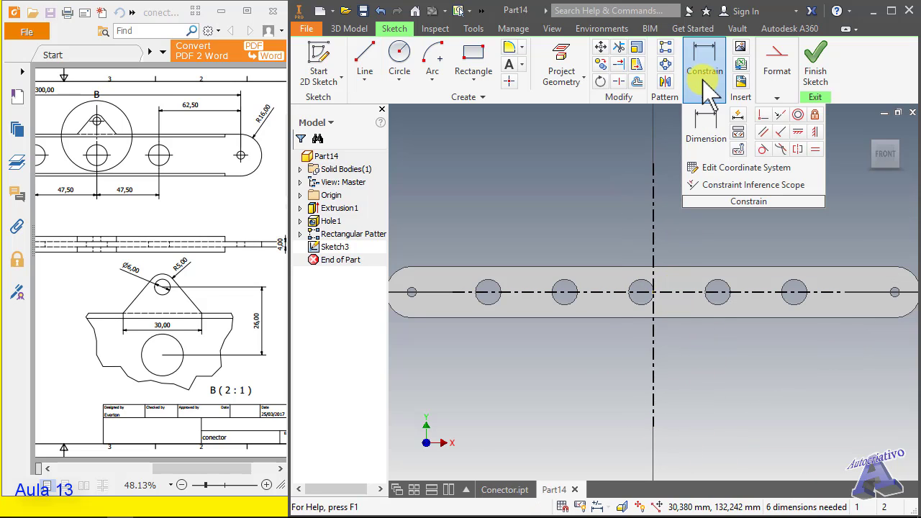
click(765, 116)
click(653, 360)
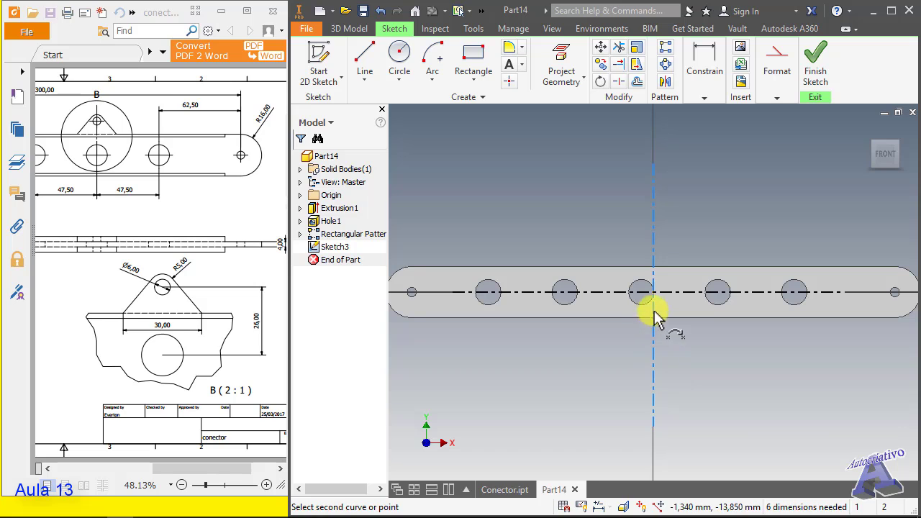
click(654, 293)
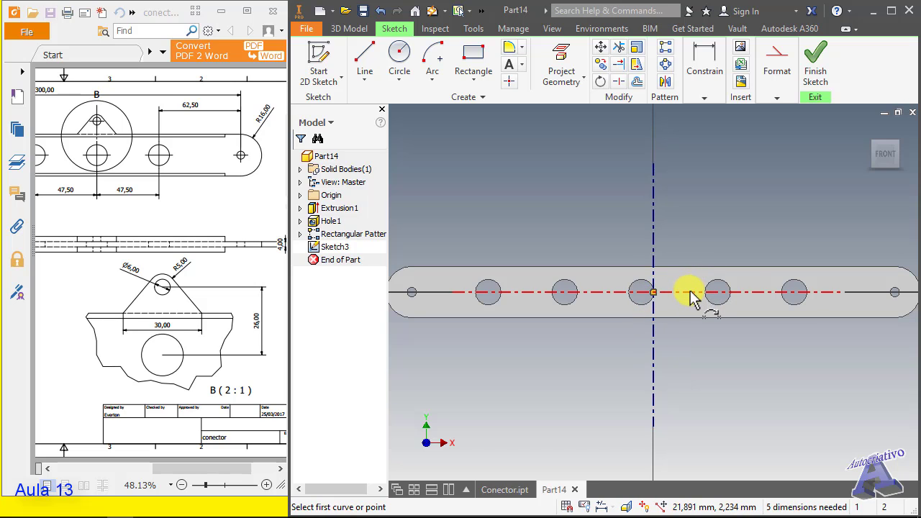
key(Escape)
Pull the horizontal centerline off the bar's mid axis and constrain it coincident with the sketch's center point.
mouse_move(713, 76)
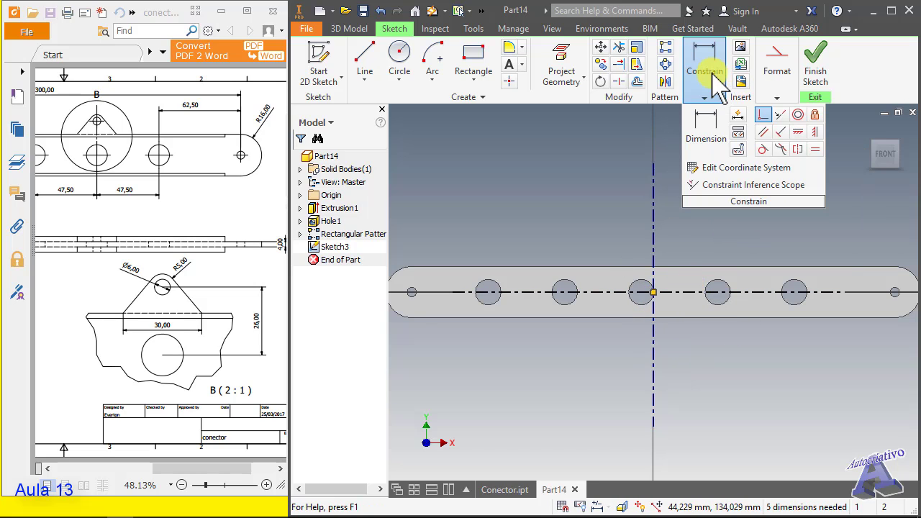
click(762, 115)
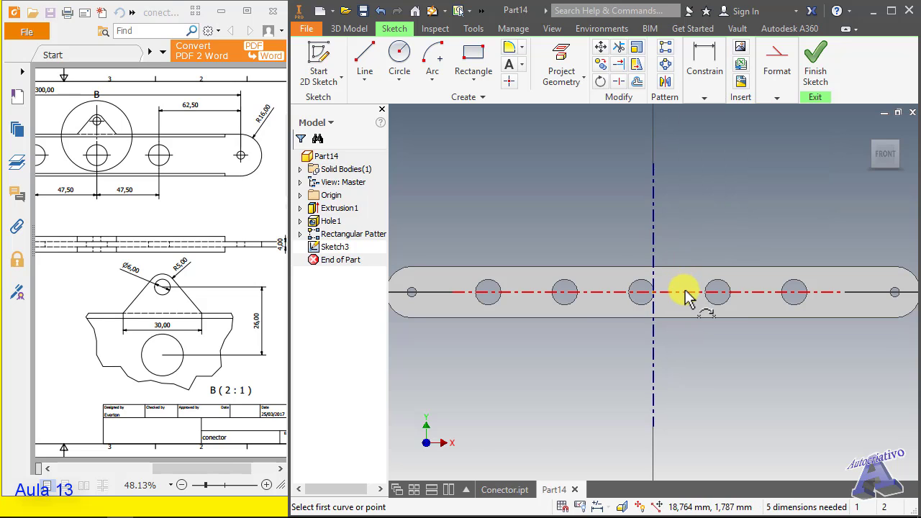
key(Escape)
drag(656, 232, 705, 253)
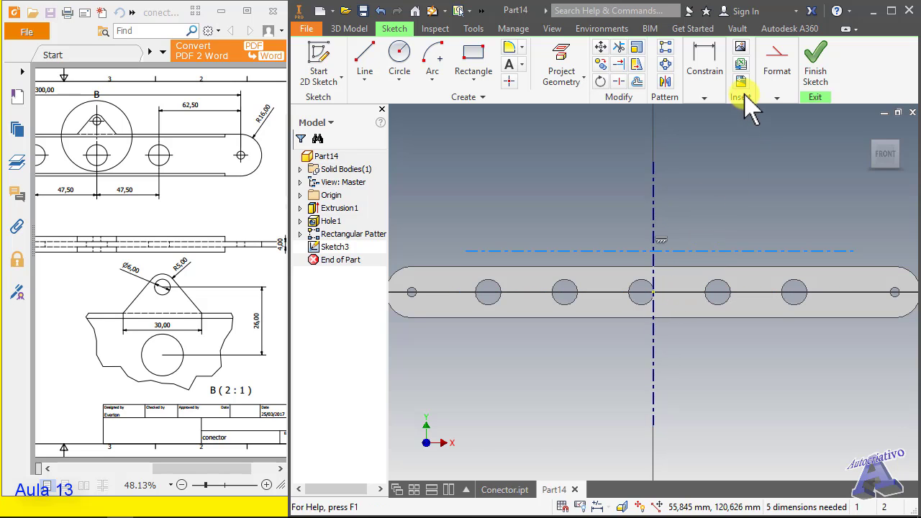
click(774, 90)
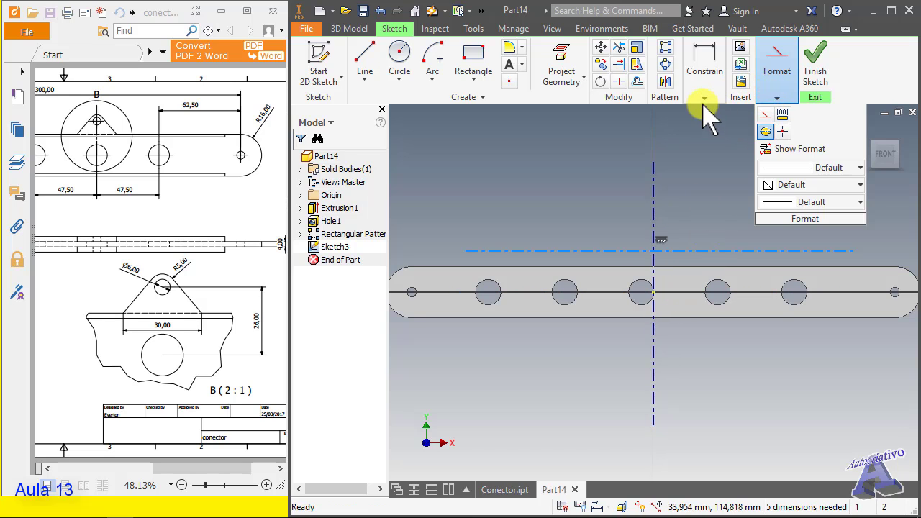
click(707, 99)
click(763, 115)
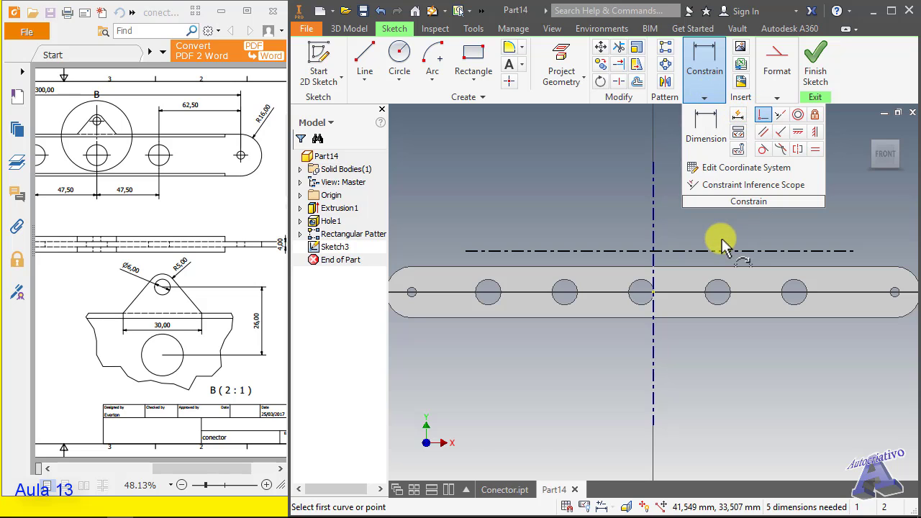
click(709, 251)
click(656, 293)
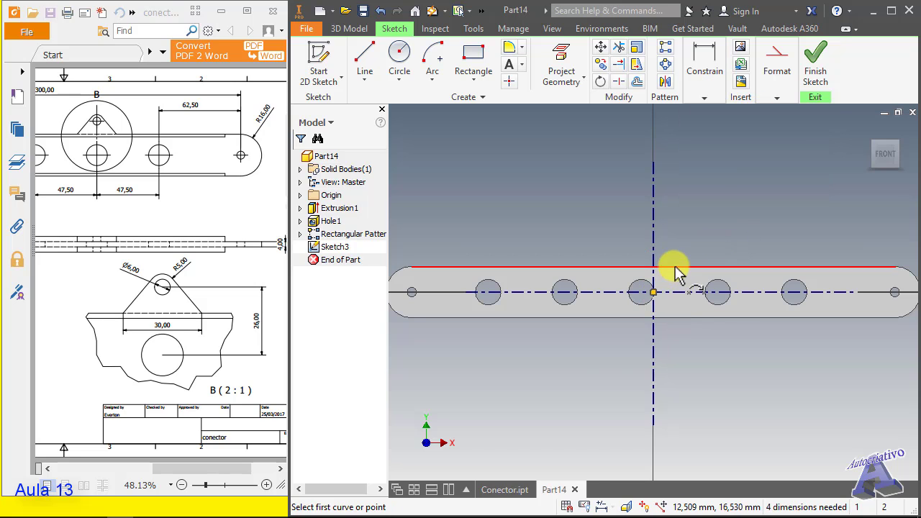
key(Escape)
Sketch a rectangle about 23 mm high inside the bar's outline, enclosing all five large holes.
click(473, 57)
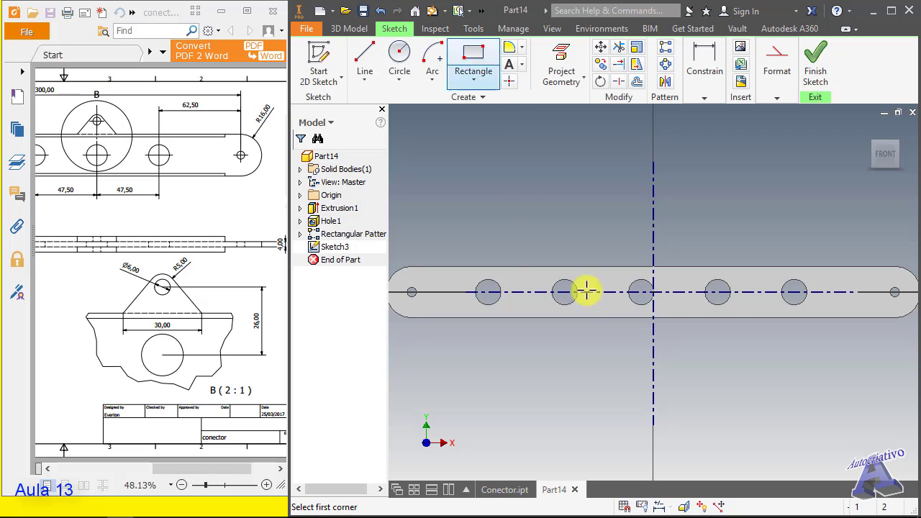
click(453, 271)
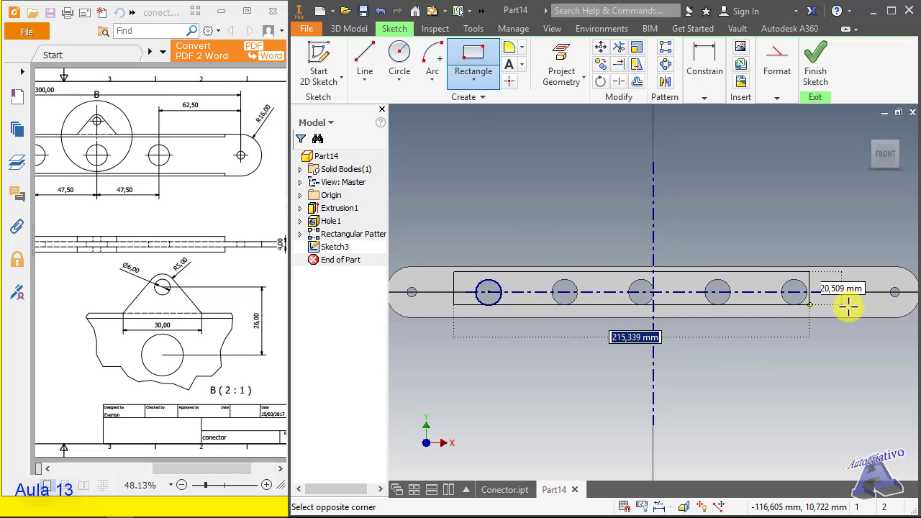
click(837, 310)
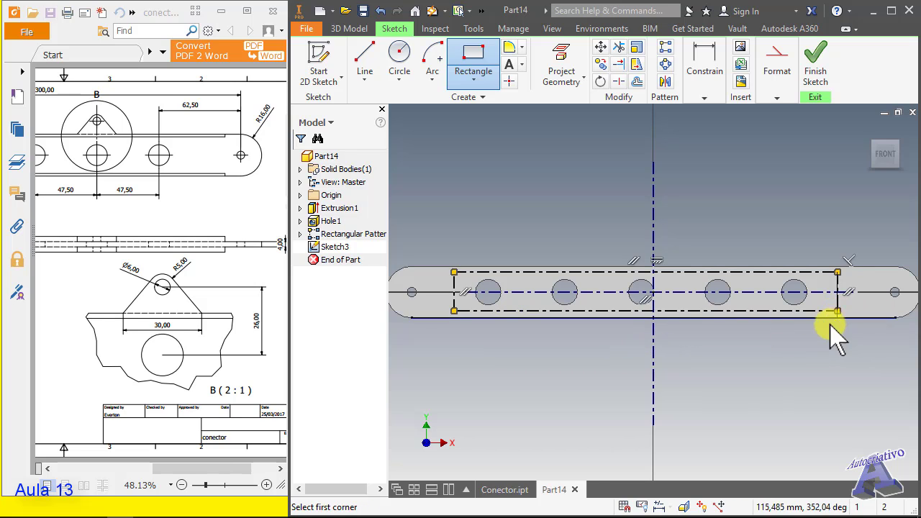
key(Escape)
mouse_move(440, 249)
mouse_down()
mouse_move(469, 293)
mouse_move(849, 344)
mouse_up()
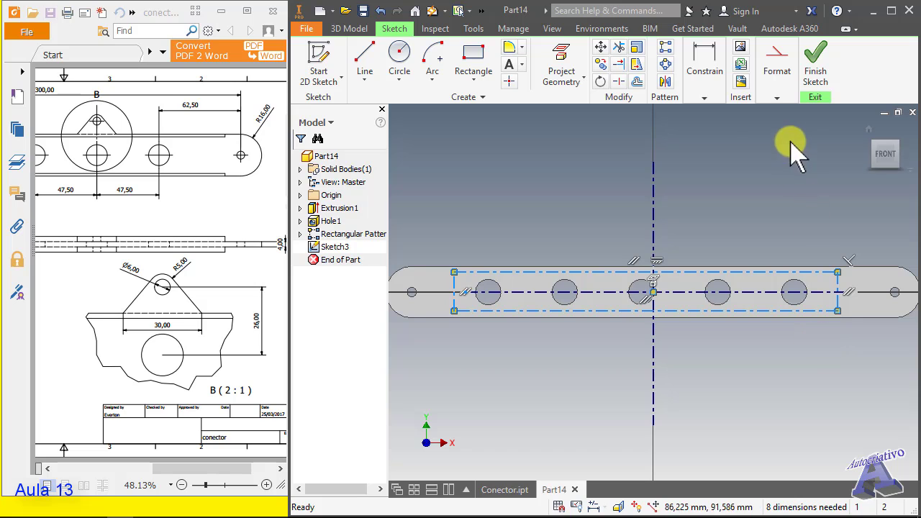
click(704, 98)
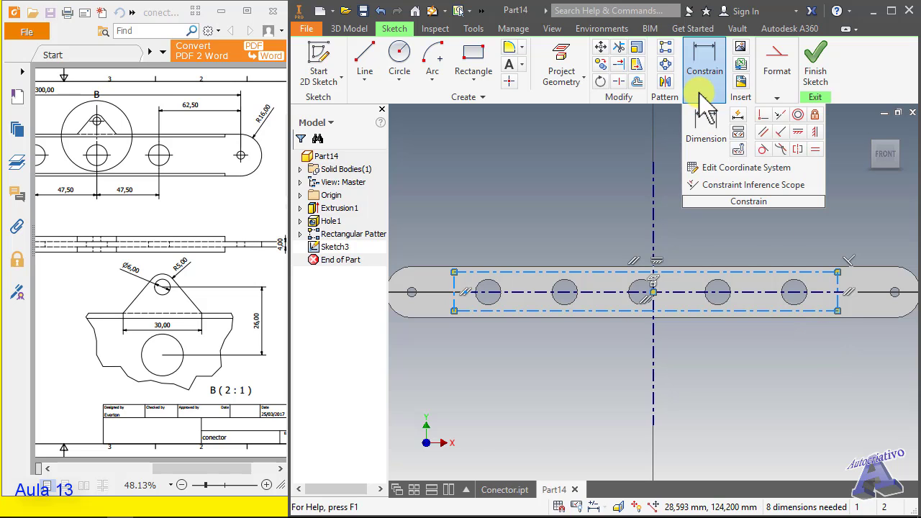
click(798, 149)
click(775, 299)
key(Escape)
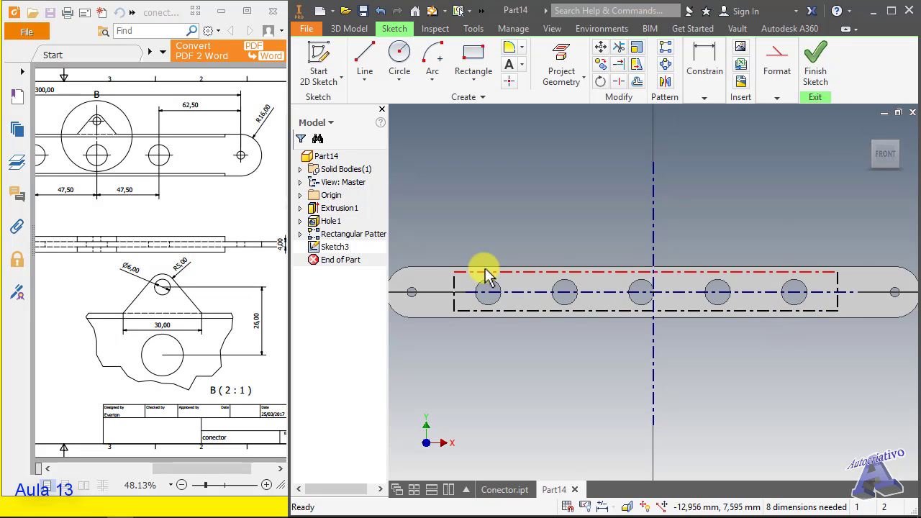
Select the whole rectangle and switch its lines from centerline to normal format.
drag(435, 254, 849, 344)
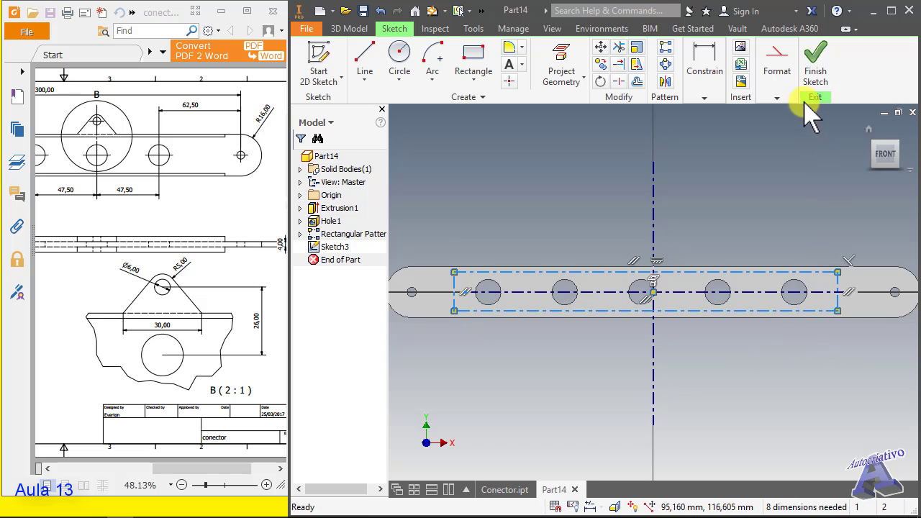
click(777, 98)
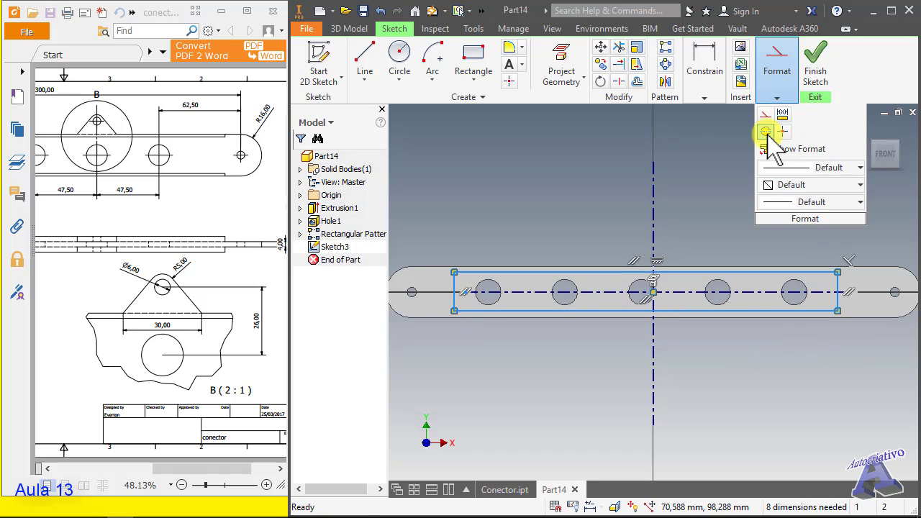
click(672, 231)
Constrain the rectangle's upper and lower sides symmetric about the horizontal centerline.
click(705, 99)
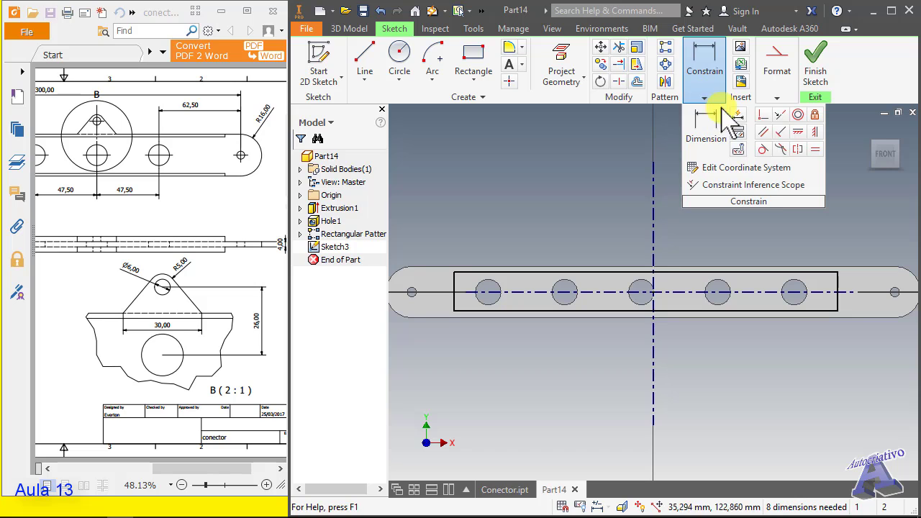
click(798, 149)
click(760, 273)
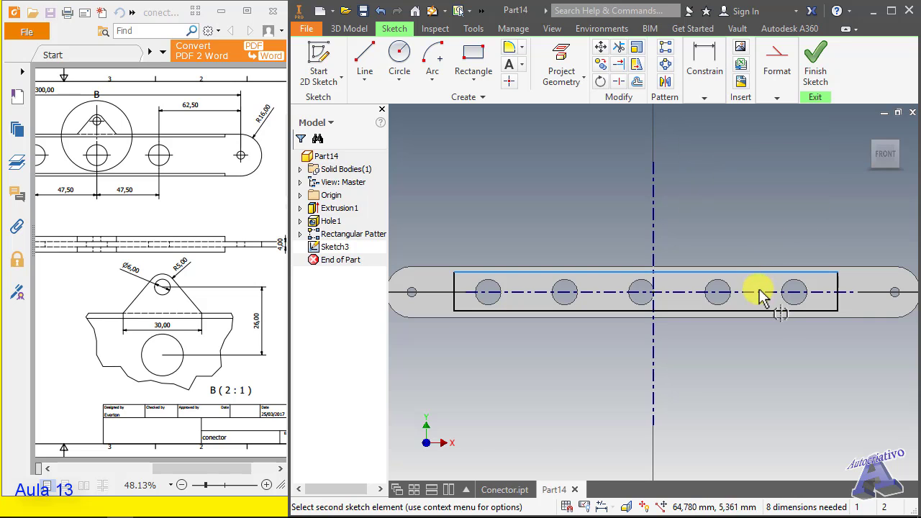
click(762, 310)
click(759, 293)
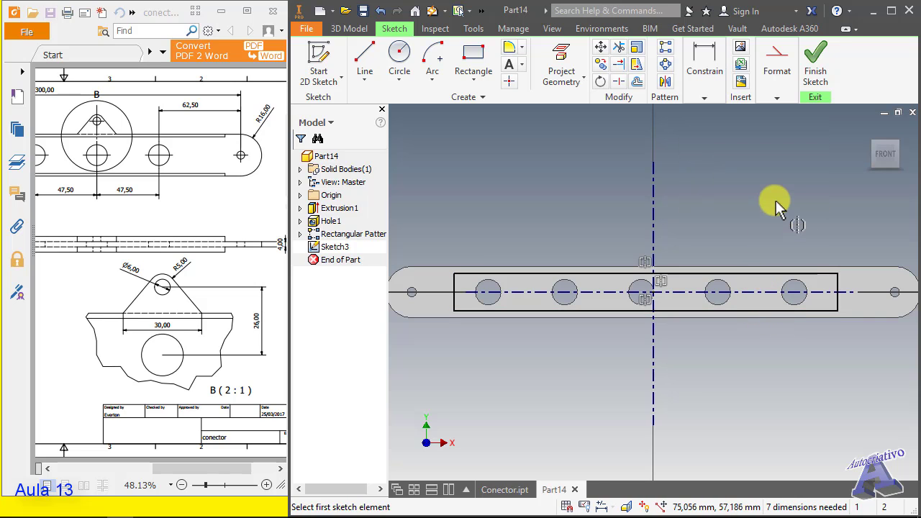
key(Escape)
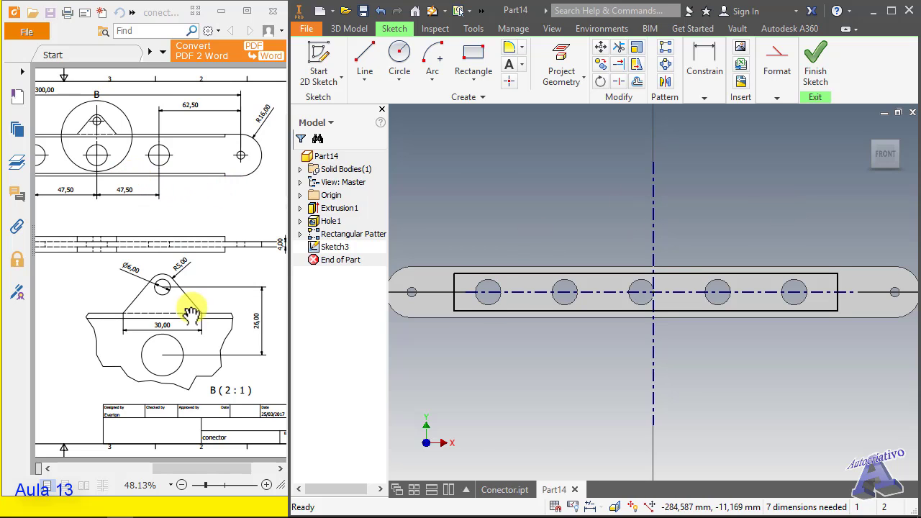
Examine the conector drawing's front view and detail A for the recess shape and radii.
mouse_move(115, 243)
mouse_down()
mouse_move(206, 223)
mouse_move(206, 201)
mouse_move(270, 195)
mouse_move(104, 201)
mouse_up()
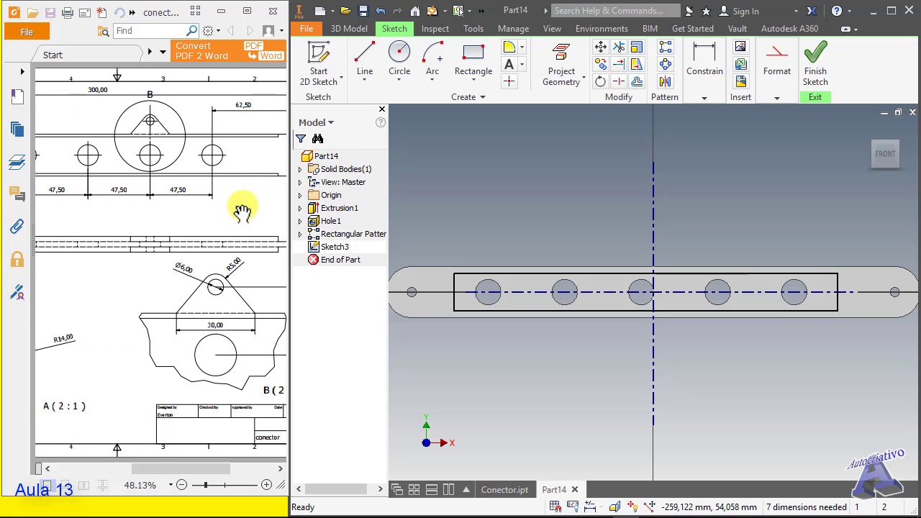
drag(242, 210, 195, 158)
mouse_move(222, 249)
mouse_down()
mouse_move(154, 263)
mouse_move(206, 257)
mouse_move(194, 265)
mouse_up()
drag(108, 370, 271, 363)
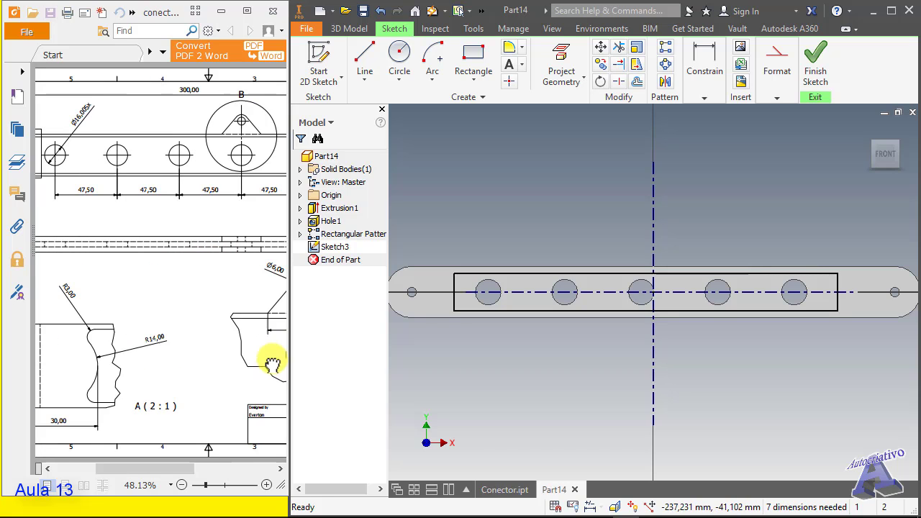
mouse_move(148, 336)
mouse_down()
mouse_move(246, 328)
mouse_move(188, 318)
mouse_up()
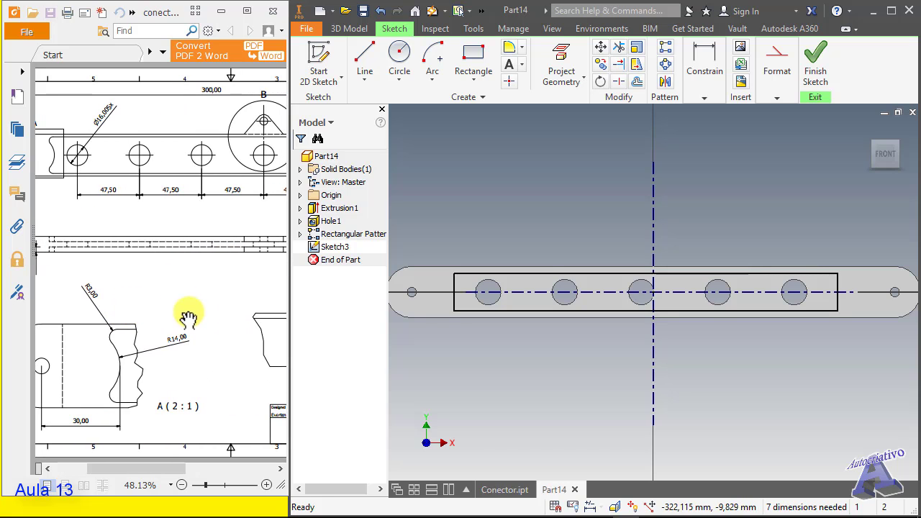
drag(248, 267, 230, 268)
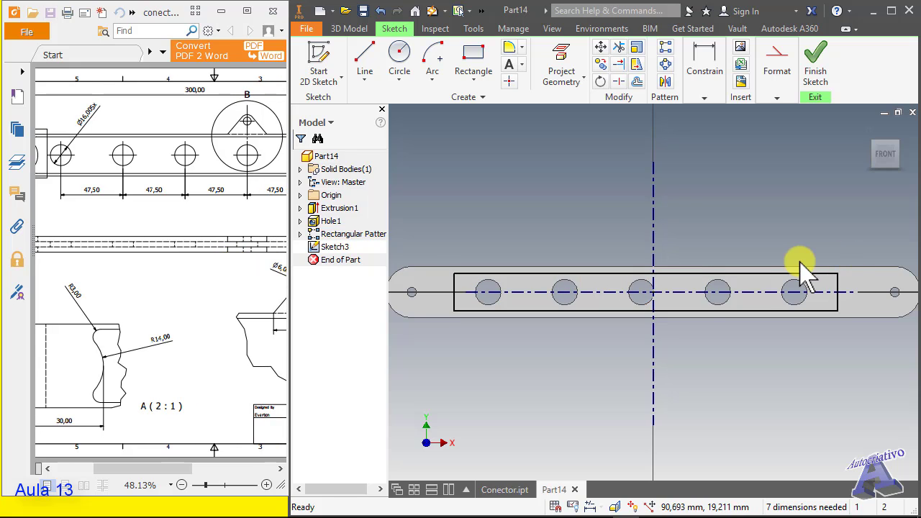
click(704, 98)
click(708, 124)
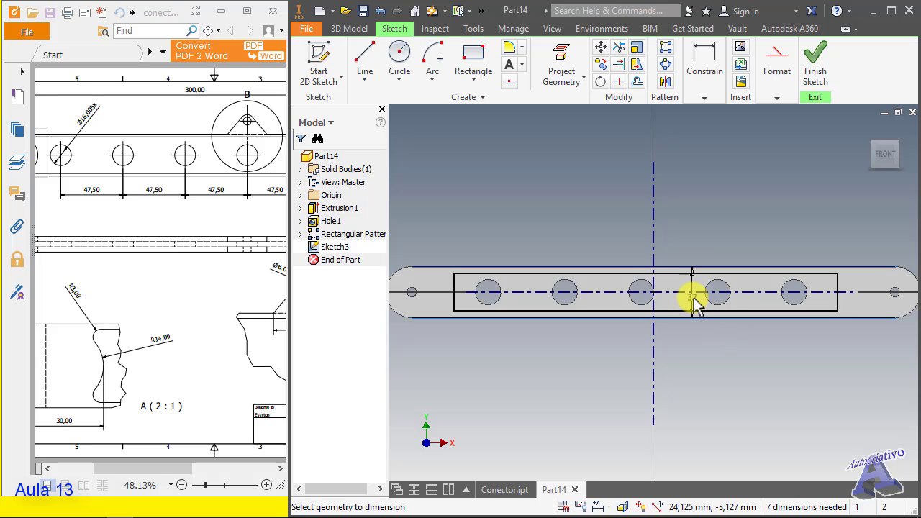
key(Escape)
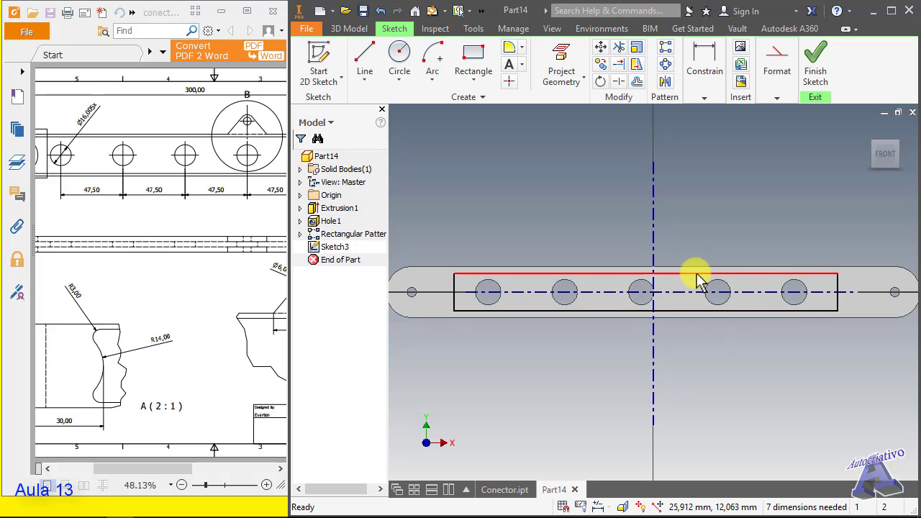
Dimension the rectangle's height between its upper and lower sides and set it to 28 mm.
click(697, 71)
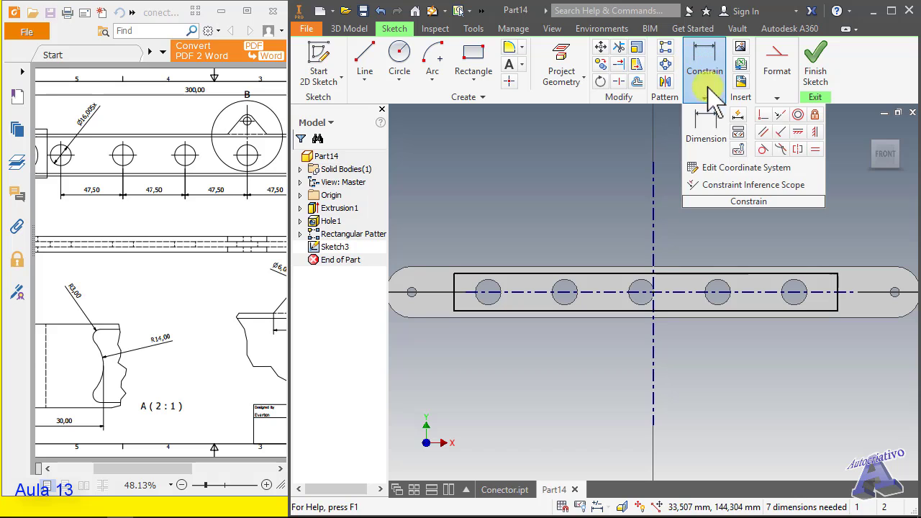
click(707, 134)
click(697, 274)
click(695, 310)
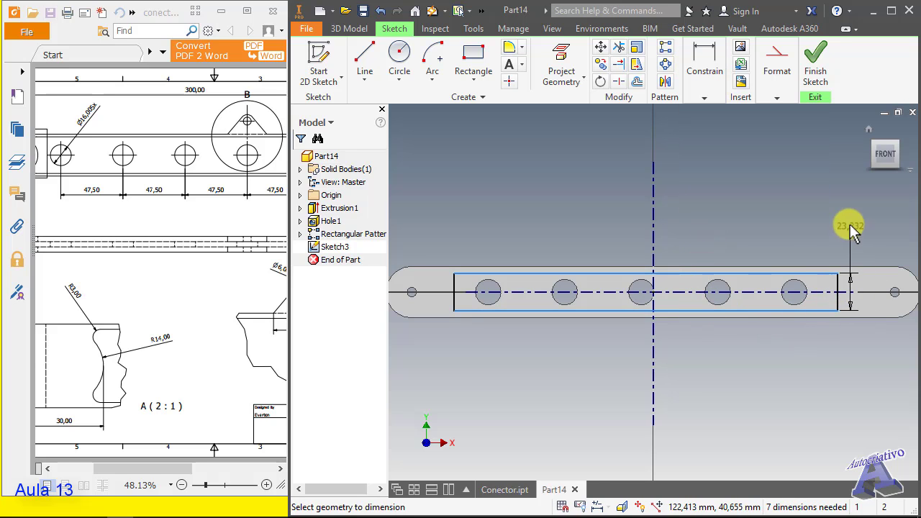
click(864, 216)
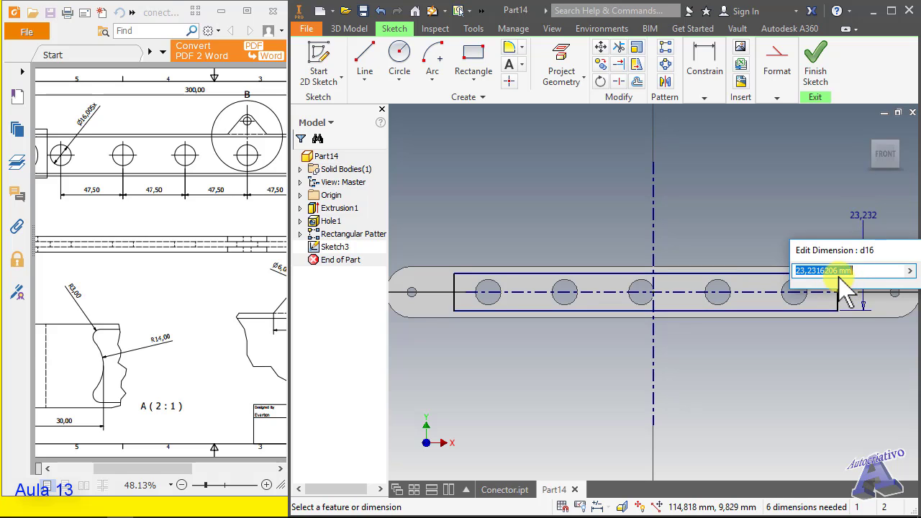
text(28)
key(Return)
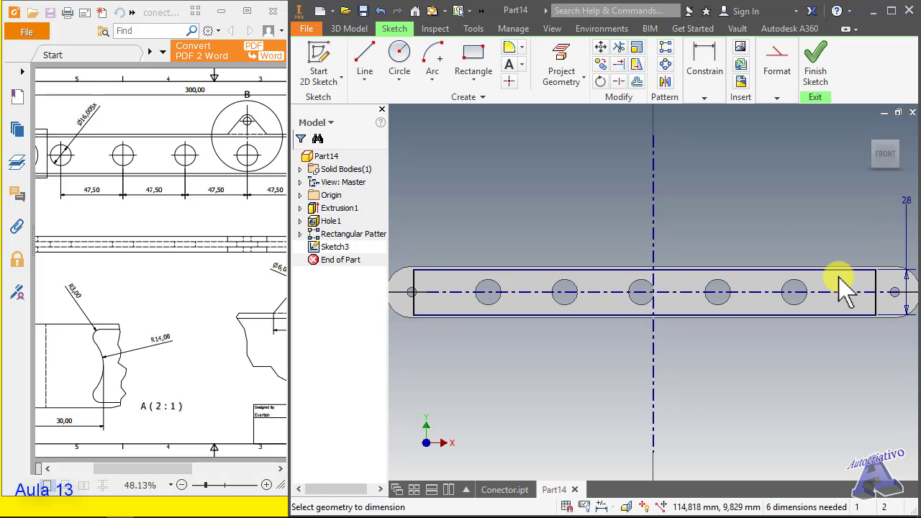
scroll(705, 324, up, 2)
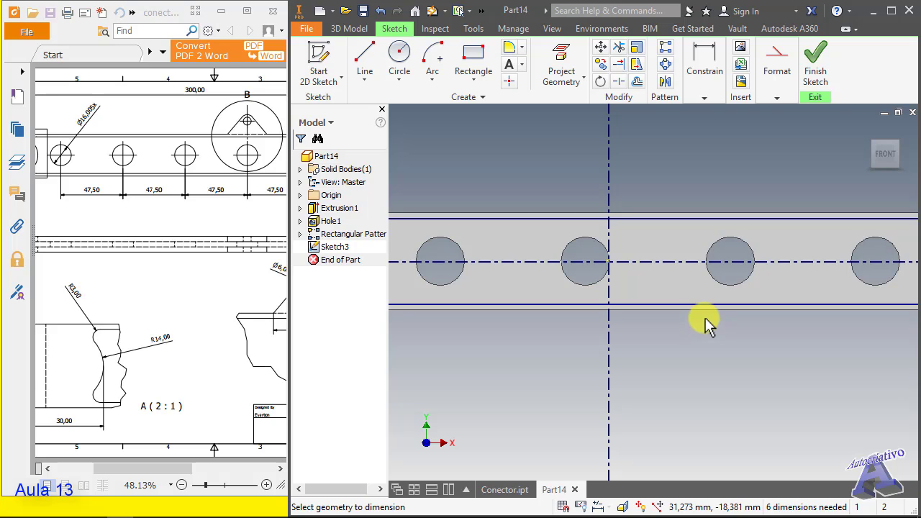
scroll(705, 317, down, 4)
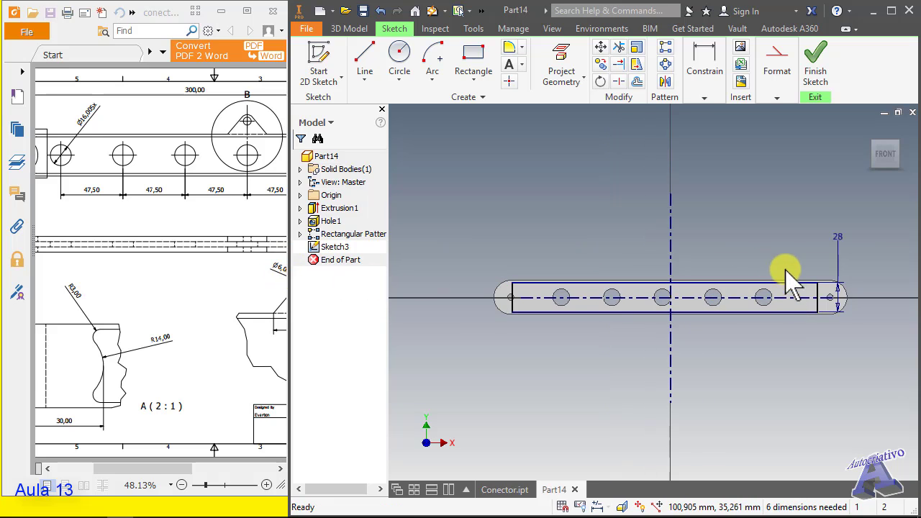
Move the rectangle's two short vertical sides inward so they lie between the small end holes and the outermost large holes.
mouse_move(816, 295)
mouse_down()
mouse_move(848, 299)
mouse_move(813, 297)
mouse_up()
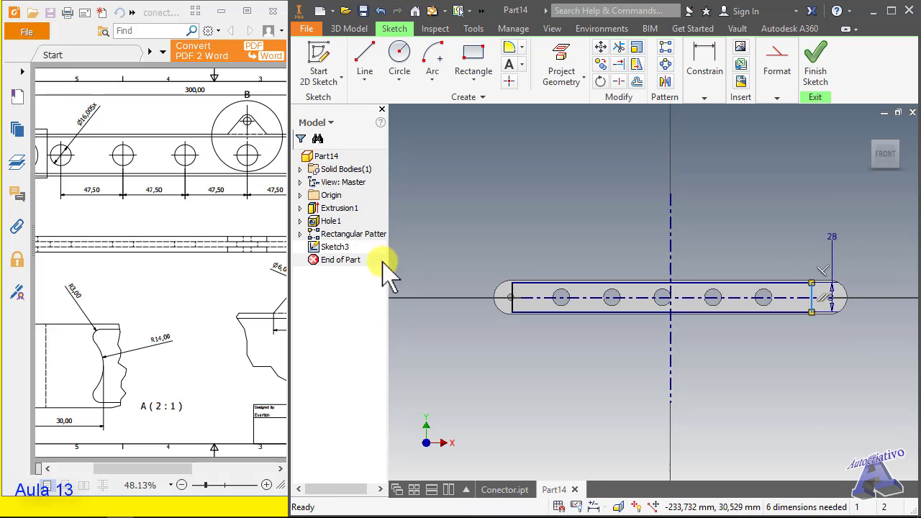
scroll(179, 187, right, 4)
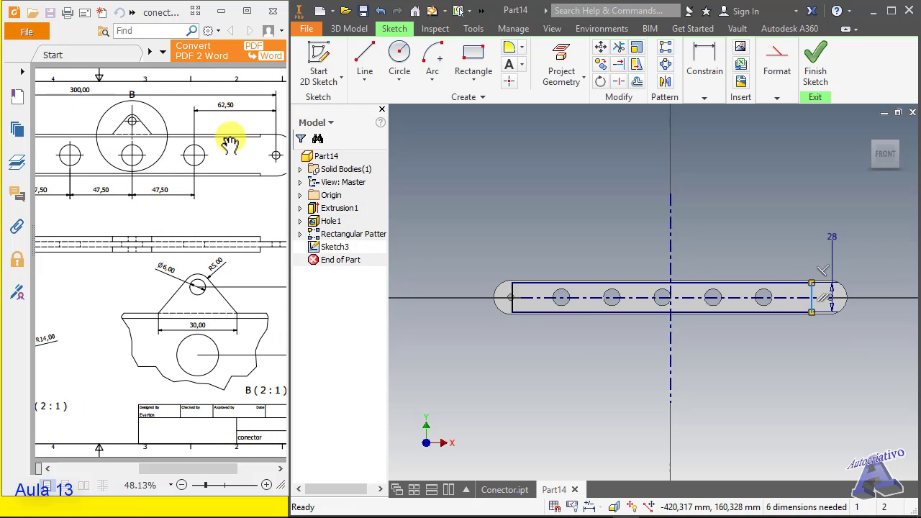
scroll(188, 159, right, 3)
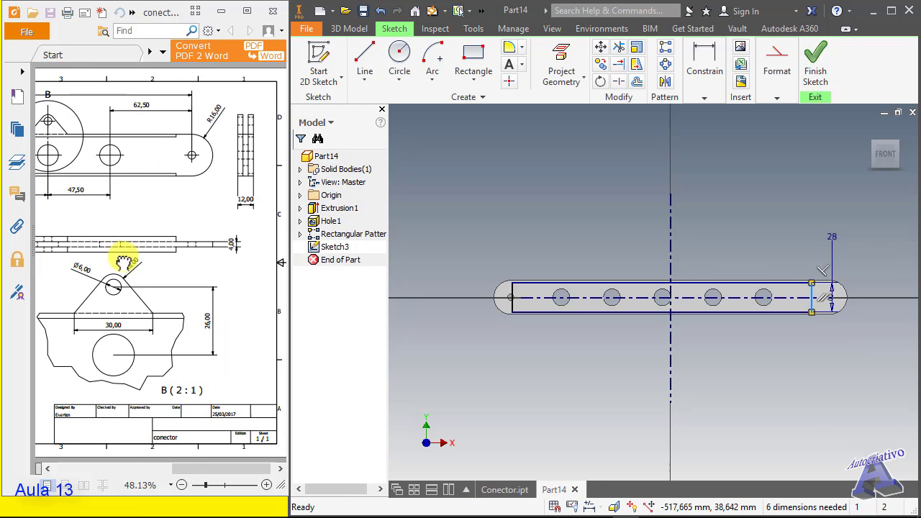
scroll(125, 231, left, 10)
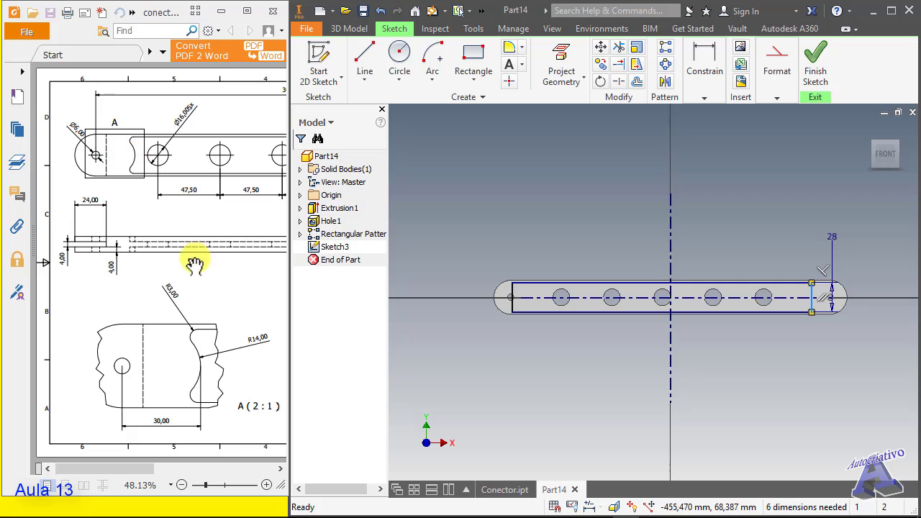
drag(231, 339, 123, 343)
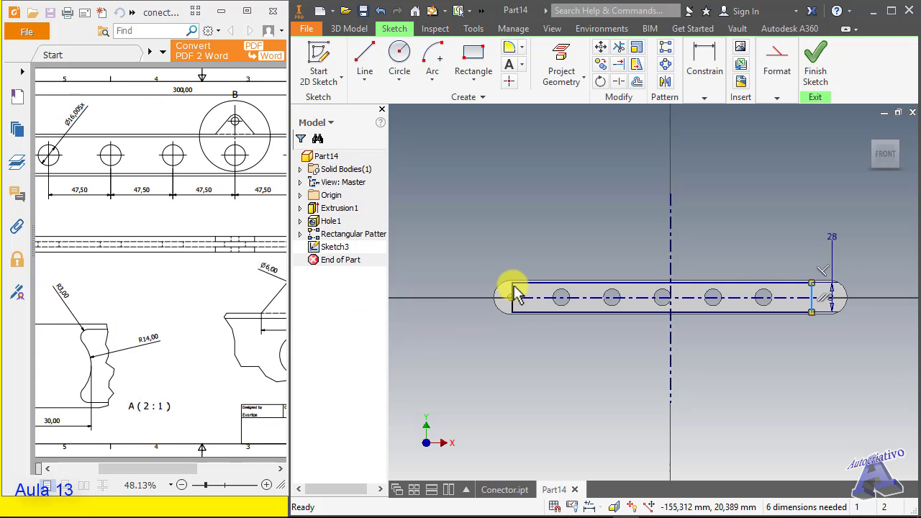
drag(518, 297, 534, 294)
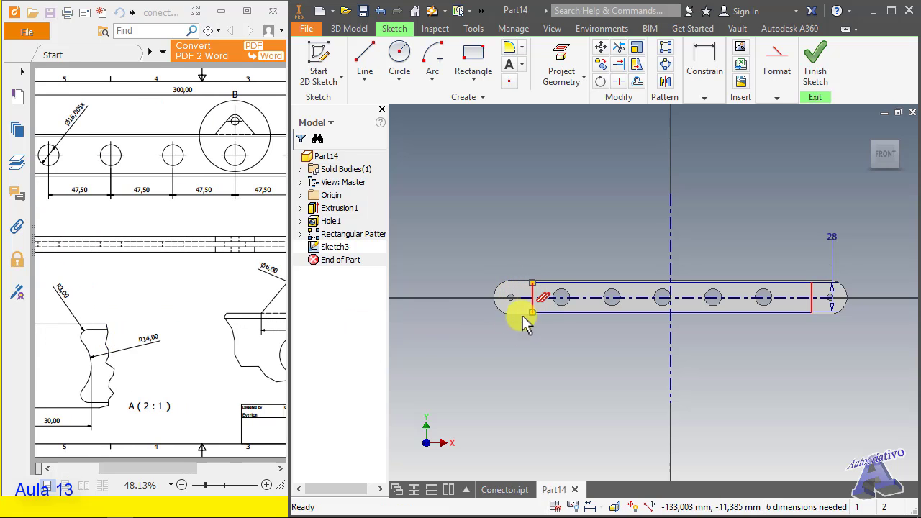
Dimension the distance from the rectangle's right side to the small right end hole and set it to 18 mm.
drag(197, 305, 102, 296)
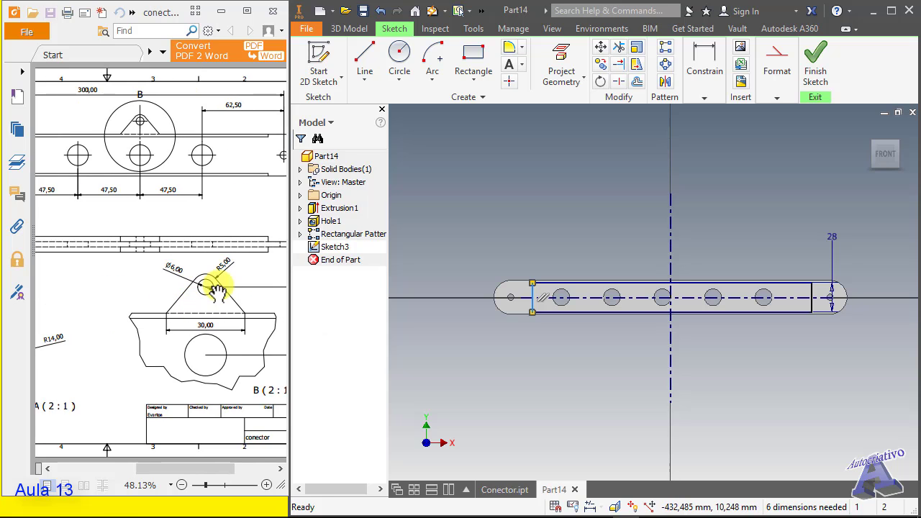
drag(215, 272, 138, 267)
drag(253, 193, 216, 191)
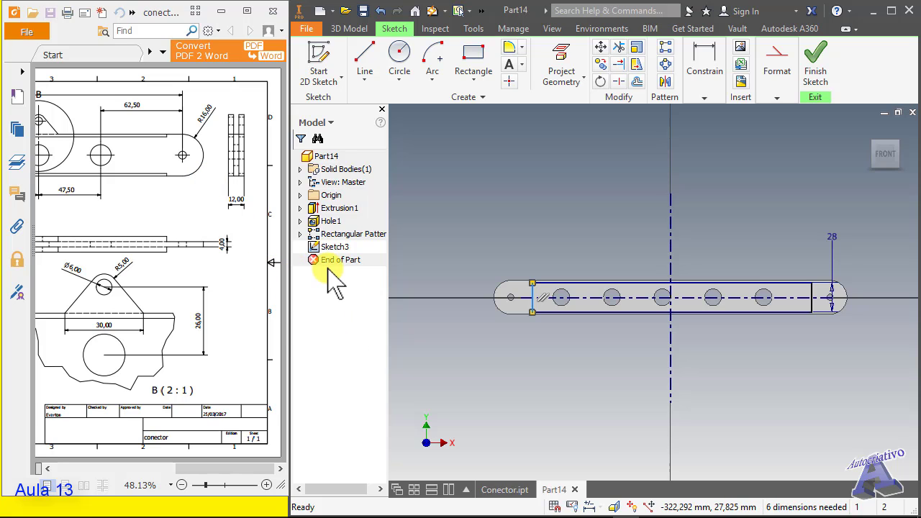
click(704, 93)
click(706, 129)
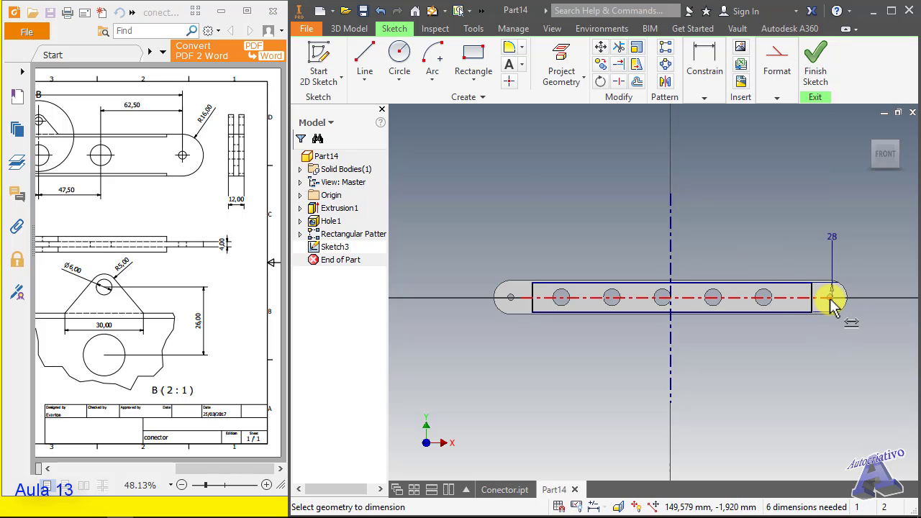
scroll(831, 300, up, 5)
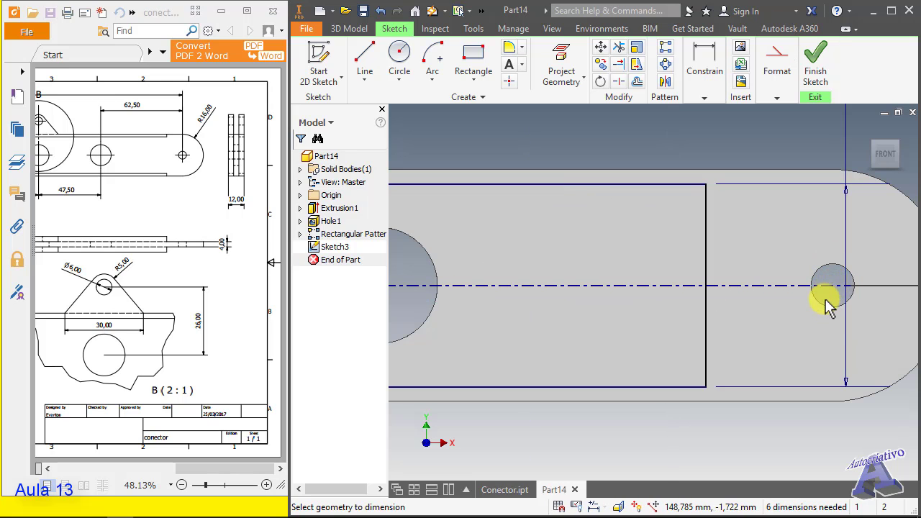
click(829, 301)
click(706, 255)
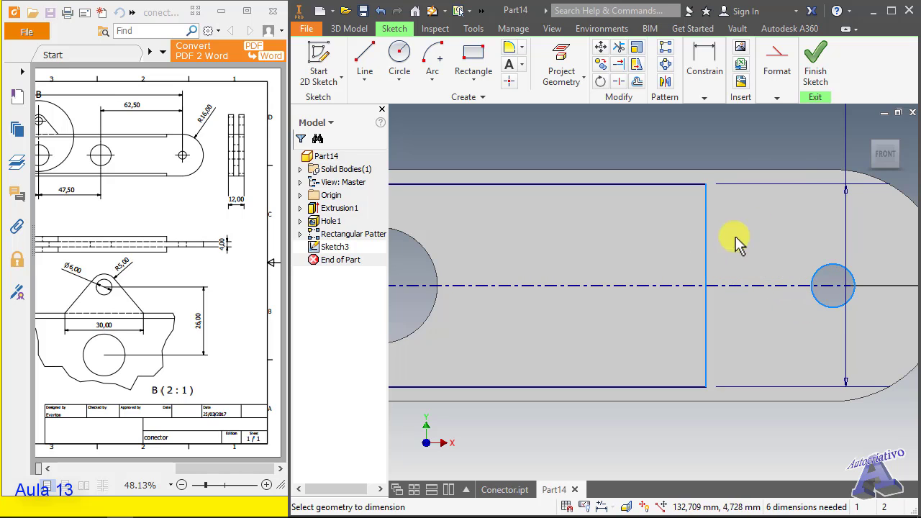
scroll(760, 177, down, 3)
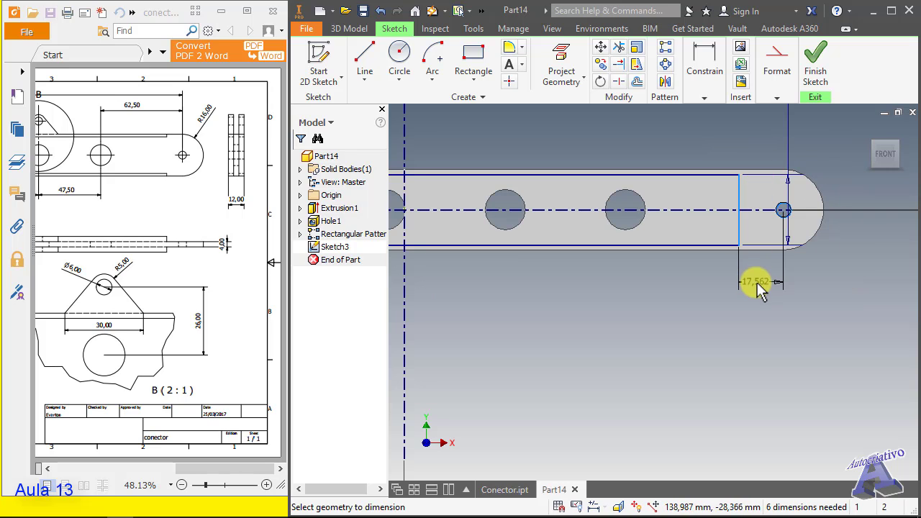
click(759, 286)
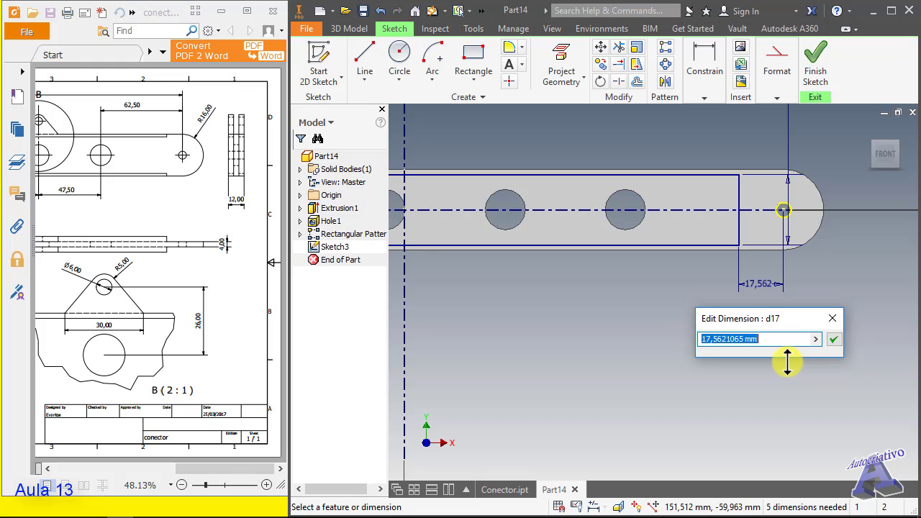
key(Return)
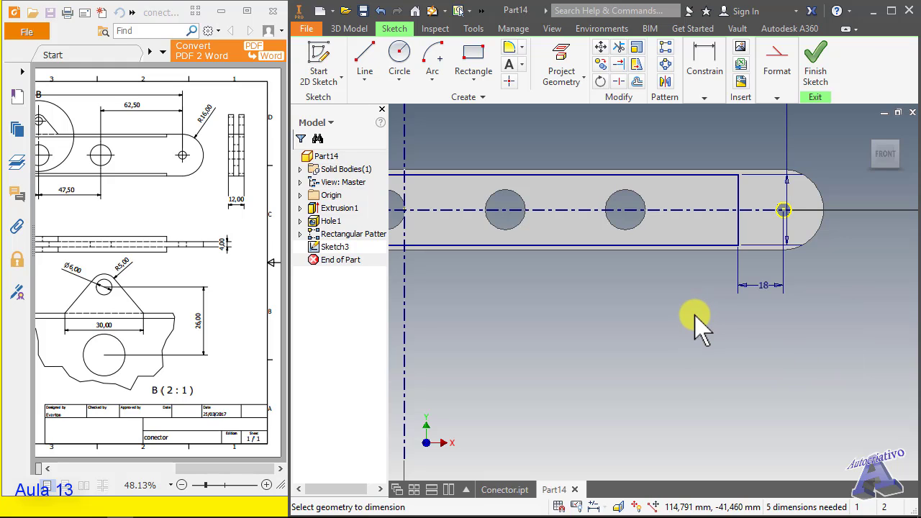
Draw a center-point arc of about 18.6 mm radius between the rectangle's two left corners, centered near the horizontal centerline and bulging inward.
scroll(617, 319, down, 5)
scroll(533, 292, up, 2)
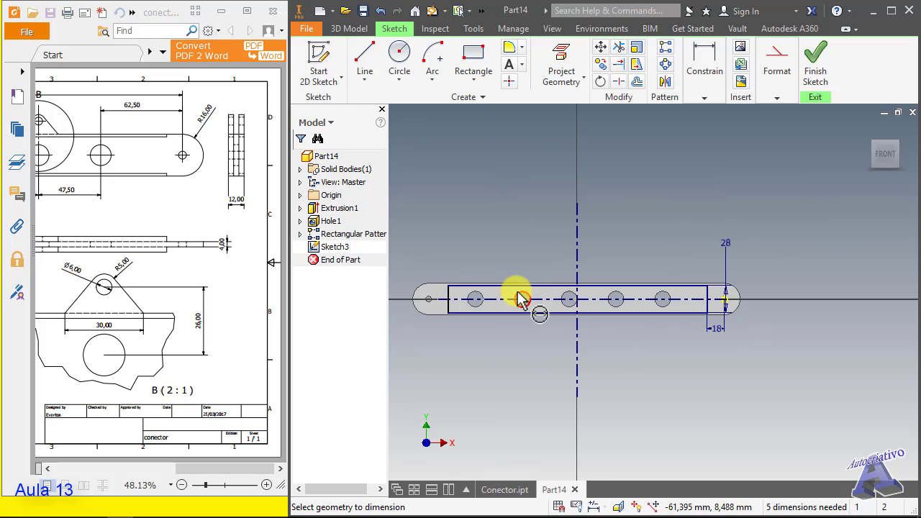
scroll(438, 302, up, 5)
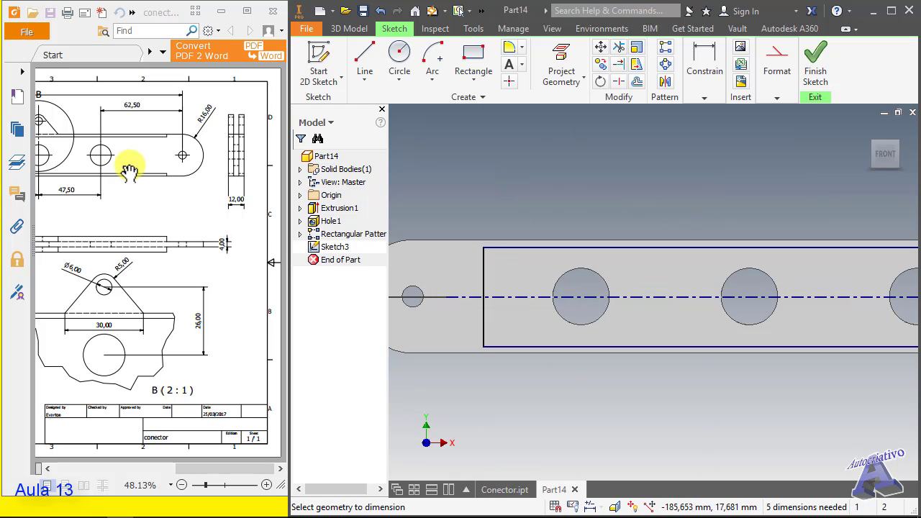
drag(77, 238, 211, 249)
mouse_move(117, 273)
mouse_down()
mouse_move(237, 291)
mouse_move(245, 253)
mouse_up()
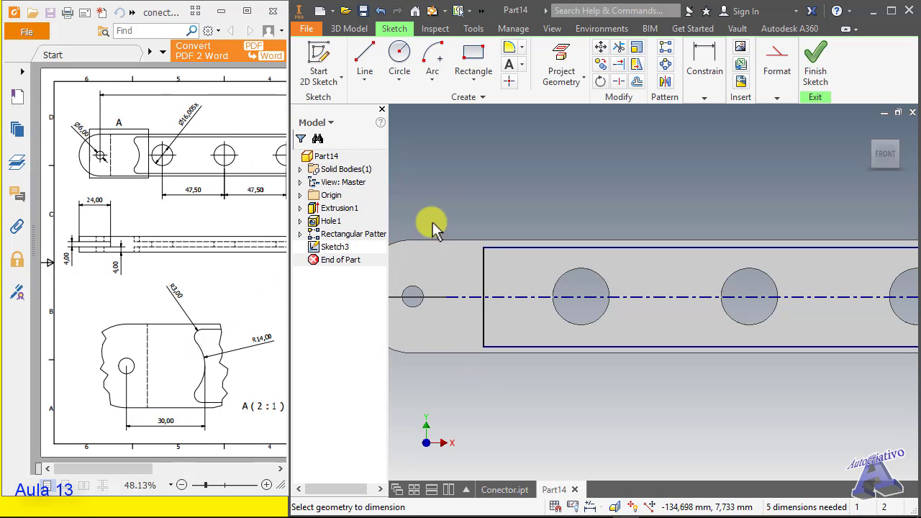
click(401, 69)
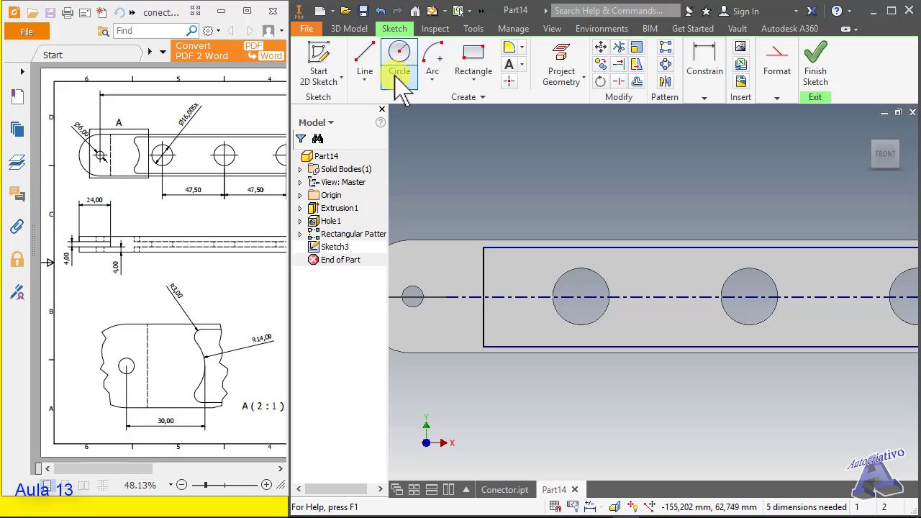
click(435, 59)
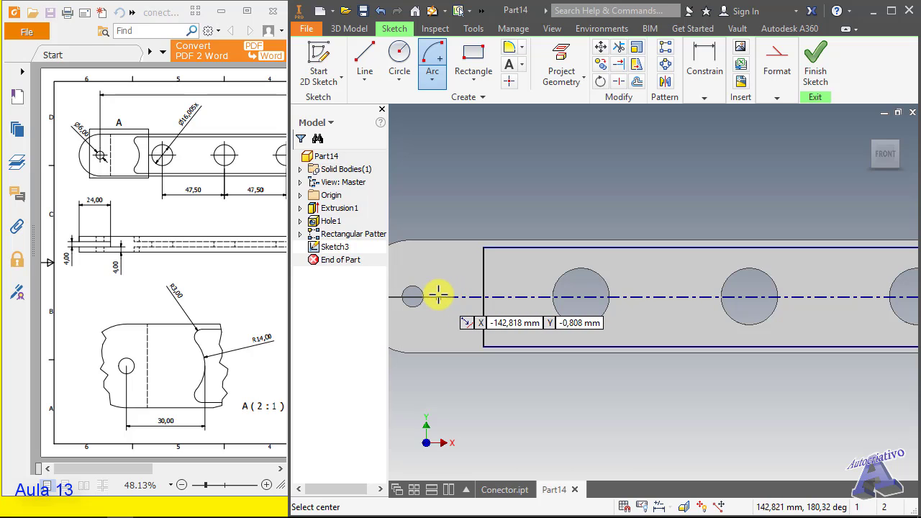
click(439, 295)
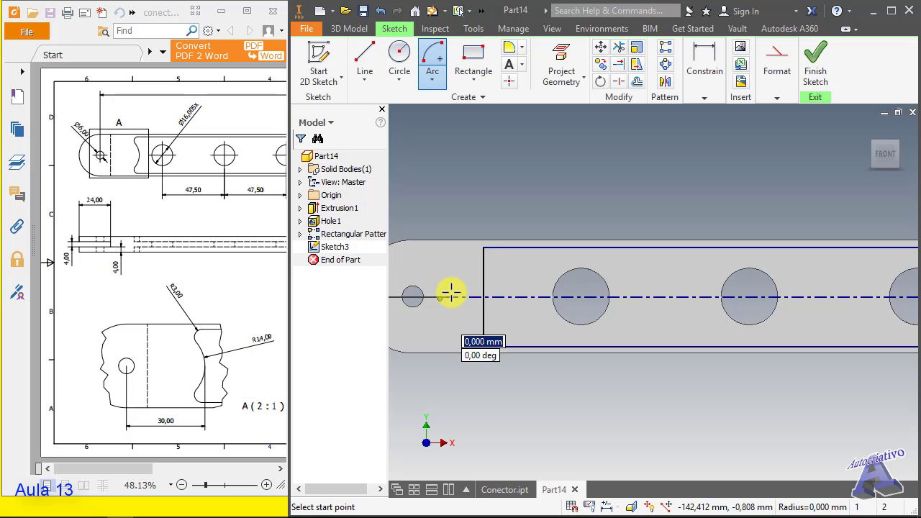
click(484, 249)
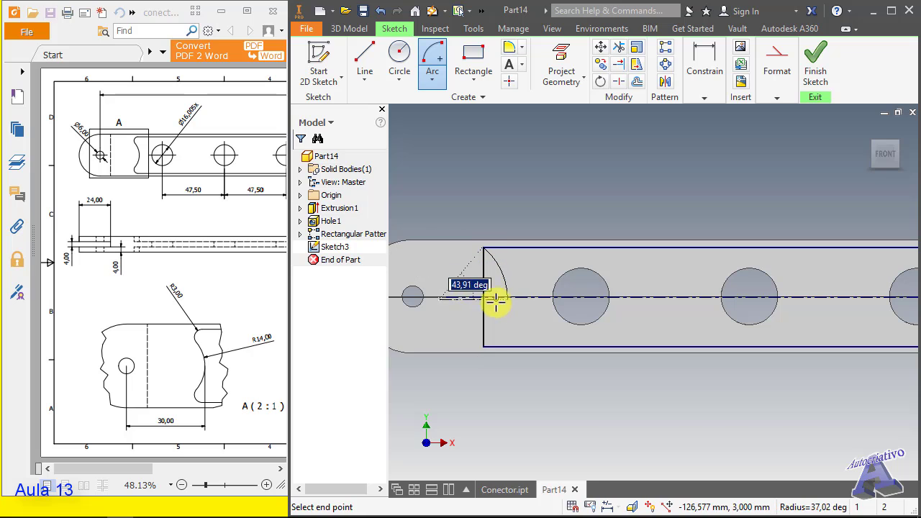
click(482, 347)
key(Escape)
Trim away both halves of the rectangle's left vertical side, leaving the arc as that end of the profile.
click(484, 329)
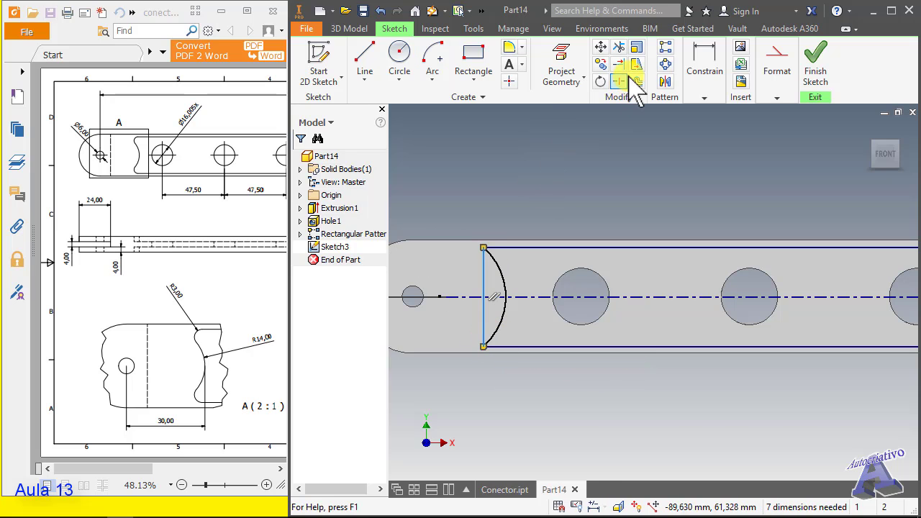
click(616, 46)
click(485, 272)
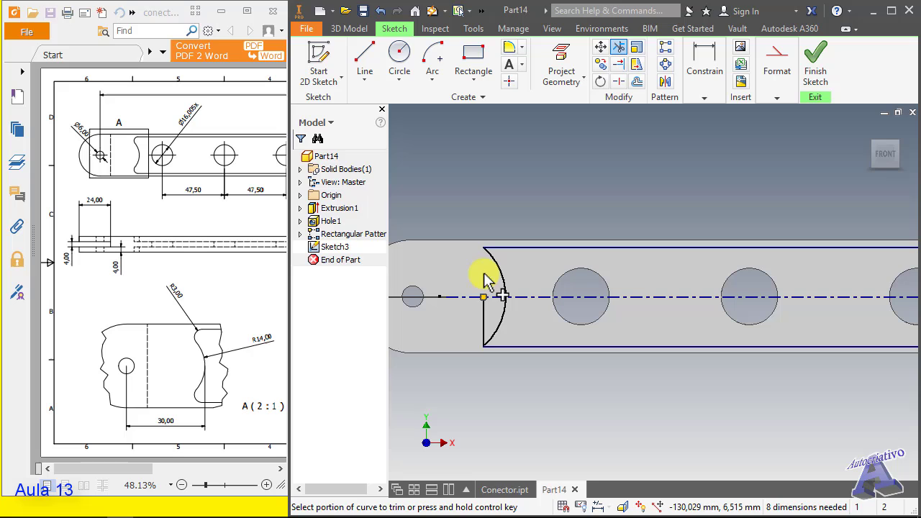
click(483, 331)
key(Escape)
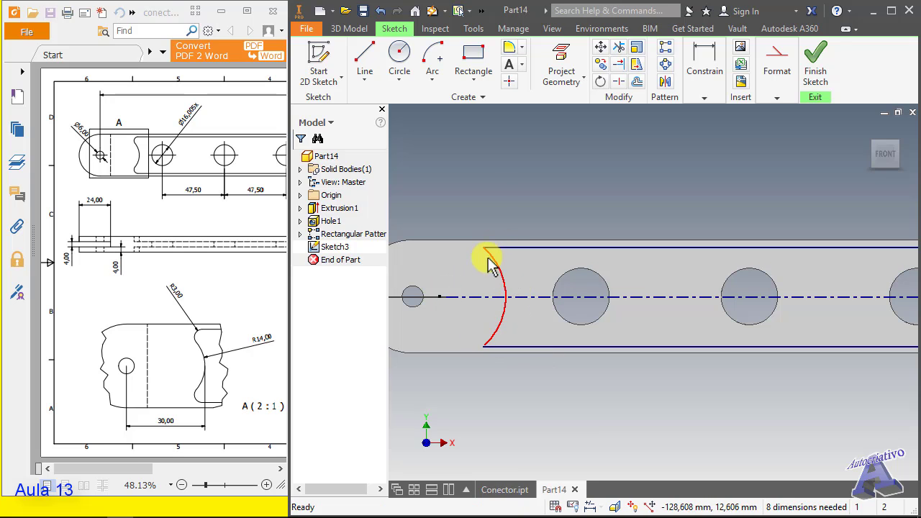
Fillet the two corners between the arc and the profile's upper and lower sides with a 3 mm radius.
click(509, 48)
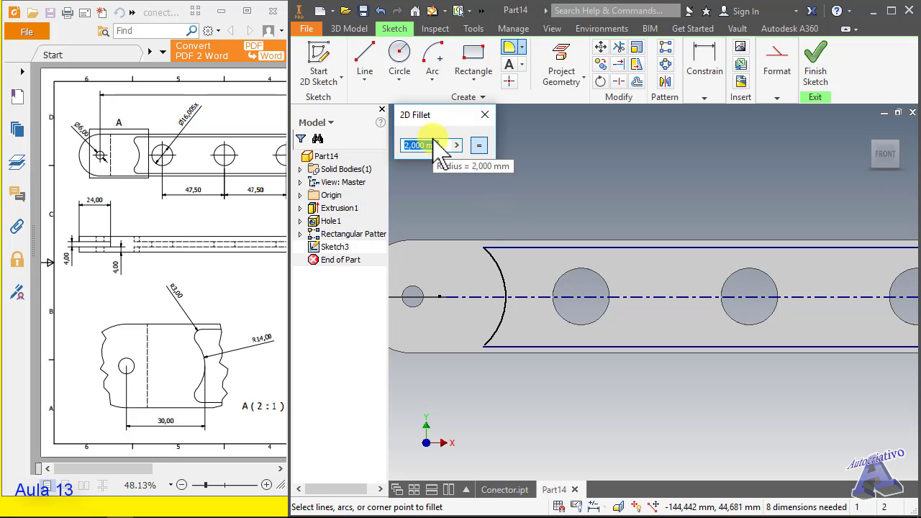
key(Escape)
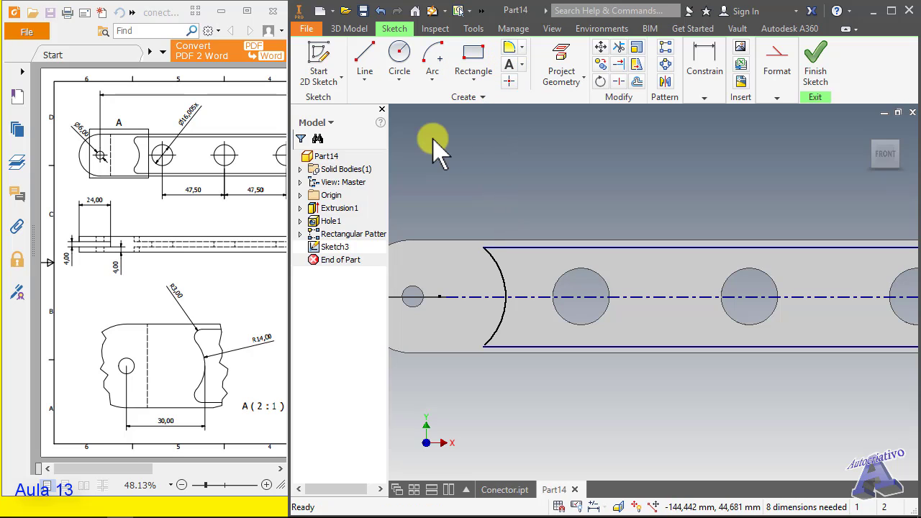
click(500, 248)
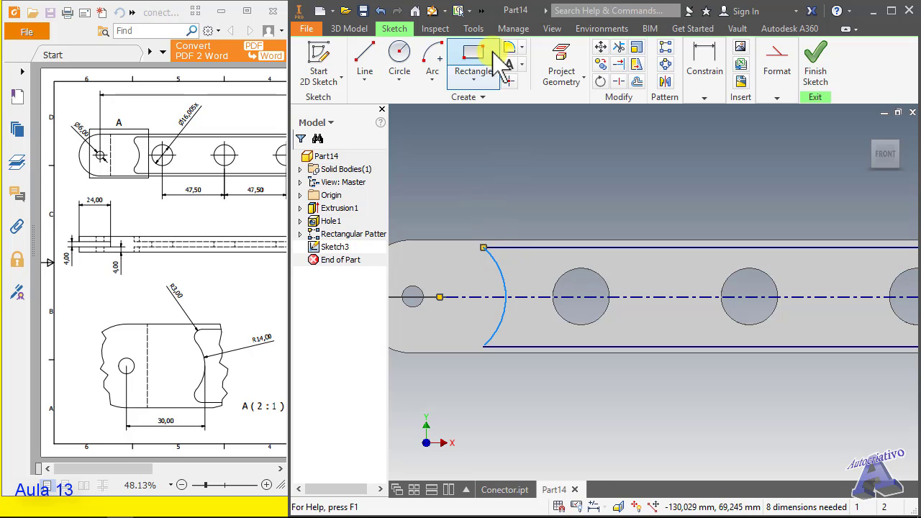
click(509, 49)
click(510, 249)
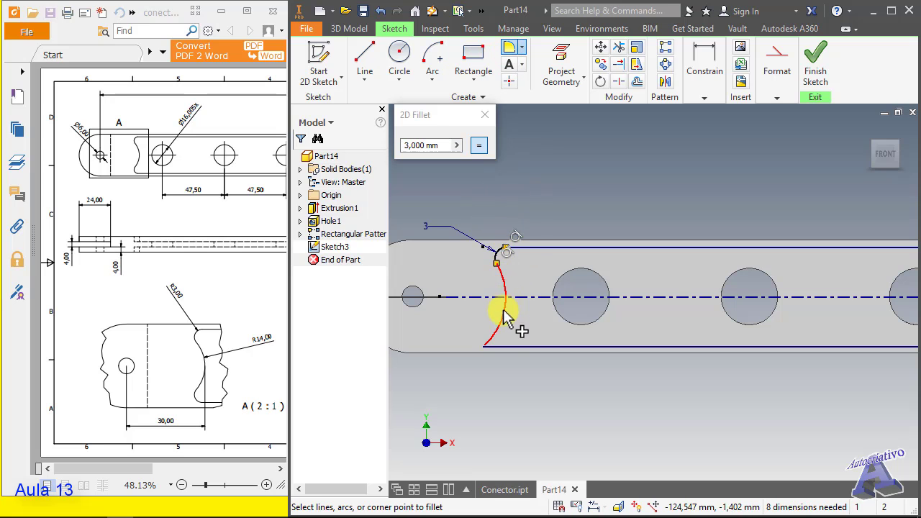
click(504, 349)
key(Escape)
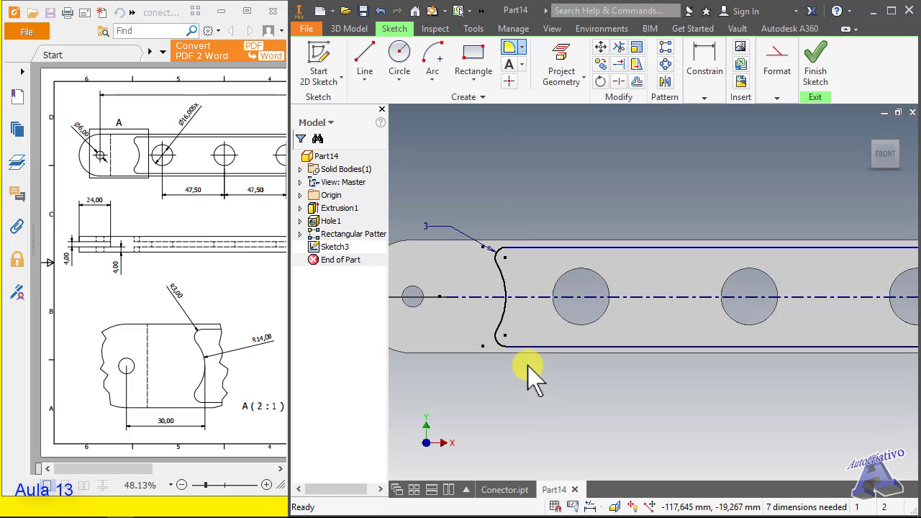
Dimension the radius of the concave arc at the profile's left end and set it to 14 mm.
click(704, 69)
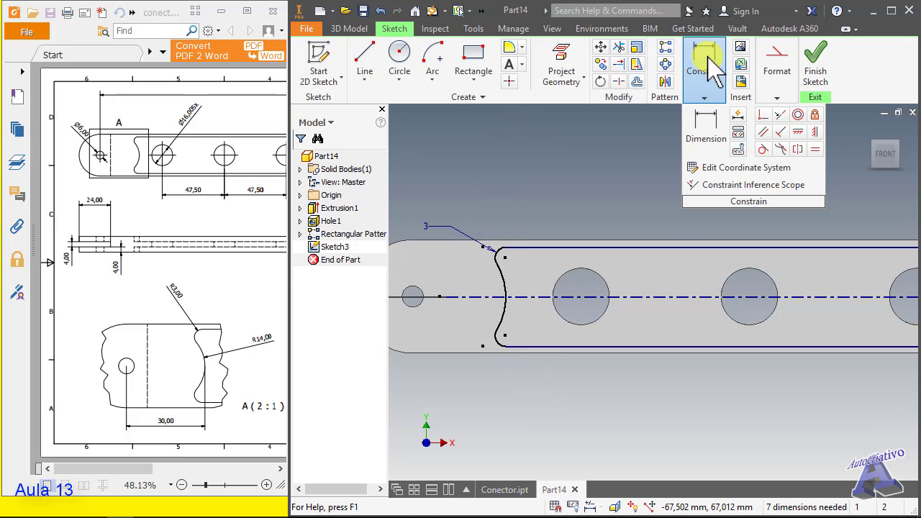
click(709, 148)
click(504, 288)
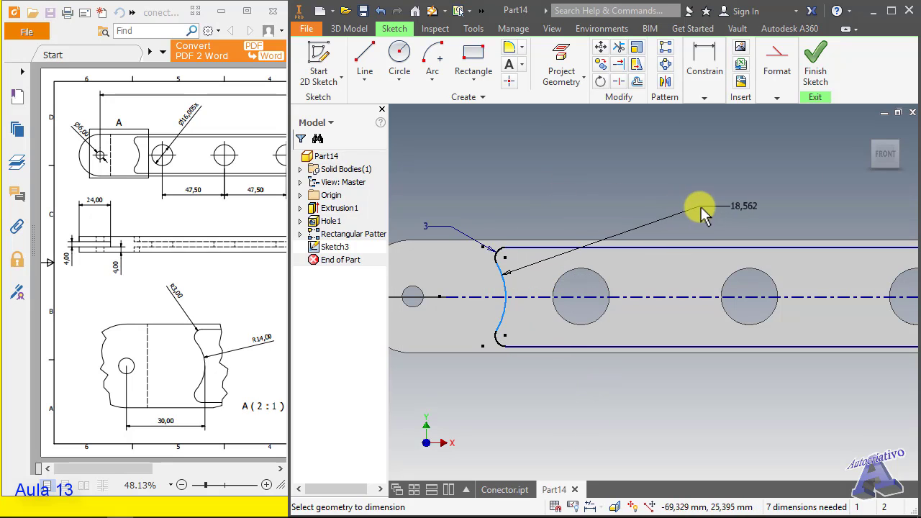
click(651, 211)
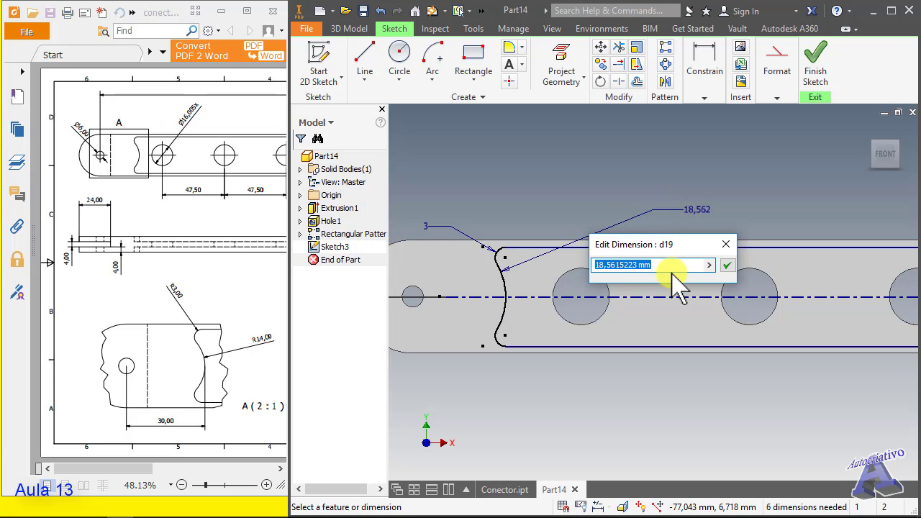
key(Return)
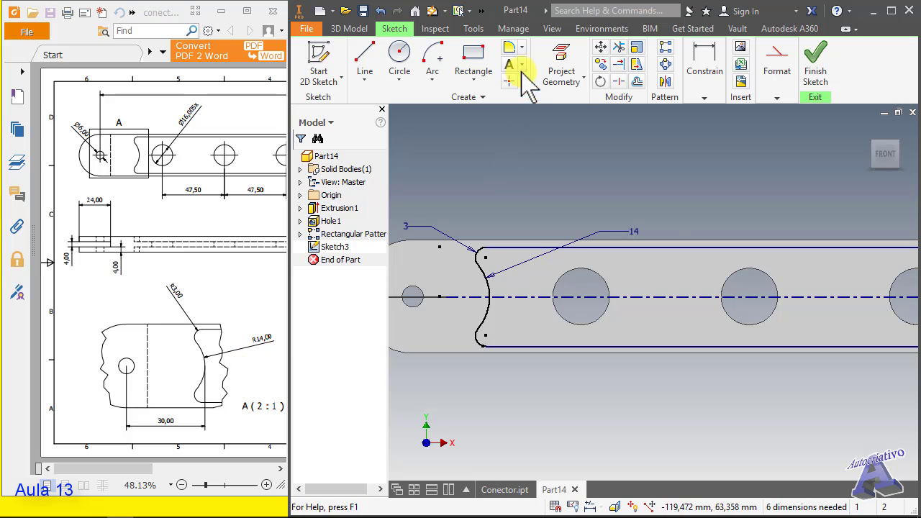
Dimension the horizontal distance between the left end hole's center and the R14 arc's center, setting it to 8 mm.
click(704, 92)
click(722, 139)
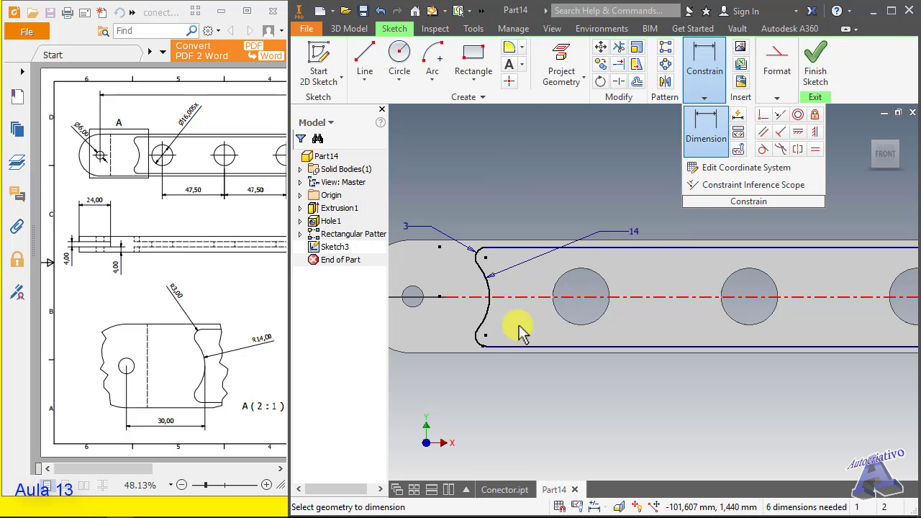
click(490, 298)
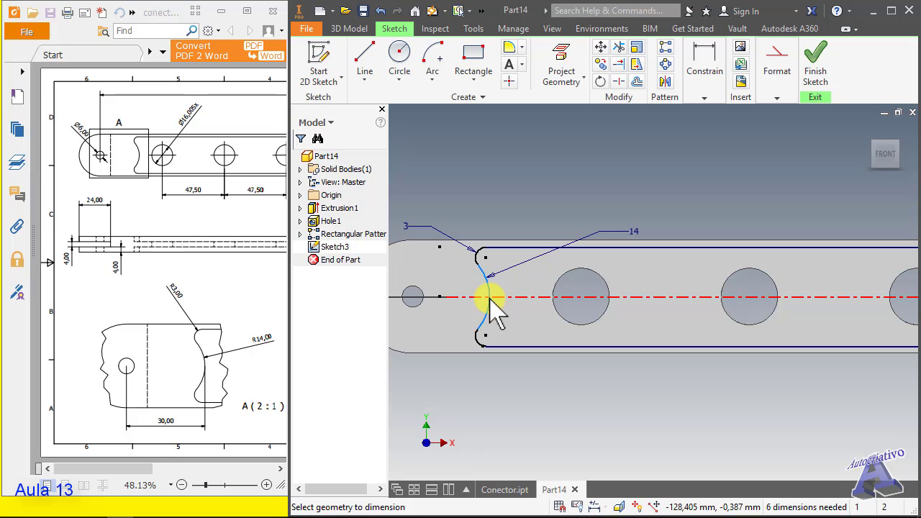
click(419, 316)
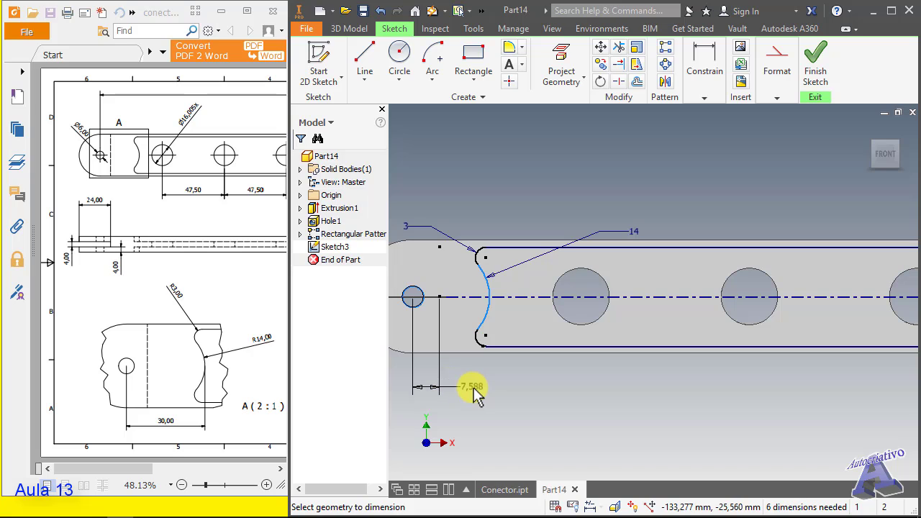
click(476, 387)
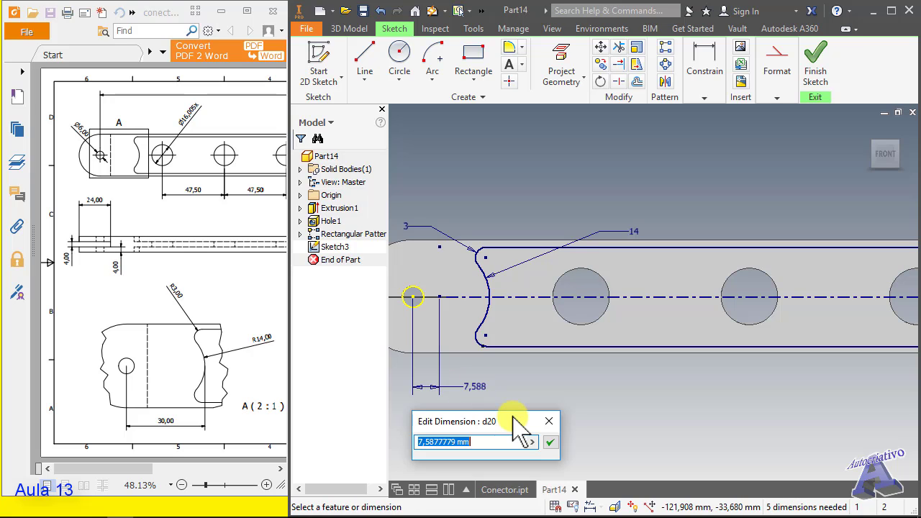
text(8)
key(Return)
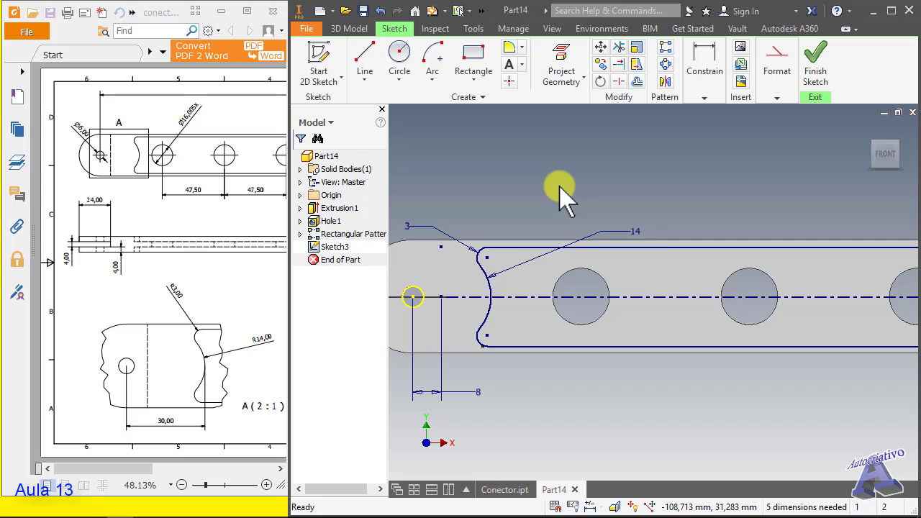
Inspect the recess profile's concave left end and its long sides relative to the bar's edges and holes.
scroll(535, 262, up, 4)
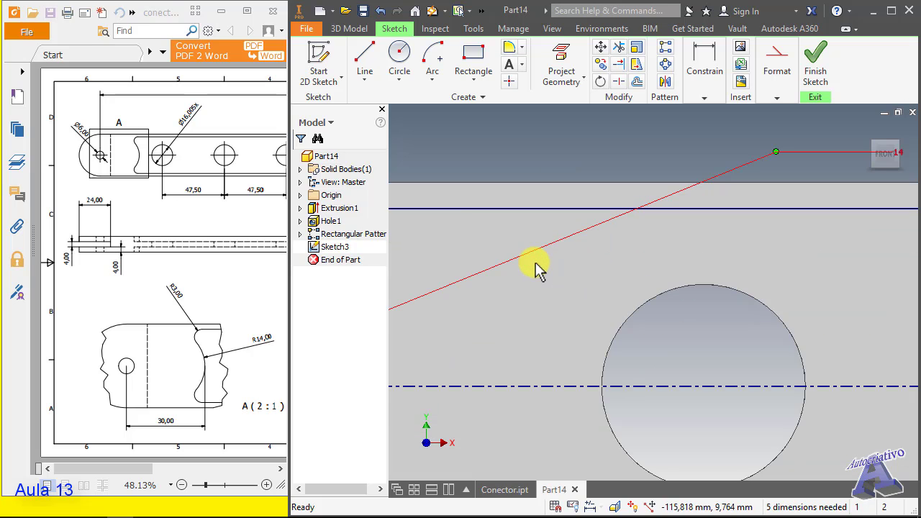
scroll(535, 262, down, 4)
scroll(536, 355, up, 3)
scroll(536, 355, down, 2)
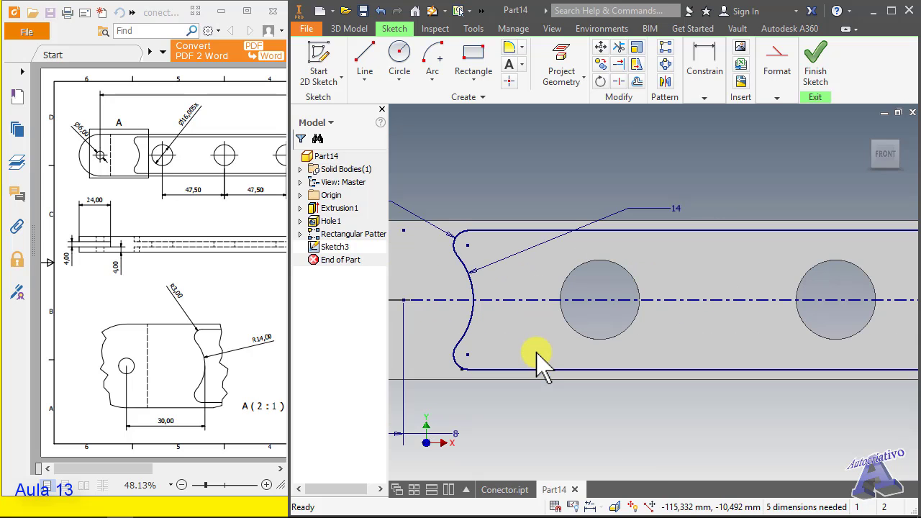
scroll(536, 349, down, 2)
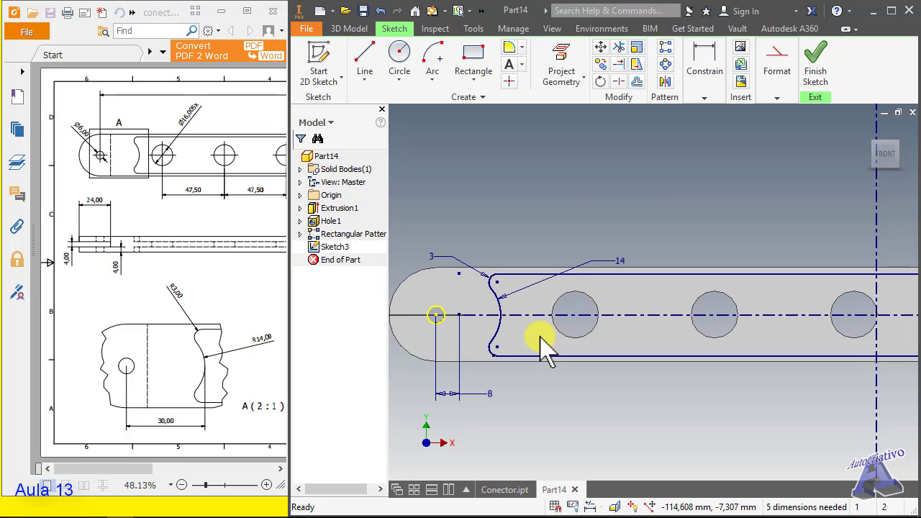
scroll(582, 319, up, 3)
scroll(581, 344, down, 3)
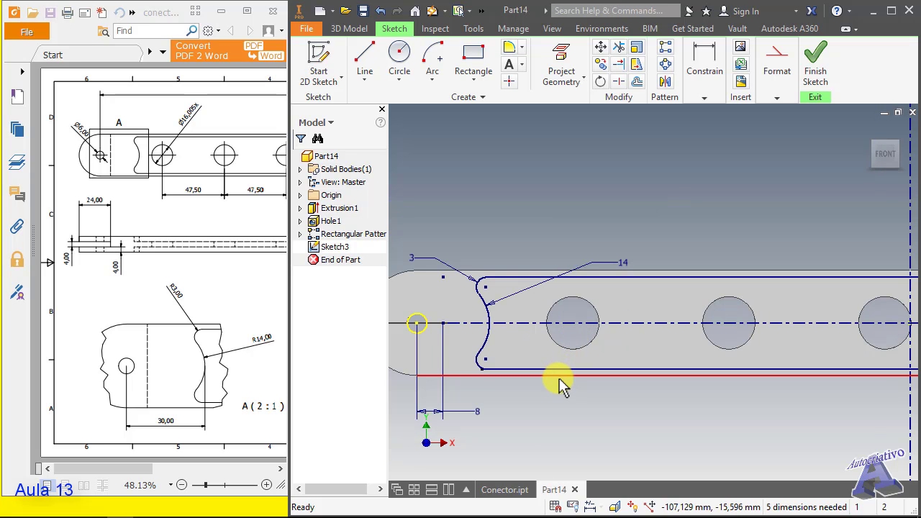
scroll(562, 386, down, 2)
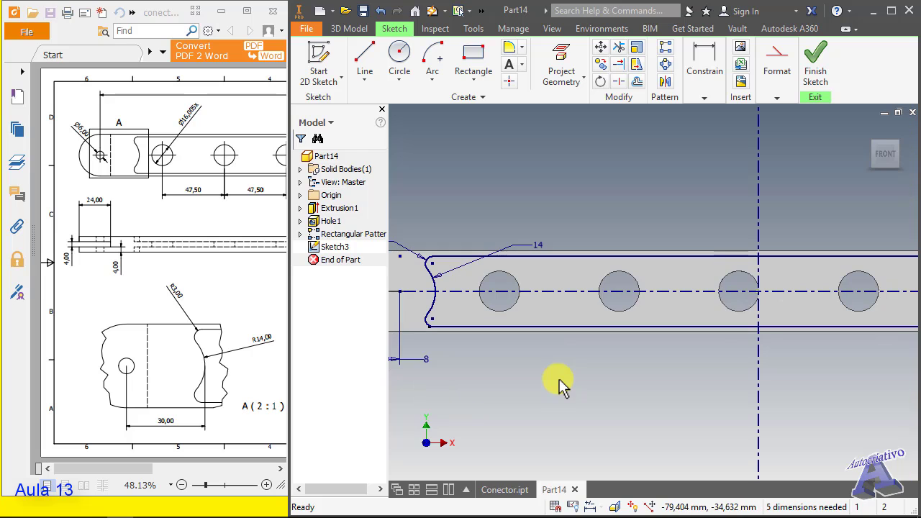
Finish the sketch and extrude the recess profile as a cut into the bar's front face.
click(813, 66)
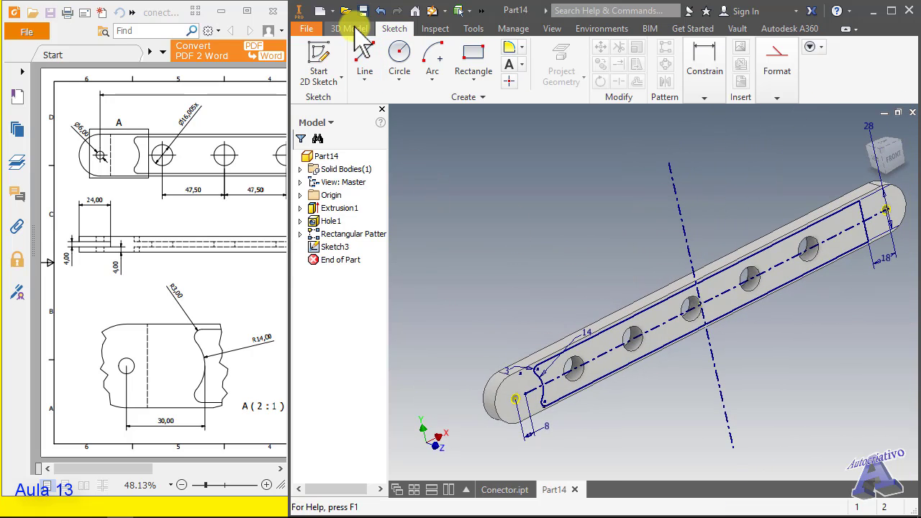
click(353, 30)
click(364, 58)
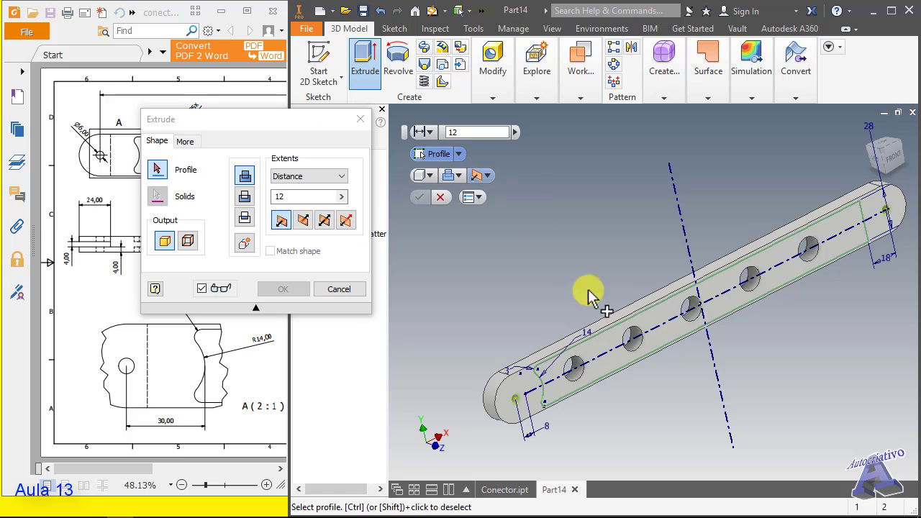
click(655, 347)
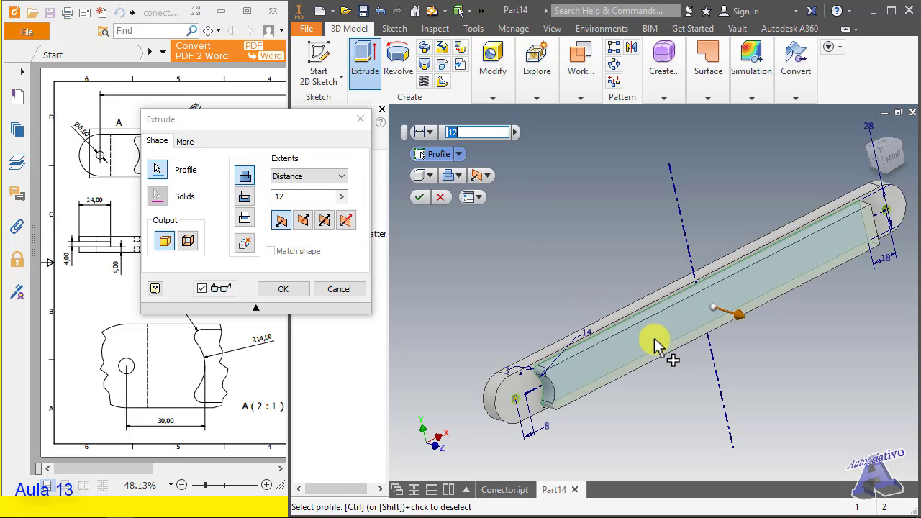
click(245, 196)
click(297, 200)
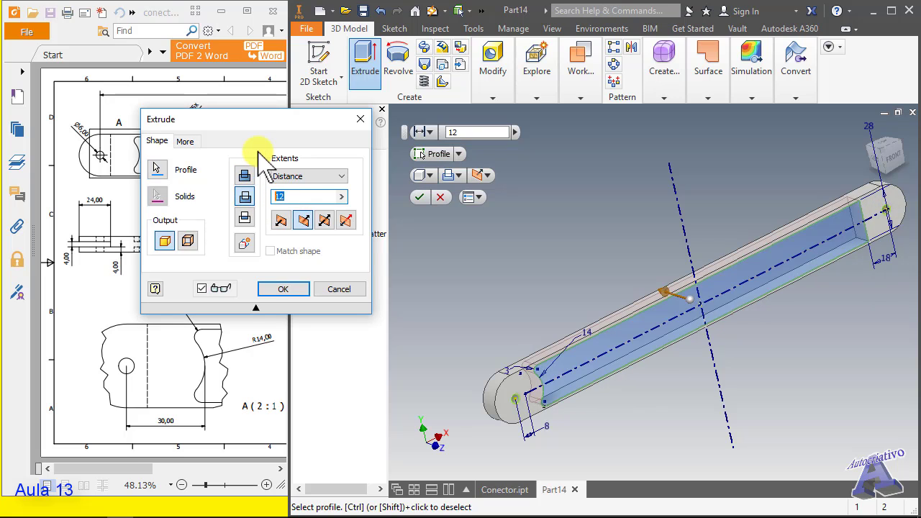
click(283, 288)
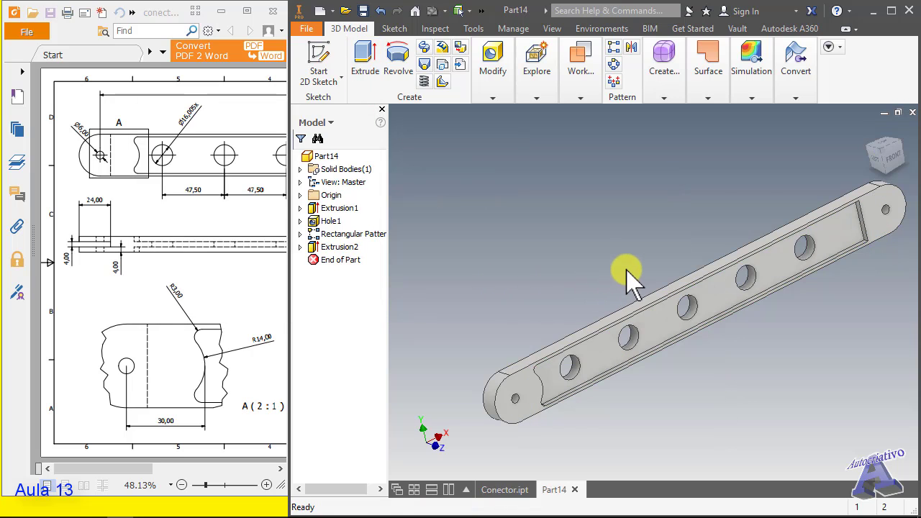
Mirror the recess cut to the bar's opposite face about the XY Plane.
shift+middle_drag(587, 250, 605, 238)
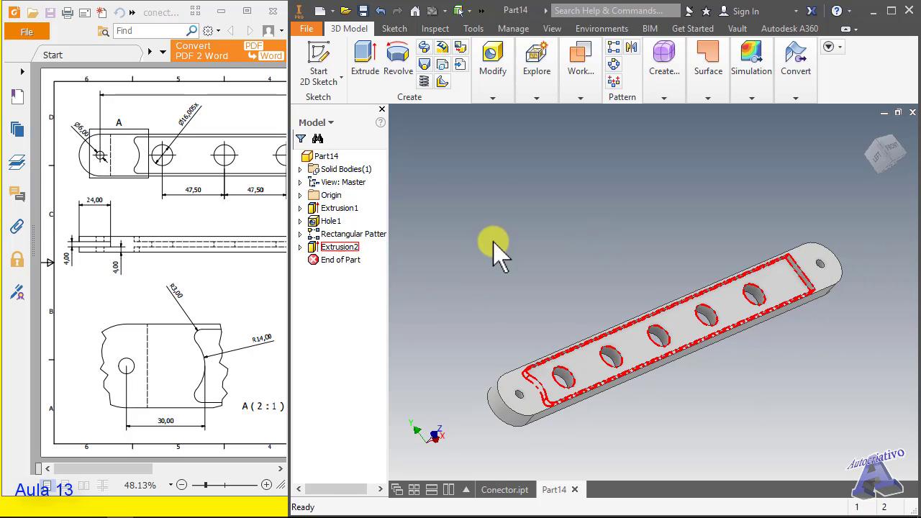
click(891, 11)
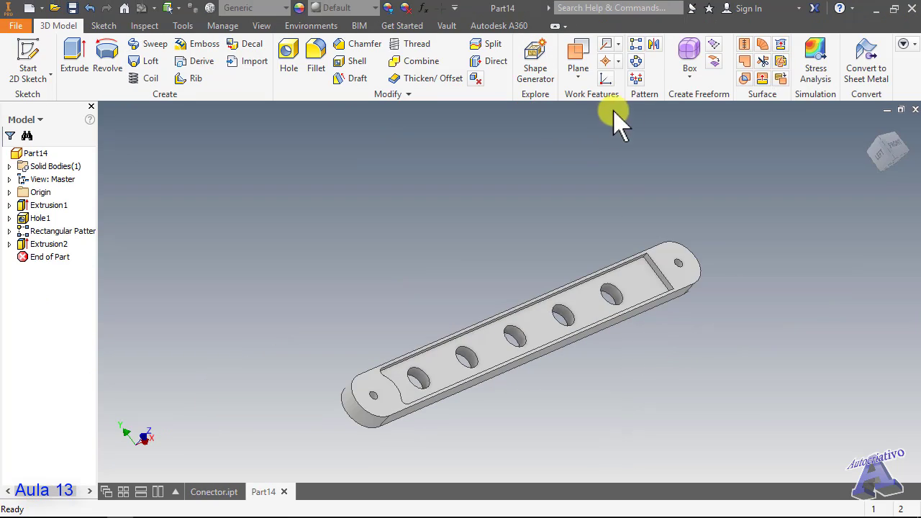
click(654, 44)
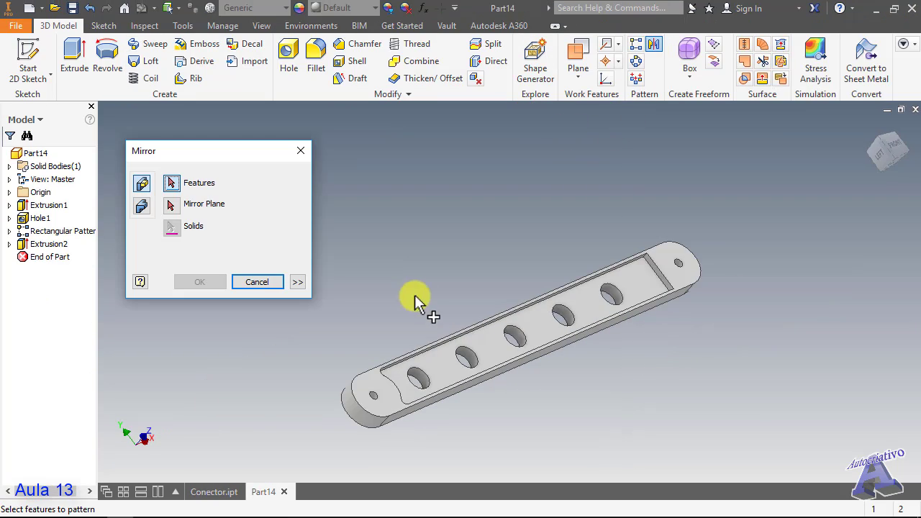
click(51, 244)
click(173, 208)
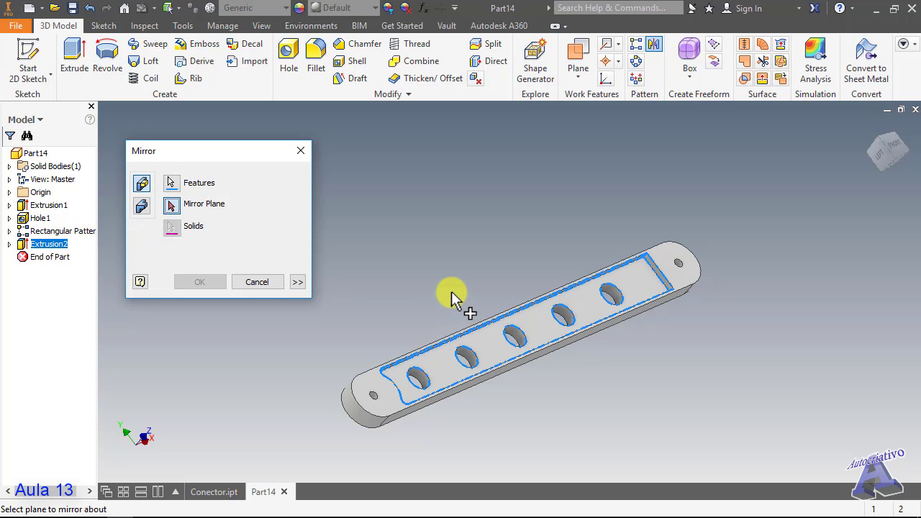
shift+middle_drag(448, 284, 503, 289)
click(9, 192)
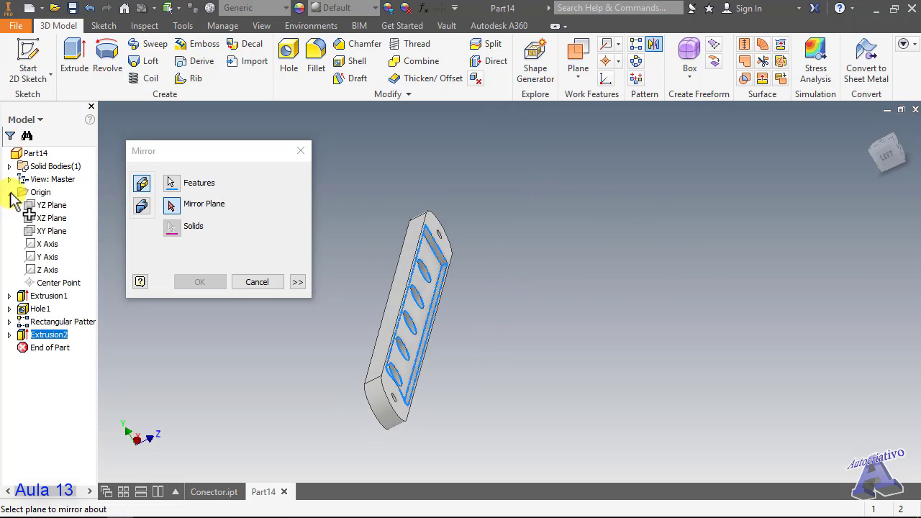
click(54, 231)
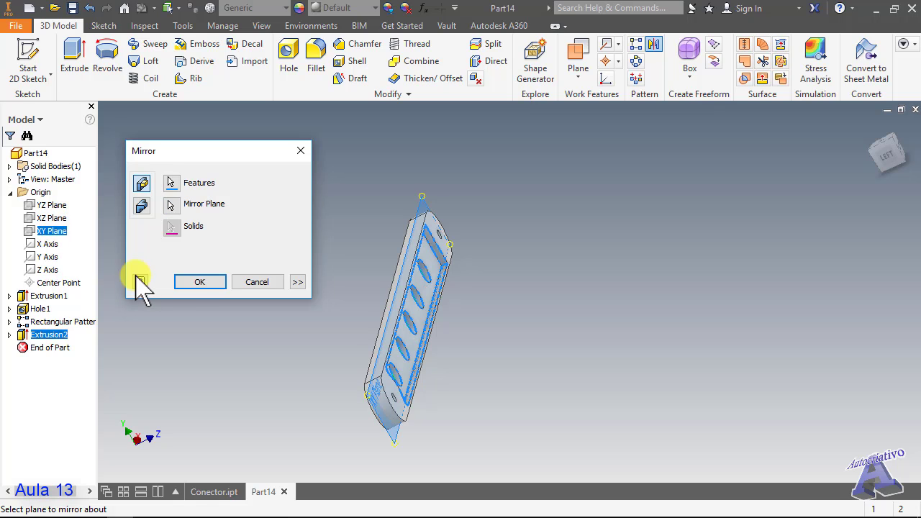
click(199, 282)
Start a new sketch on the bar's XY Plane.
shift+middle_drag(425, 323, 334, 320)
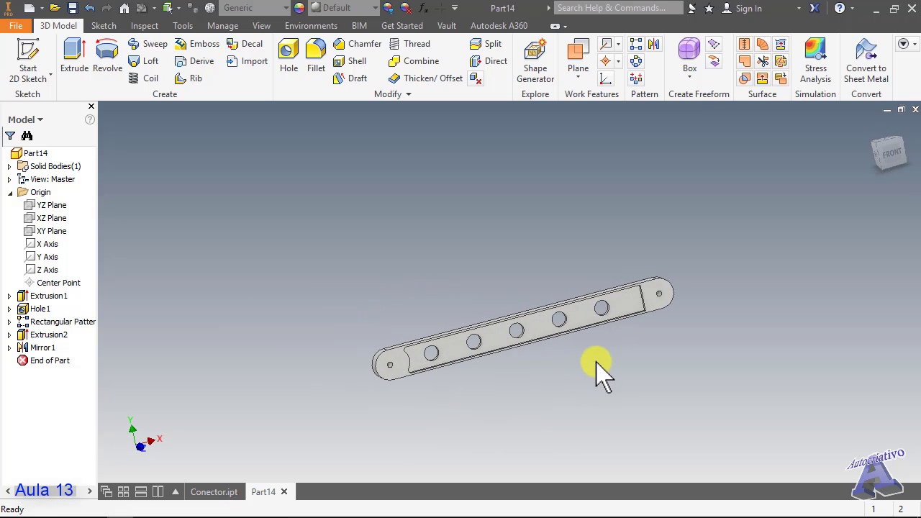
scroll(546, 394, up, 3)
scroll(532, 360, down, 3)
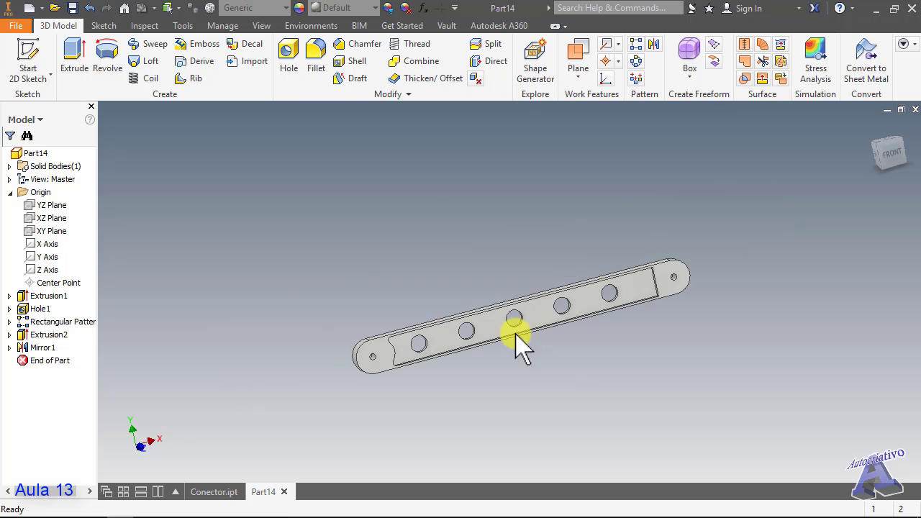
middle_drag(477, 309, 469, 267)
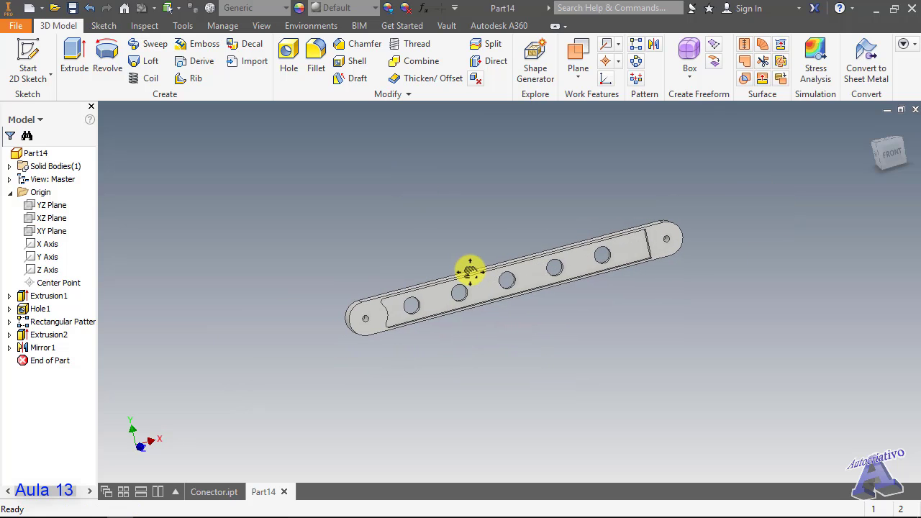
key(F6)
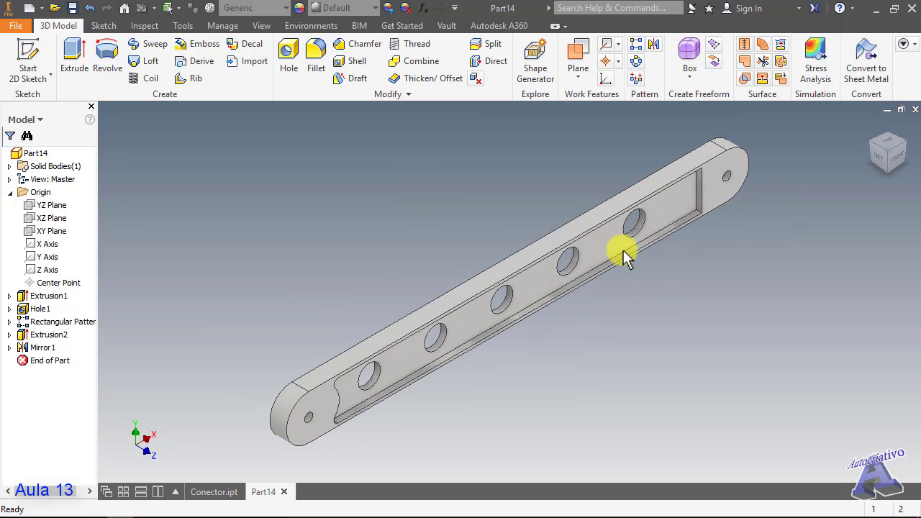
click(895, 9)
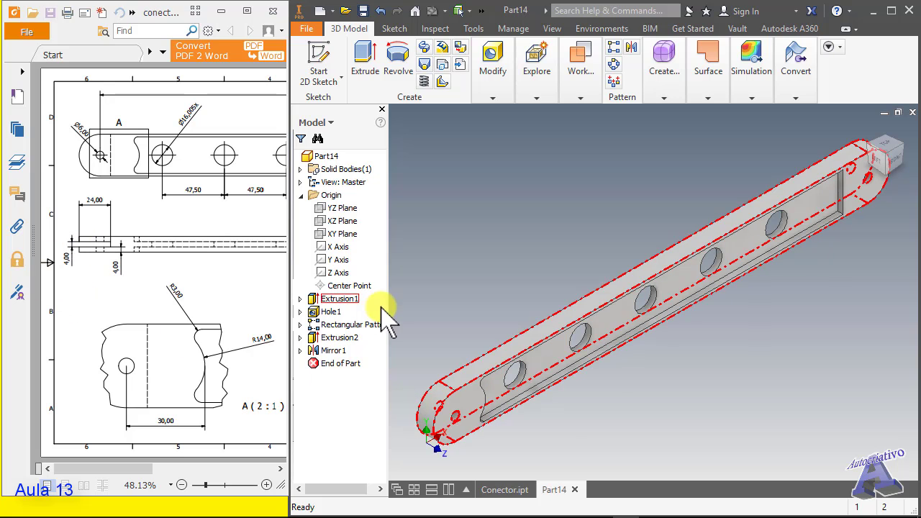
click(342, 234)
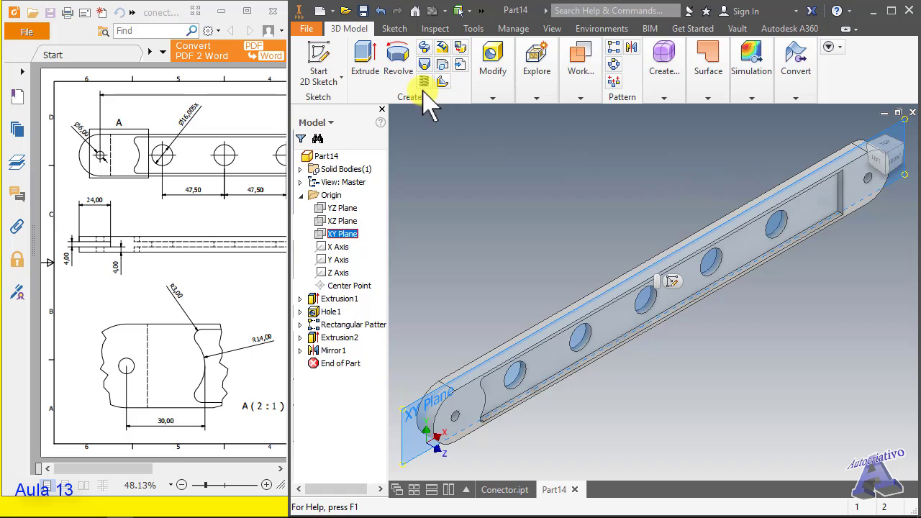
click(402, 33)
click(473, 54)
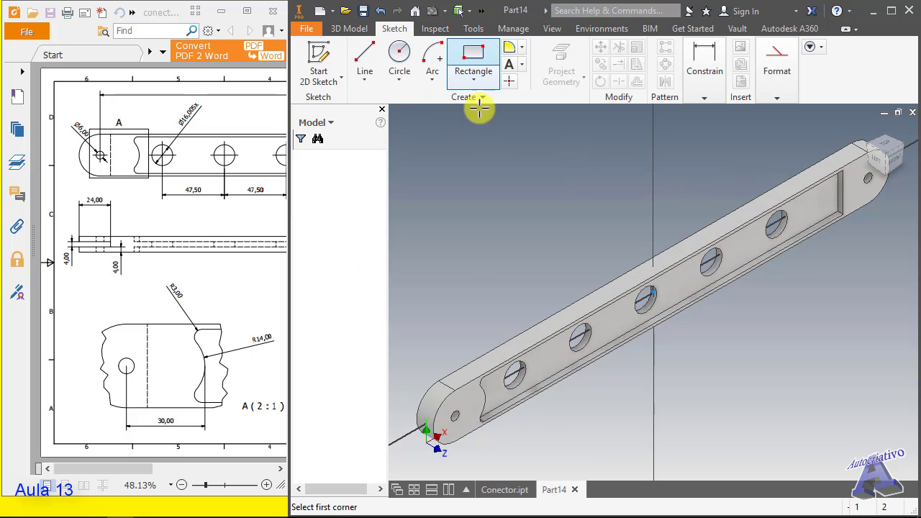
scroll(431, 298, down, 1)
scroll(531, 339, up, 5)
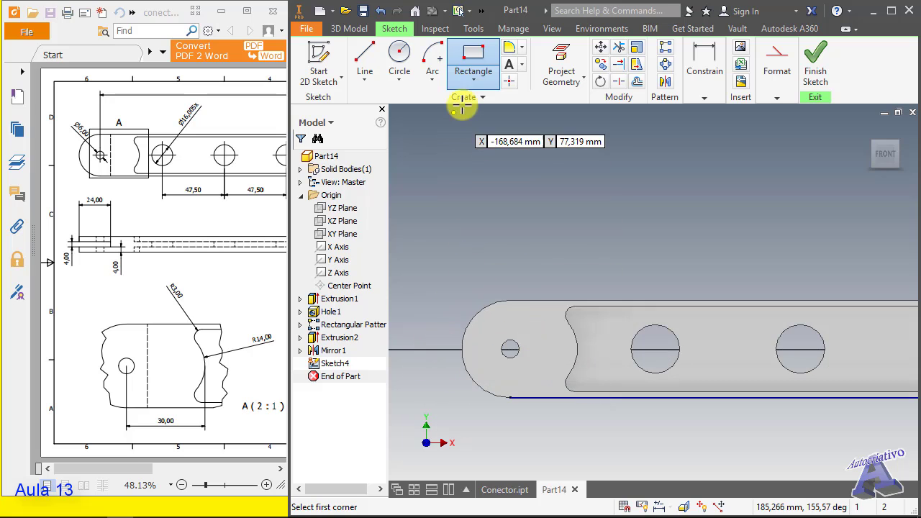
Draw a two-point center rectangle centered on the horizontal centerline between the small hole and the recess, enclosing the bar's rounded left end.
click(473, 77)
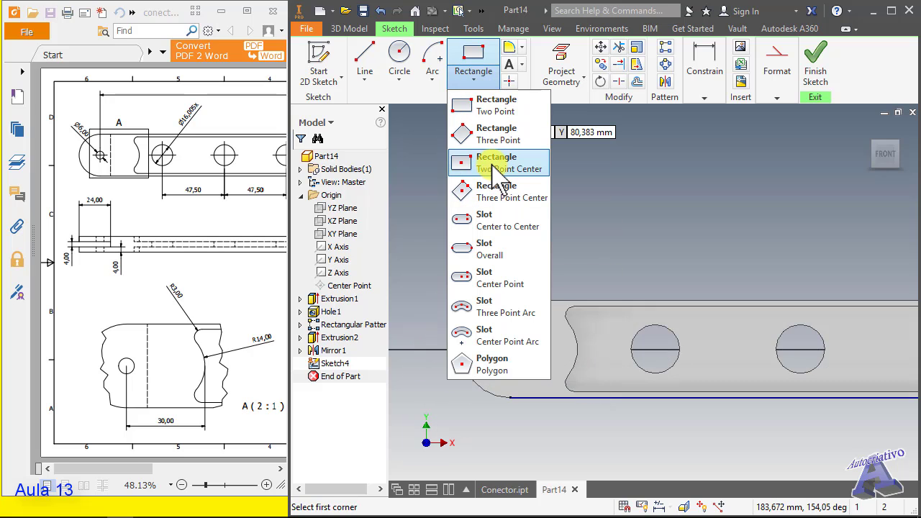
click(498, 164)
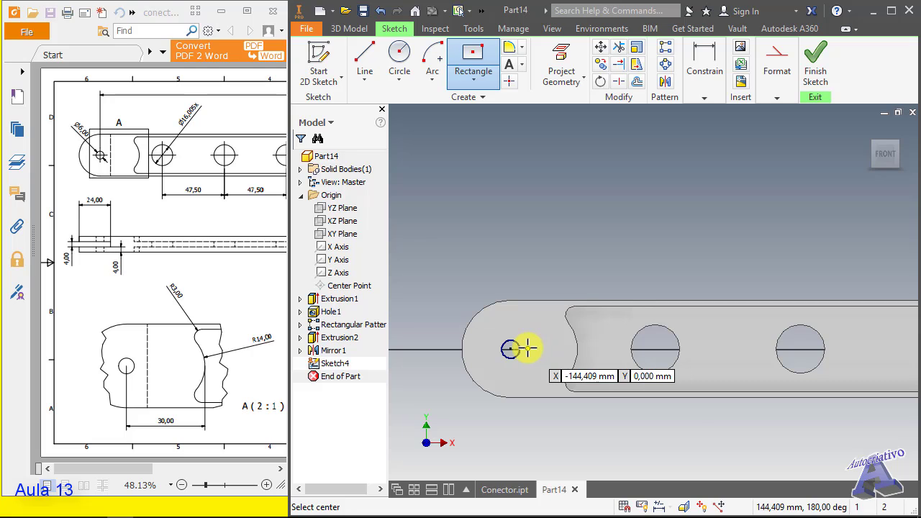
click(480, 72)
click(479, 77)
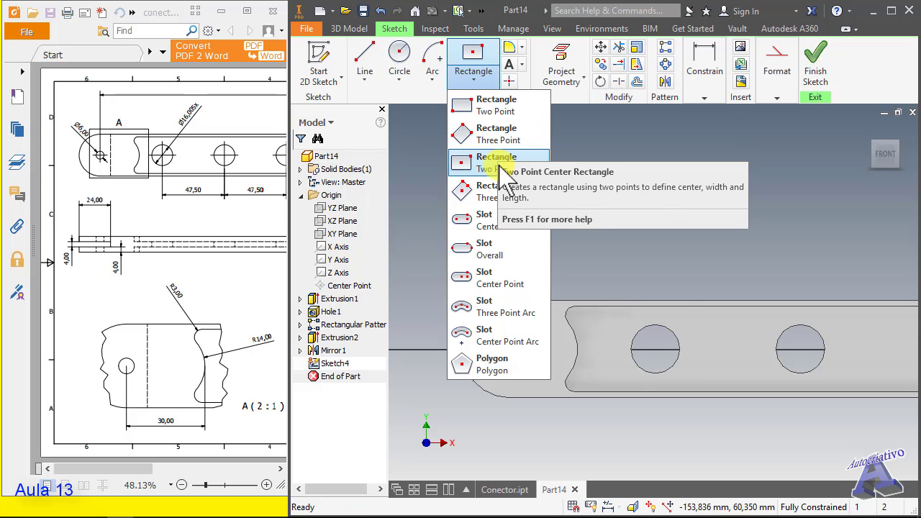
click(498, 165)
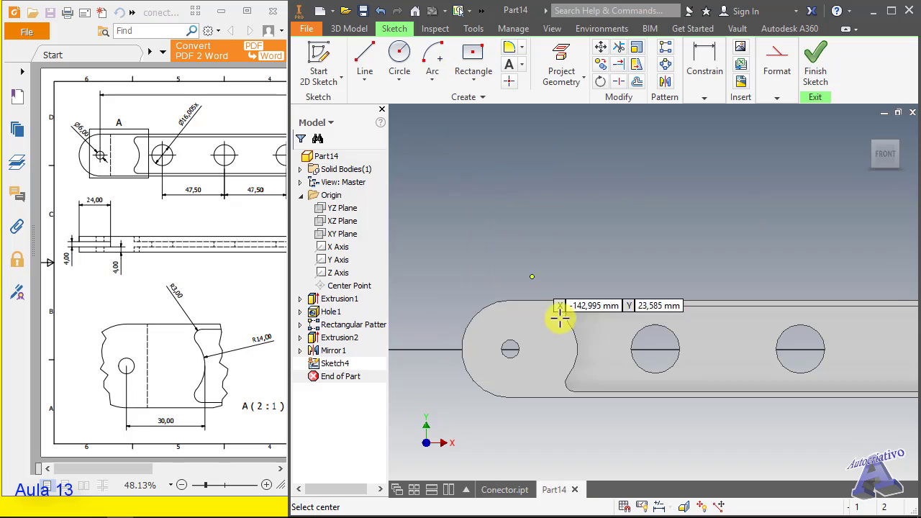
click(535, 348)
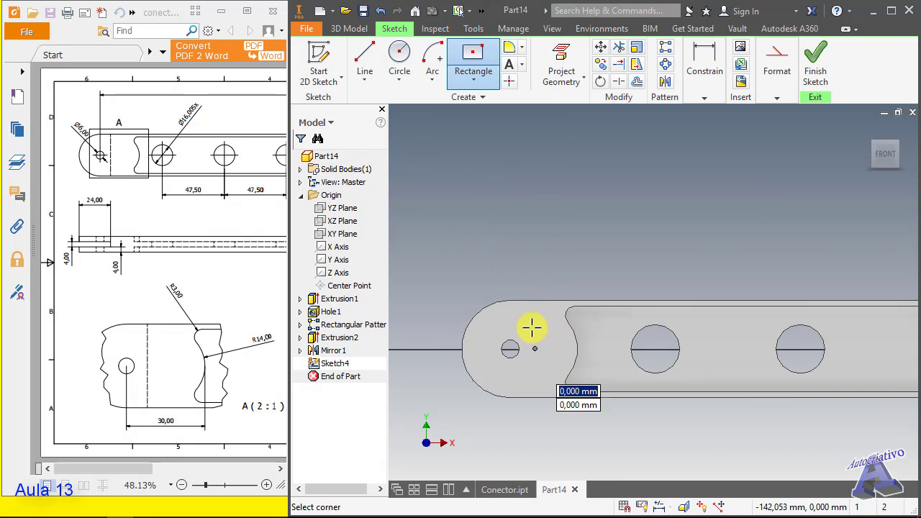
click(454, 283)
key(Escape)
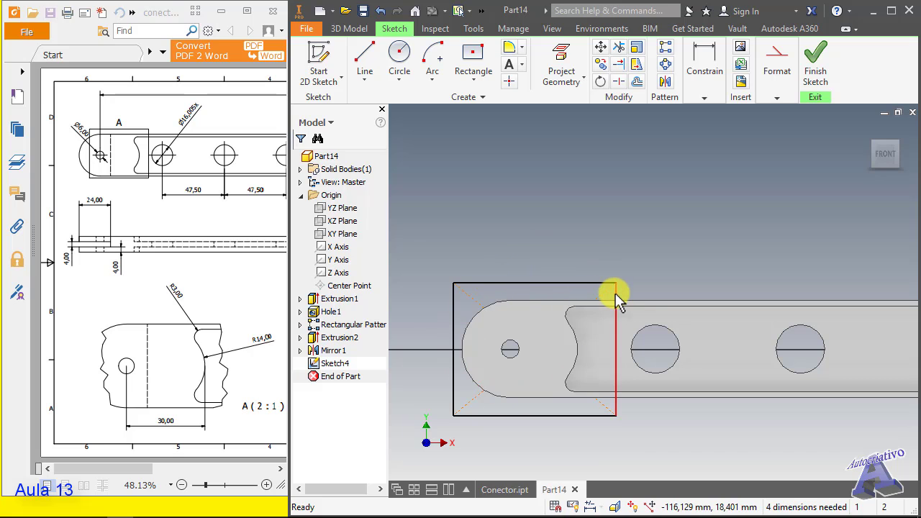
Shrink the center rectangle by moving its right and lower edges, and try to dimension its right side from the bar's rounded end.
mouse_move(615, 294)
mouse_down()
mouse_move(576, 293)
mouse_move(601, 295)
mouse_up()
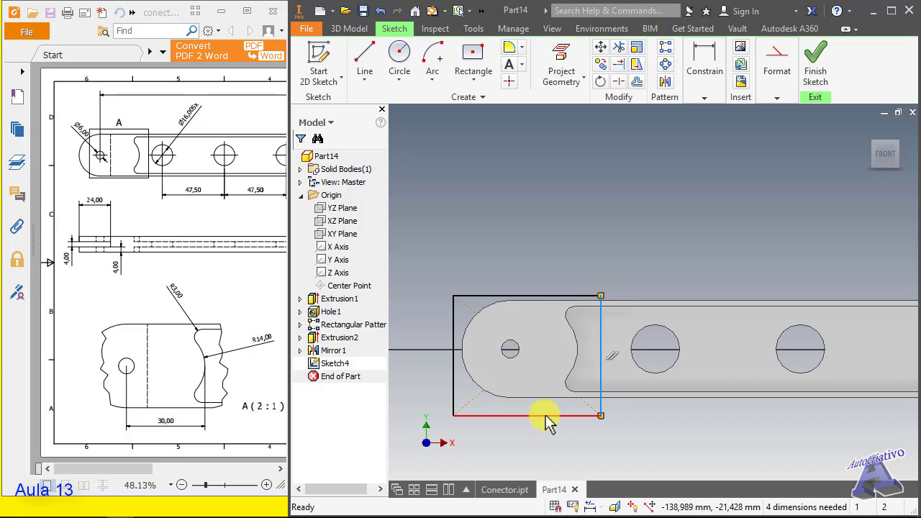
drag(545, 416, 558, 392)
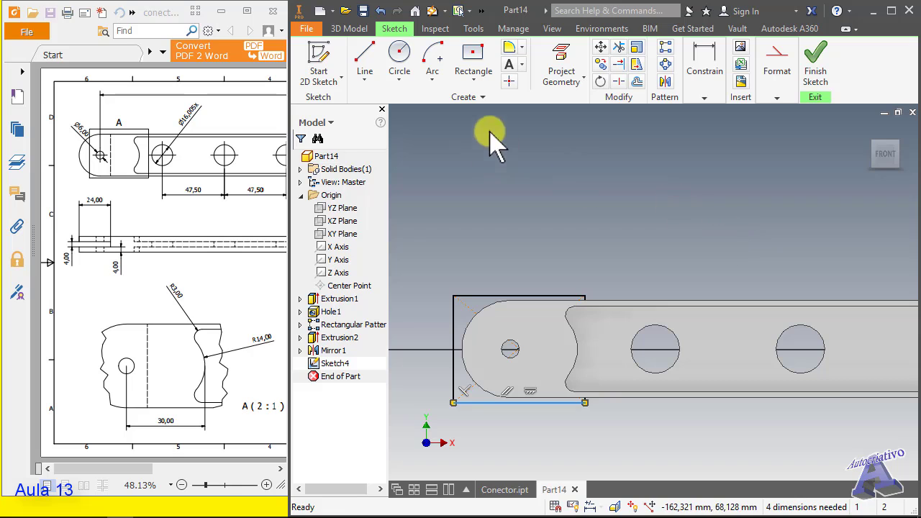
click(705, 96)
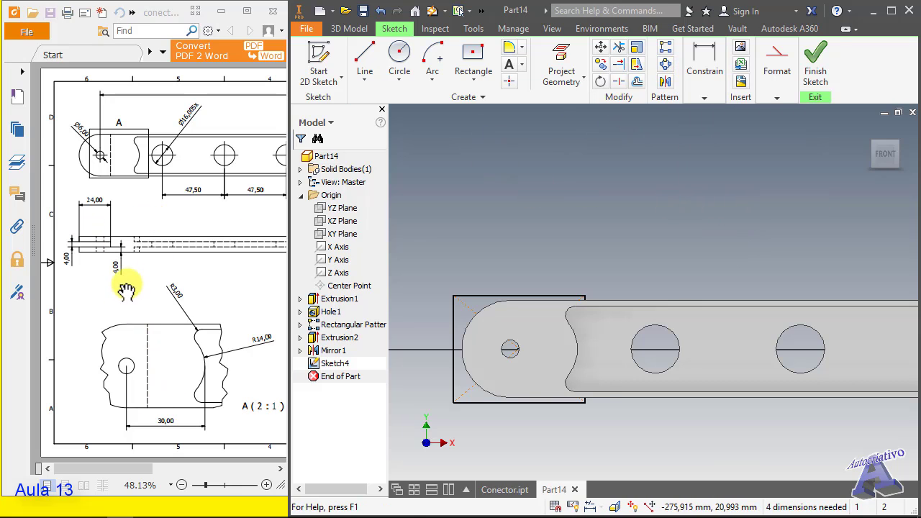
key(d)
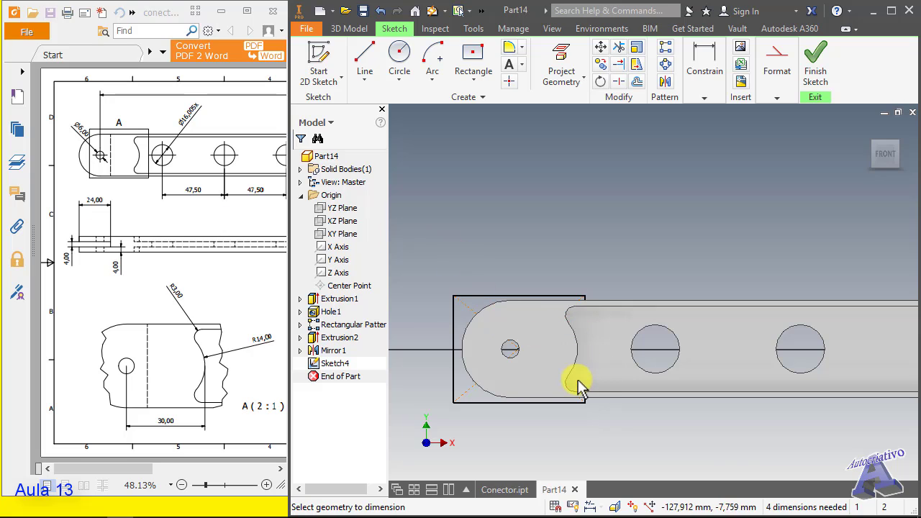
click(586, 401)
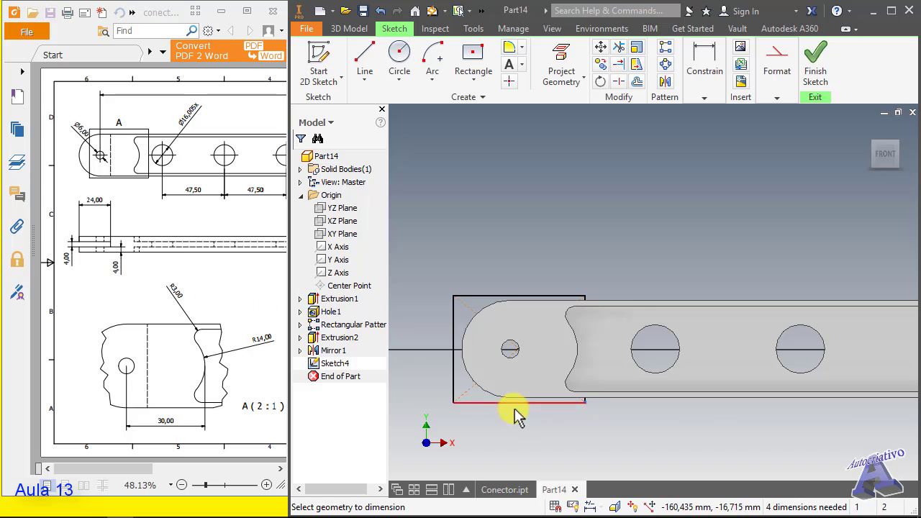
click(464, 351)
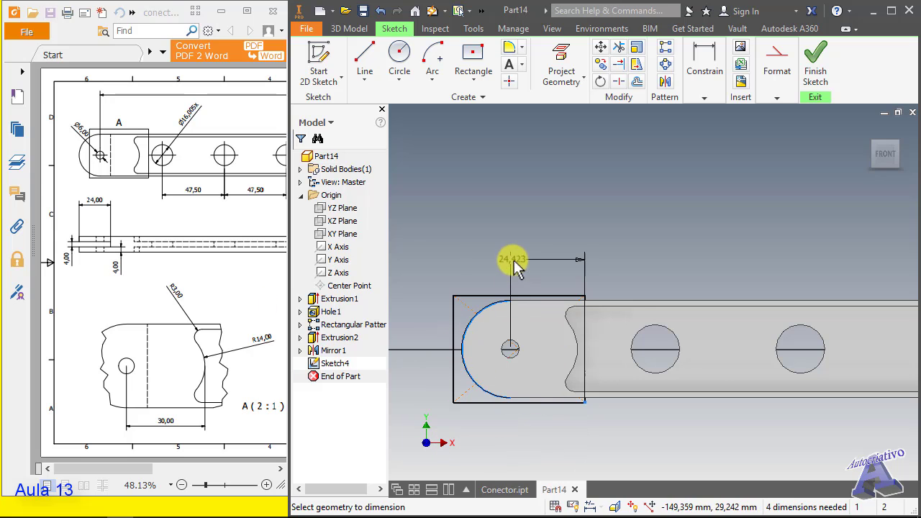
key(Escape)
Place a point at the rounded end's leftmost position and dimension the center rectangle's right side 24 mm from it.
click(510, 80)
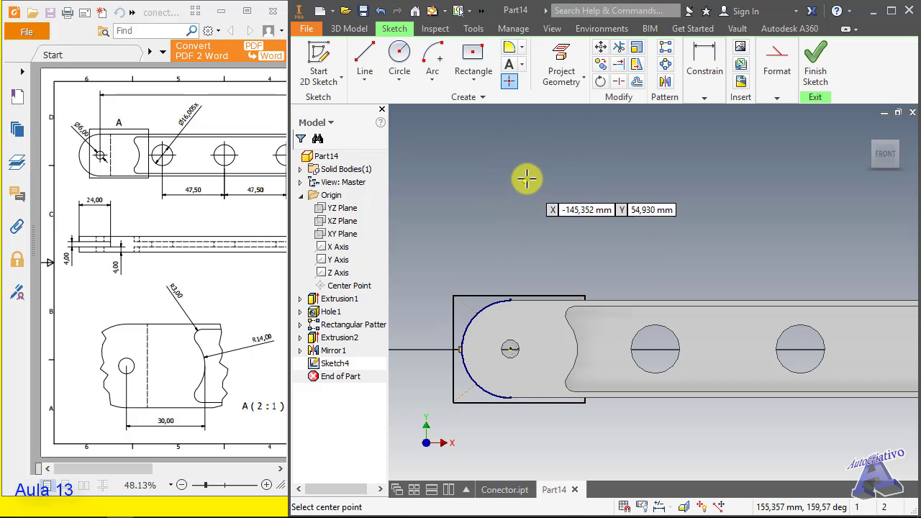
key(Escape)
click(705, 77)
click(706, 137)
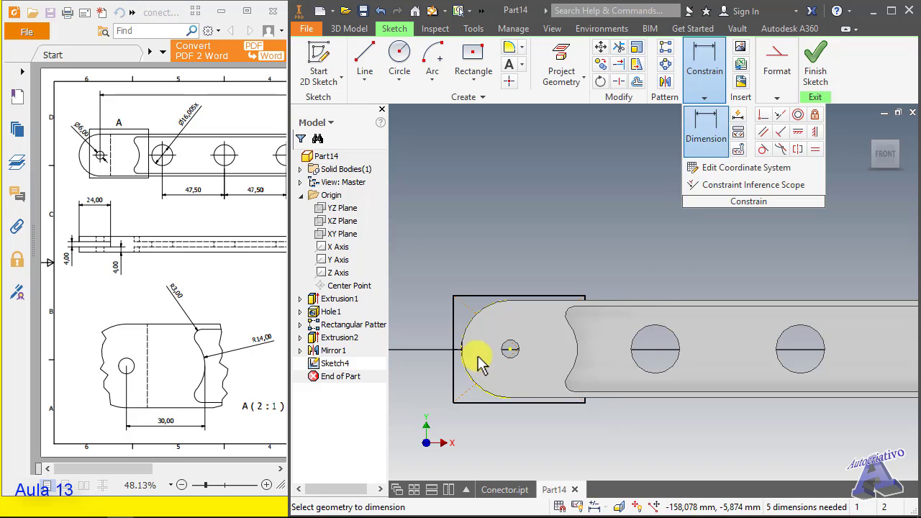
click(585, 403)
click(523, 432)
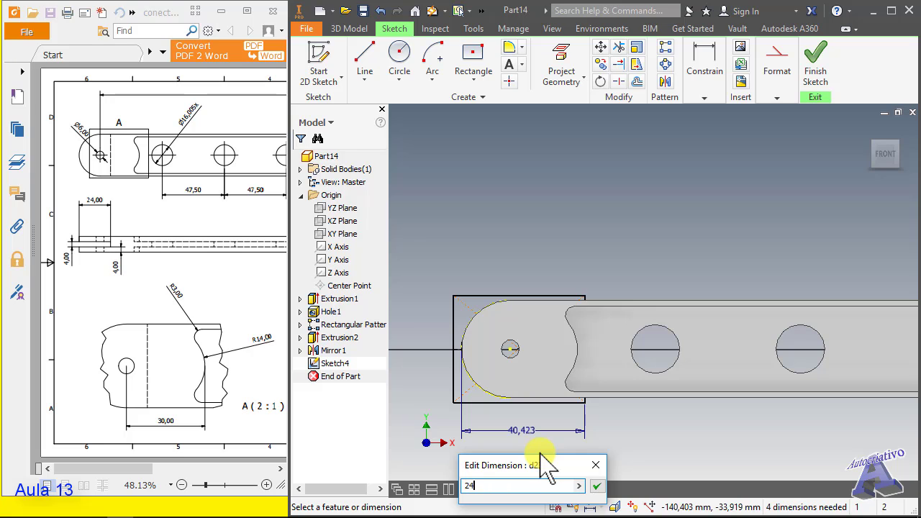
key(Return)
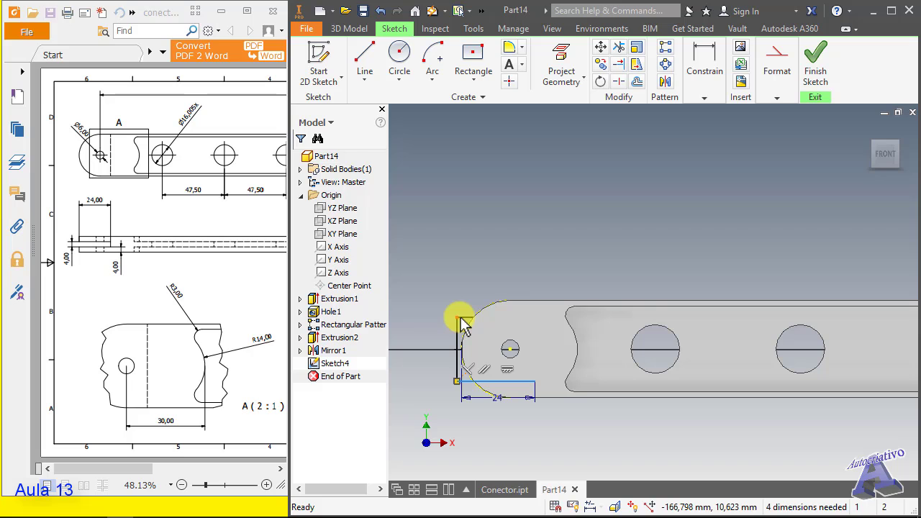
Delete the center rectangle with its point and dimension, and draw a two-point rectangle enclosing the bar's left end up to just before the recess.
mouse_move(461, 316)
mouse_down()
mouse_move(457, 285)
mouse_move(427, 286)
mouse_move(419, 257)
mouse_move(513, 421)
mouse_move(644, 452)
mouse_up()
key(Delete)
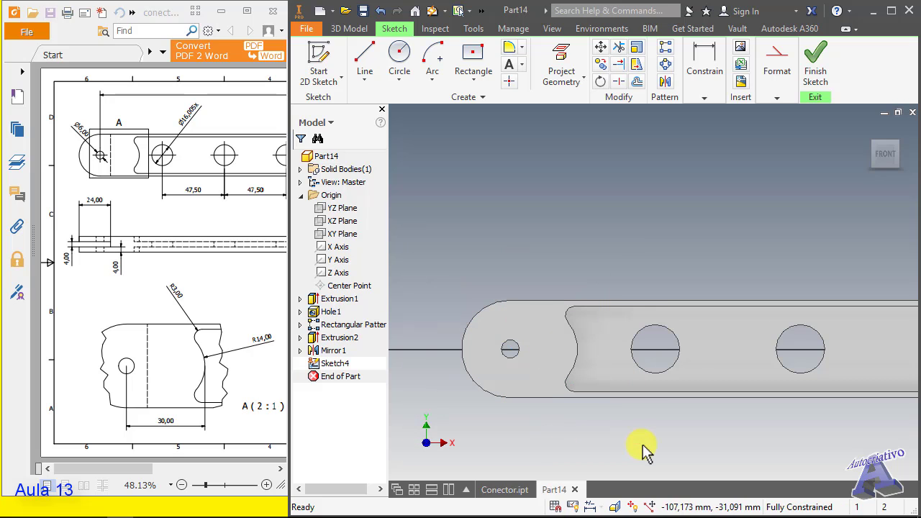
click(474, 79)
click(479, 103)
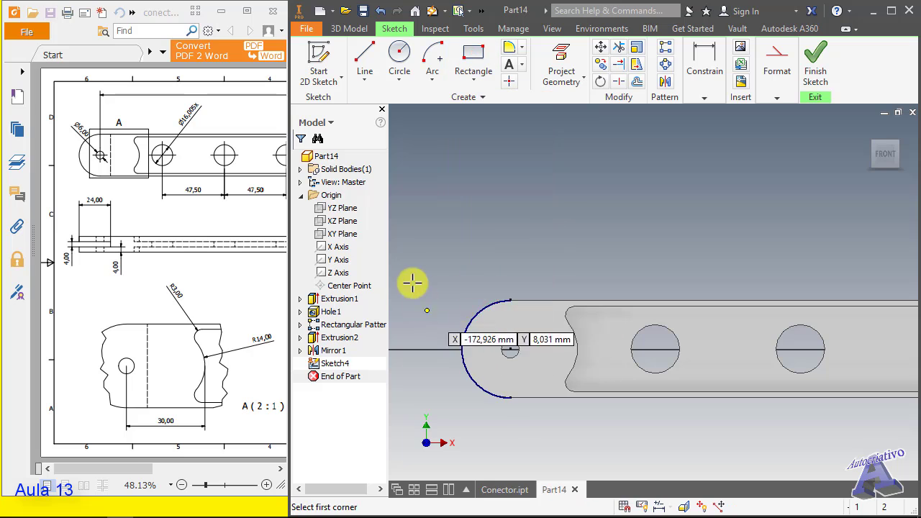
click(405, 257)
click(552, 438)
key(Escape)
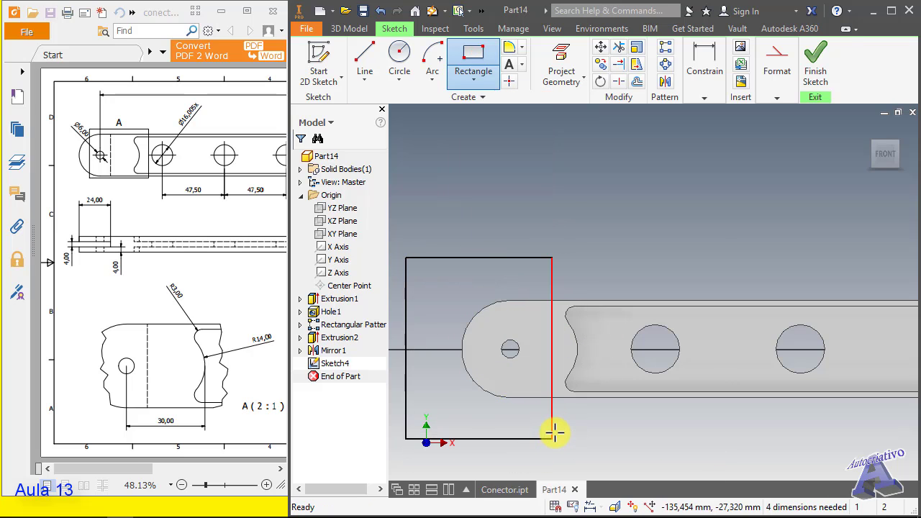
Place a sketch point at the leftmost position of the bar's rounded left end.
click(705, 94)
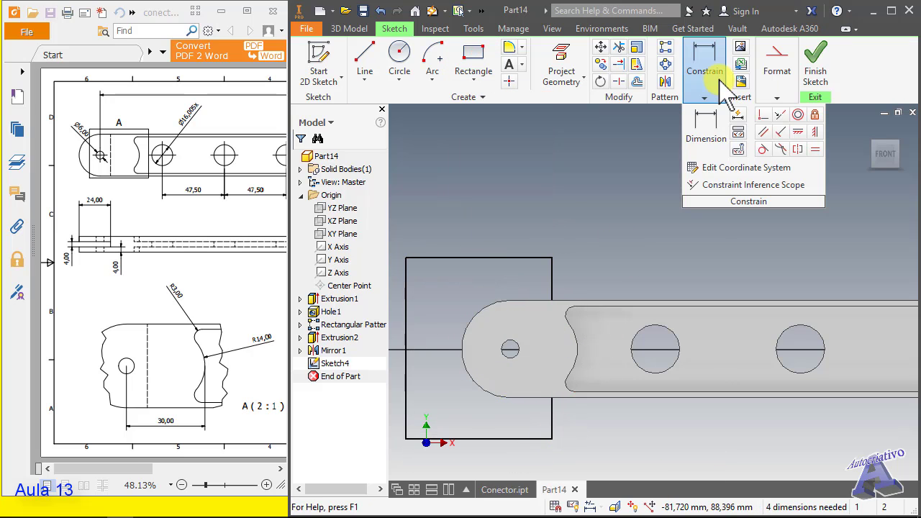
click(706, 129)
key(Escape)
click(509, 81)
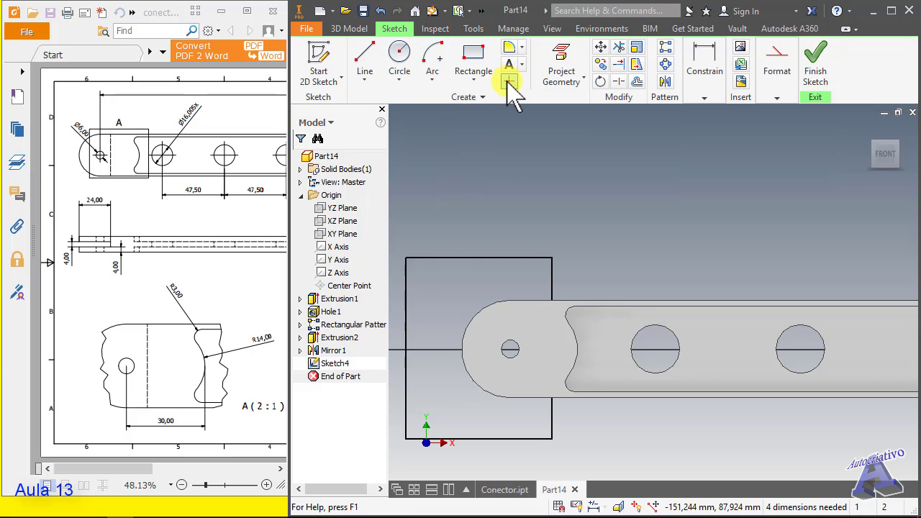
click(461, 350)
key(Escape)
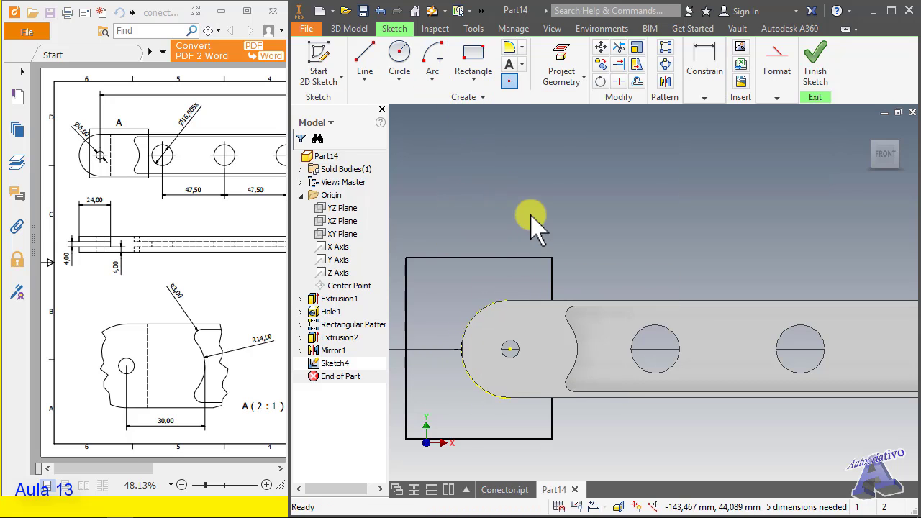
Dimension the rectangle's right side 24 mm from the point on the rounded left end.
click(705, 97)
click(701, 134)
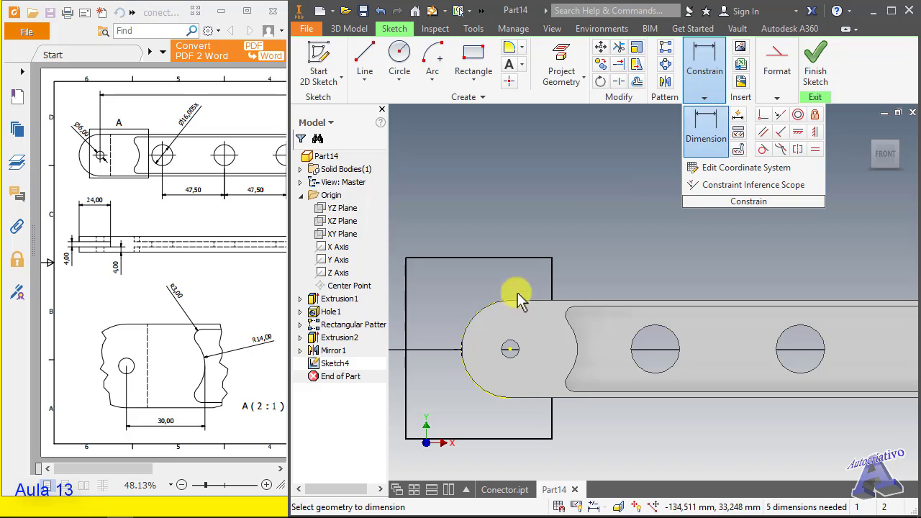
click(551, 431)
click(462, 350)
click(522, 223)
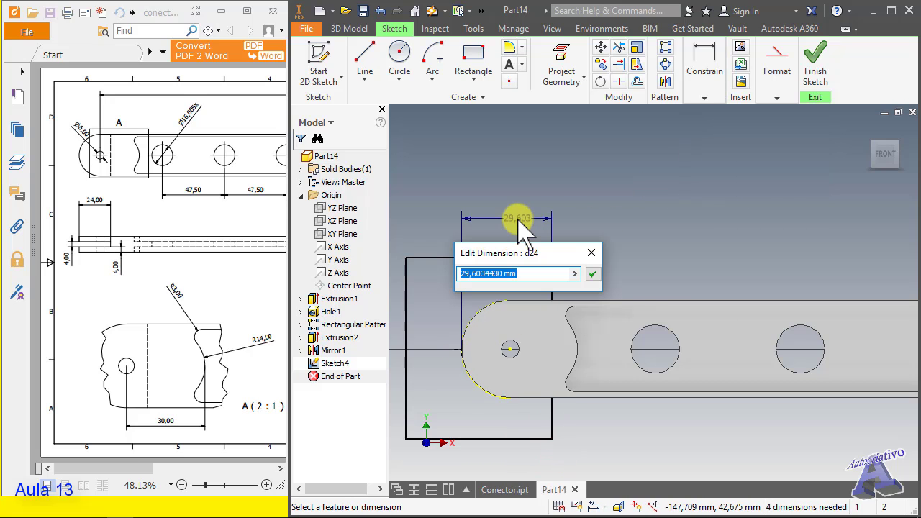
text(24)
key(Return)
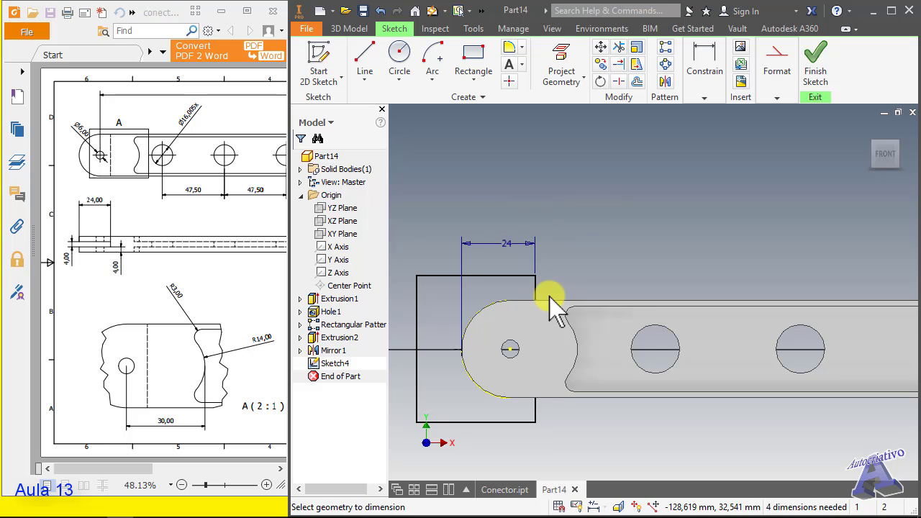
Finish the sketch and extrude the rectangle as a symmetric 4 mm cut to form the left-end slot.
click(813, 79)
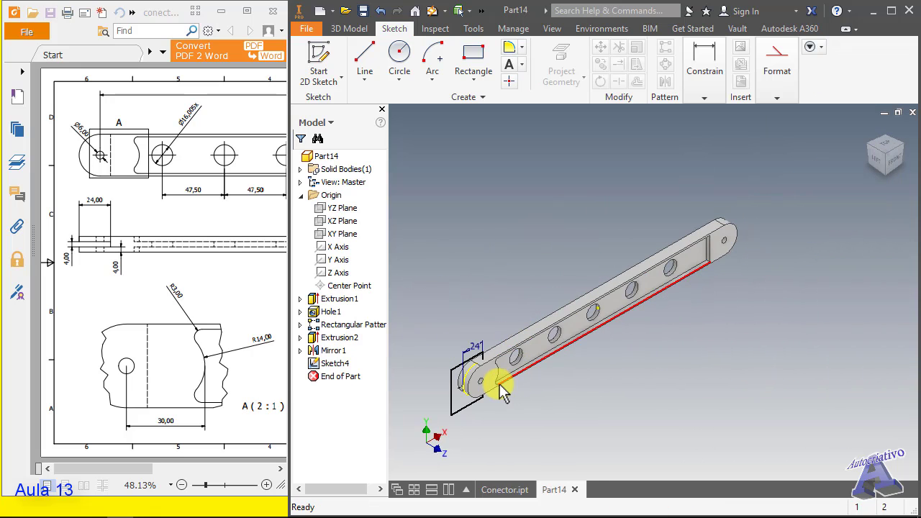
scroll(475, 380, up, 4)
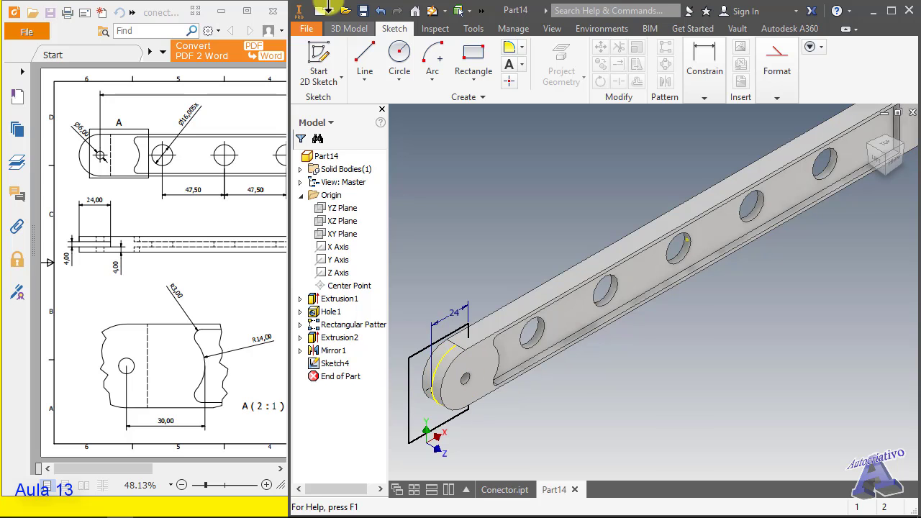
click(364, 29)
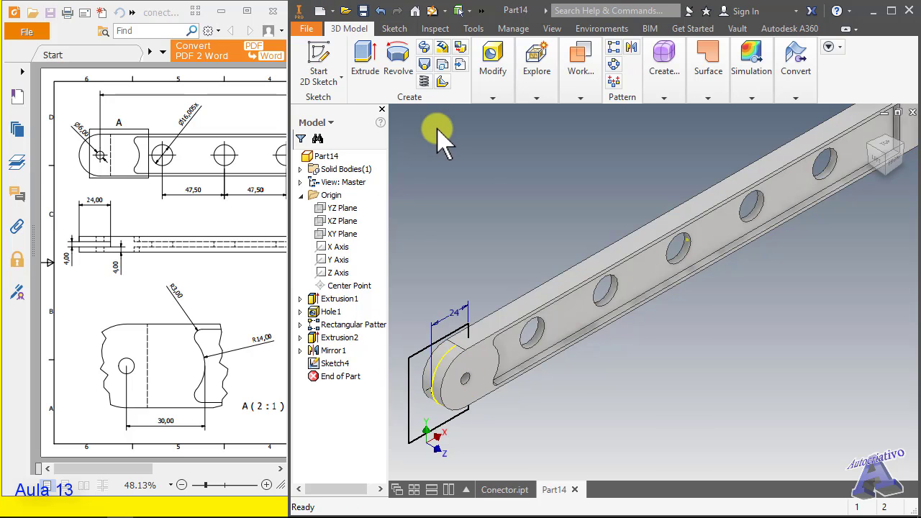
click(362, 61)
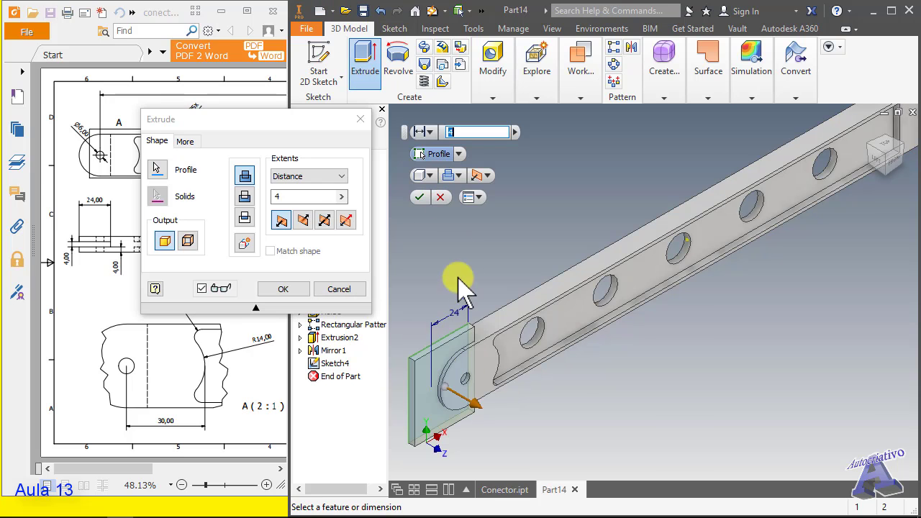
click(324, 220)
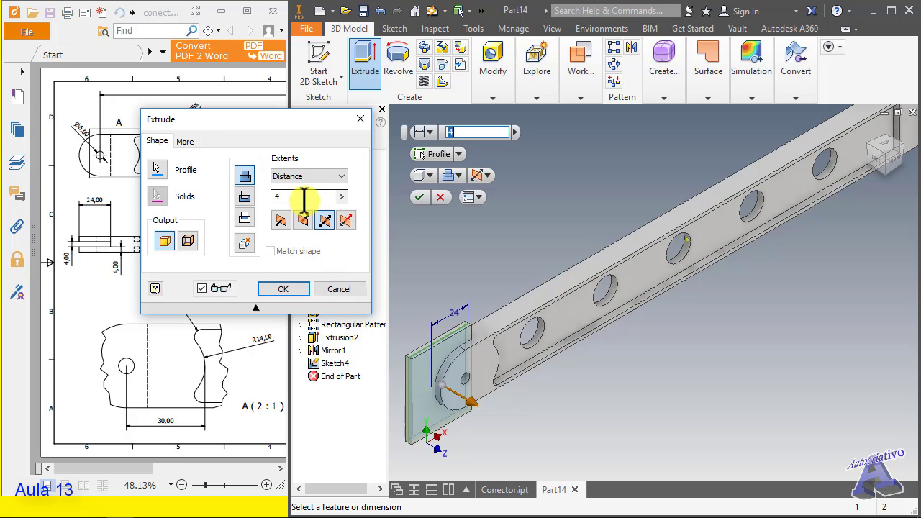
click(246, 197)
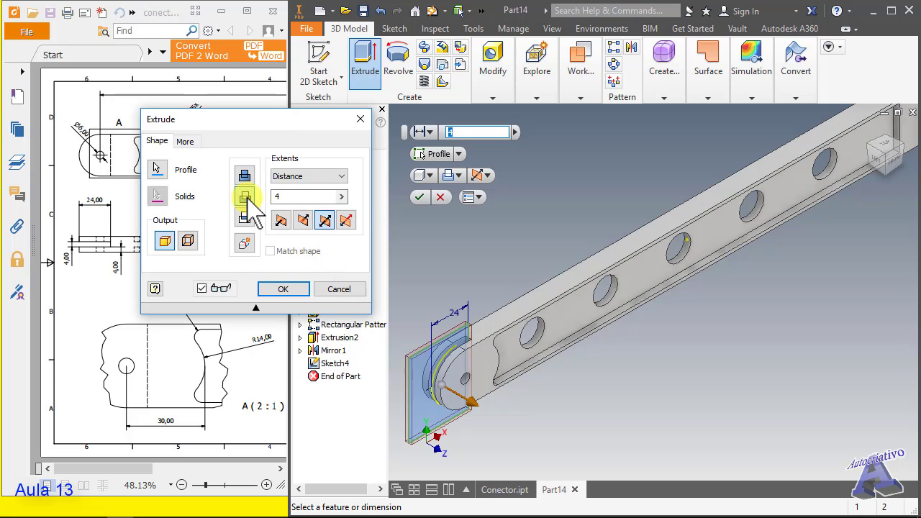
click(286, 289)
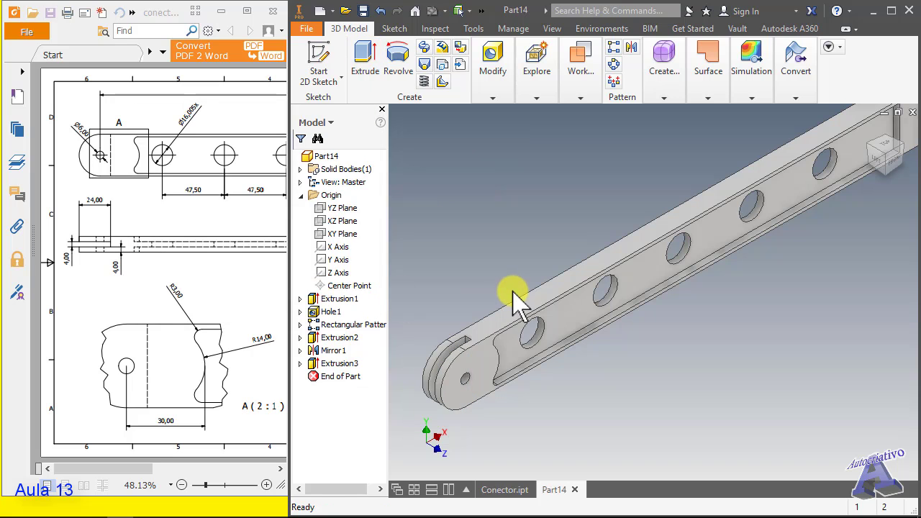
Inspect the bar's slotted left end in the model and examine the right-end views in the PDF drawing.
shift+middle_drag(549, 305, 565, 267)
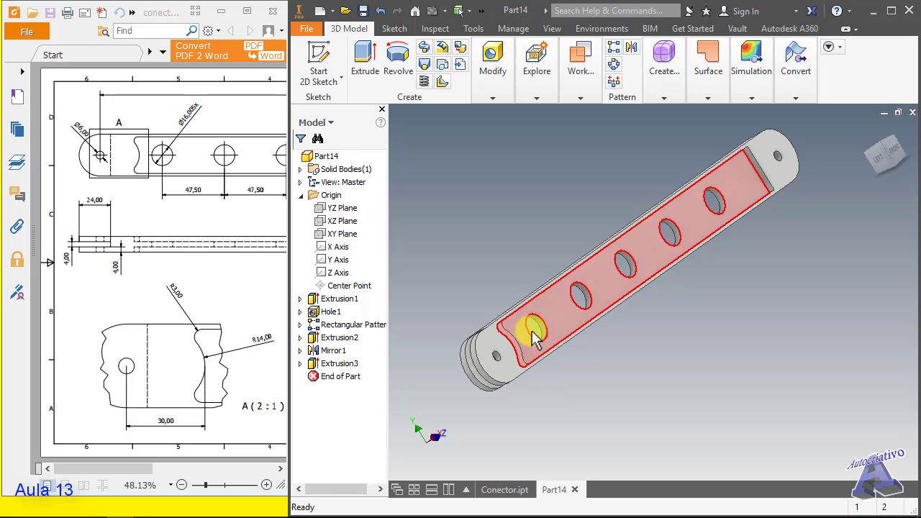
mouse_move(553, 297)
shift+middle_down()
mouse_move(575, 308)
mouse_move(541, 302)
shift+middle_up()
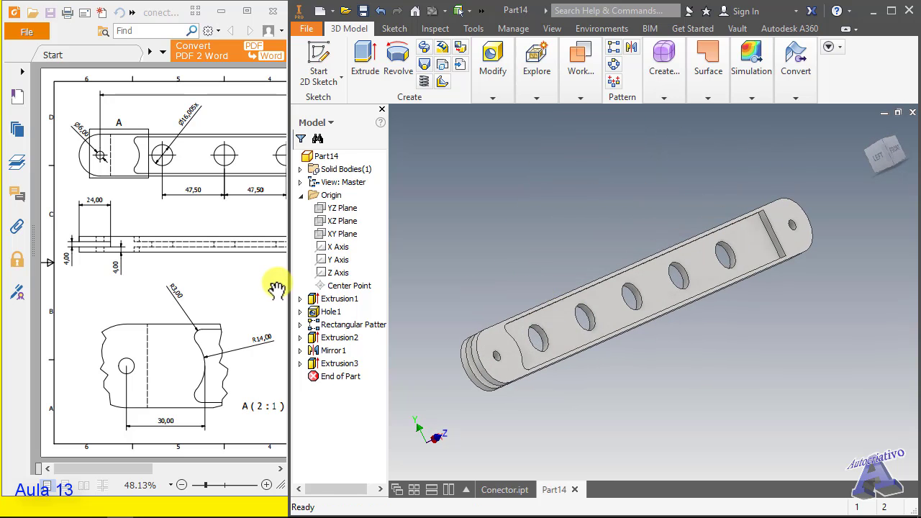
drag(240, 287, 37, 278)
drag(221, 273, 178, 275)
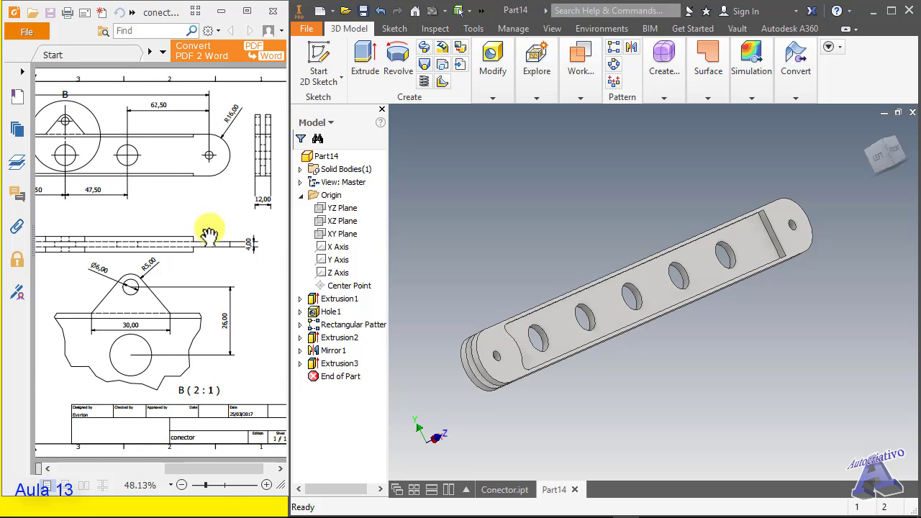
drag(257, 296, 225, 200)
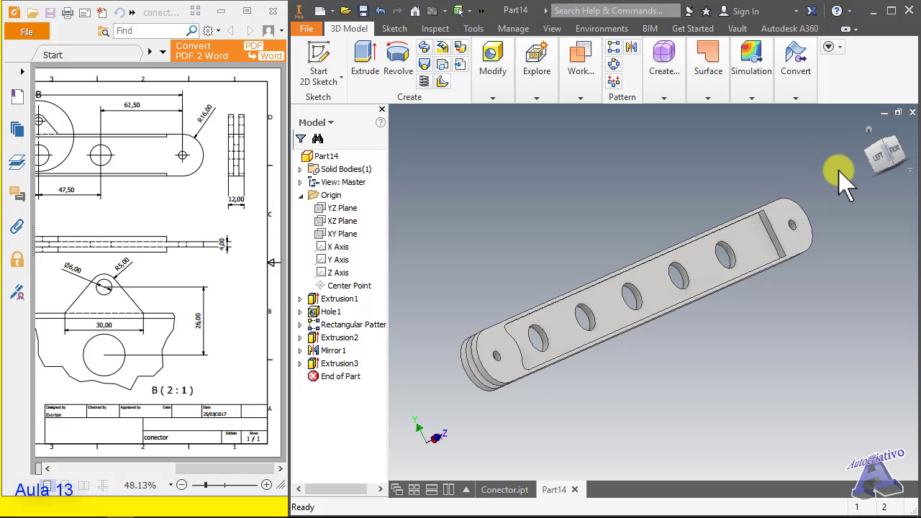
Start a new sketch on the bar's front face, framed on its right end.
shift+middle_drag(843, 175, 853, 245)
scroll(853, 241, up, 3)
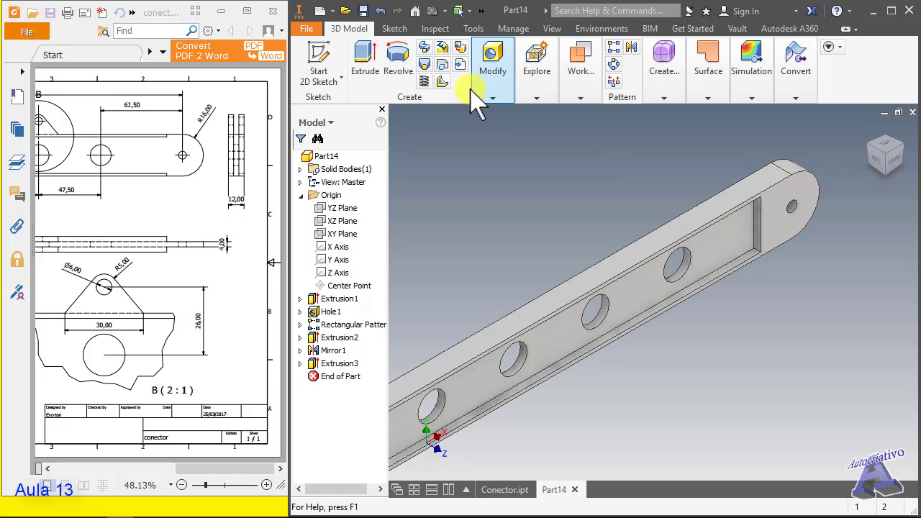
click(394, 28)
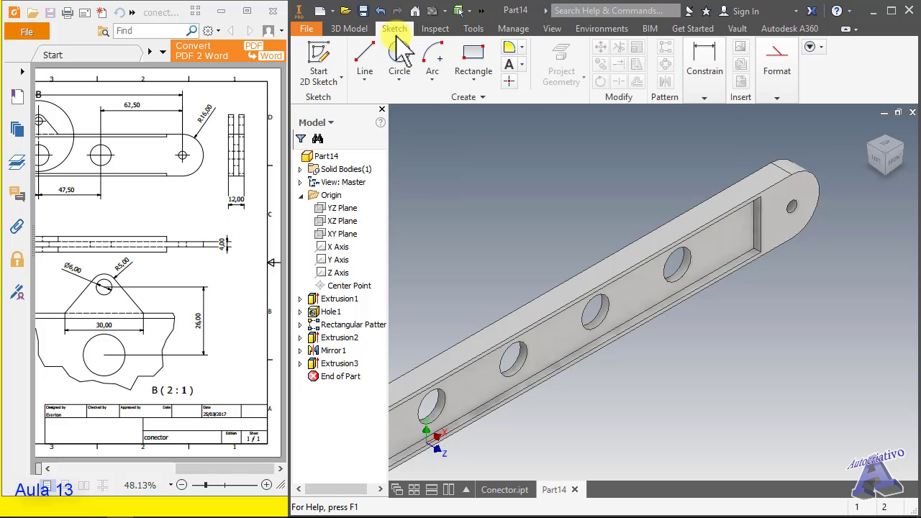
click(819, 204)
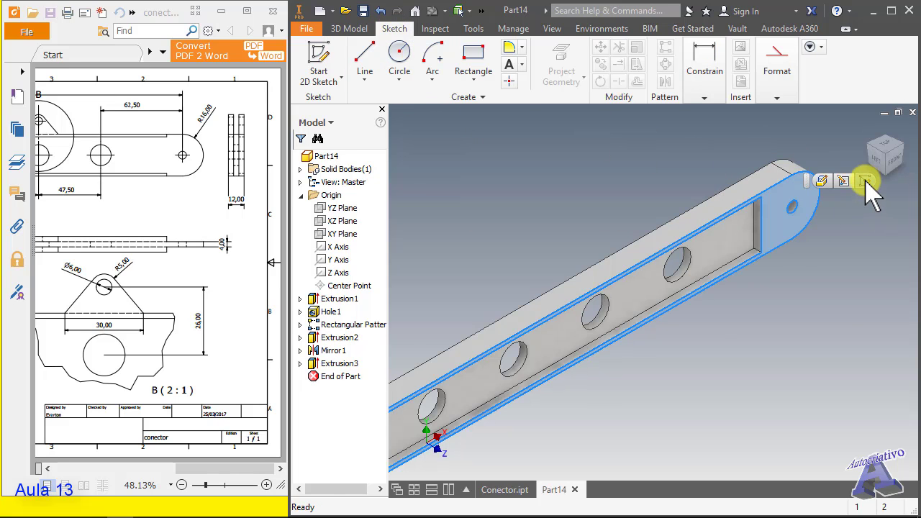
mouse_move(860, 267)
middle_down()
mouse_move(280, 289)
mouse_move(436, 274)
middle_up()
scroll(530, 286, up, 3)
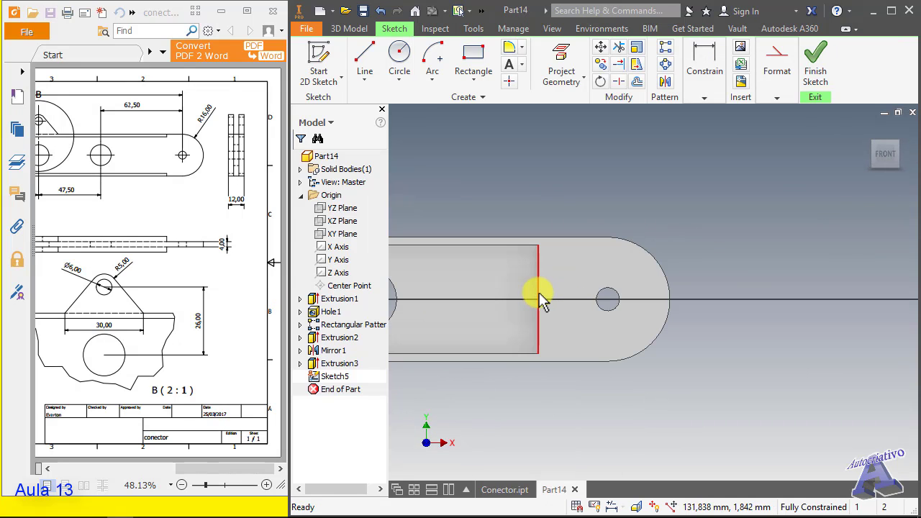
click(473, 57)
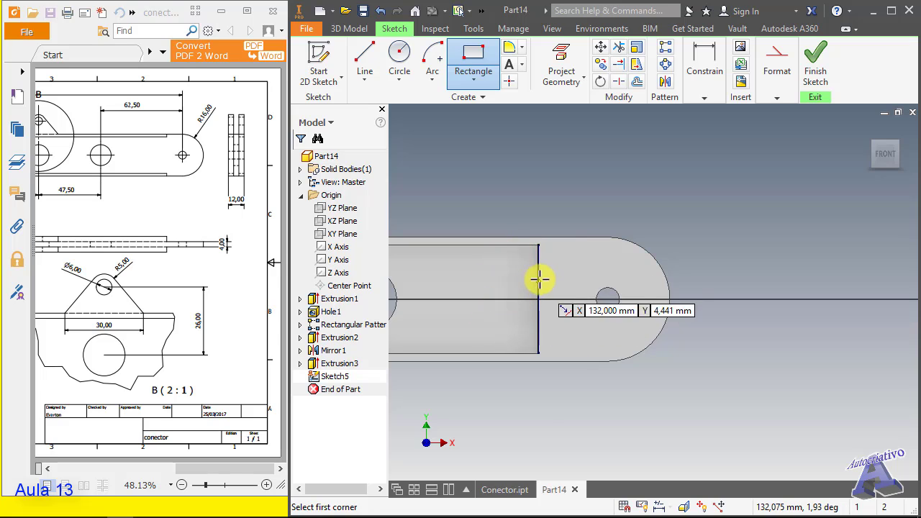
click(537, 229)
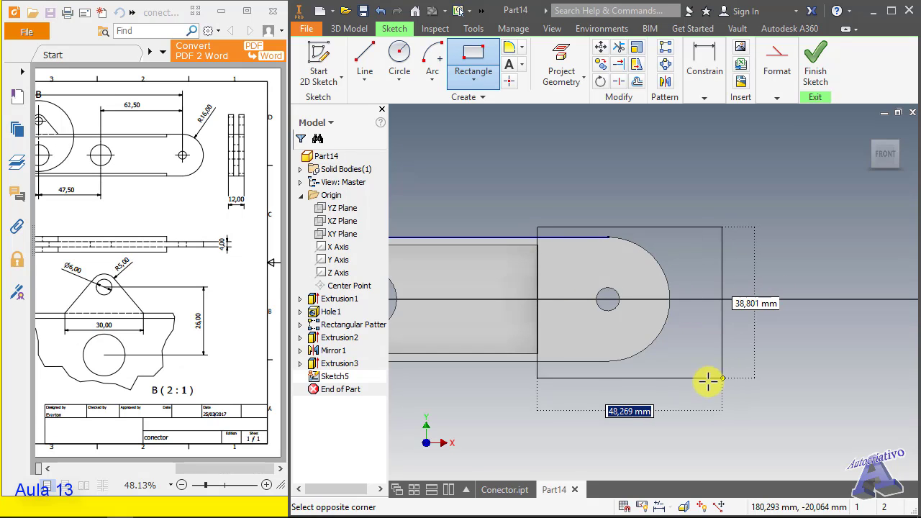
key(Escape)
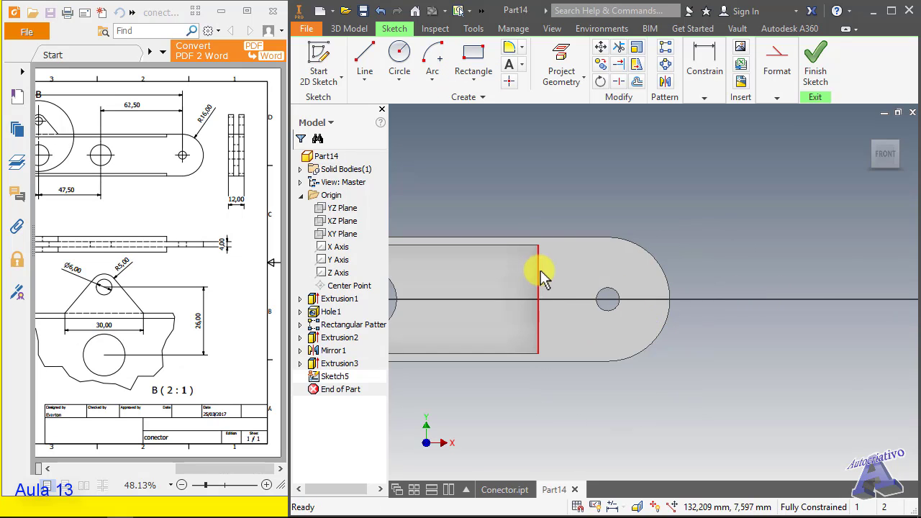
Sketch a rectangle about 37 mm wide and 37 mm high enclosing the bar's rounded right end, starting just beside the pocket edge.
click(473, 54)
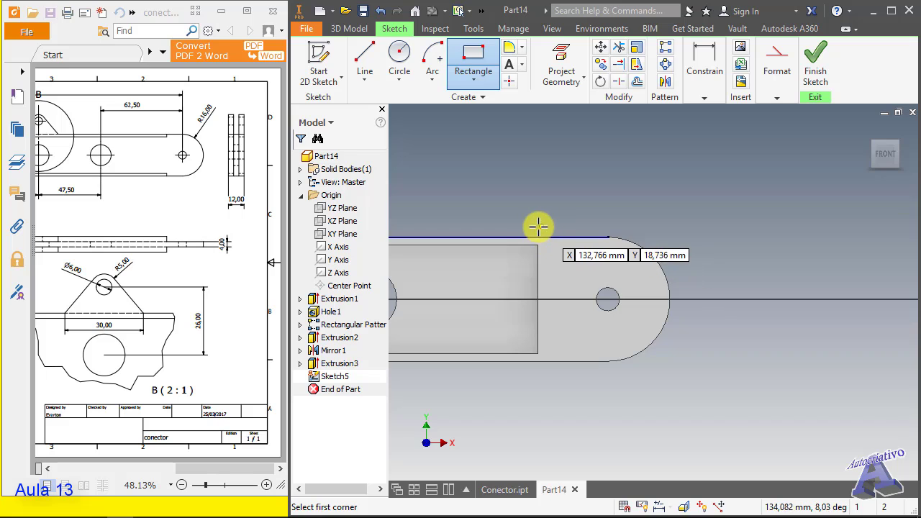
click(540, 226)
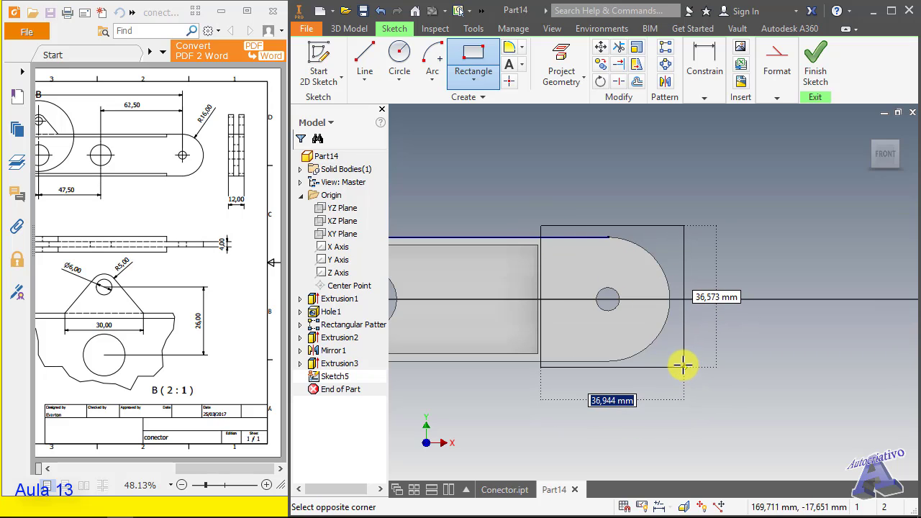
click(683, 366)
key(Escape)
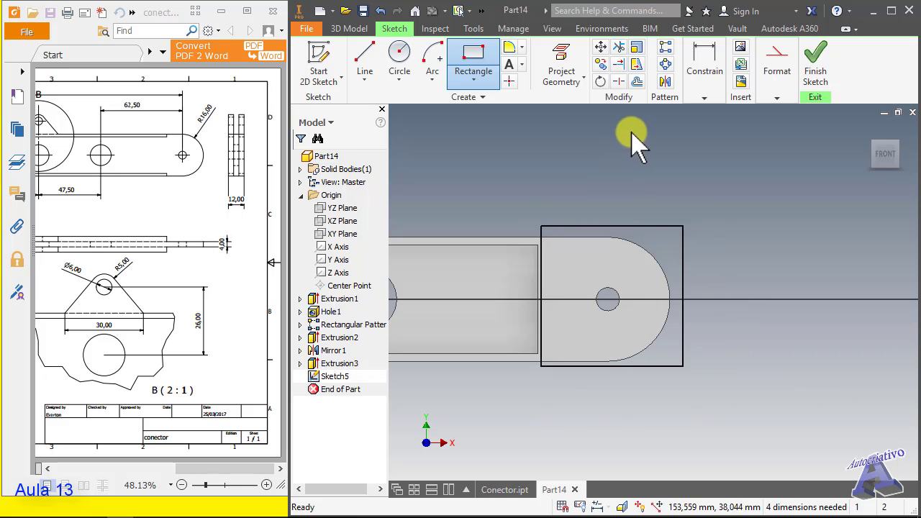
Constrain the rectangle's left side collinear with the right end edge of the recessed pocket.
click(702, 97)
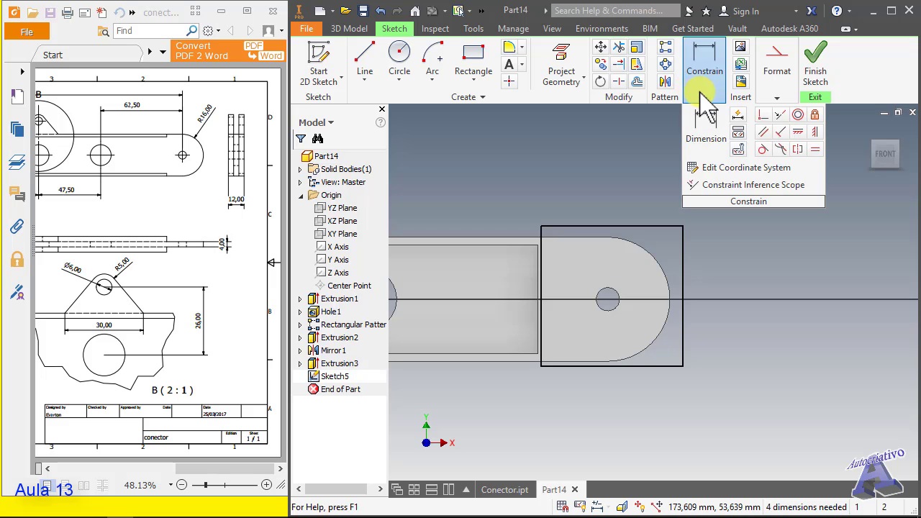
click(780, 132)
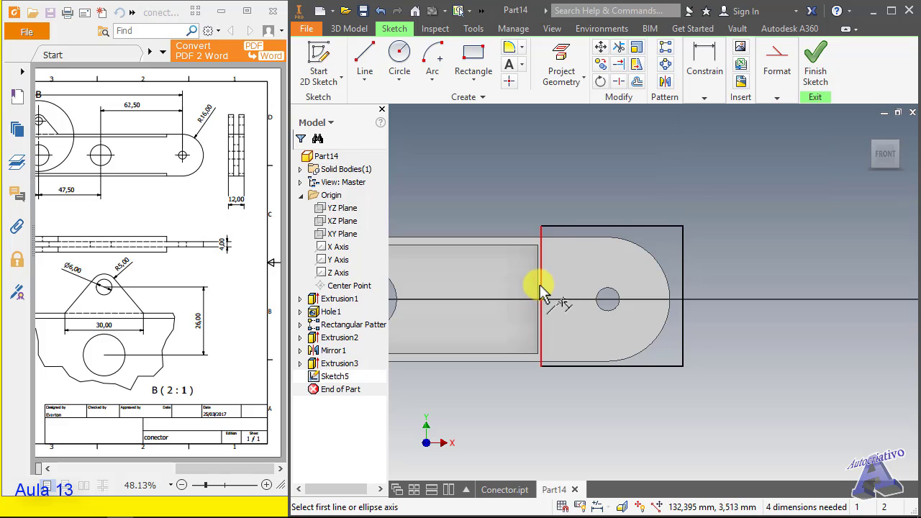
click(538, 288)
click(542, 291)
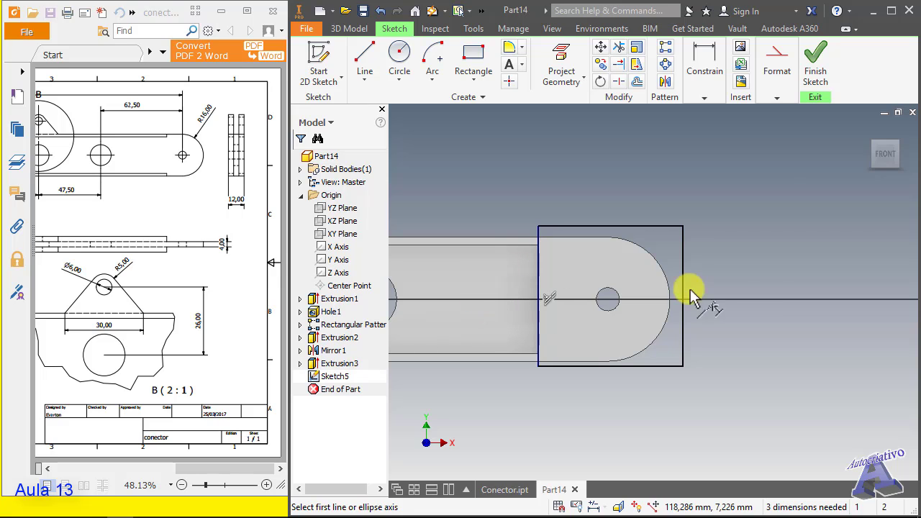
Finish the sketch and extrude the rectangle as a 4 mm cut into the bar to thin its right end.
click(818, 71)
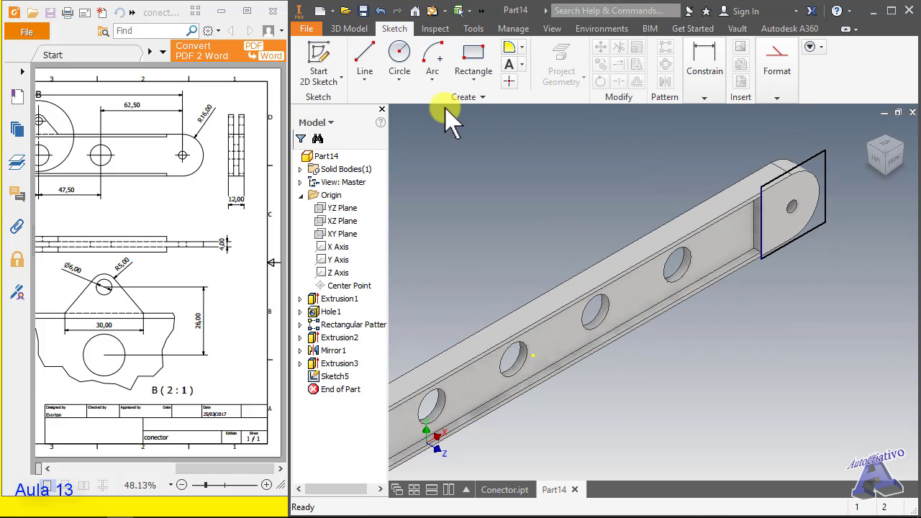
click(351, 29)
click(364, 61)
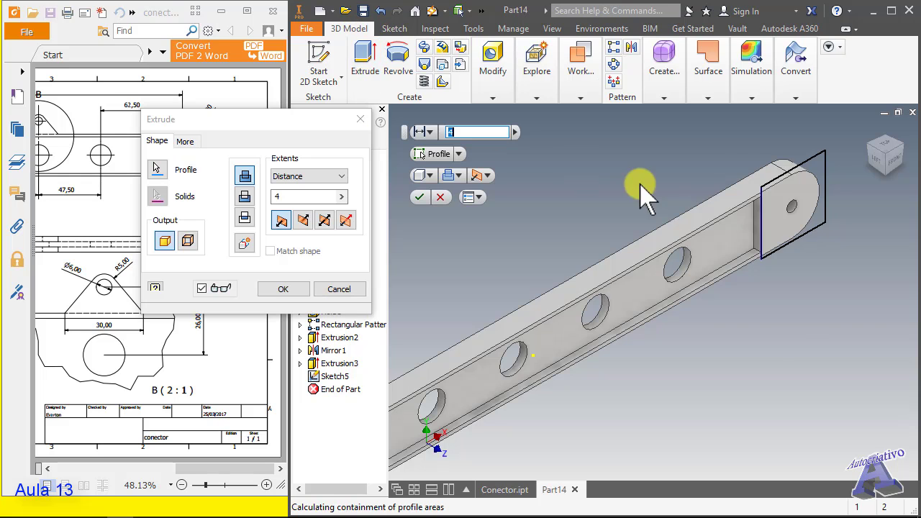
click(304, 218)
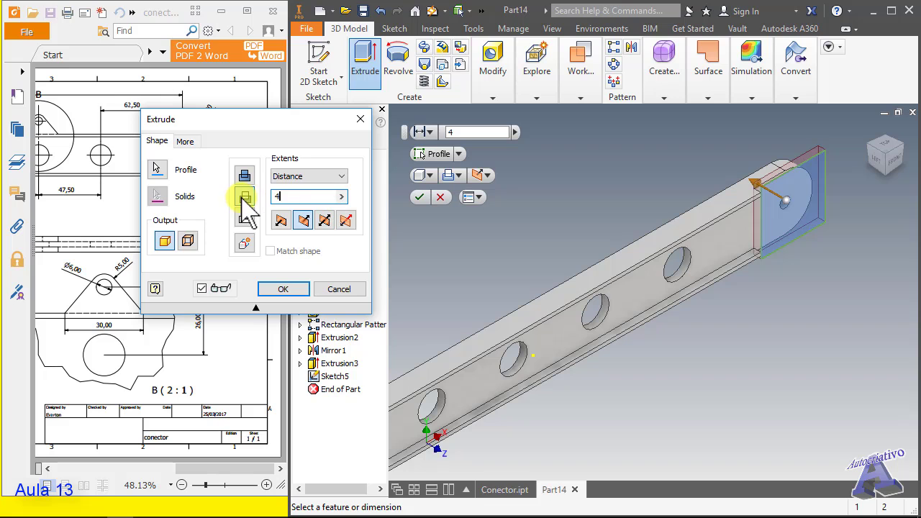
click(283, 289)
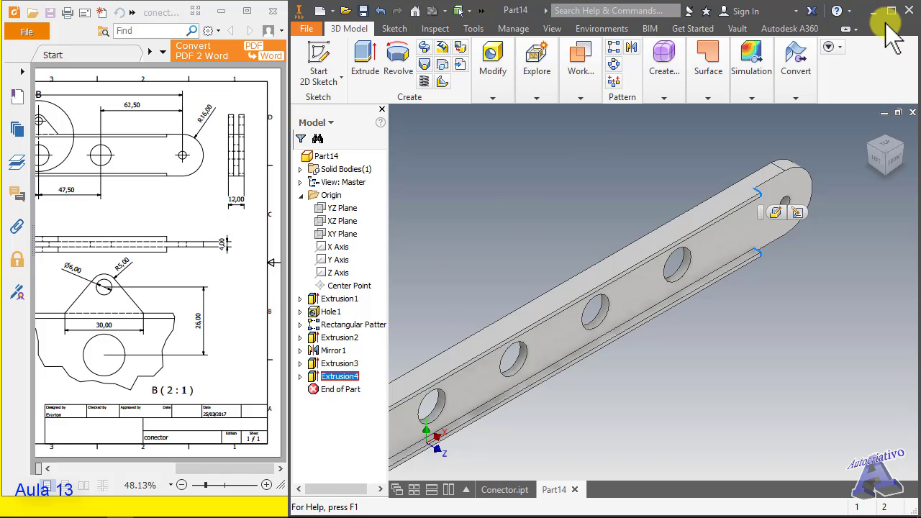
Create a new millimetre part from the metric Standard.ipt template, with the modelling window maximized.
click(892, 10)
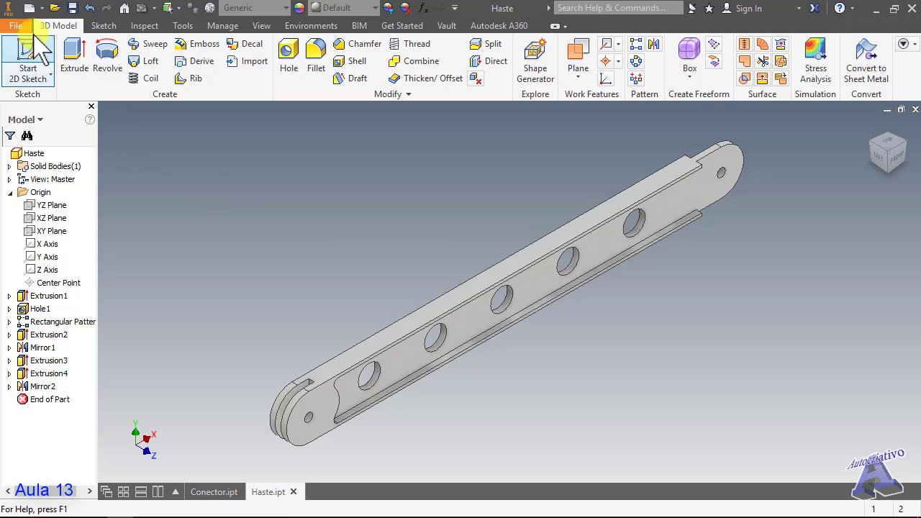
click(27, 9)
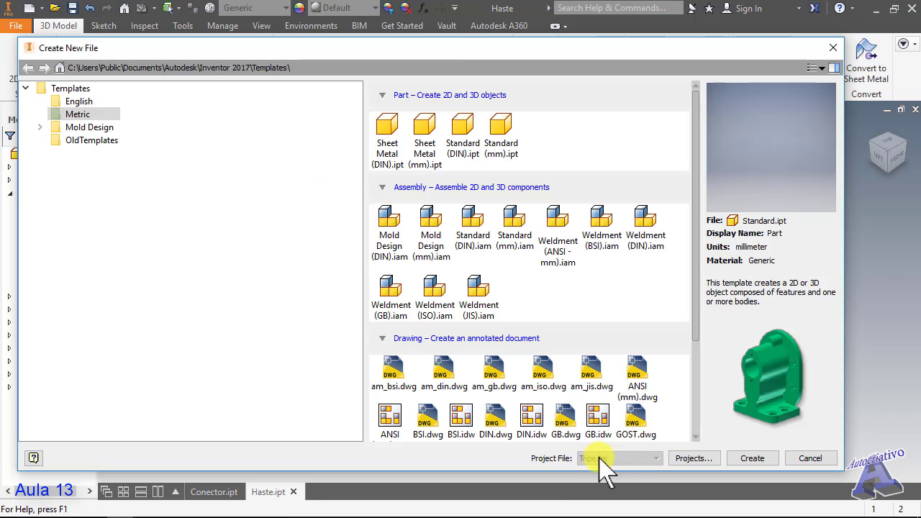
click(736, 460)
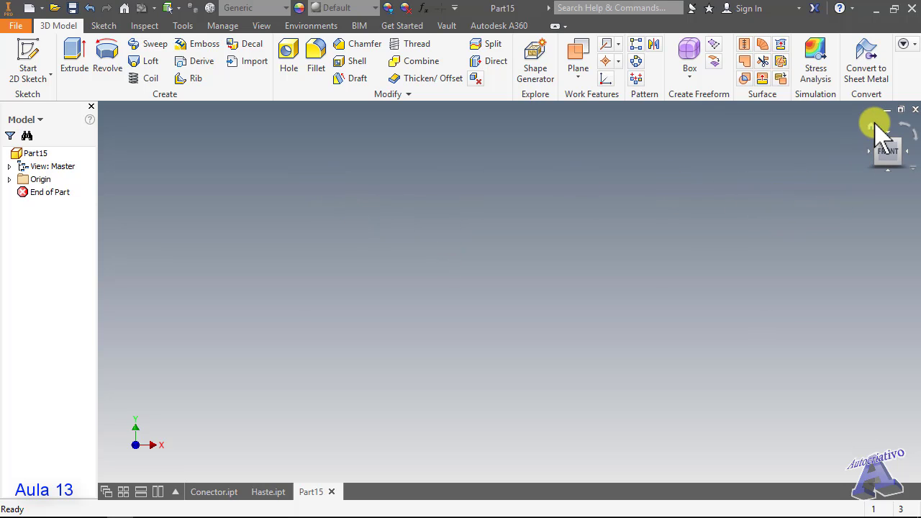
Orient the empty part to the isometric view showing top, left and front, and set it as home with Fixed Distance.
click(873, 126)
mouse_move(890, 141)
mouse_down()
mouse_move(892, 255)
mouse_move(847, 197)
mouse_move(909, 227)
mouse_move(862, 275)
mouse_move(886, 121)
mouse_up()
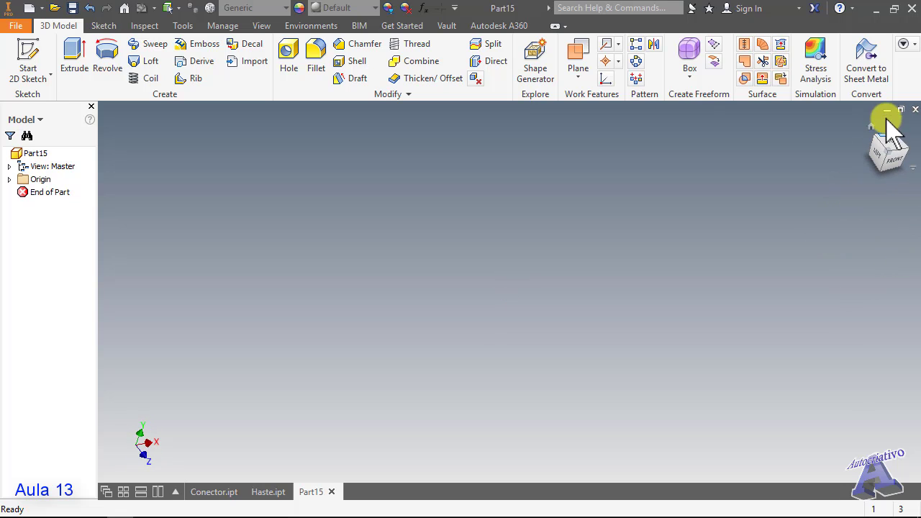
right_click(908, 168)
mouse_move(833, 264)
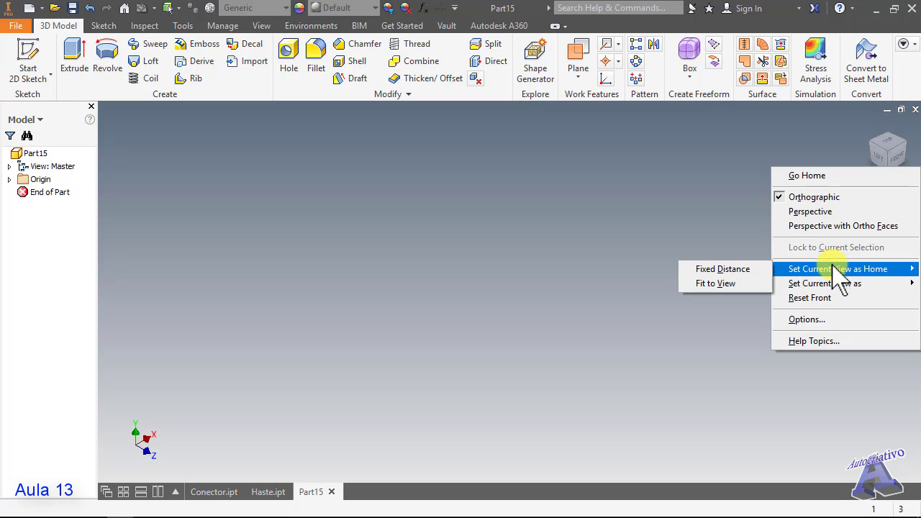
click(713, 272)
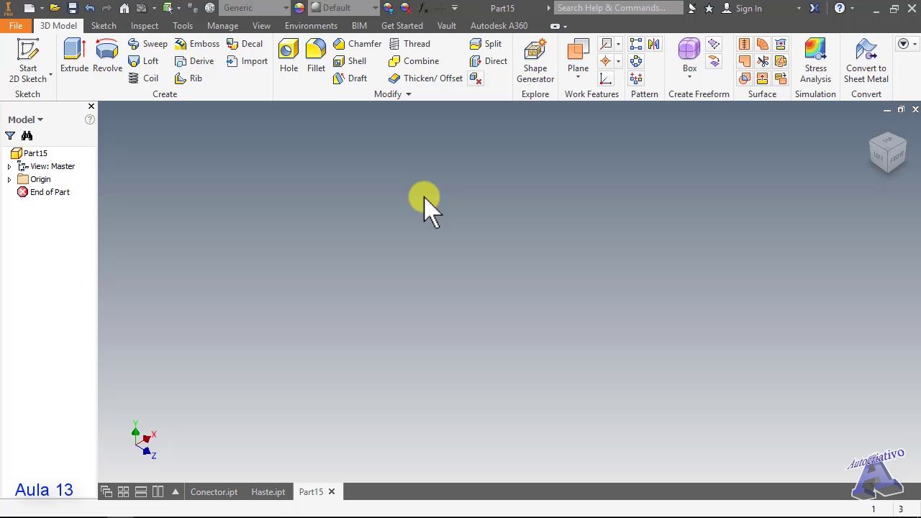
Start a sketch on the front plane and draw a vertical line through the origin in centerline format.
click(103, 26)
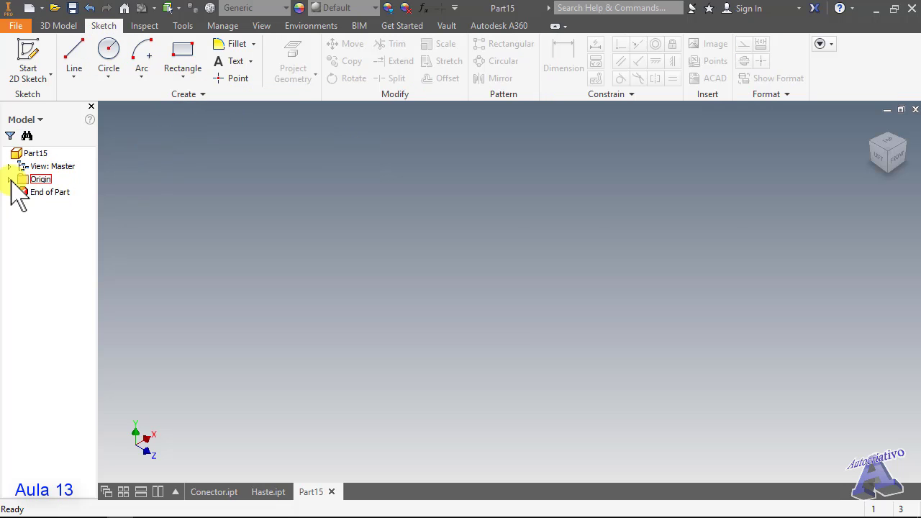
click(75, 52)
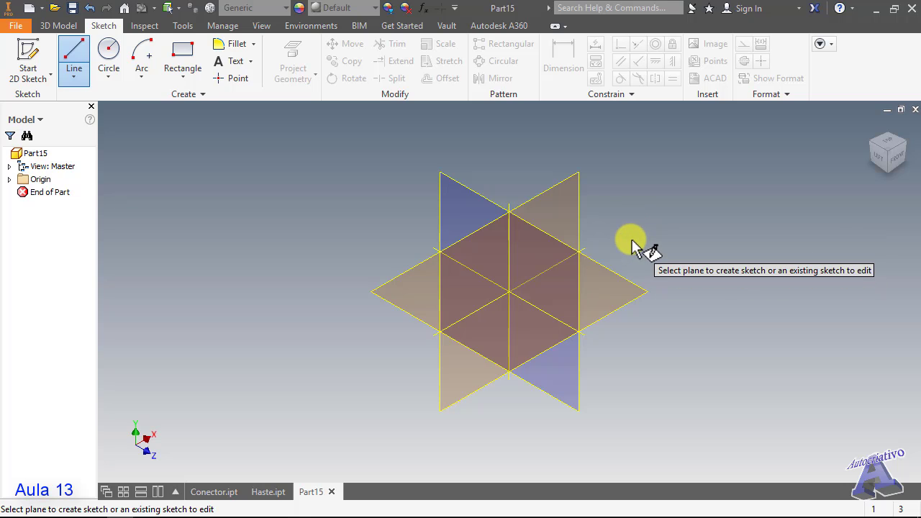
click(571, 213)
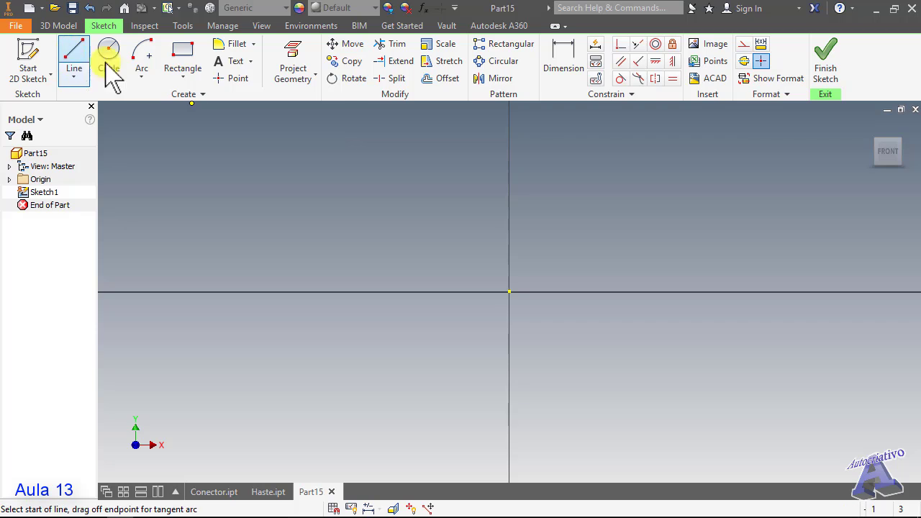
click(741, 62)
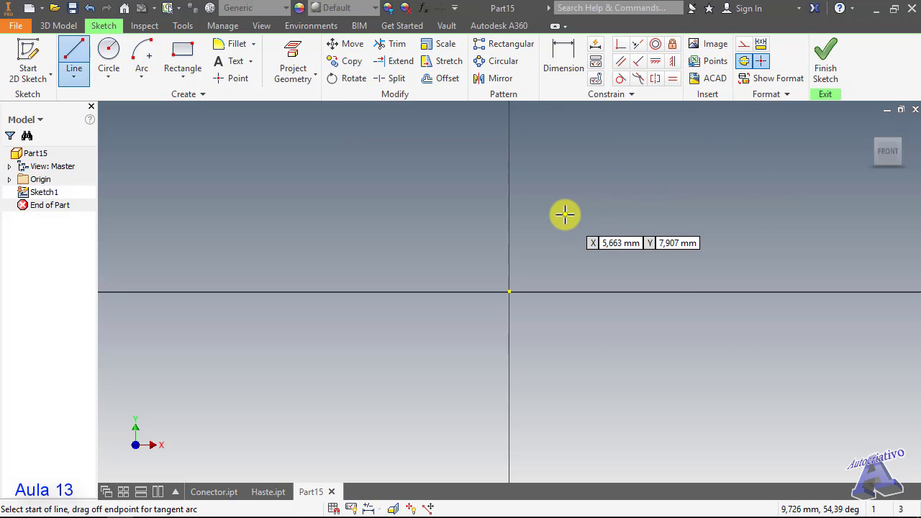
click(509, 219)
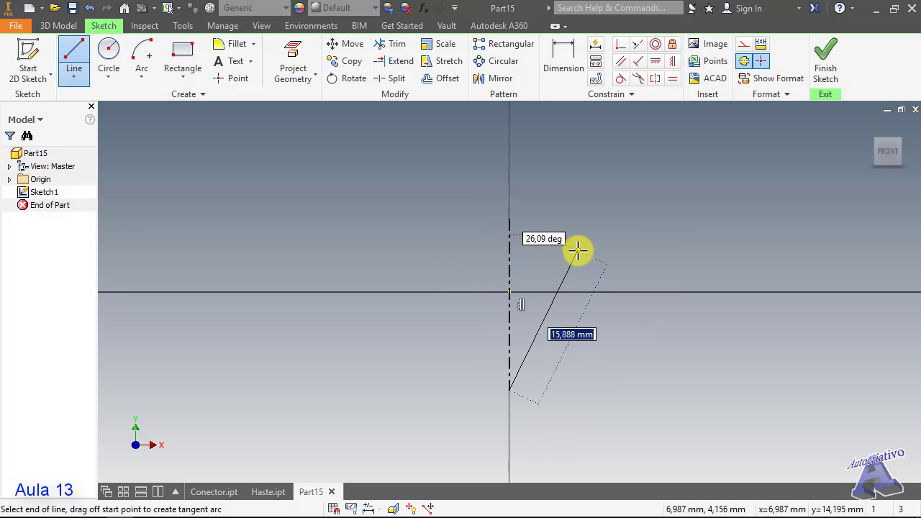
key(Escape)
Constrain the vertical centerline coincident with the origin and stretch both of its ends outward to lengthen it.
click(620, 43)
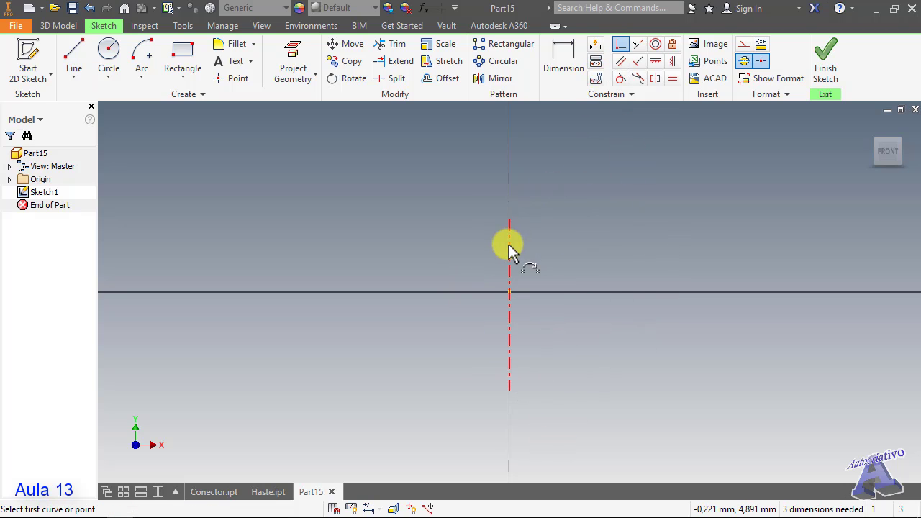
click(509, 288)
click(510, 293)
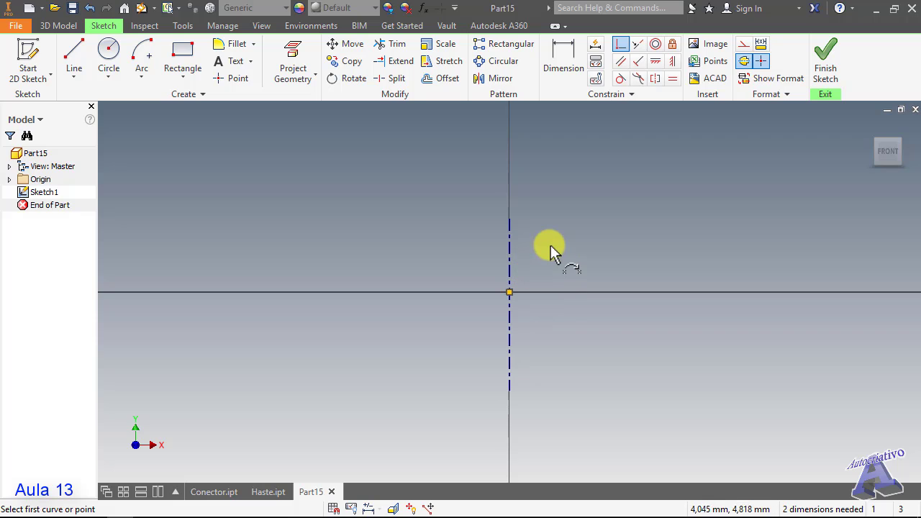
key(Escape)
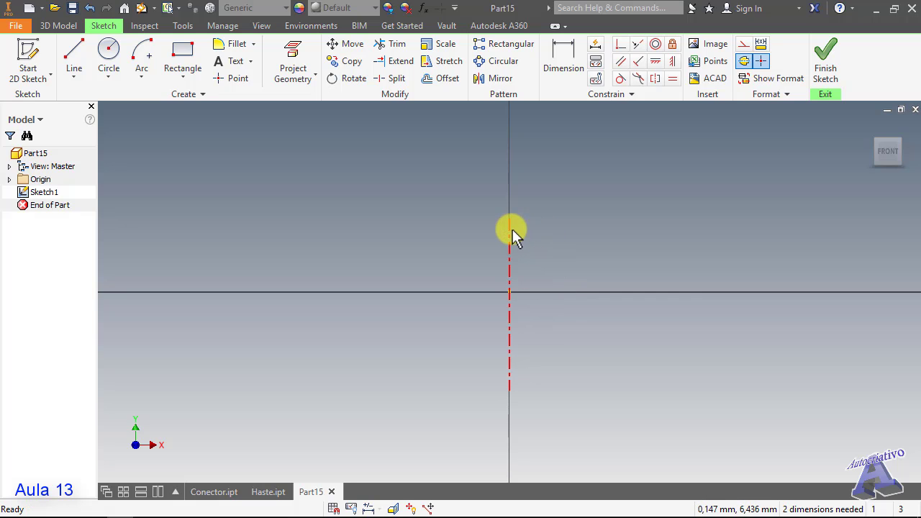
drag(510, 219, 510, 144)
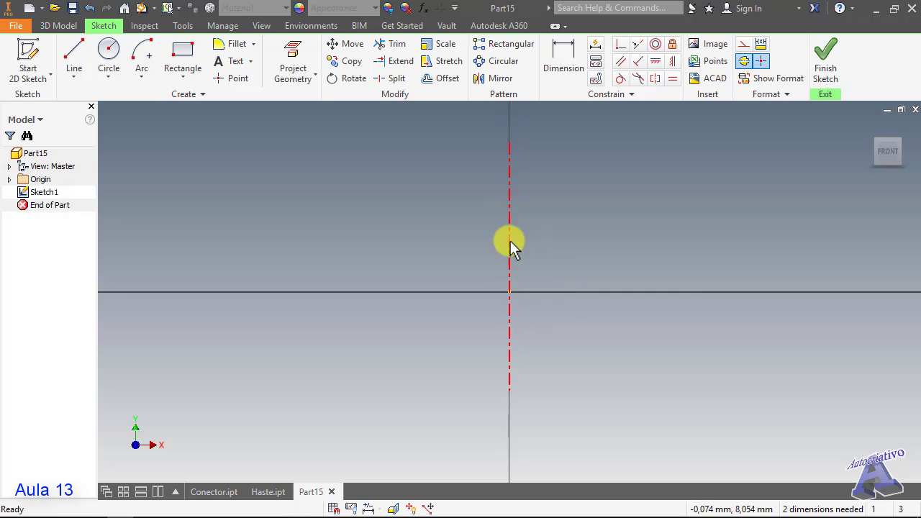
drag(510, 395, 520, 446)
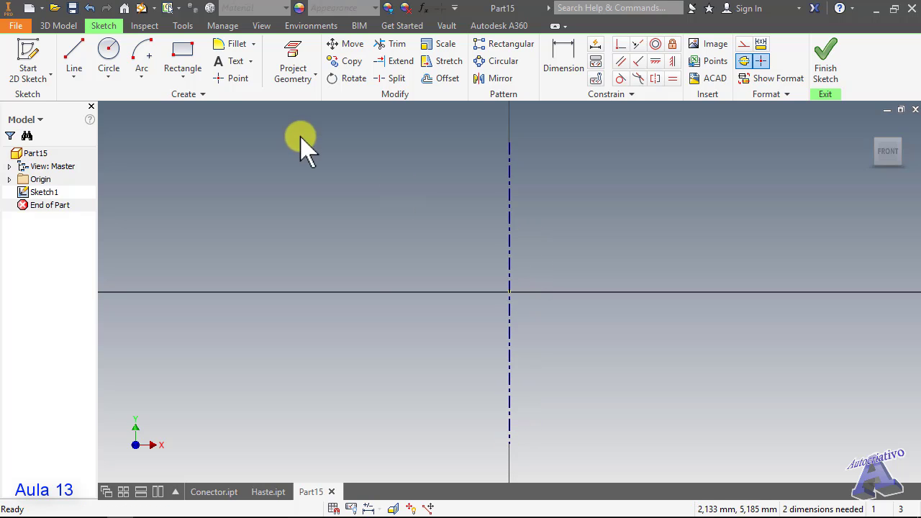
Try to sketch a horizontal line about 1.9 mm long ending at the origin on the centerline.
click(76, 58)
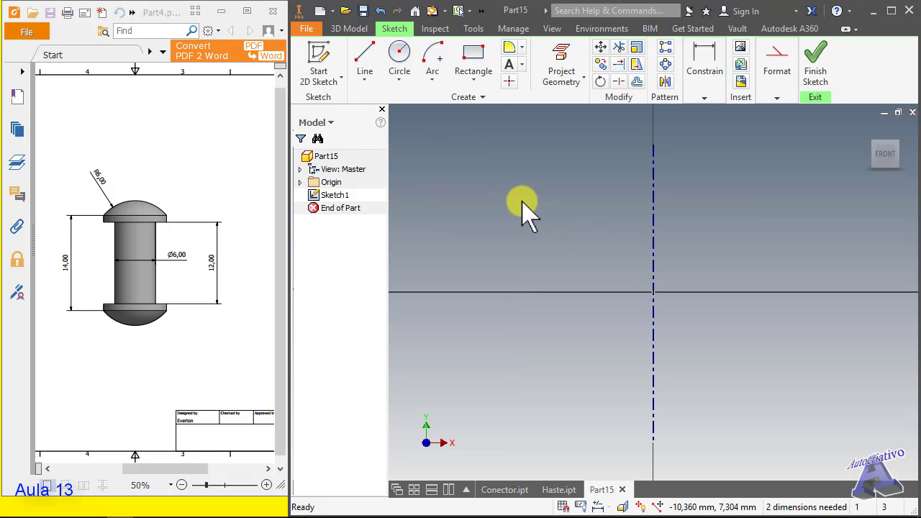
click(367, 61)
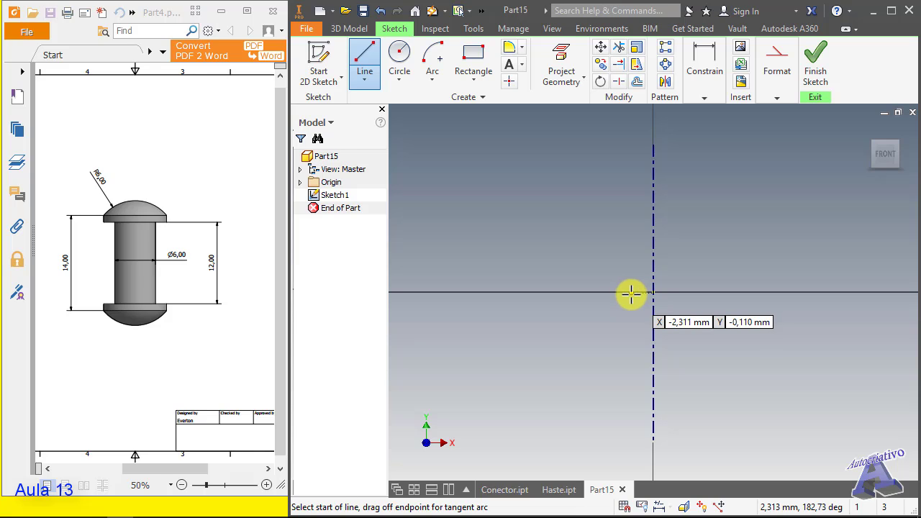
click(635, 291)
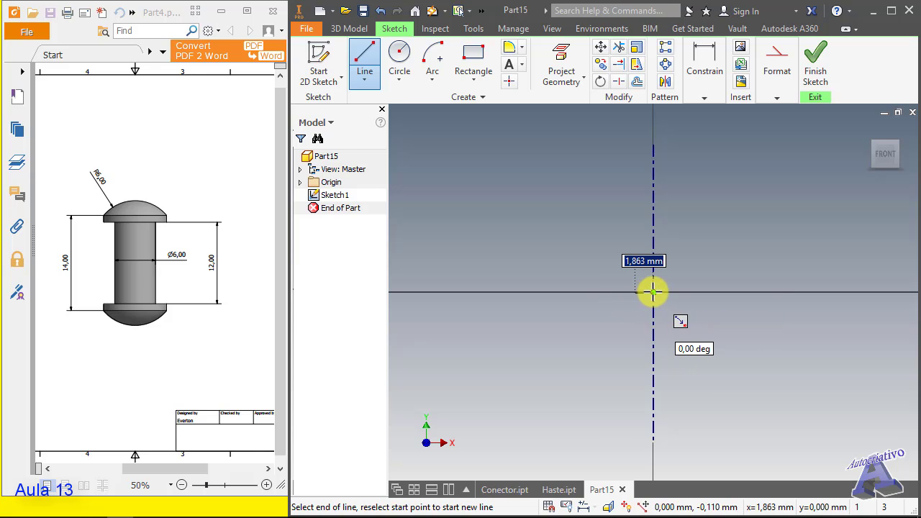
double_click(653, 291)
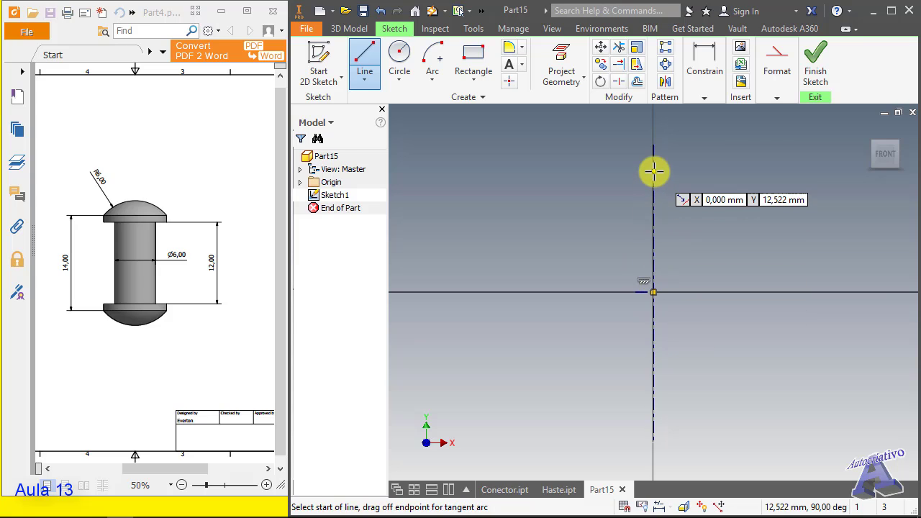
key(Escape)
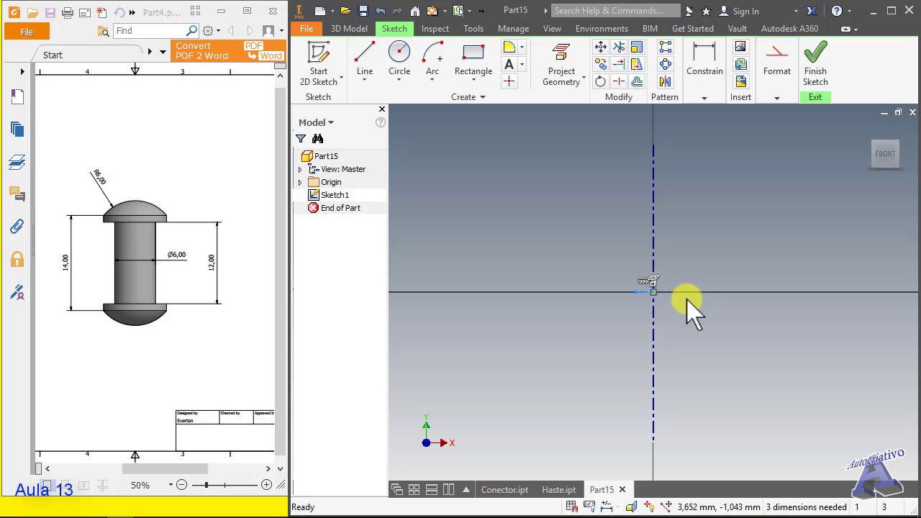
Sketch the pin's half profile from the horizontal axis in normal line format: vertical shaft line, horizontal step about 2.6 mm wide and short vertical rim.
click(773, 90)
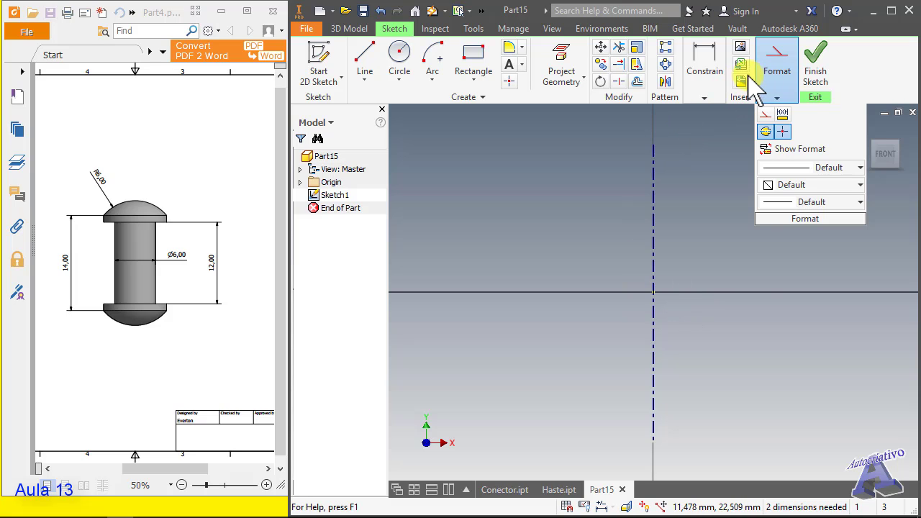
click(362, 59)
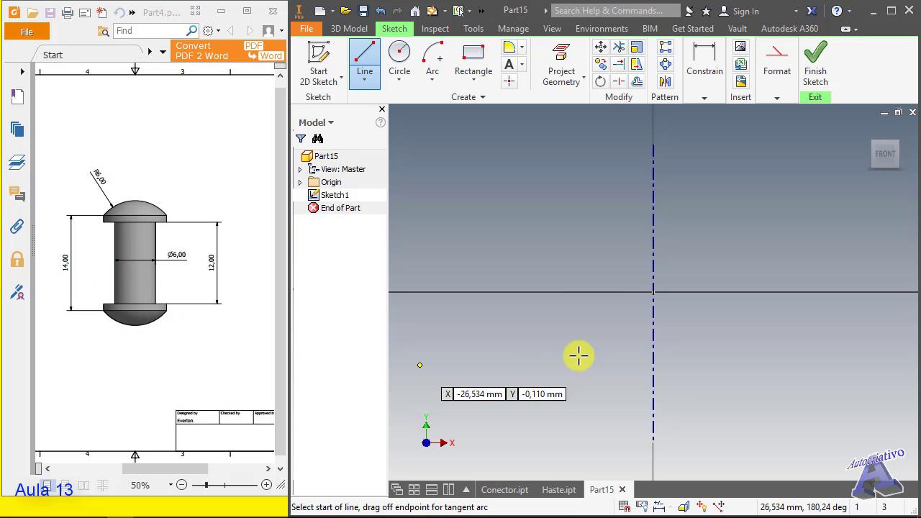
click(364, 61)
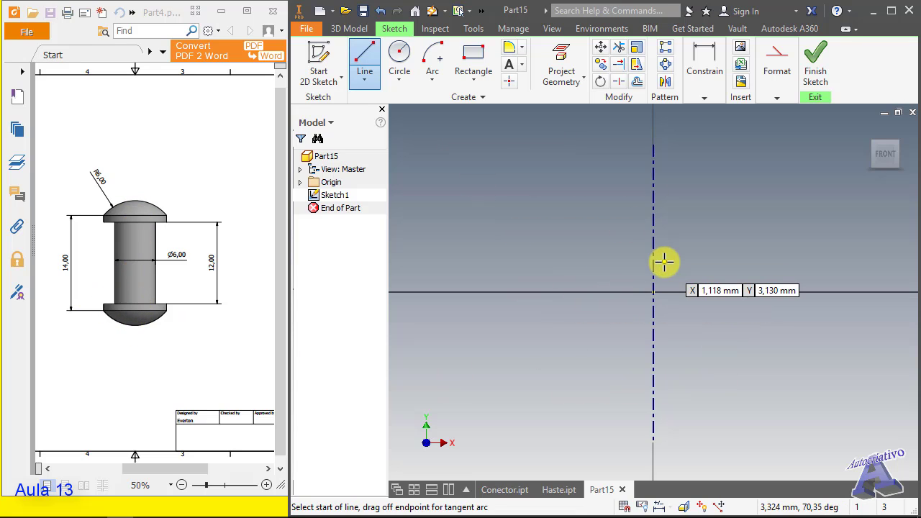
click(628, 292)
click(628, 233)
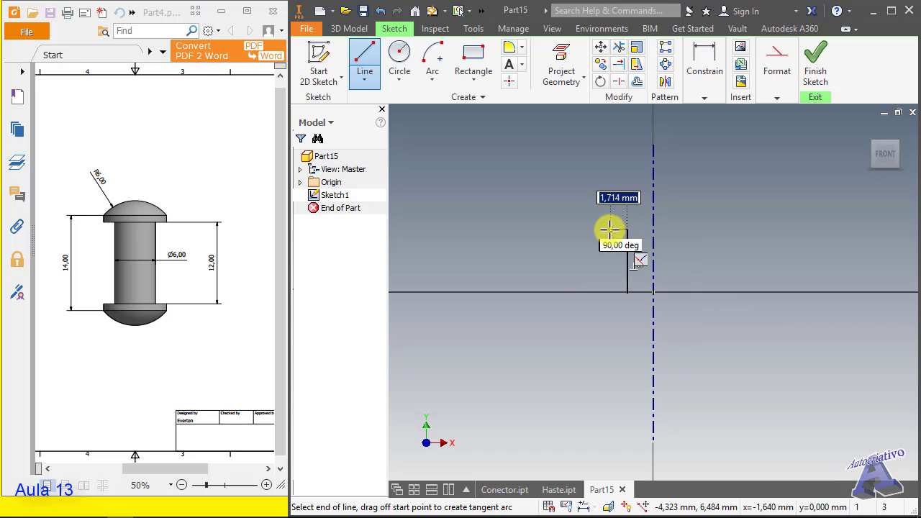
click(601, 214)
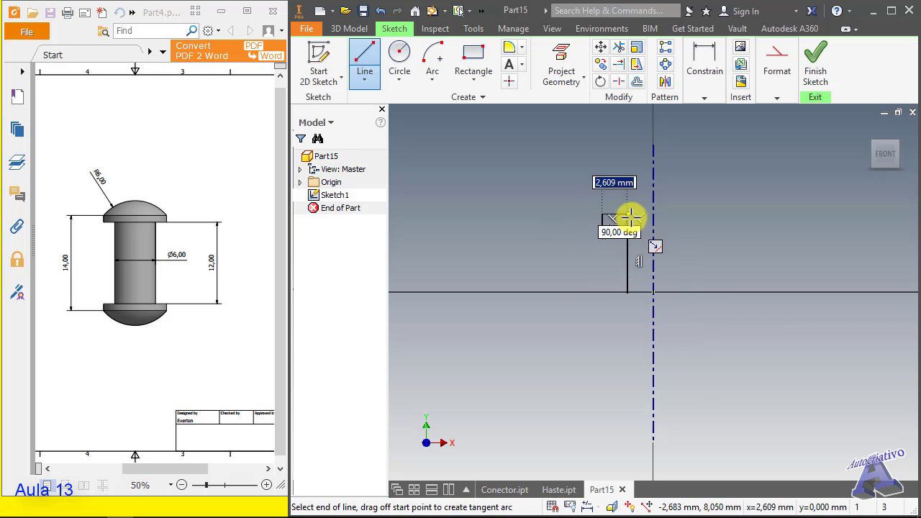
key(Escape)
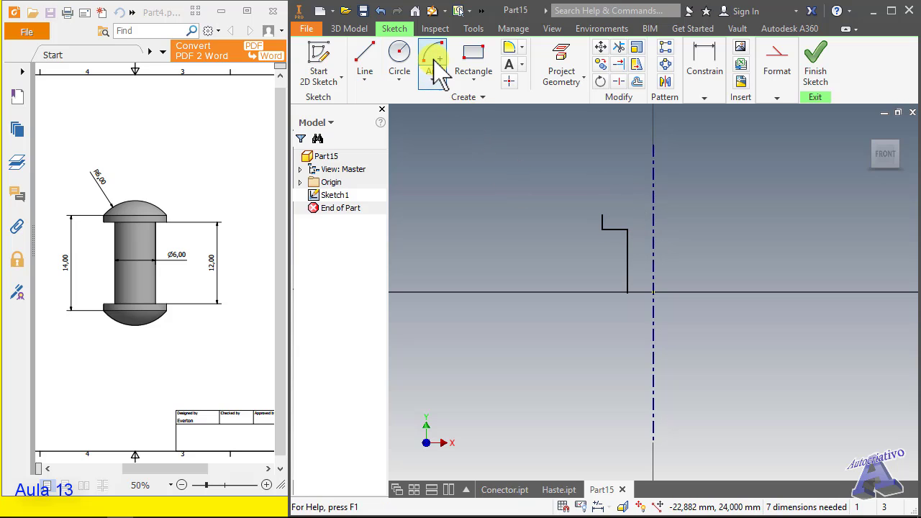
Sketch a center-point arc centered on the centerline, from the rim's upper end to the centerline about 10.2 mm above the origin.
click(433, 61)
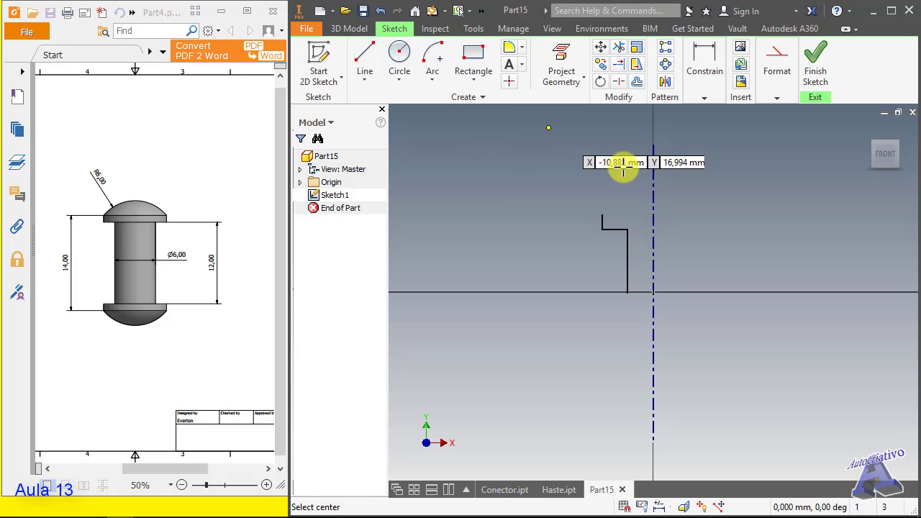
click(652, 268)
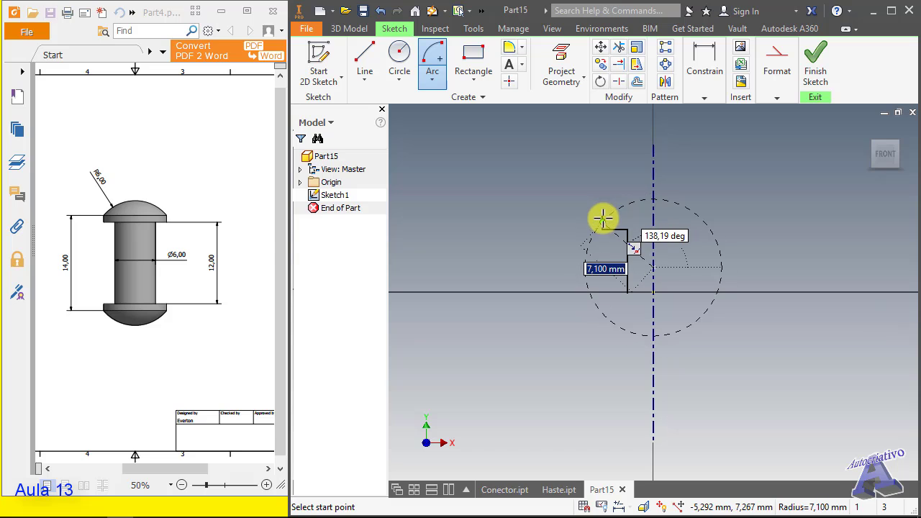
click(603, 213)
click(654, 195)
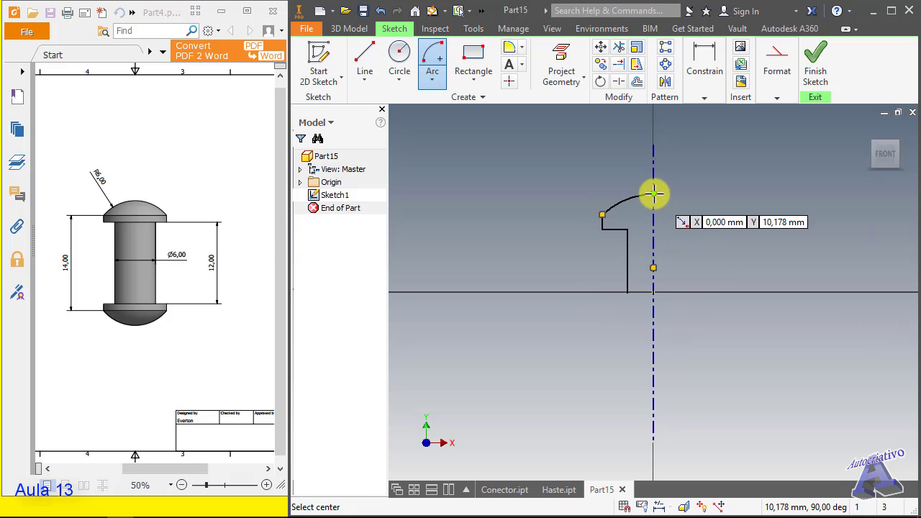
key(Escape)
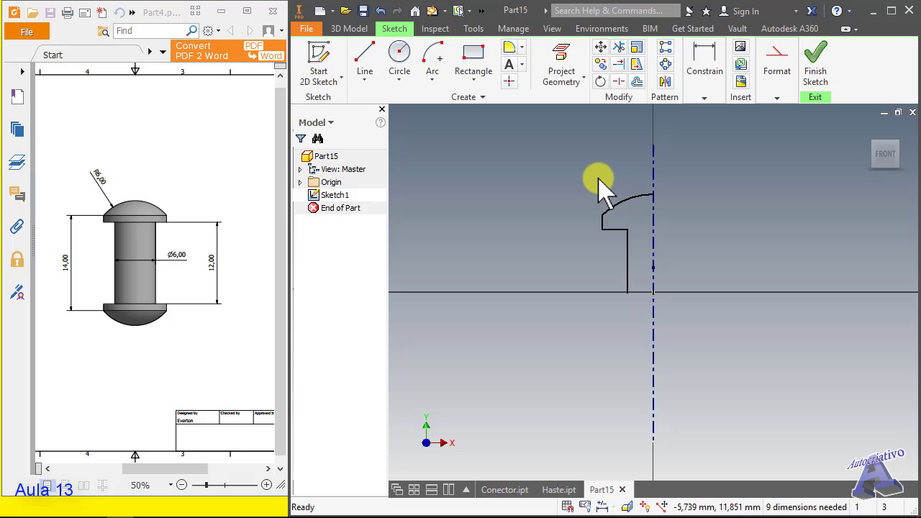
Dimension the vertical shaft line from the centerline as a diameter of 6 mm.
click(712, 72)
click(705, 126)
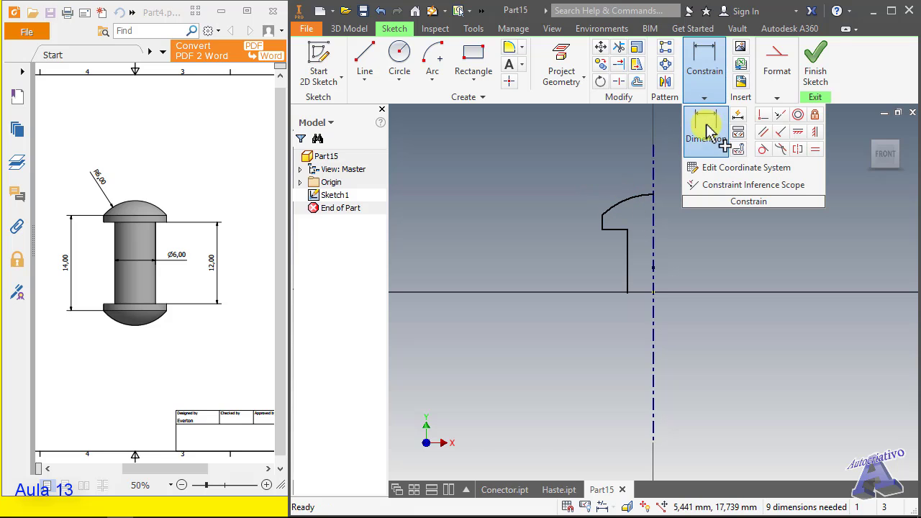
click(629, 257)
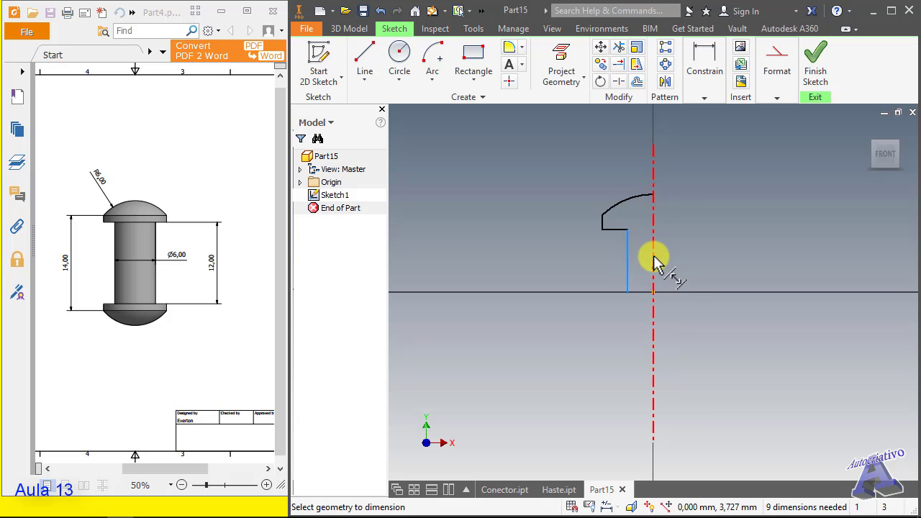
click(653, 259)
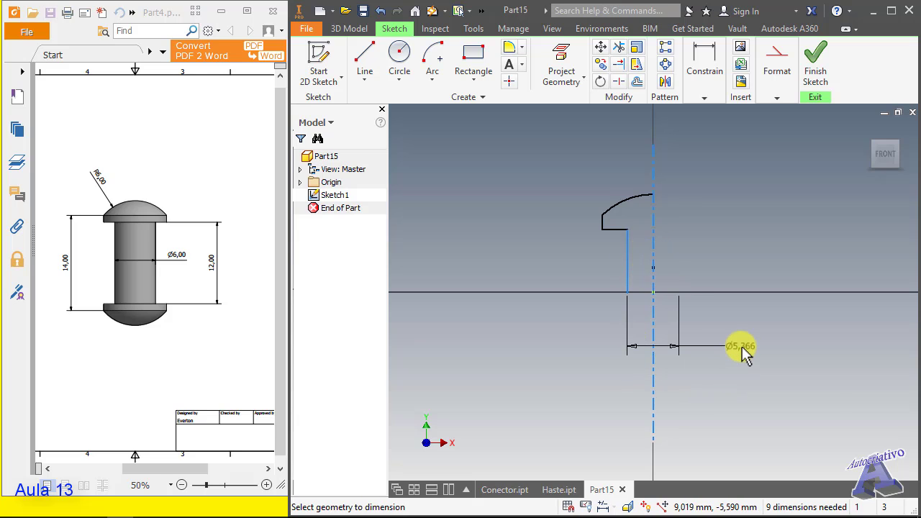
click(744, 354)
text(6)
key(Return)
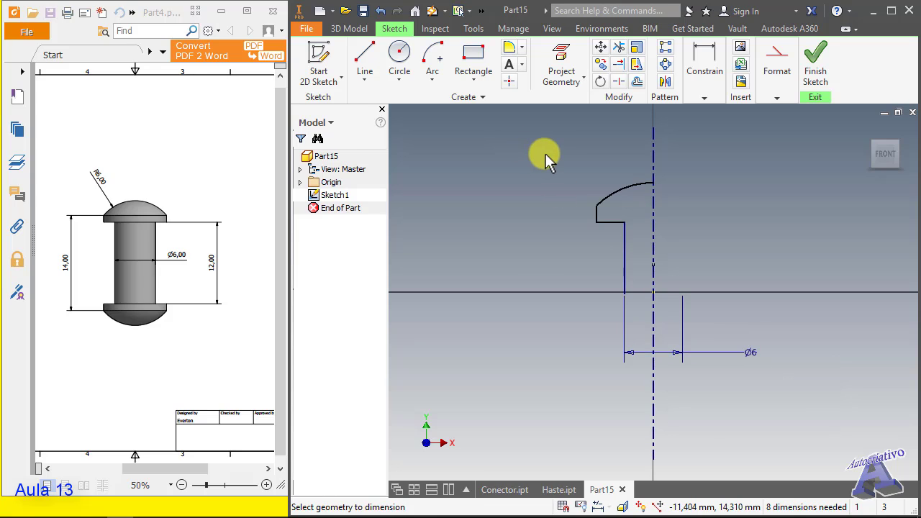
Dimension the head's vertical rim line from the centerline as a diameter of 12 mm.
click(597, 212)
click(654, 218)
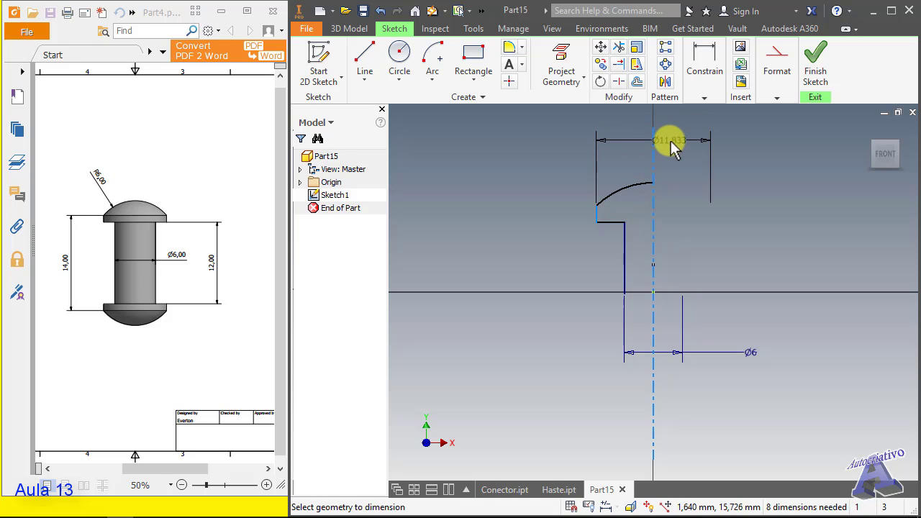
click(677, 147)
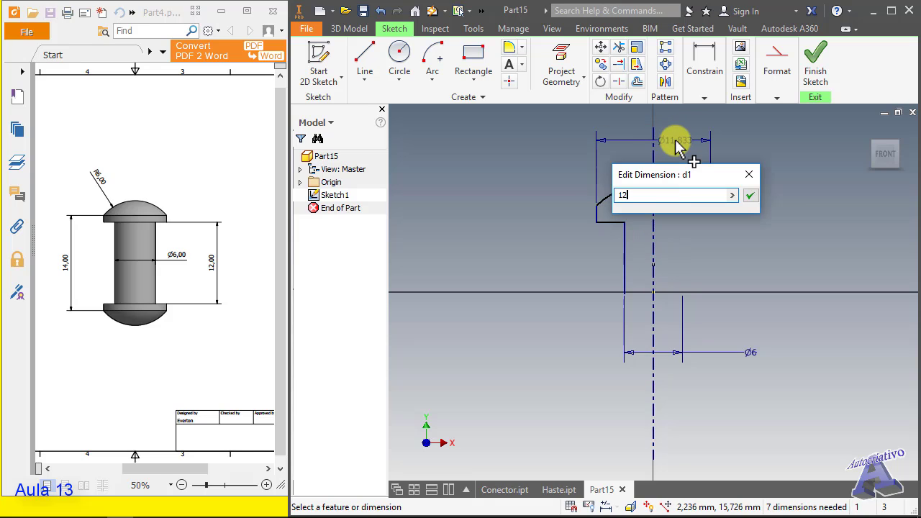
text(12)
key(Return)
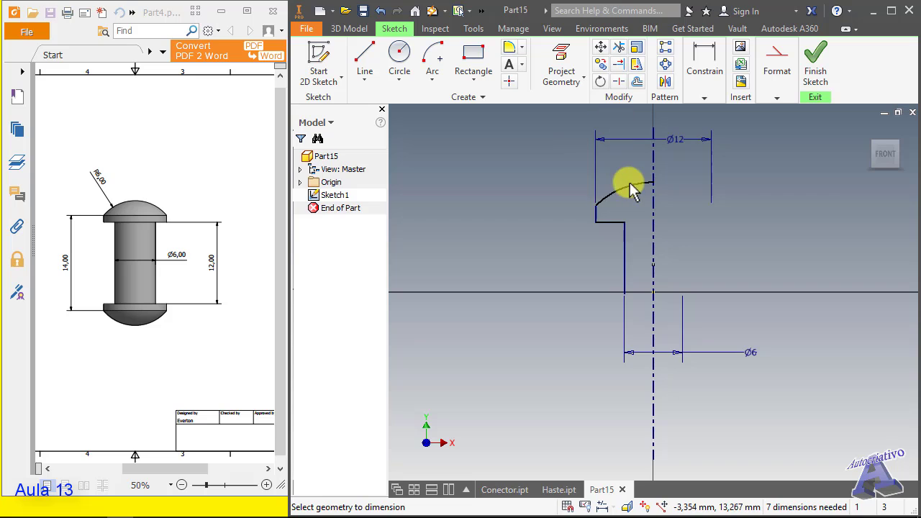
Add a radius dimension to the head arc, try 6 mm, and undo only that value change.
click(628, 187)
click(585, 160)
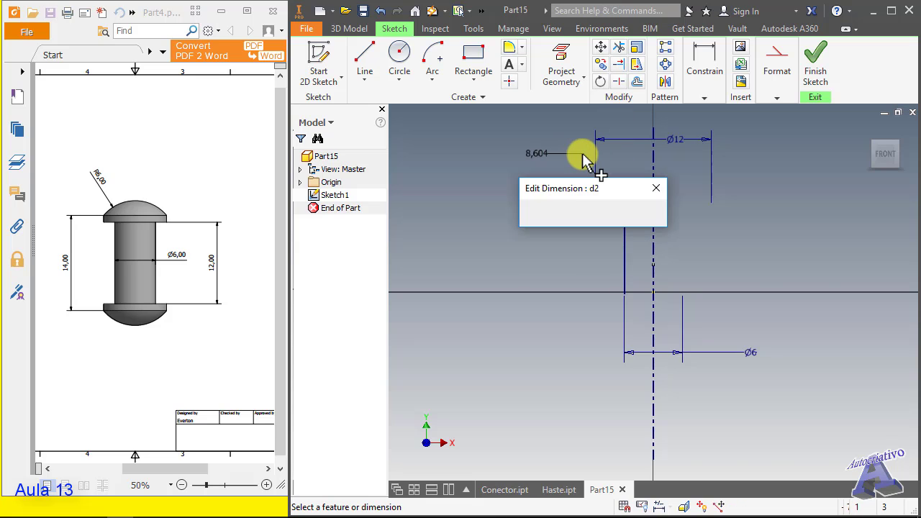
key(Return)
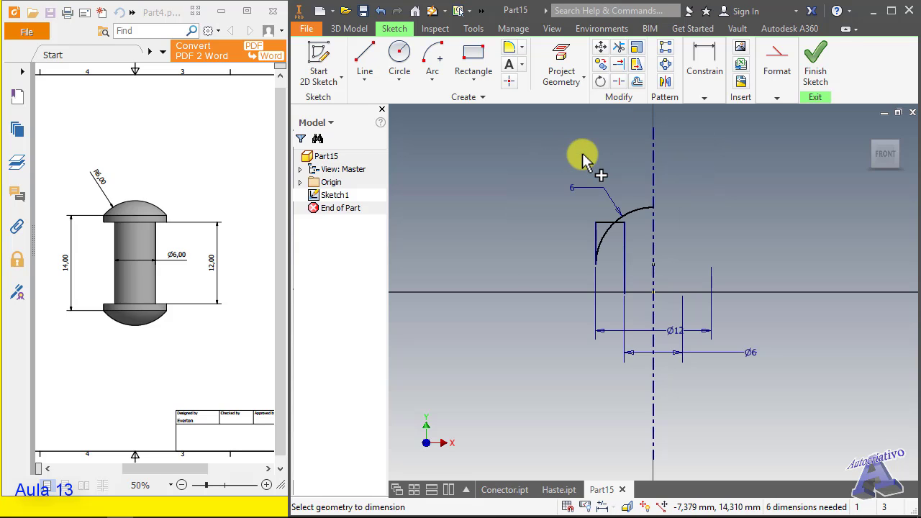
key(ctrl+z)
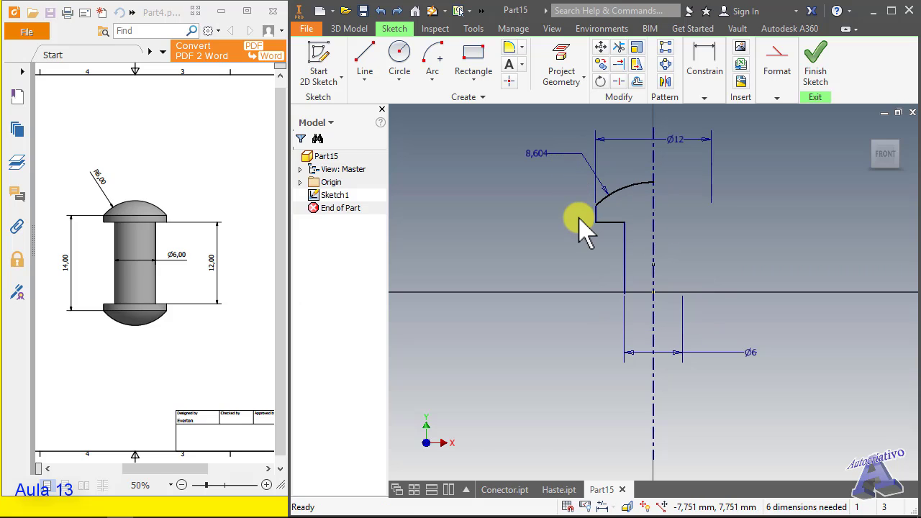
Dimension the height of the head's vertical rim line as 1 mm.
click(705, 82)
click(705, 133)
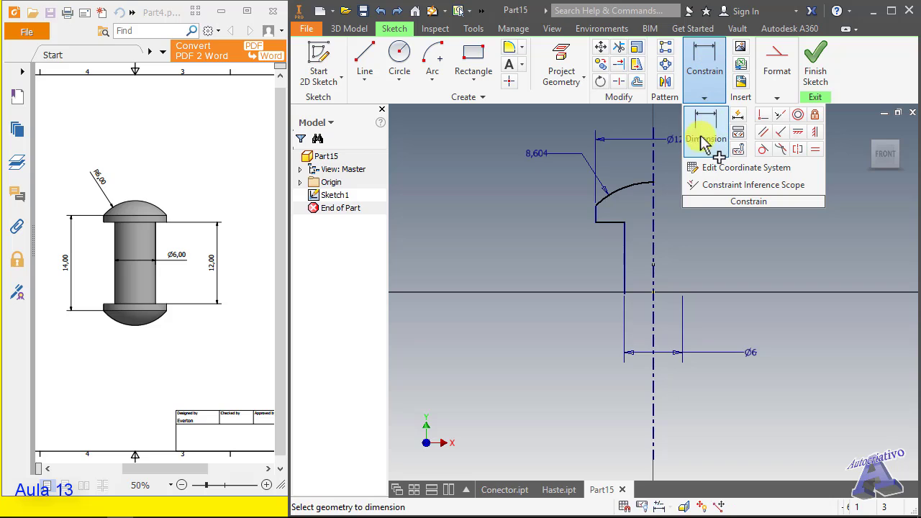
click(596, 213)
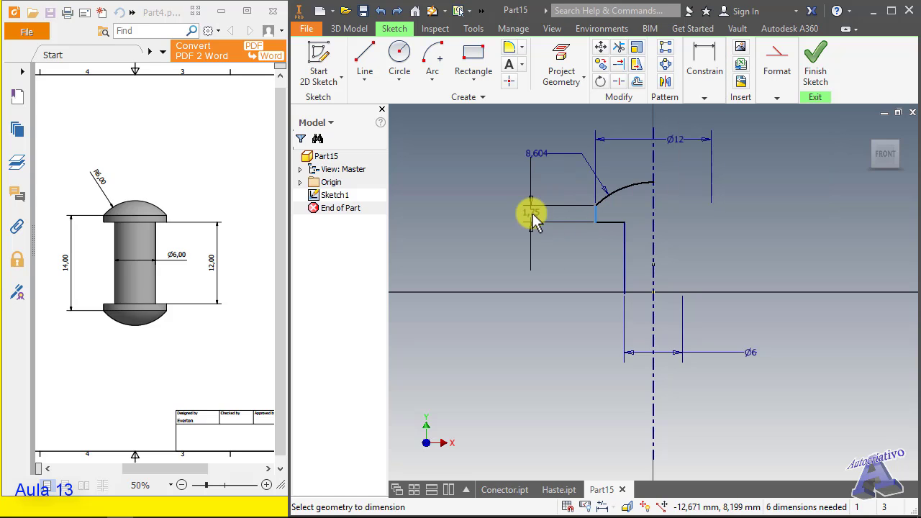
click(532, 214)
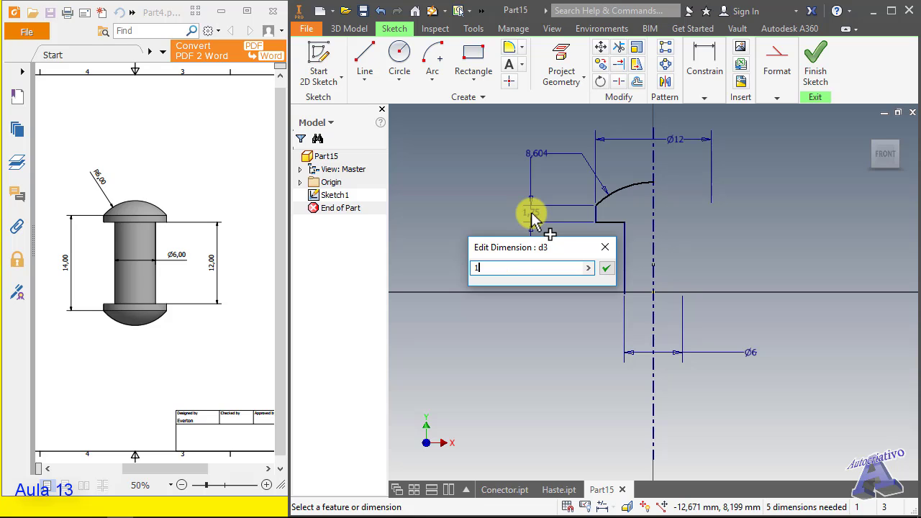
text(1)
key(Return)
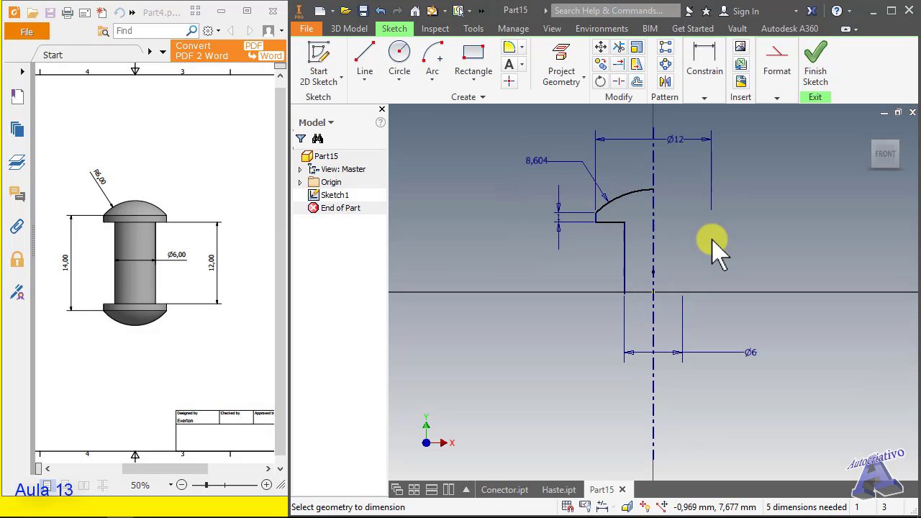
key(Escape)
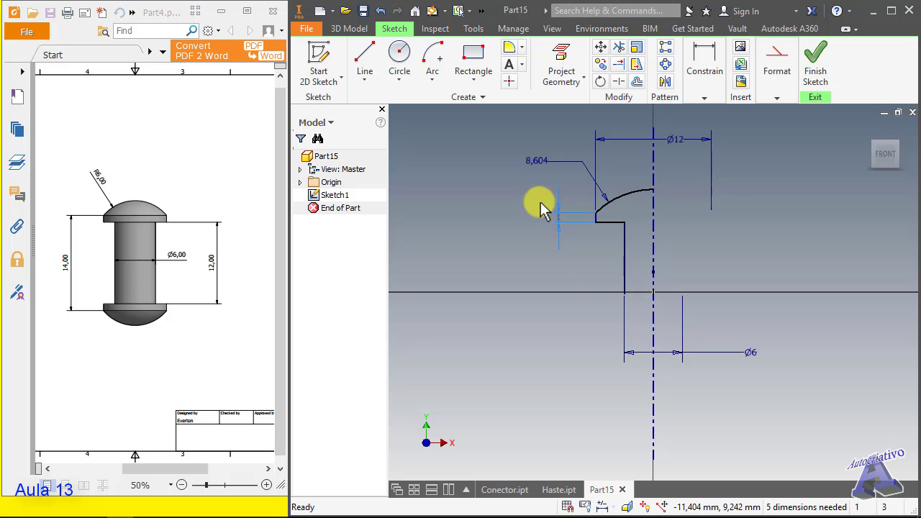
Try to set the head arc's radius dimension to 6 mm.
double_click(542, 162)
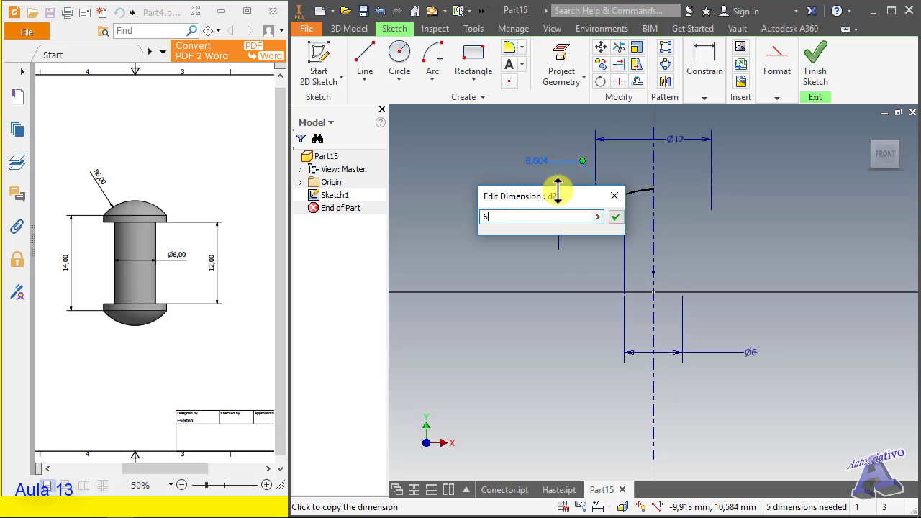
text(6)
key(Return)
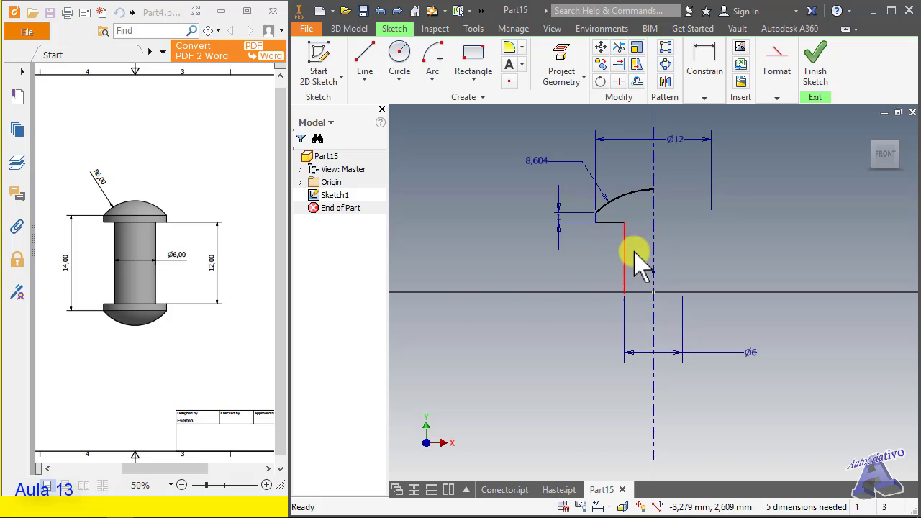
Dimension the vertical distance from the origin to the head's horizontal step line as 6 mm.
click(704, 79)
click(707, 75)
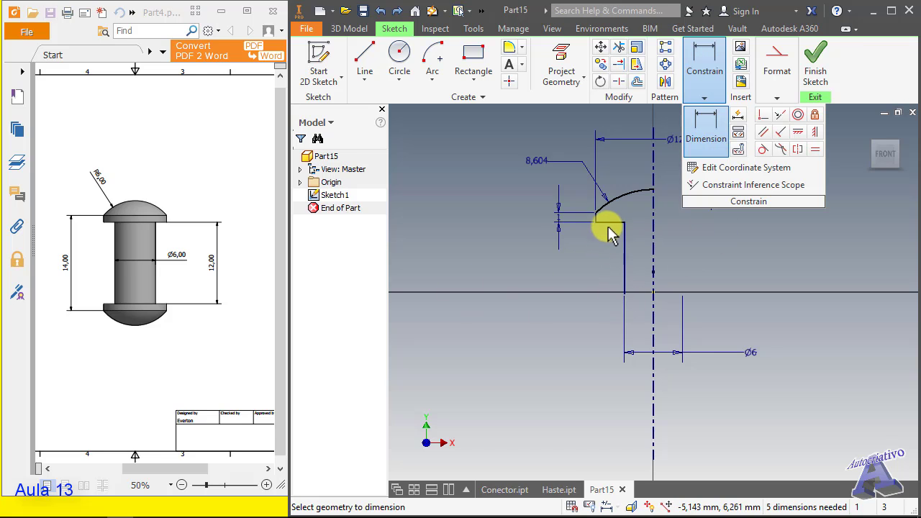
click(610, 224)
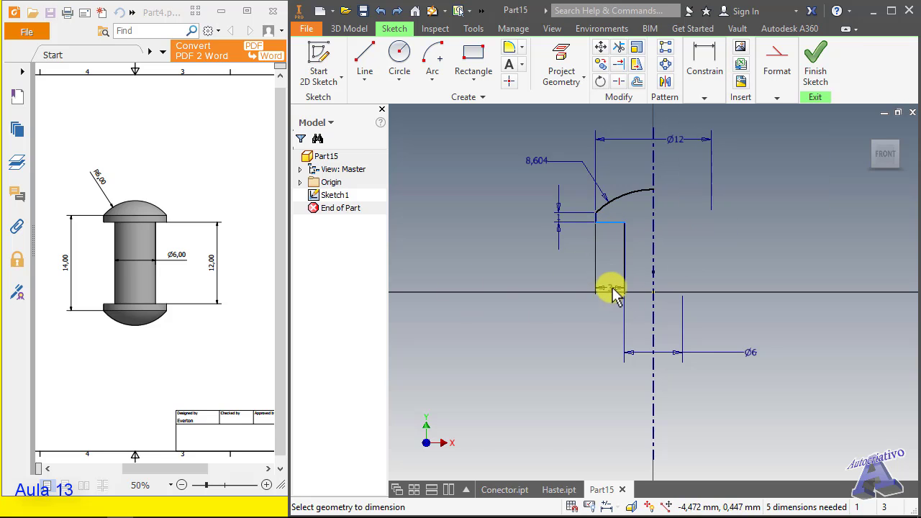
click(654, 293)
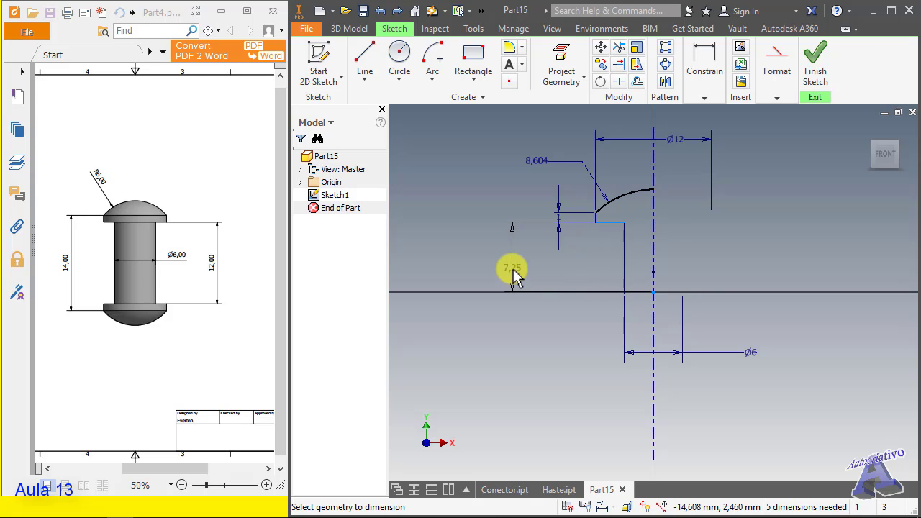
click(514, 274)
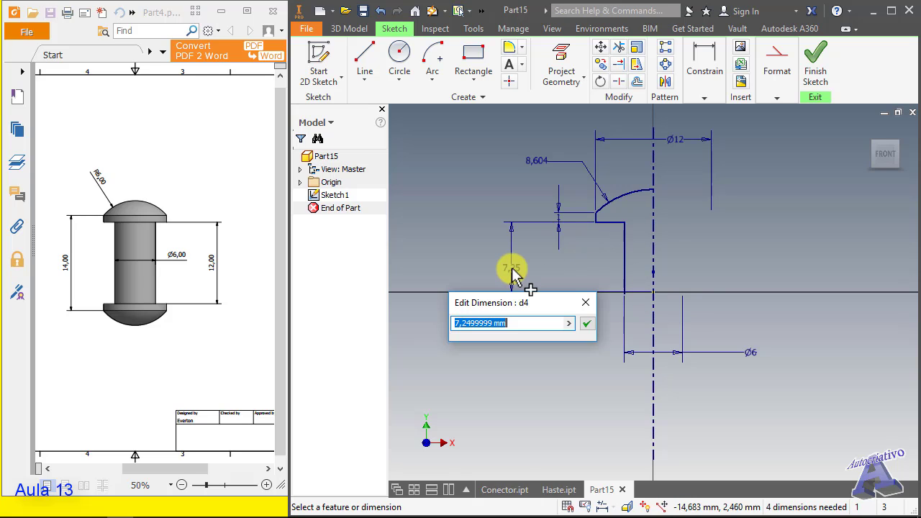
key(Return)
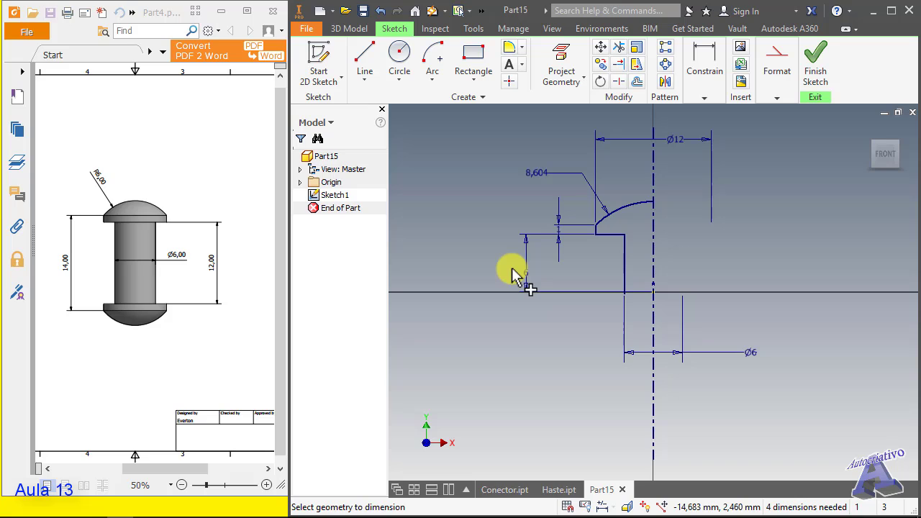
key(Escape)
Try a 6 mm radius on the head arc again and undo the change.
click(537, 175)
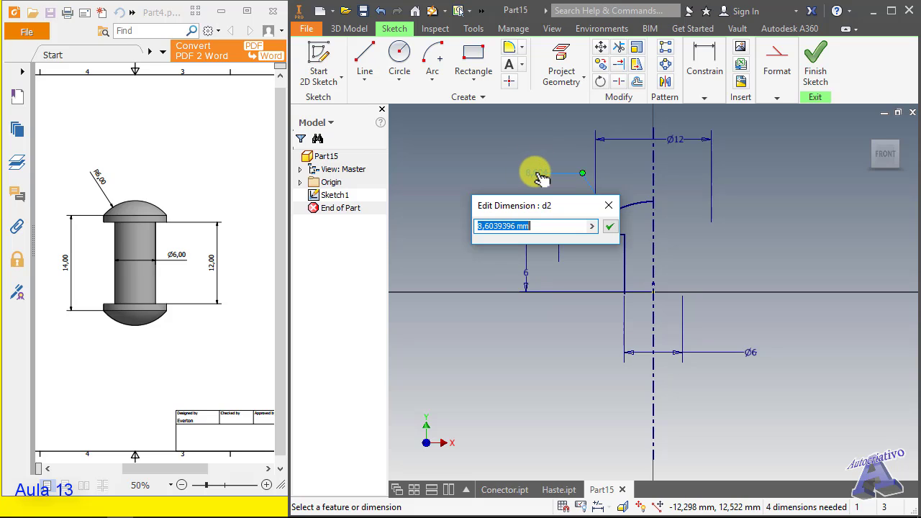
text(6)
key(Return)
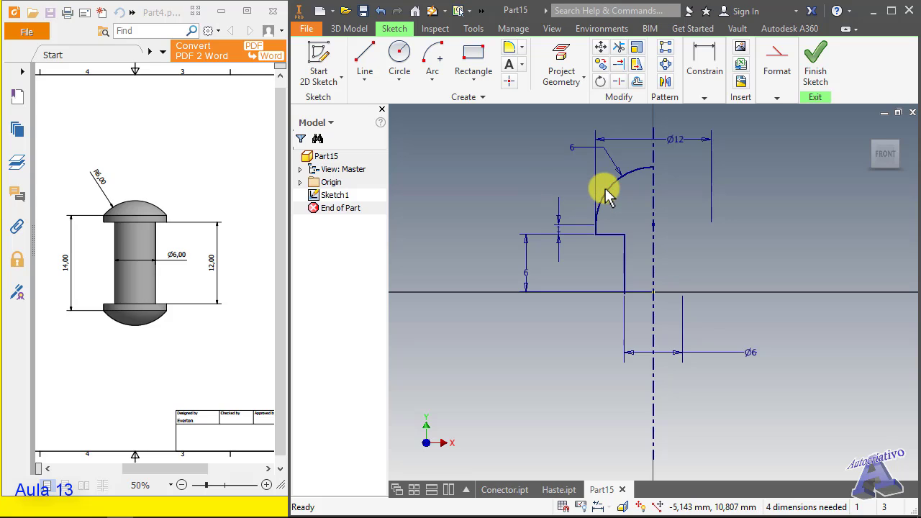
drag(607, 195, 651, 209)
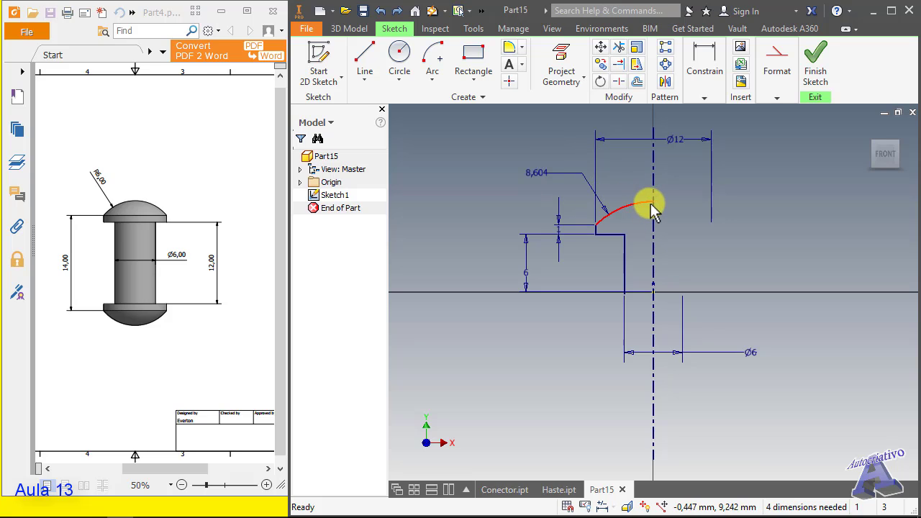
Set the head arc's radius to 8 mm.
double_click(537, 174)
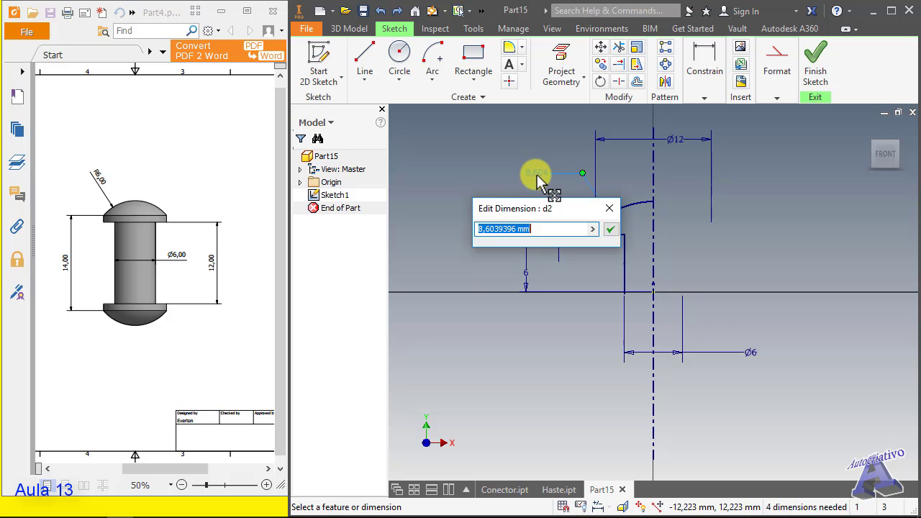
key(Return)
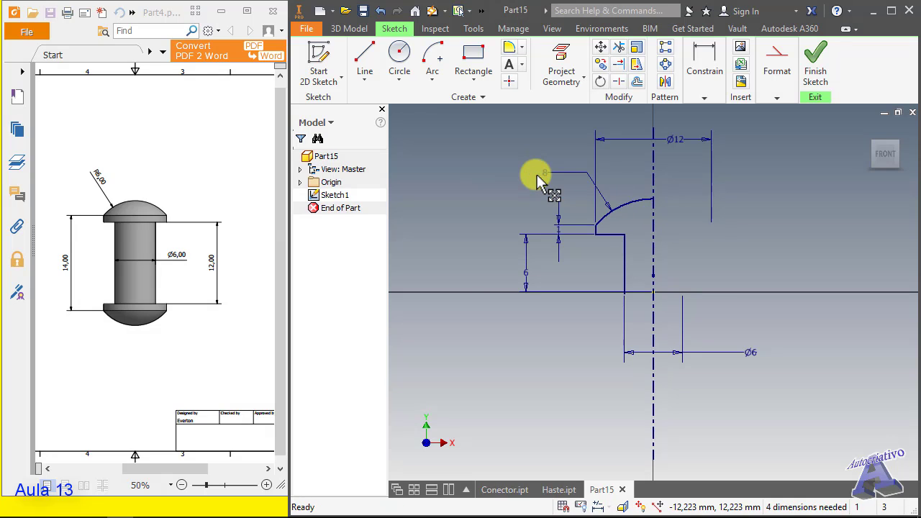
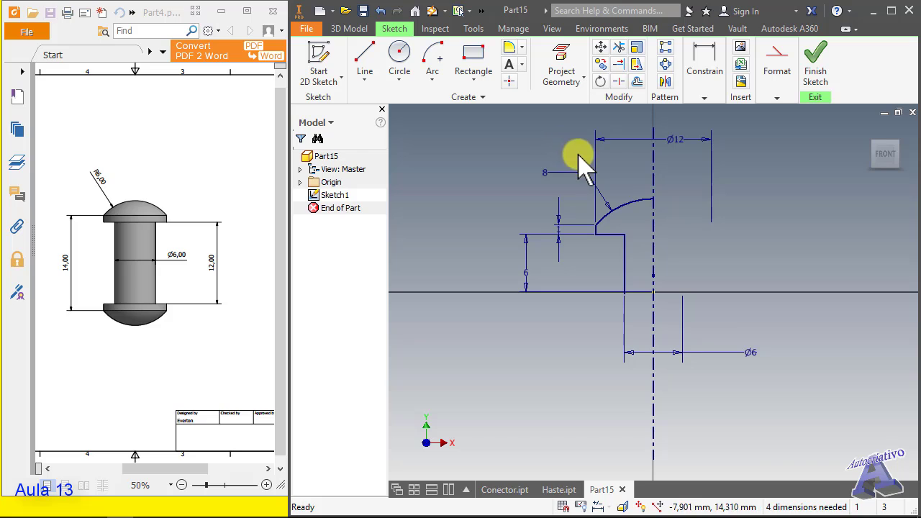
drag(580, 155, 664, 308)
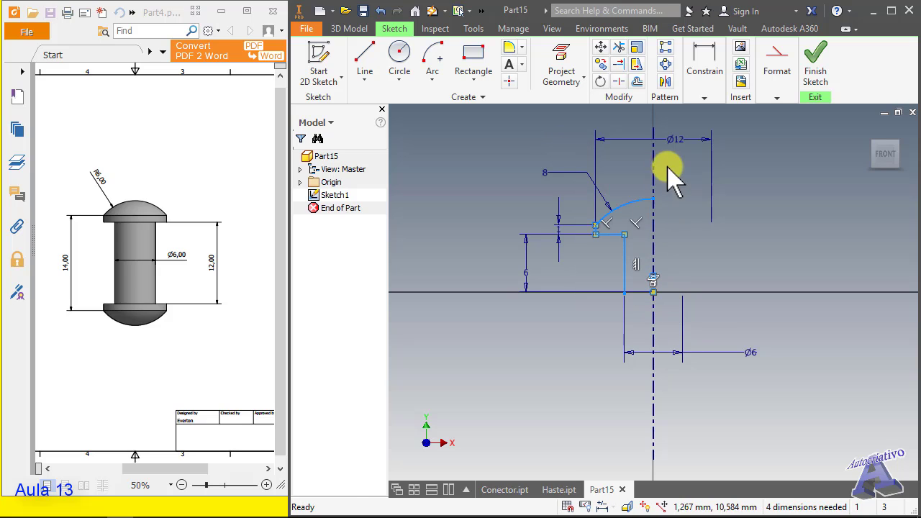
click(665, 81)
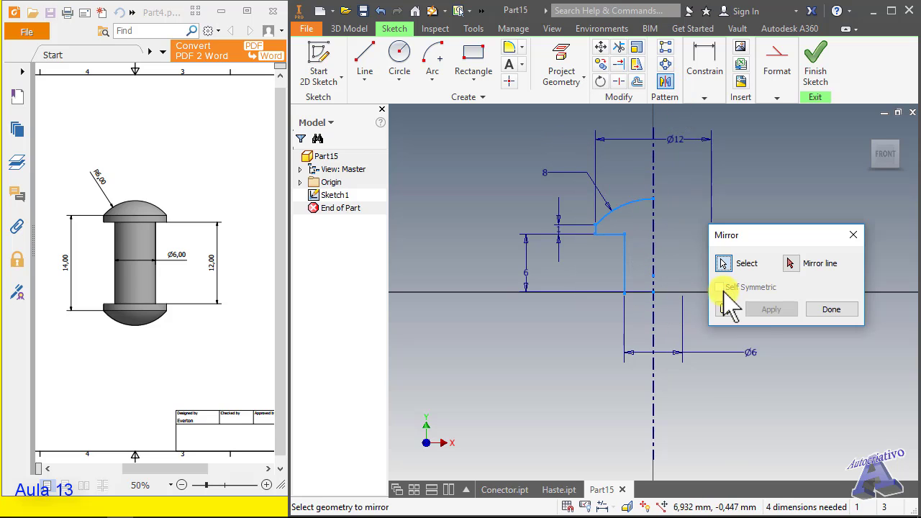
click(792, 263)
click(656, 301)
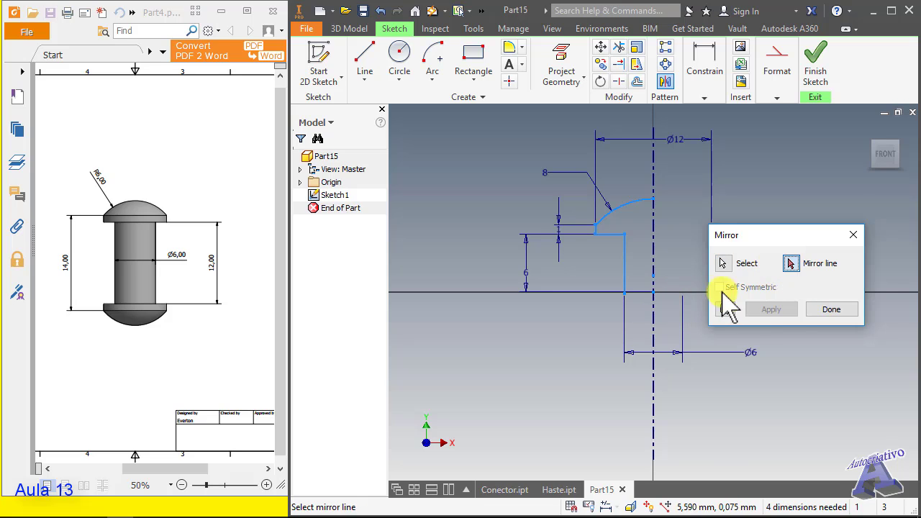
click(831, 309)
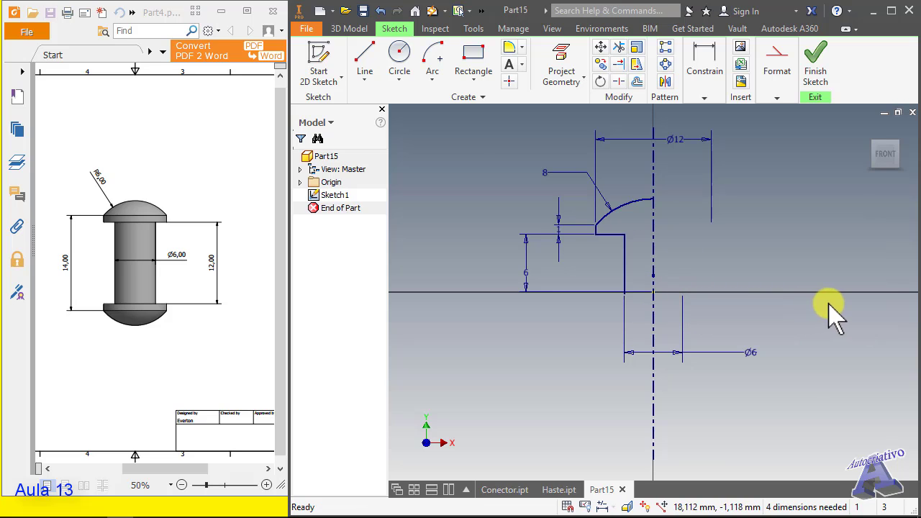
Try drawing a horizontal centerline across the base of the half profile and undo it.
click(365, 63)
click(776, 94)
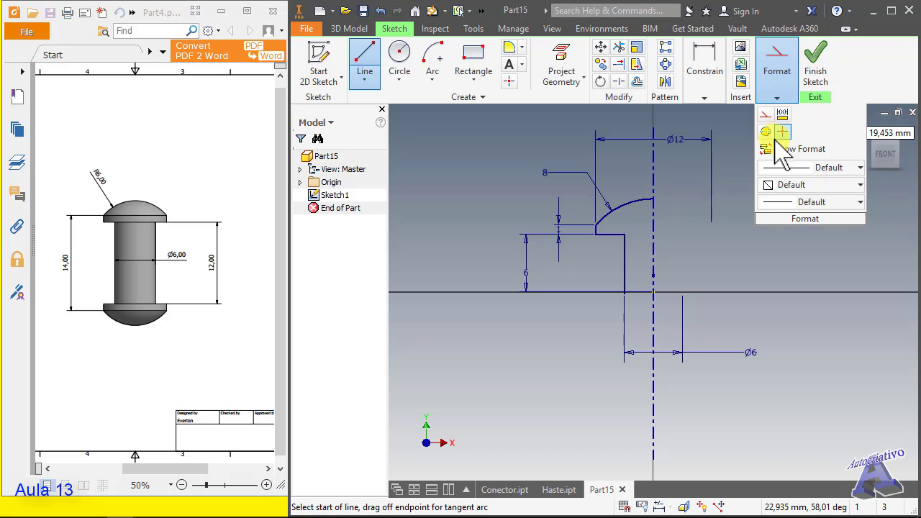
click(503, 292)
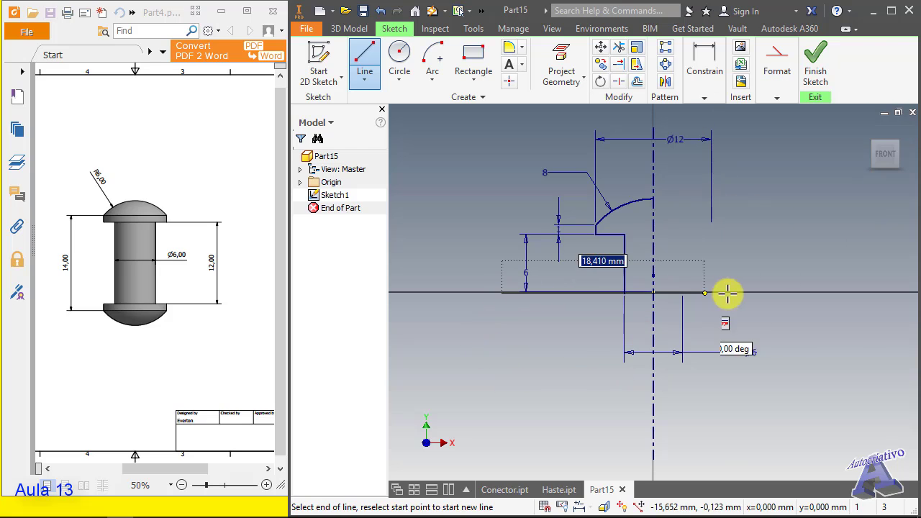
click(810, 292)
key(Escape)
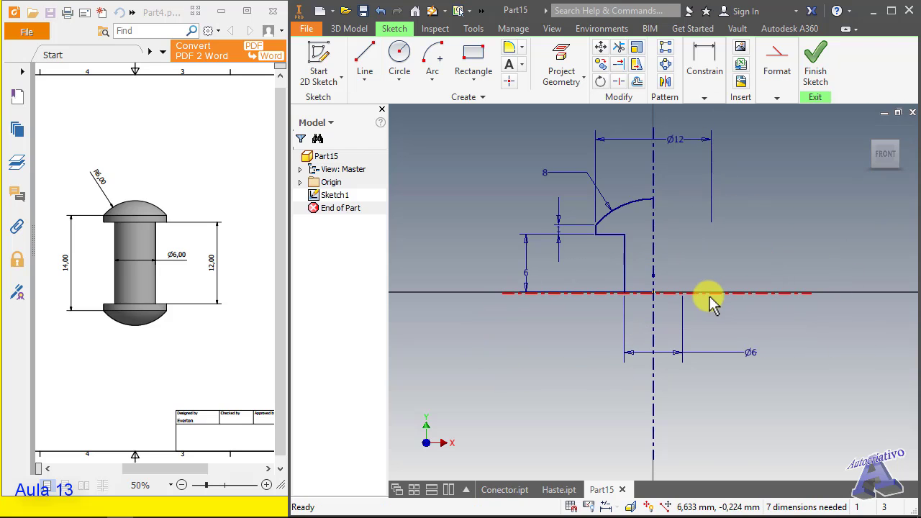
key(ctrl+z)
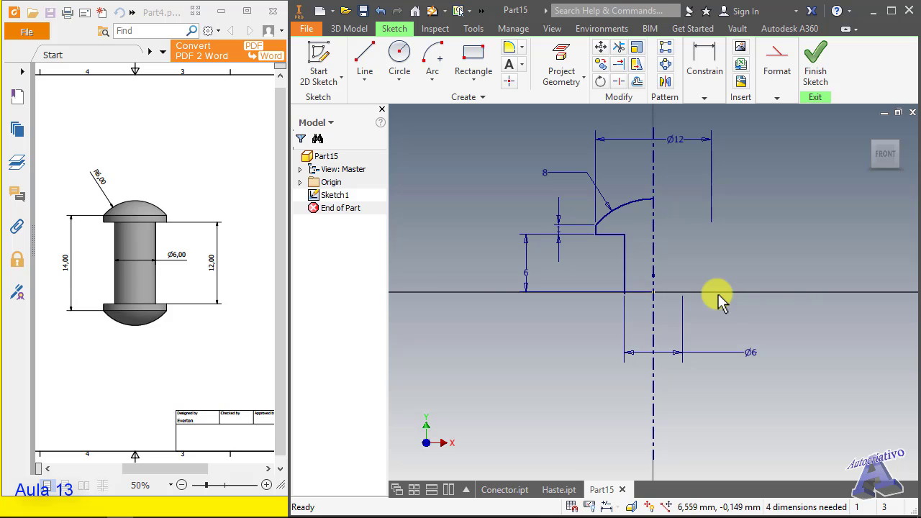
Draw a horizontal centerline about 33 mm long across the profile's base and constrain it coincident with the origin.
click(369, 54)
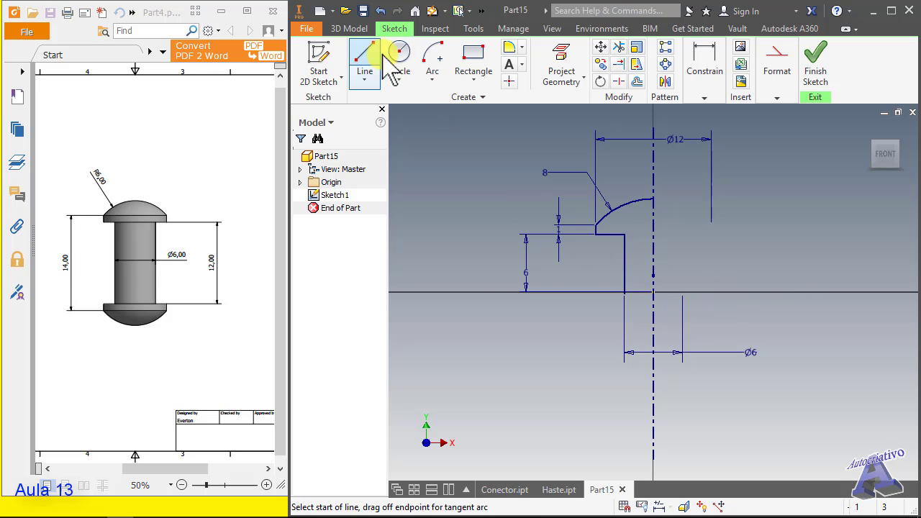
click(479, 292)
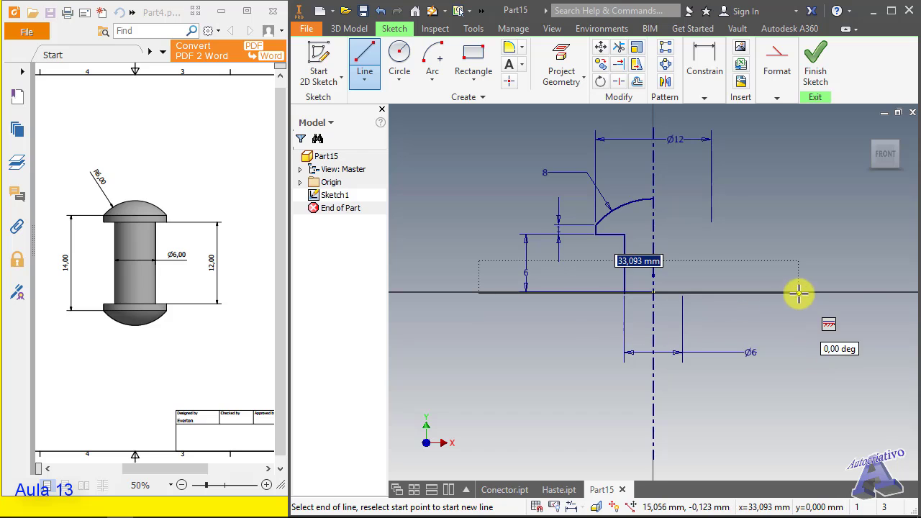
click(798, 293)
key(Escape)
click(707, 61)
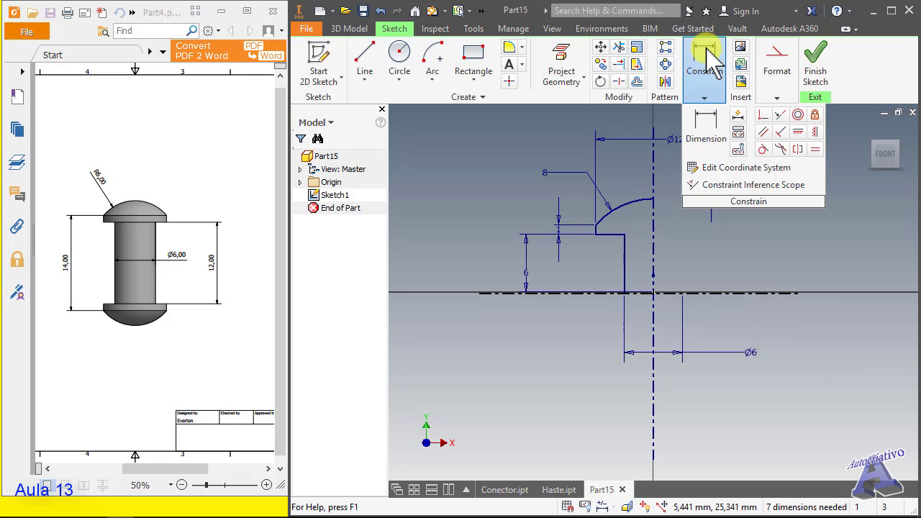
click(780, 115)
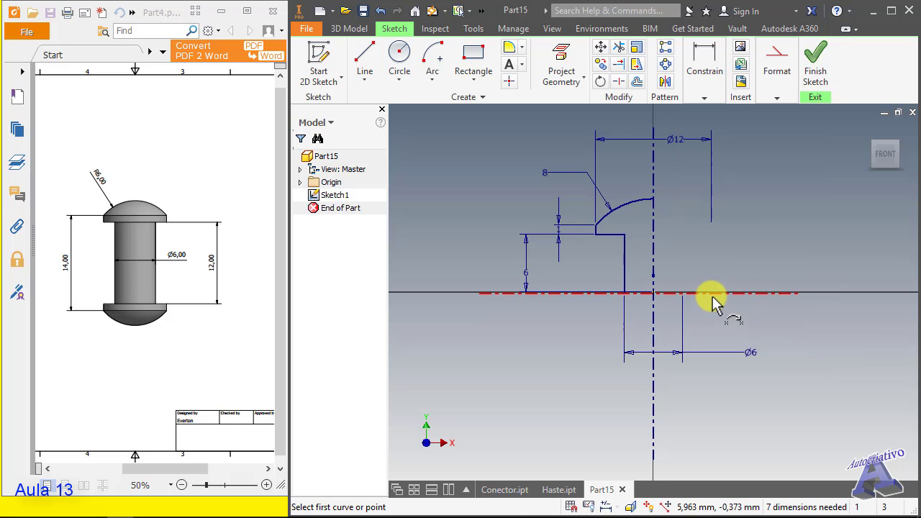
click(713, 294)
click(655, 293)
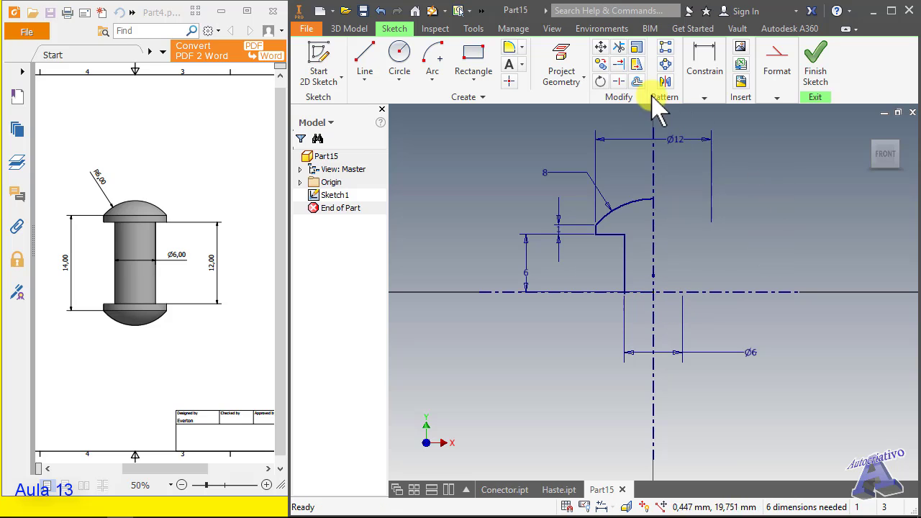
Mirror the head and shank half profile about the horizontal centerline.
click(665, 82)
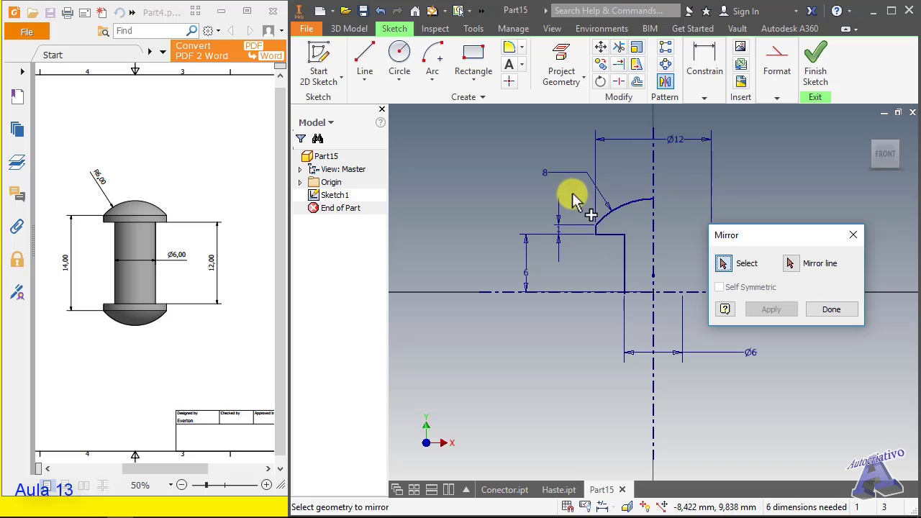
mouse_move(573, 188)
mouse_down()
mouse_move(662, 267)
mouse_move(679, 308)
mouse_up()
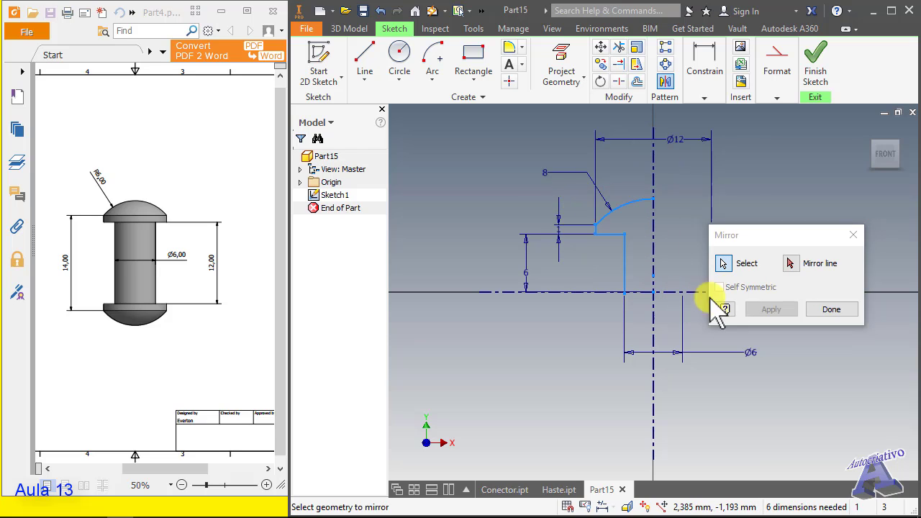
click(790, 264)
click(697, 292)
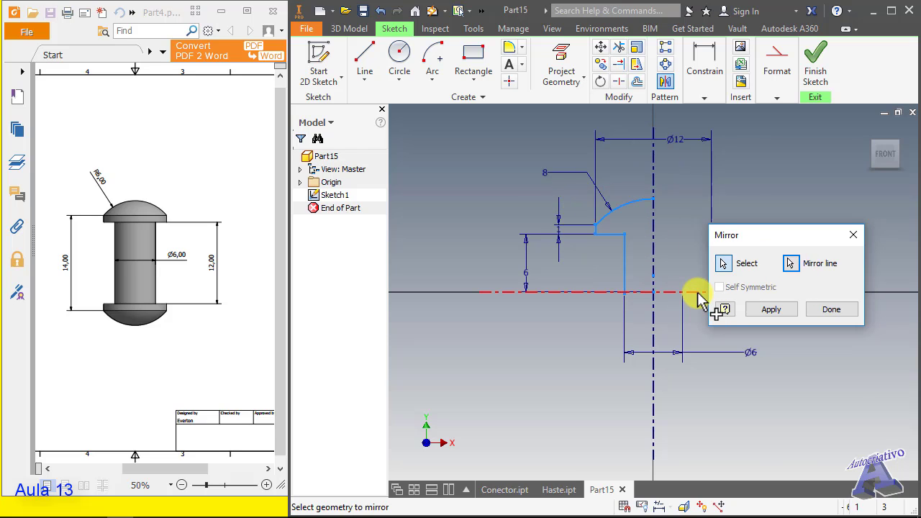
click(771, 309)
click(828, 309)
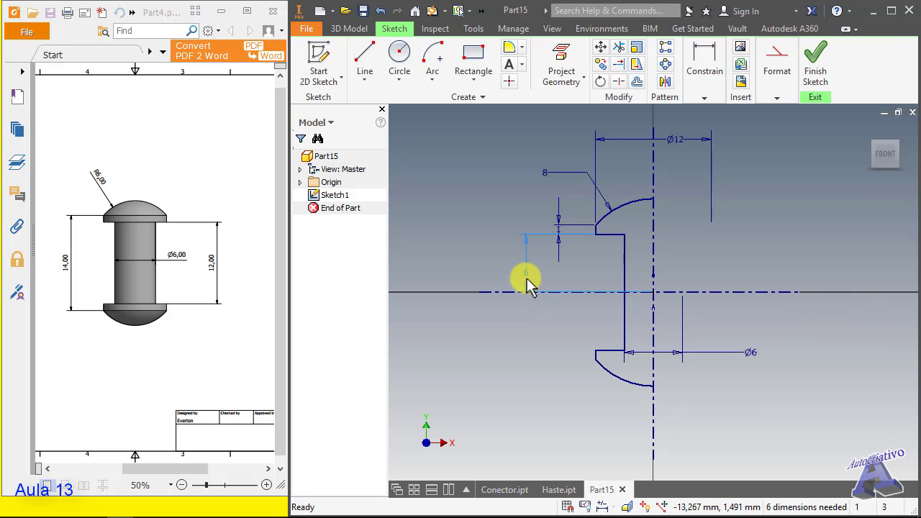
Replace the 6 mm height dimension with a 12 mm dimension between the two heads' inner step lines.
click(705, 72)
click(707, 124)
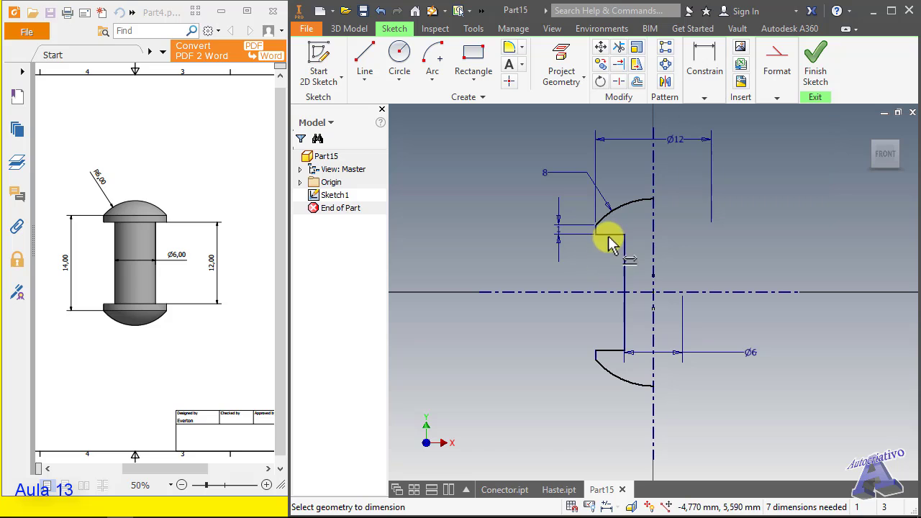
click(608, 236)
click(609, 352)
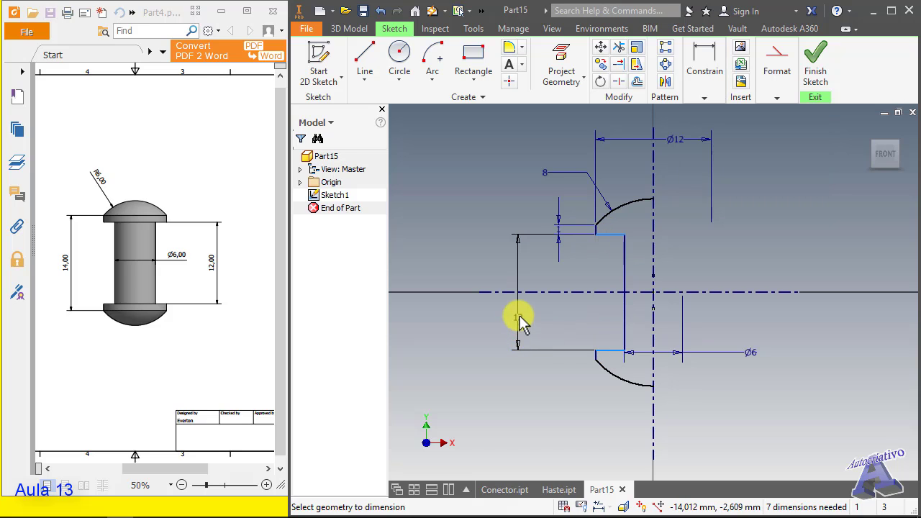
click(519, 316)
click(593, 369)
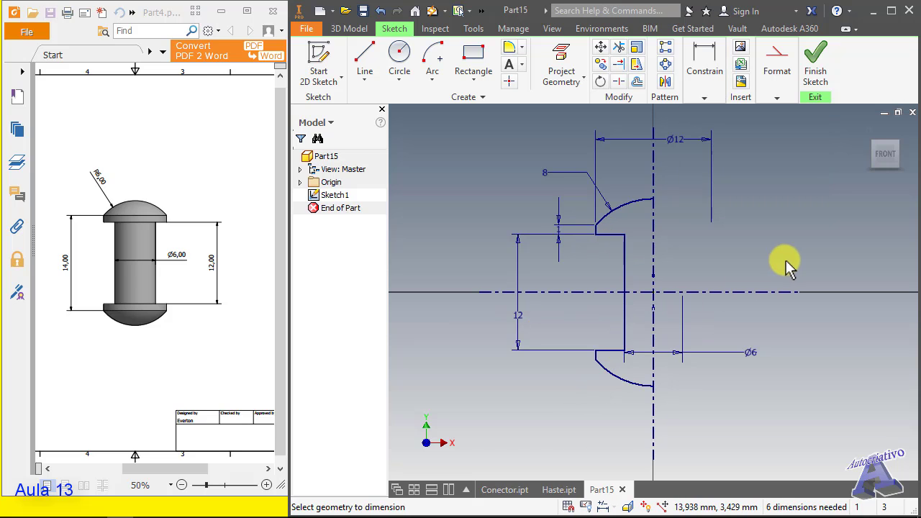
key(Escape)
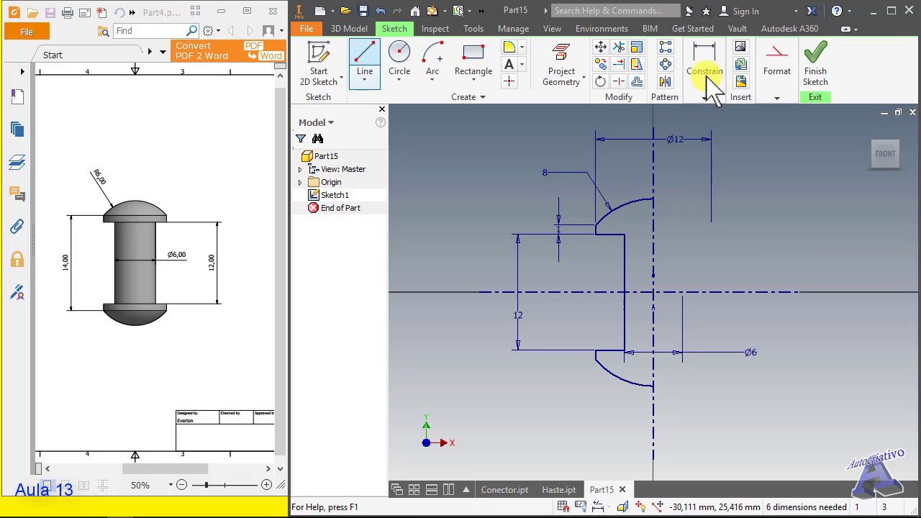
Close the profile with a solid line along the vertical axis between the endpoints of the two head arcs.
click(777, 97)
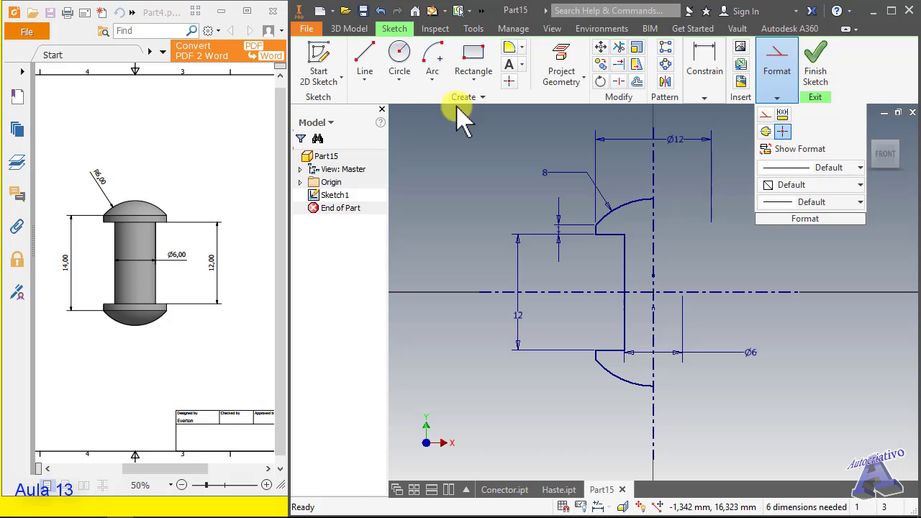
click(365, 62)
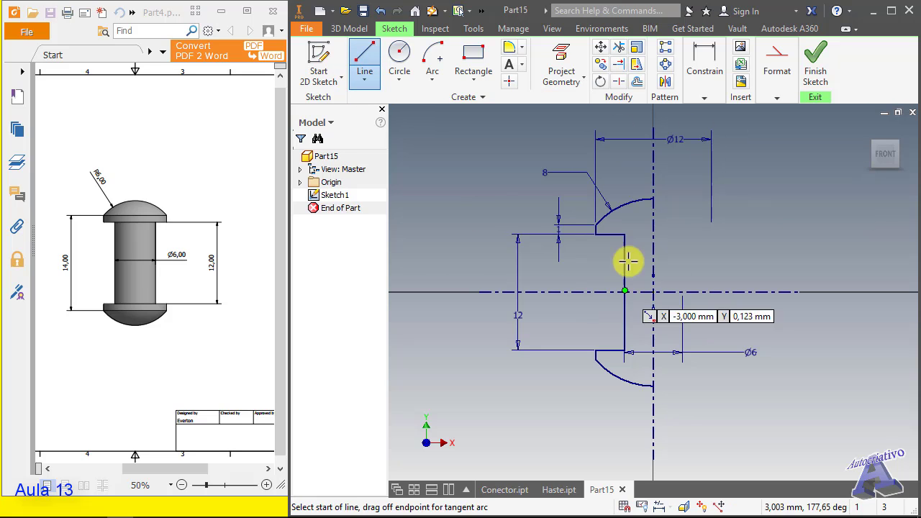
click(653, 198)
click(655, 387)
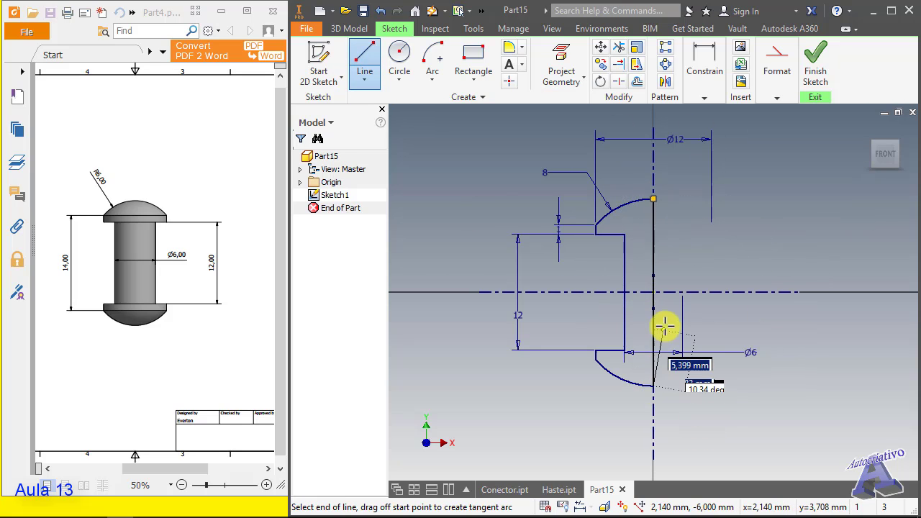
key(Escape)
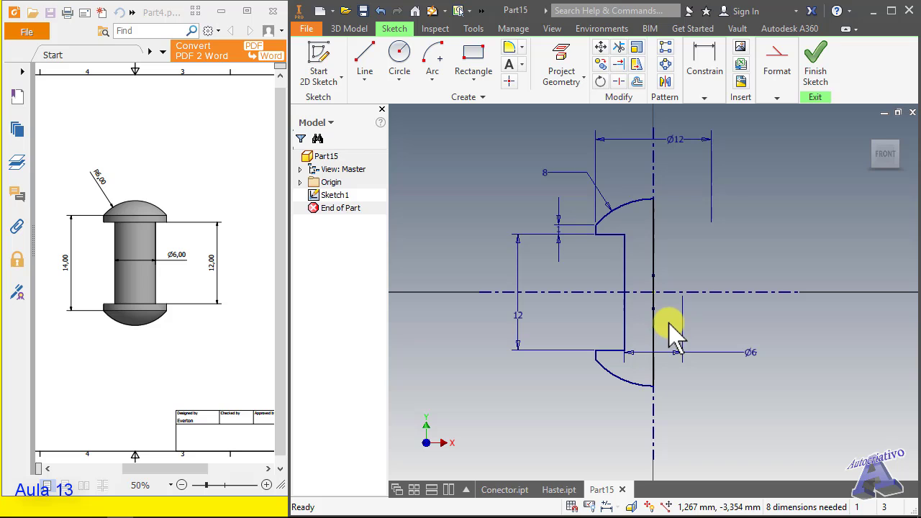
Try to revolve the profile outside the sketch, and reopen Sketch1 for editing.
click(817, 76)
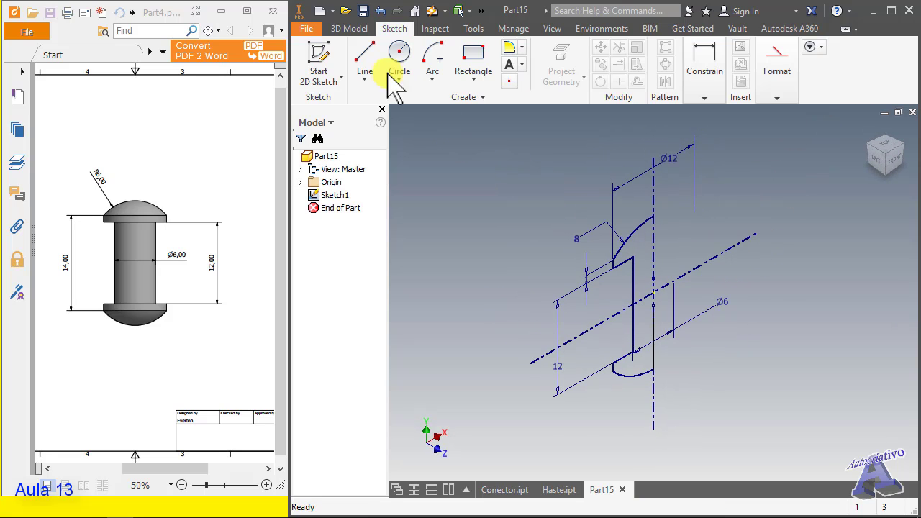
click(349, 27)
click(396, 64)
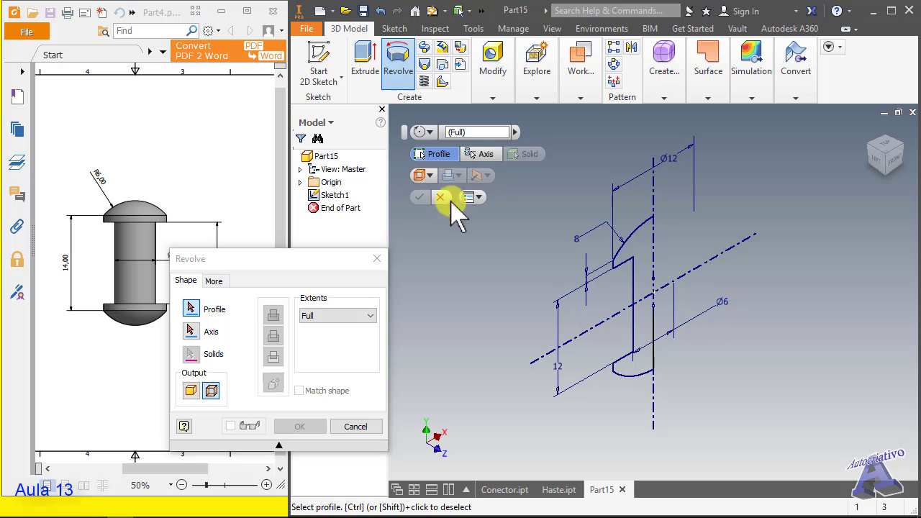
click(634, 276)
key(Escape)
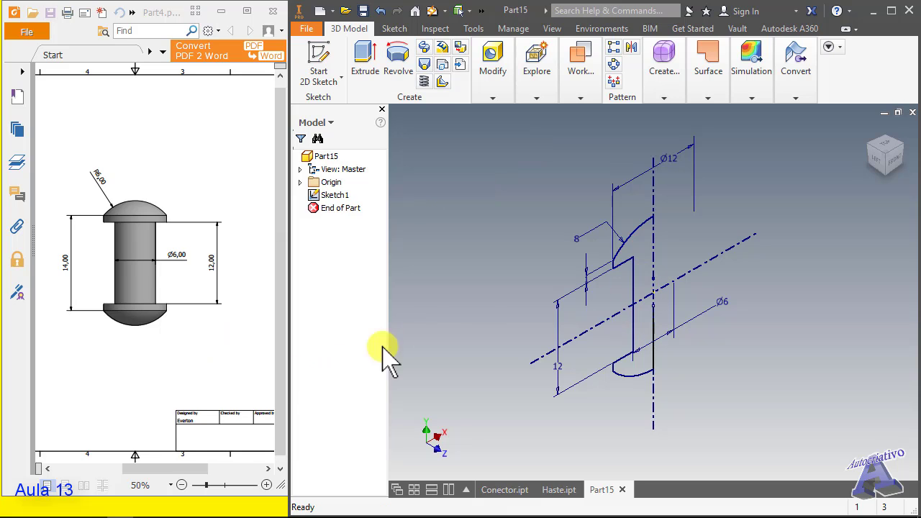
right_click(337, 197)
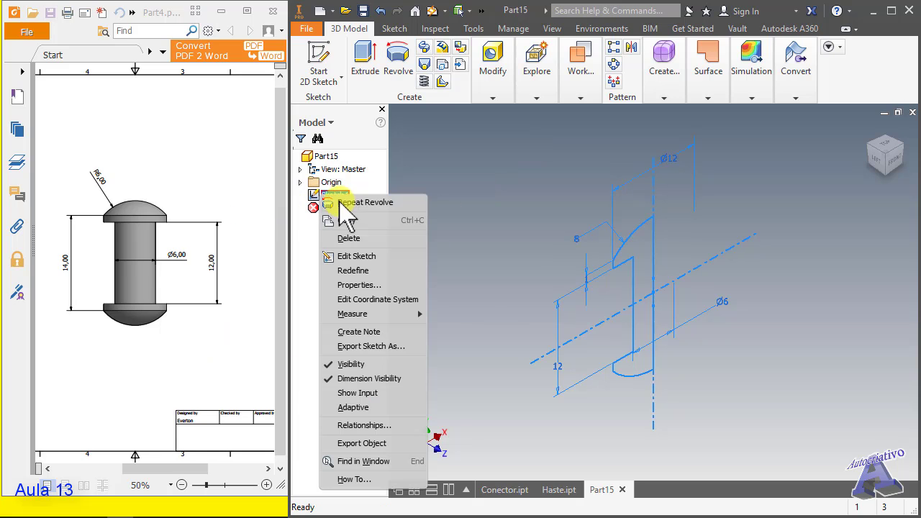
click(358, 257)
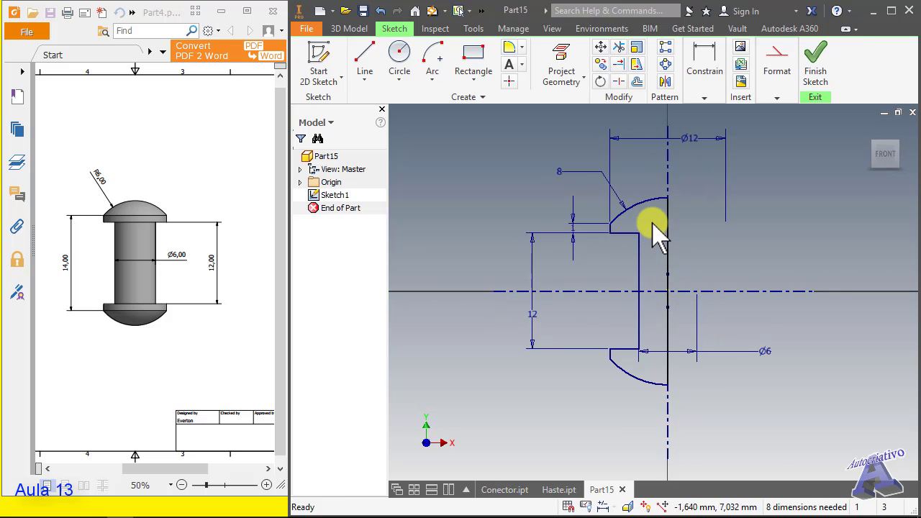
Replace the closing line on the vertical axis with a new line between the endpoints of the two head arcs.
drag(653, 220, 688, 331)
key(Delete)
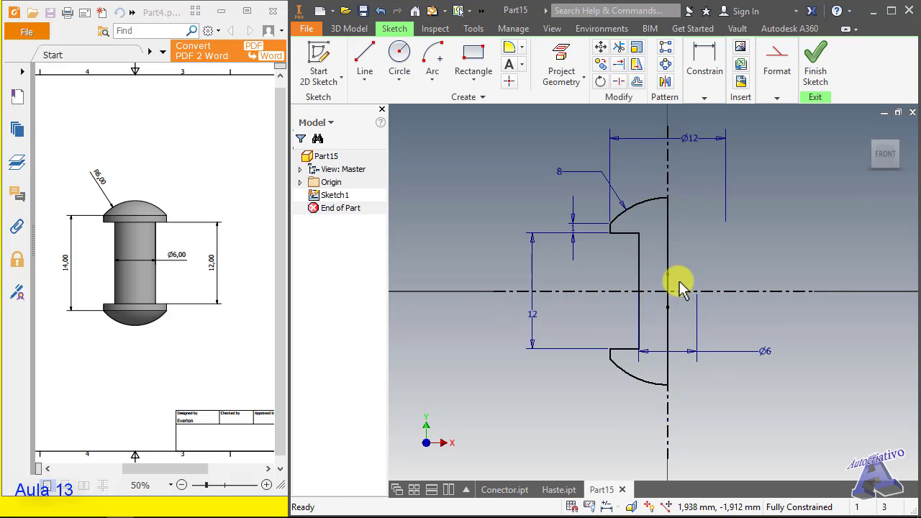
drag(655, 188, 690, 415)
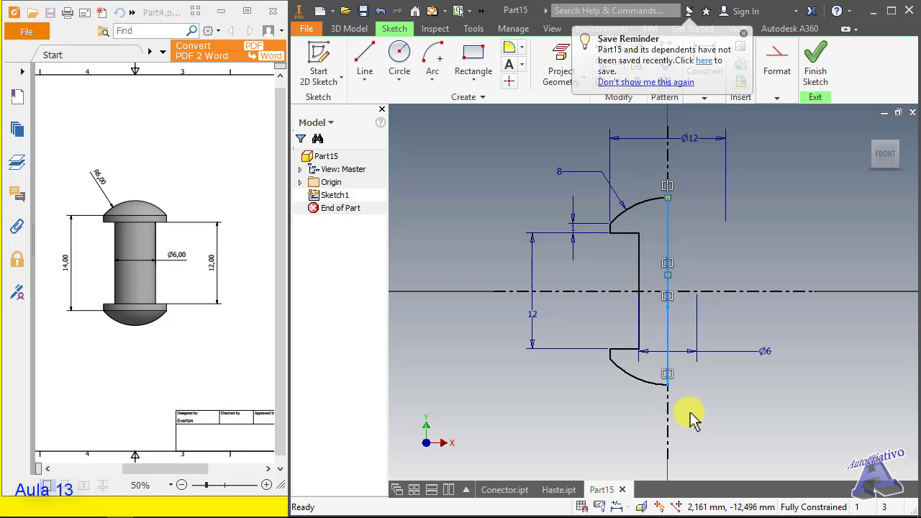
key(Delete)
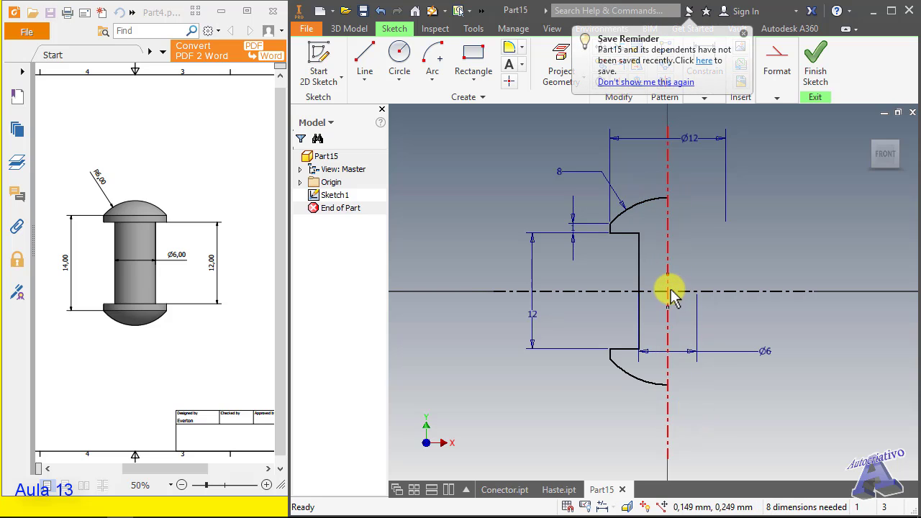
click(364, 61)
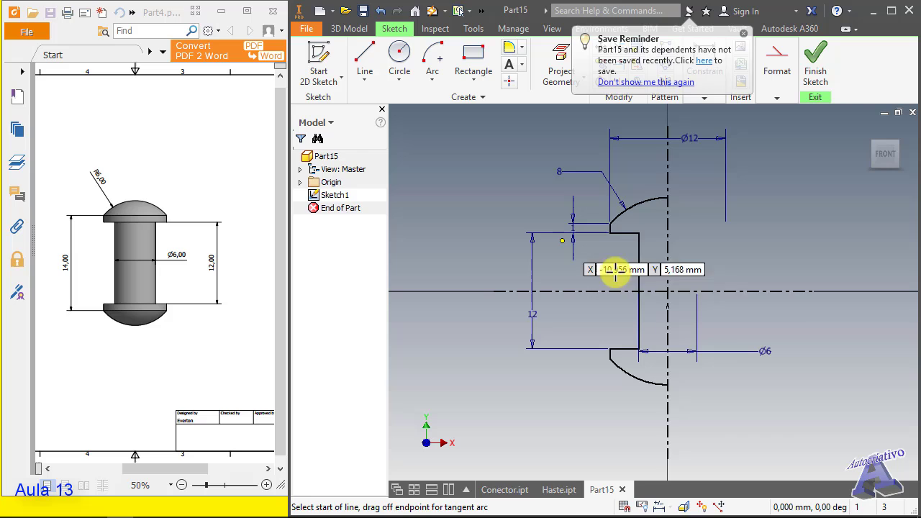
click(667, 198)
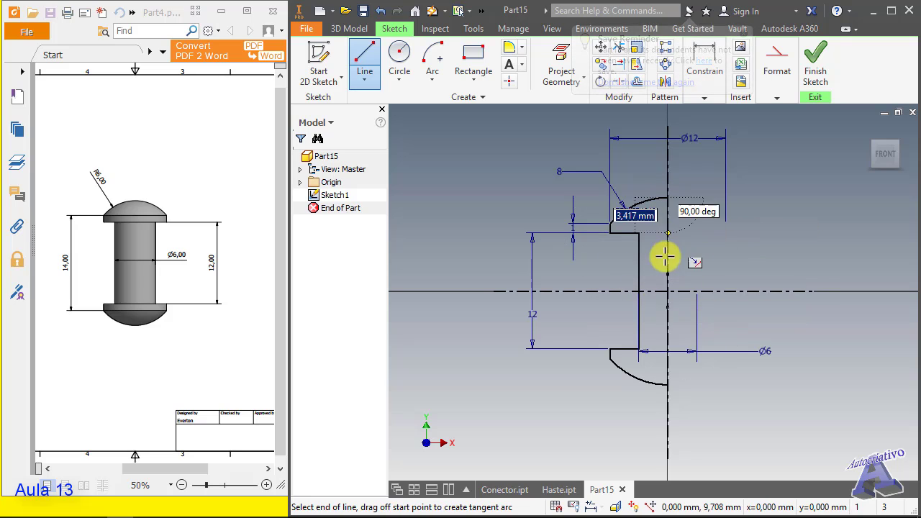
click(667, 381)
key(Escape)
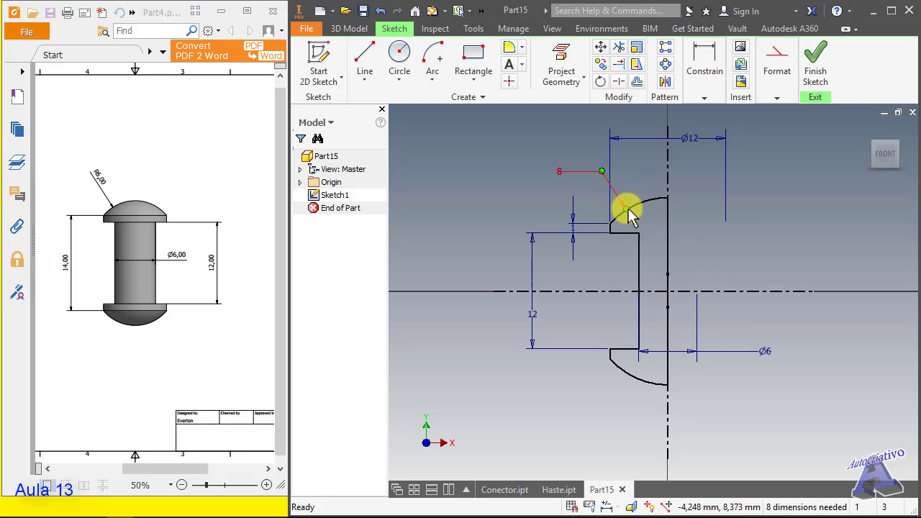
Delete the horizontal centerline through the middle of the profile and finish the sketch.
click(599, 291)
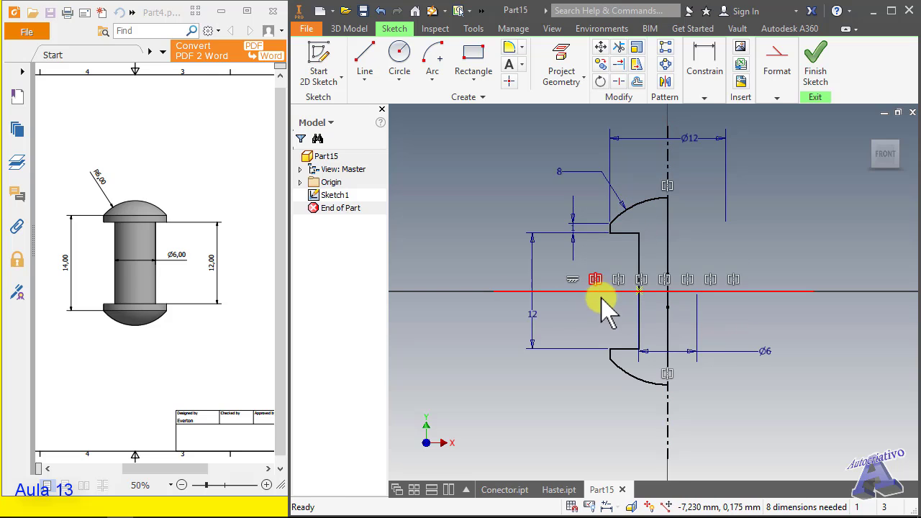
key(Delete)
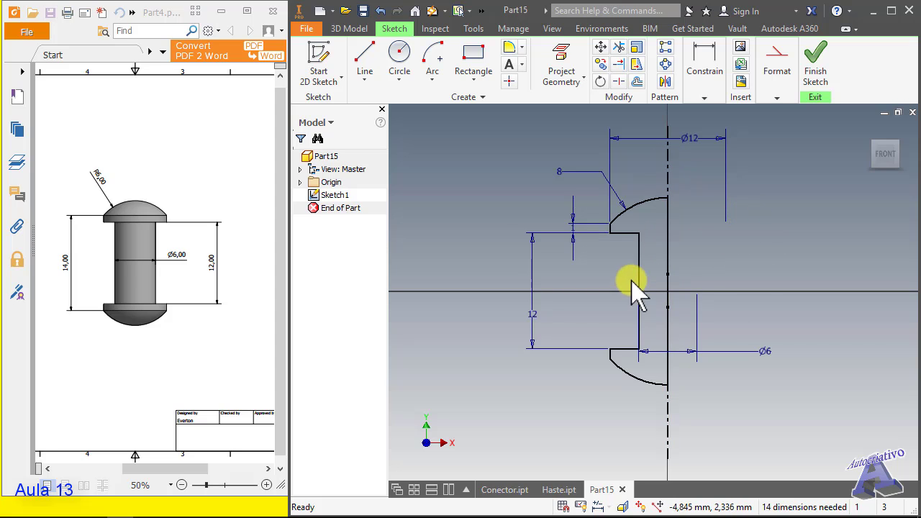
click(773, 72)
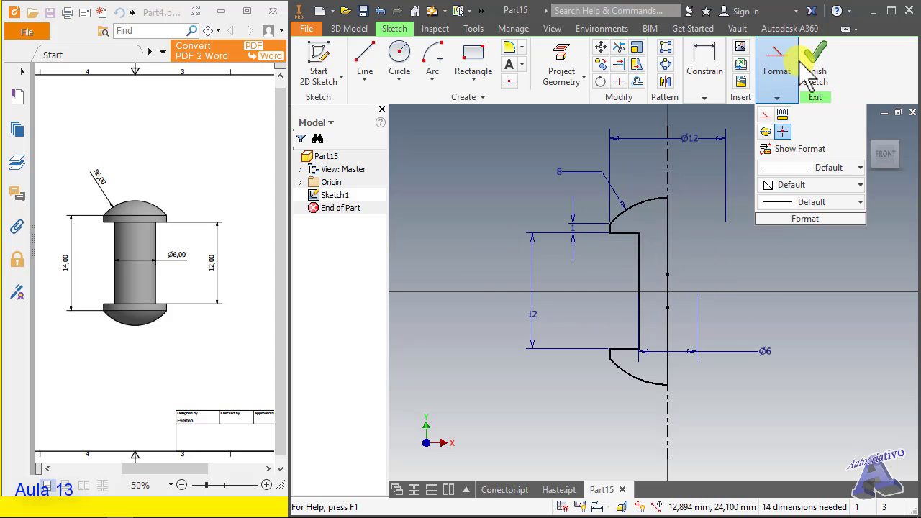
click(809, 69)
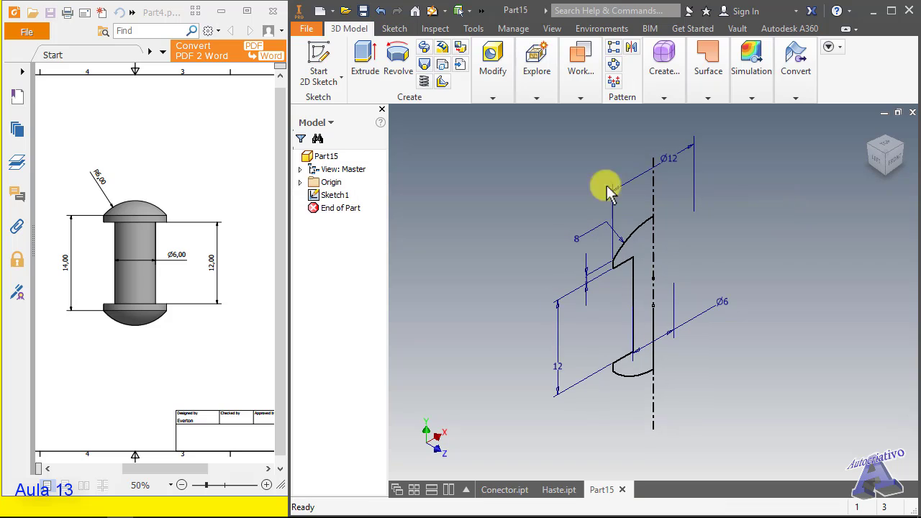
Try to revolve the half profile a full turn about the vertical centerline.
click(398, 63)
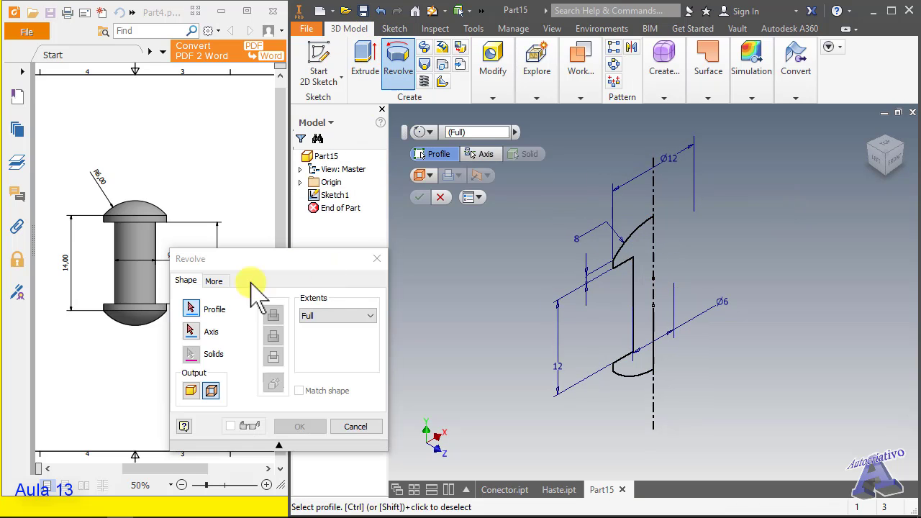
click(189, 309)
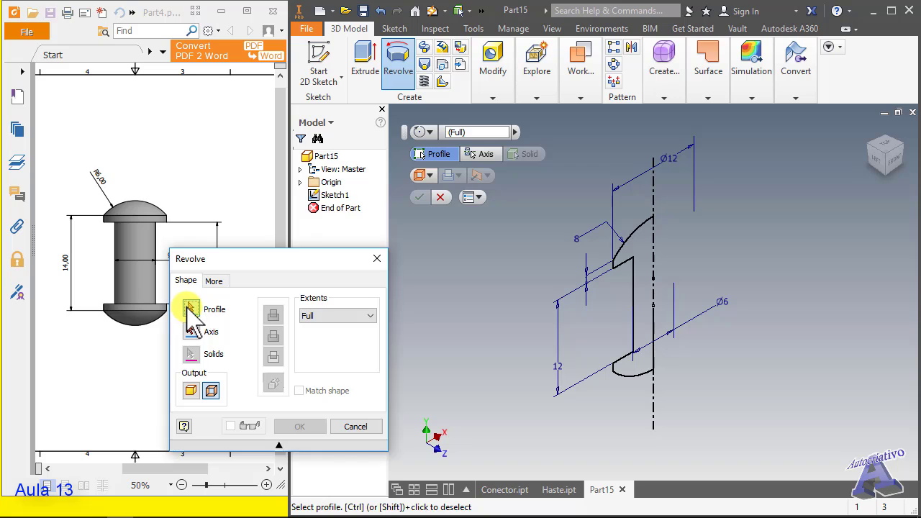
click(637, 243)
click(634, 231)
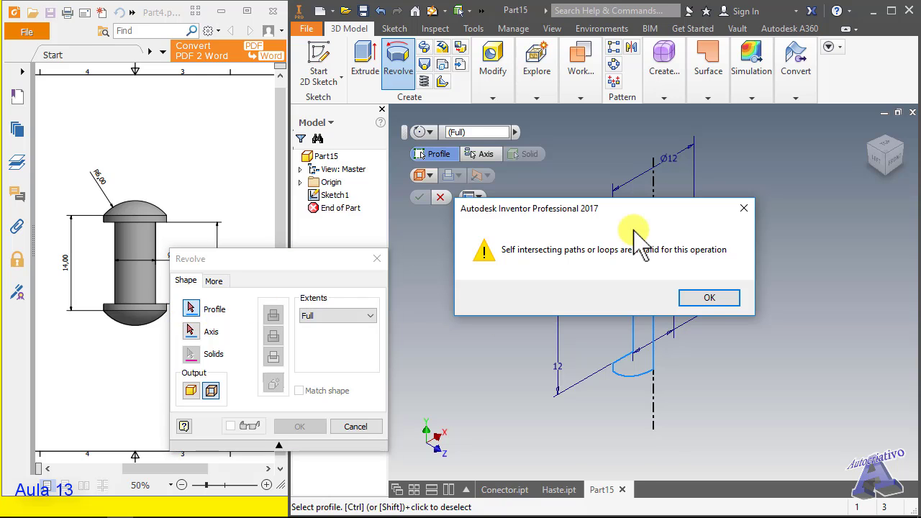
click(705, 300)
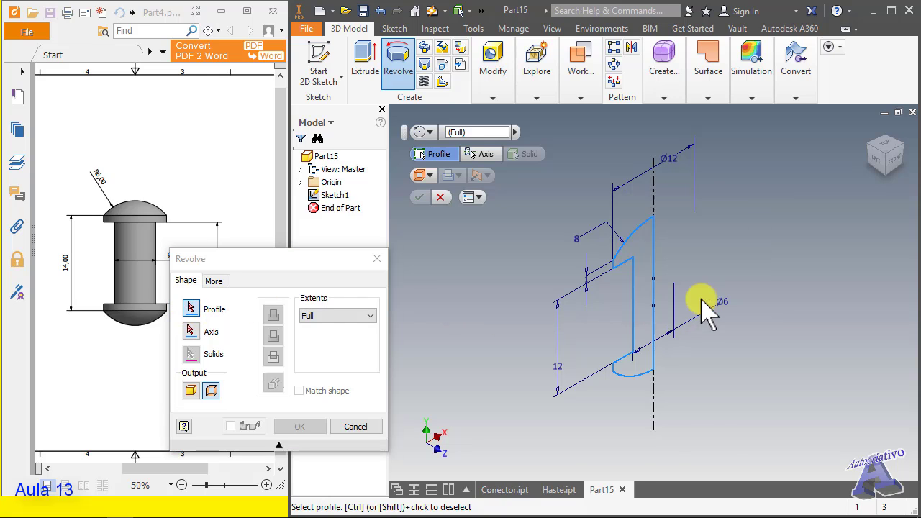
click(191, 331)
click(660, 219)
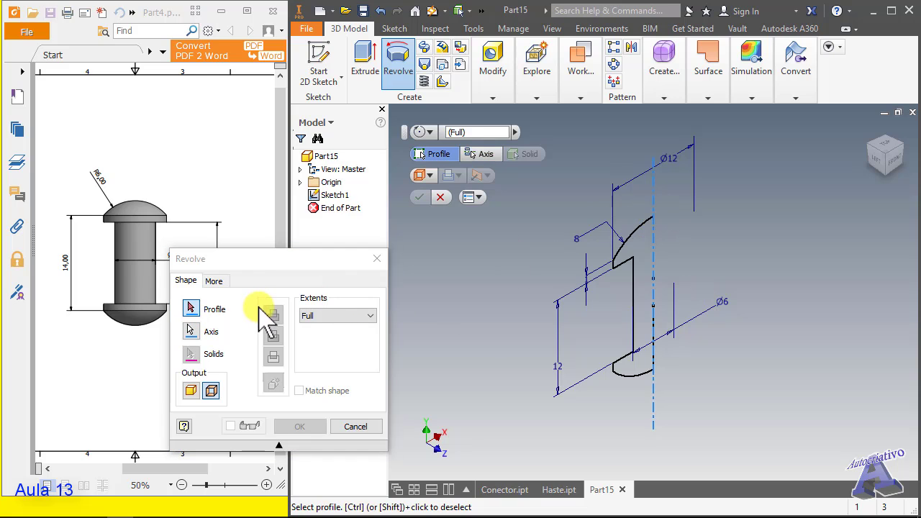
click(637, 241)
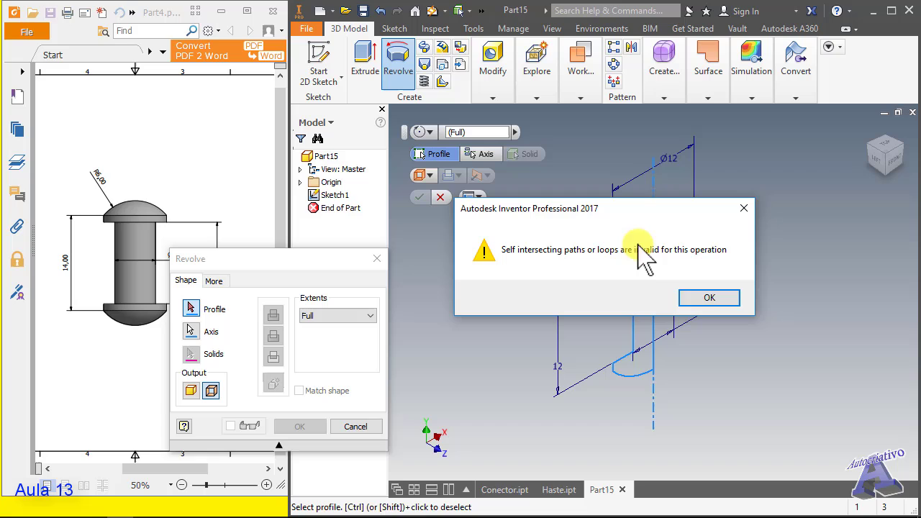
click(705, 298)
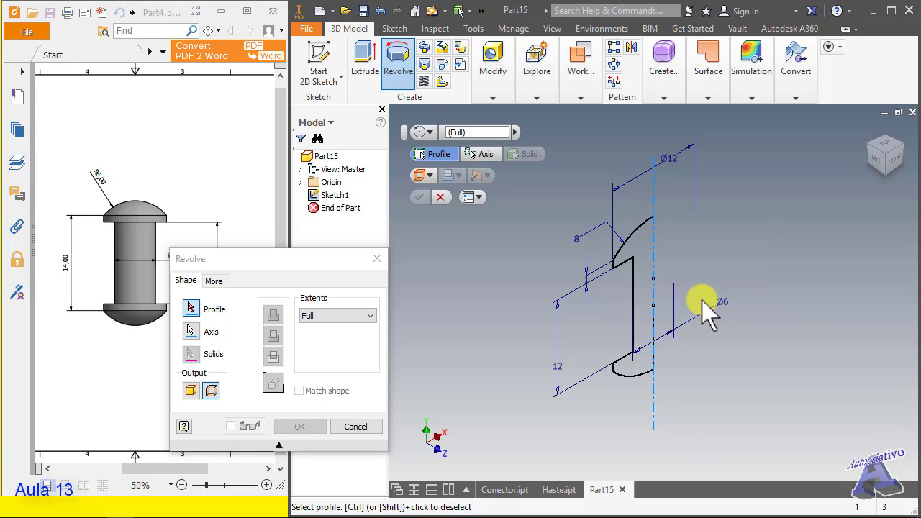
key(Escape)
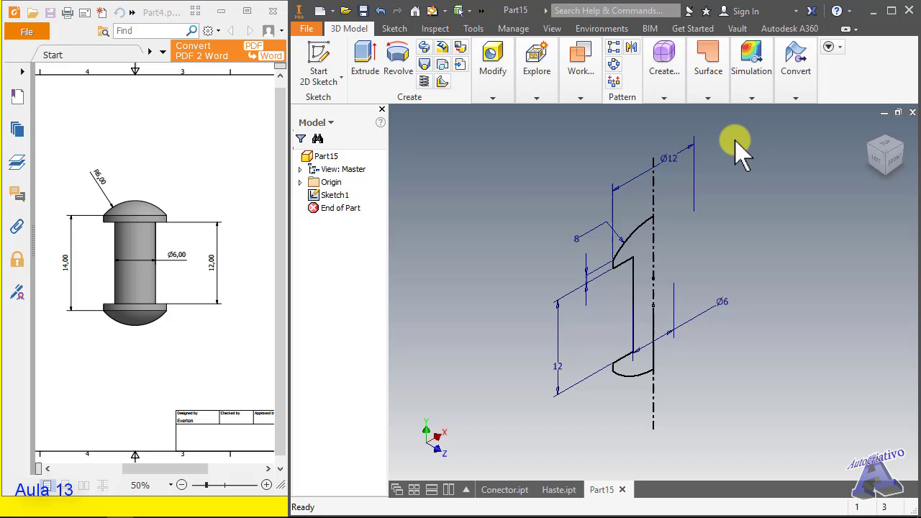
Reopen Sketch1 and delete the Ø6 dimension and both halves of the shank's vertical line.
right_click(336, 198)
click(376, 259)
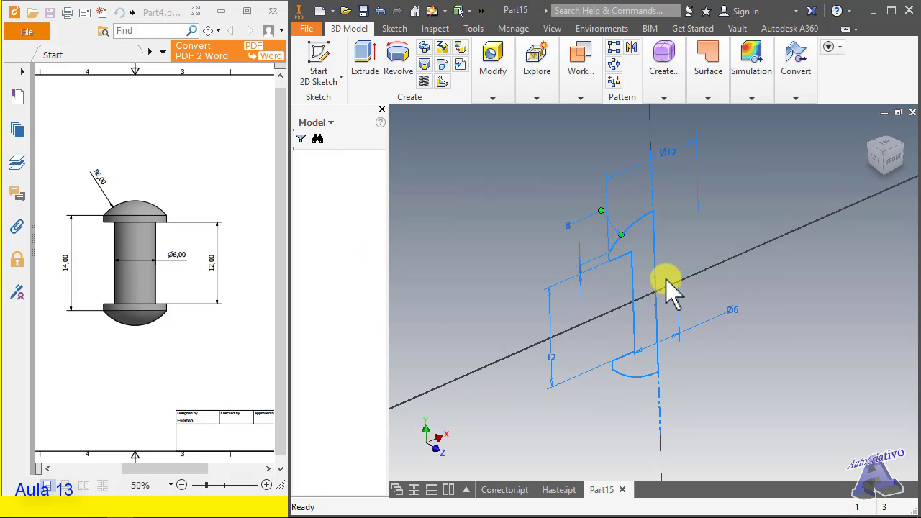
scroll(741, 266, down, 1)
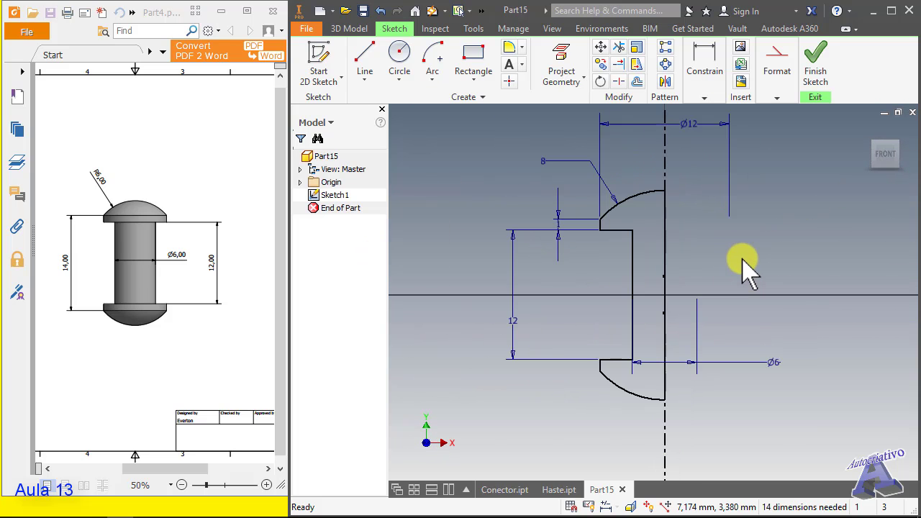
scroll(699, 295, down, 5)
scroll(699, 295, up, 5)
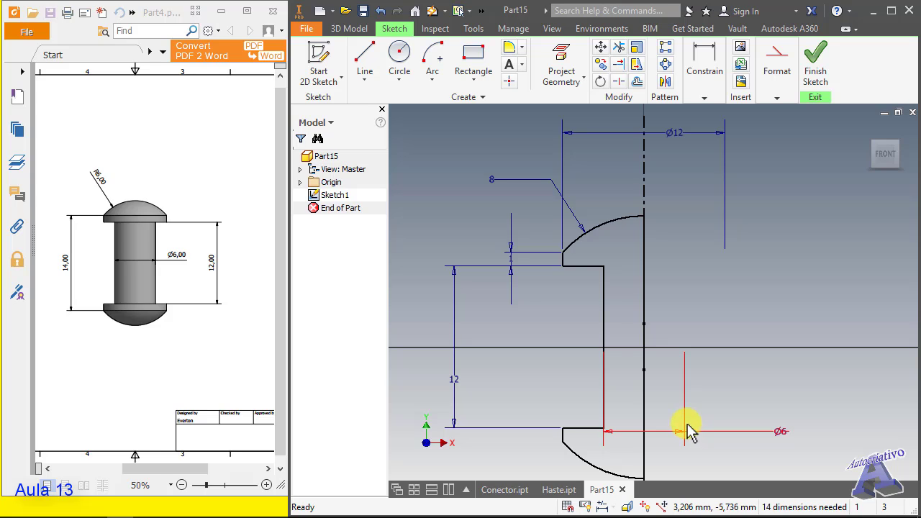
key(Delete)
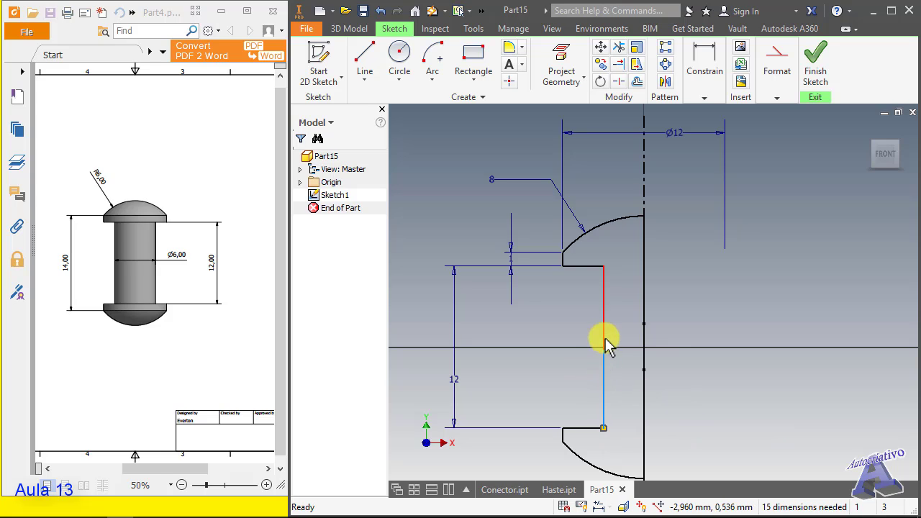
click(605, 332)
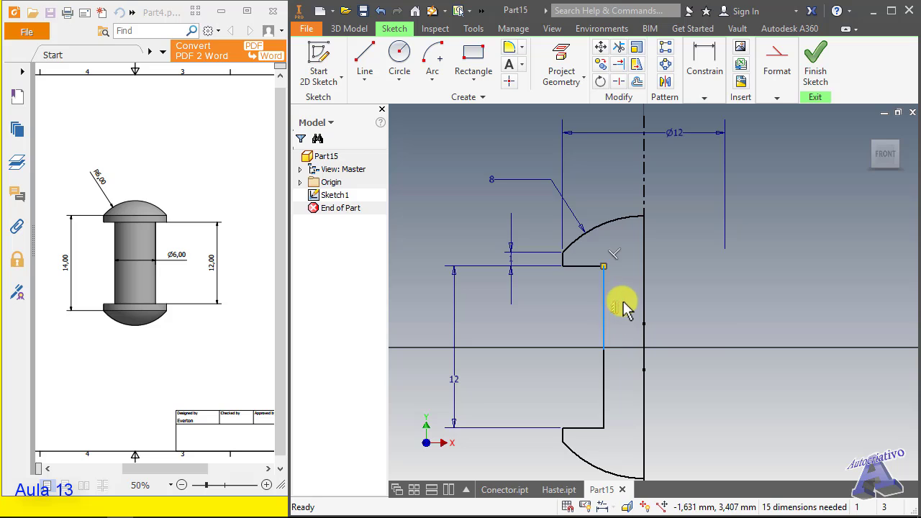
scroll(609, 353, down, 3)
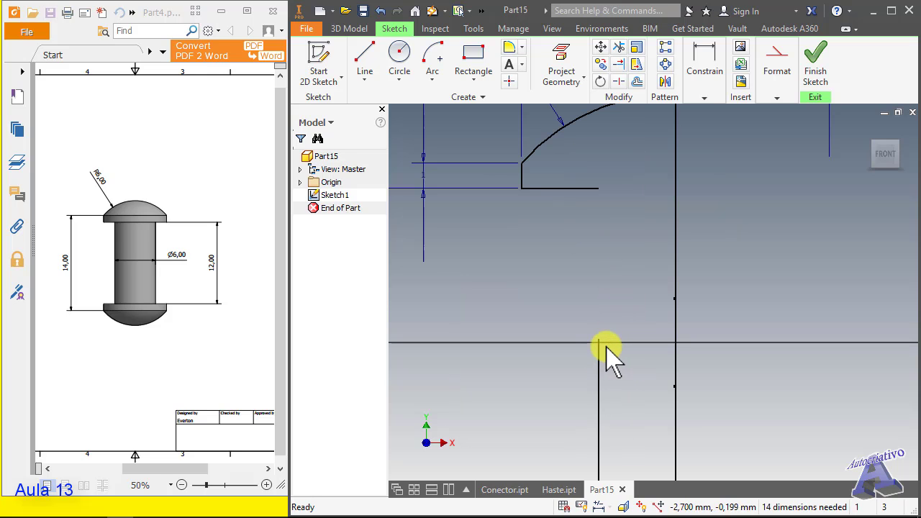
scroll(602, 345, up, 4)
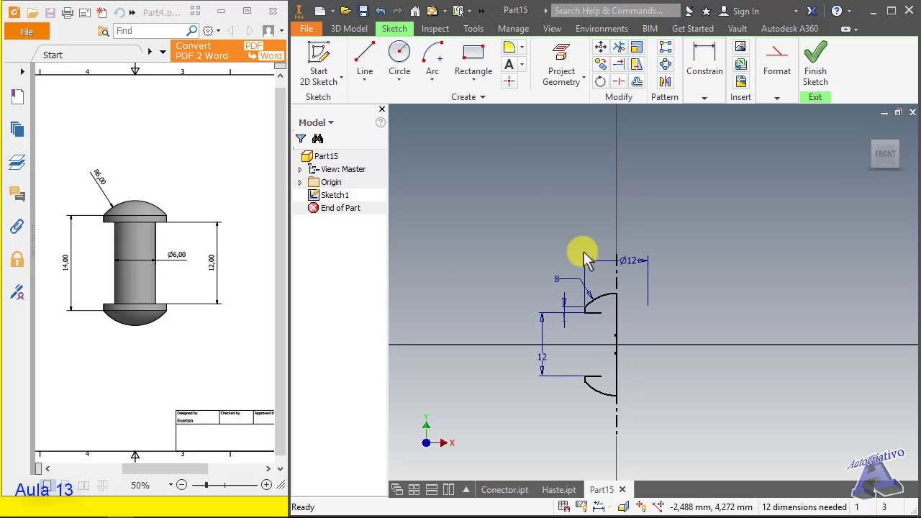
Draw the shank edge as one vertical line between the inner ends of the two heads' step lines.
click(363, 48)
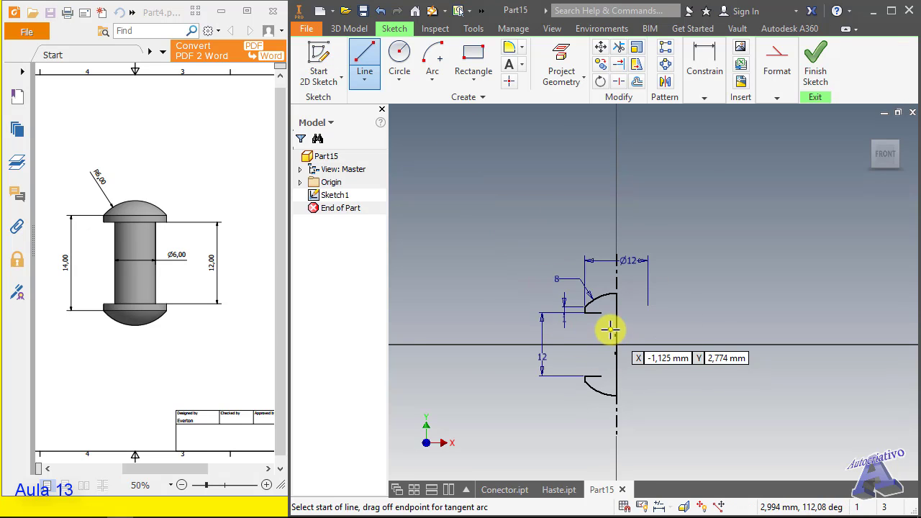
scroll(611, 326, down, 3)
click(589, 302)
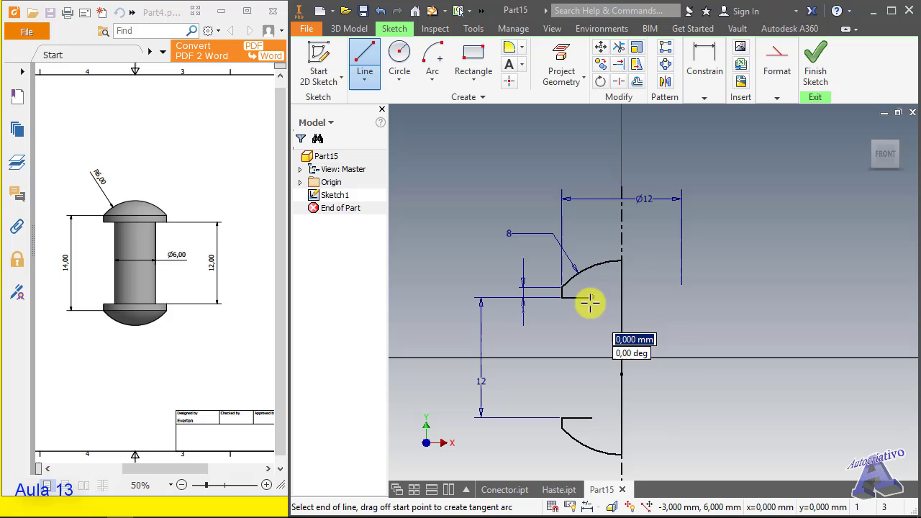
double_click(592, 418)
key(Escape)
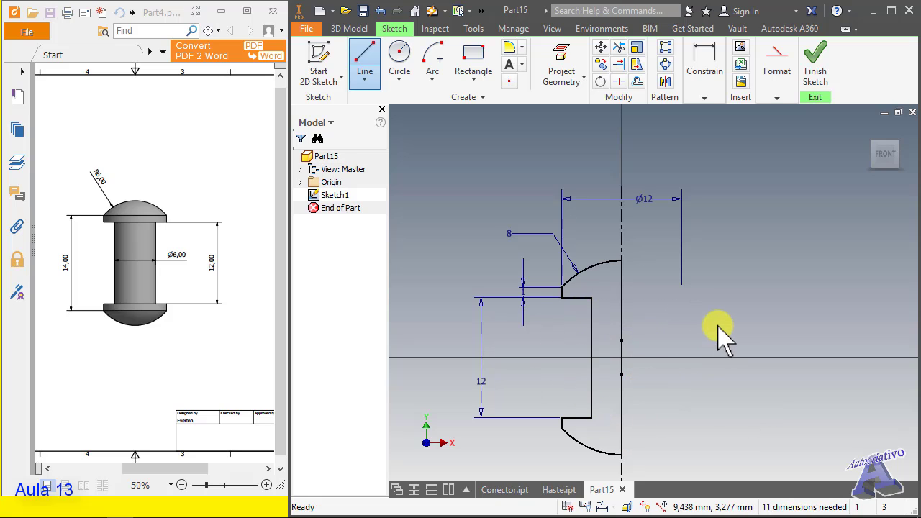
Finish the sketch and revolve the closed profile as a full solid about the vertical centerline.
click(815, 61)
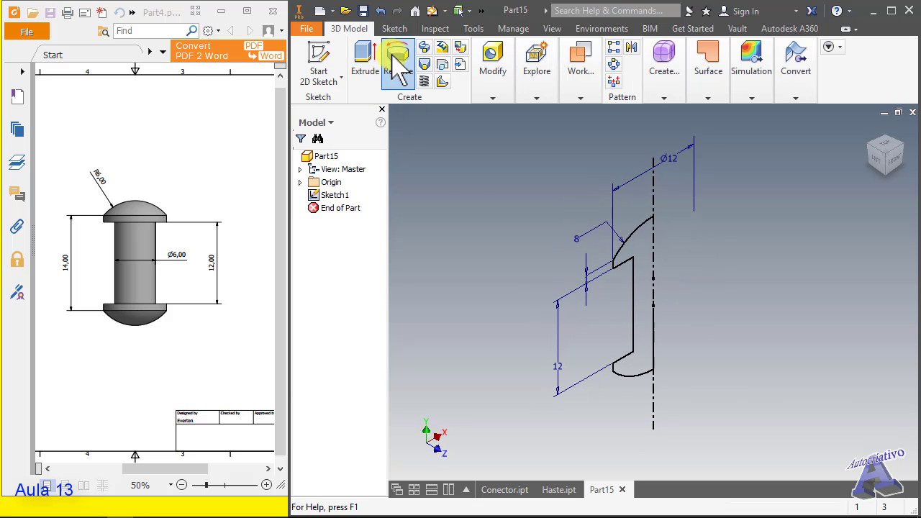
click(397, 62)
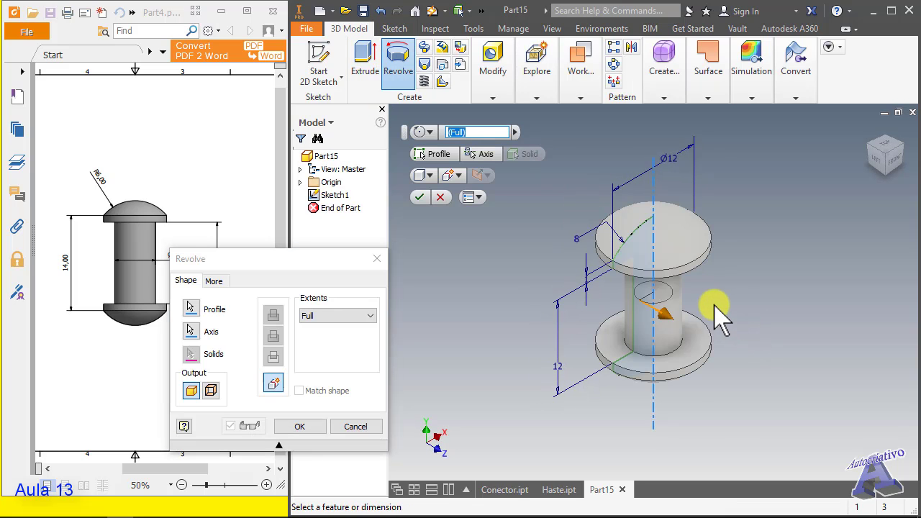
shift+middle_drag(716, 308, 691, 193)
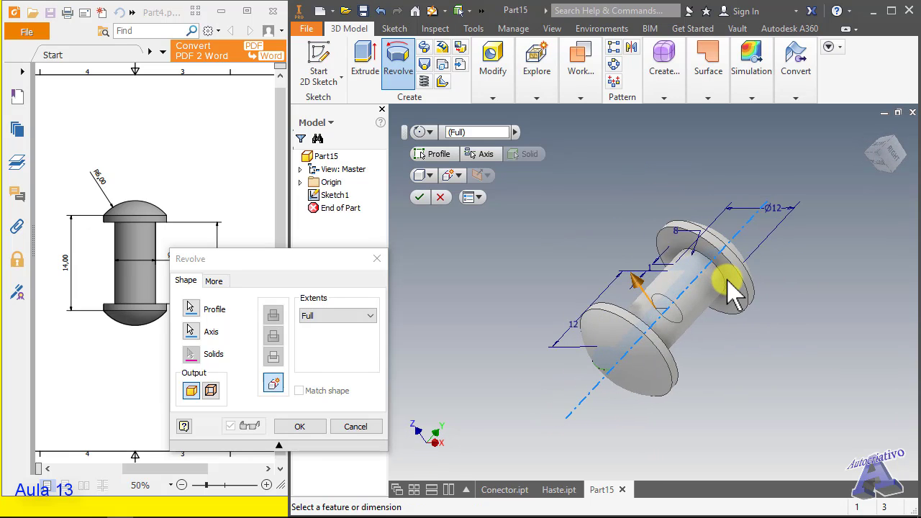
key(F6)
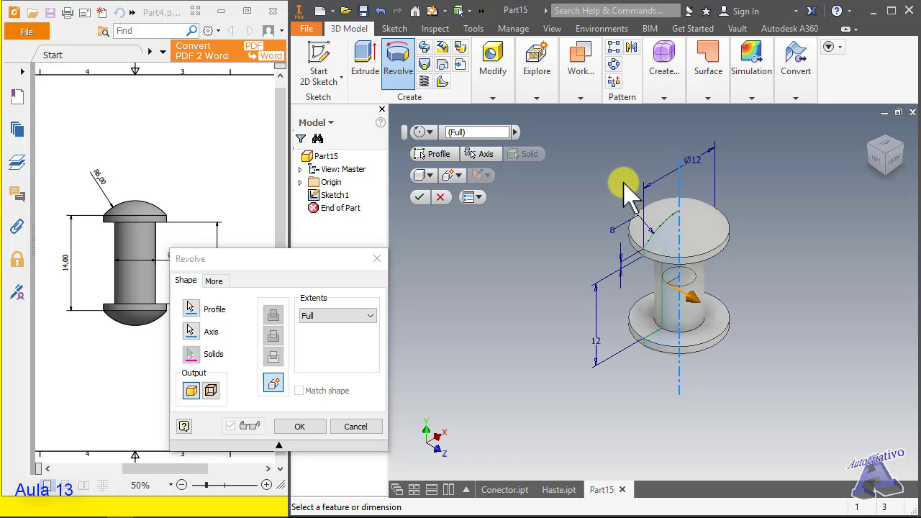
click(300, 428)
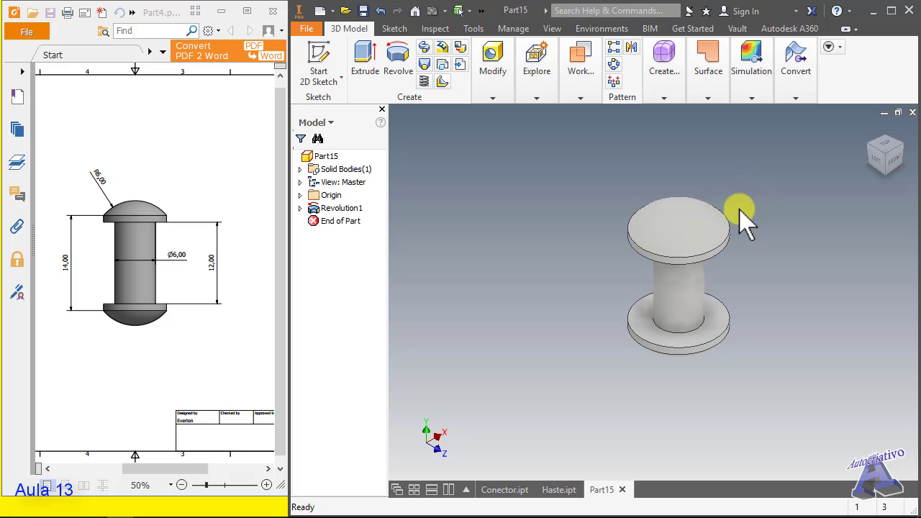
scroll(734, 206, down, 3)
middle_drag(729, 202, 718, 203)
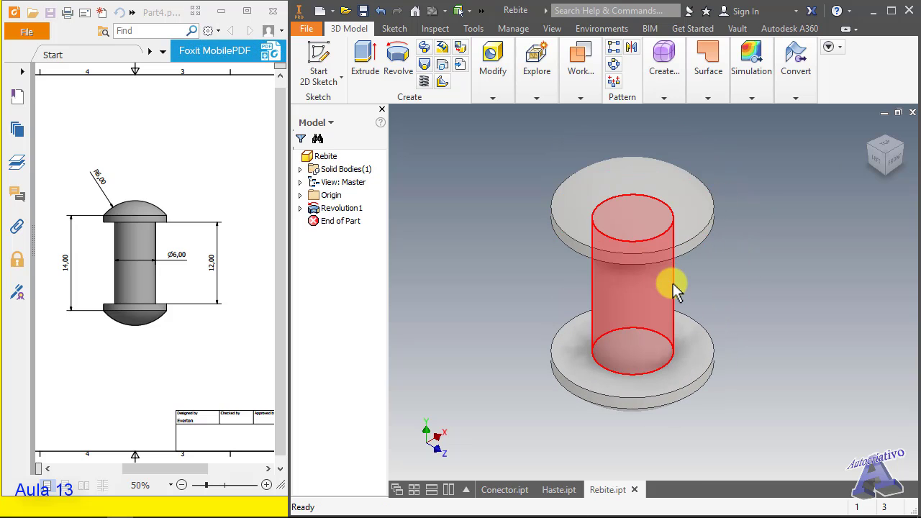
shift+middle_drag(682, 331, 716, 268)
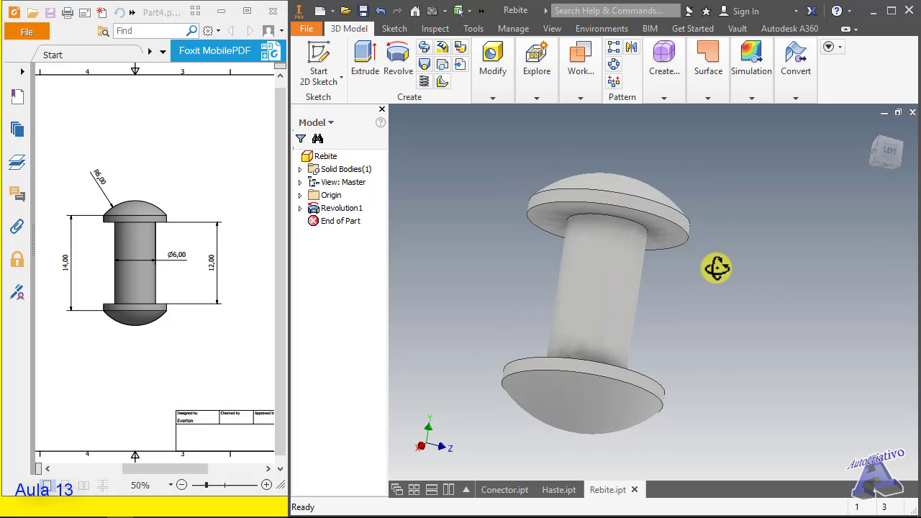
key(F6)
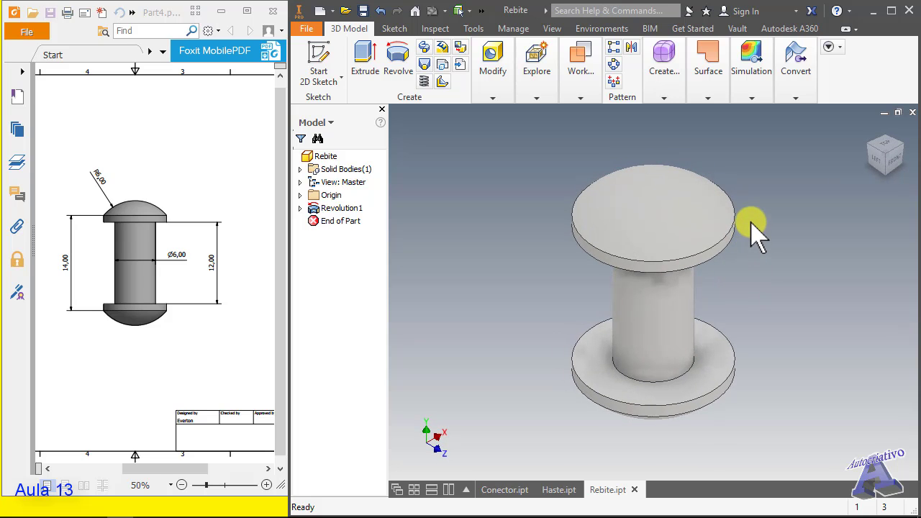